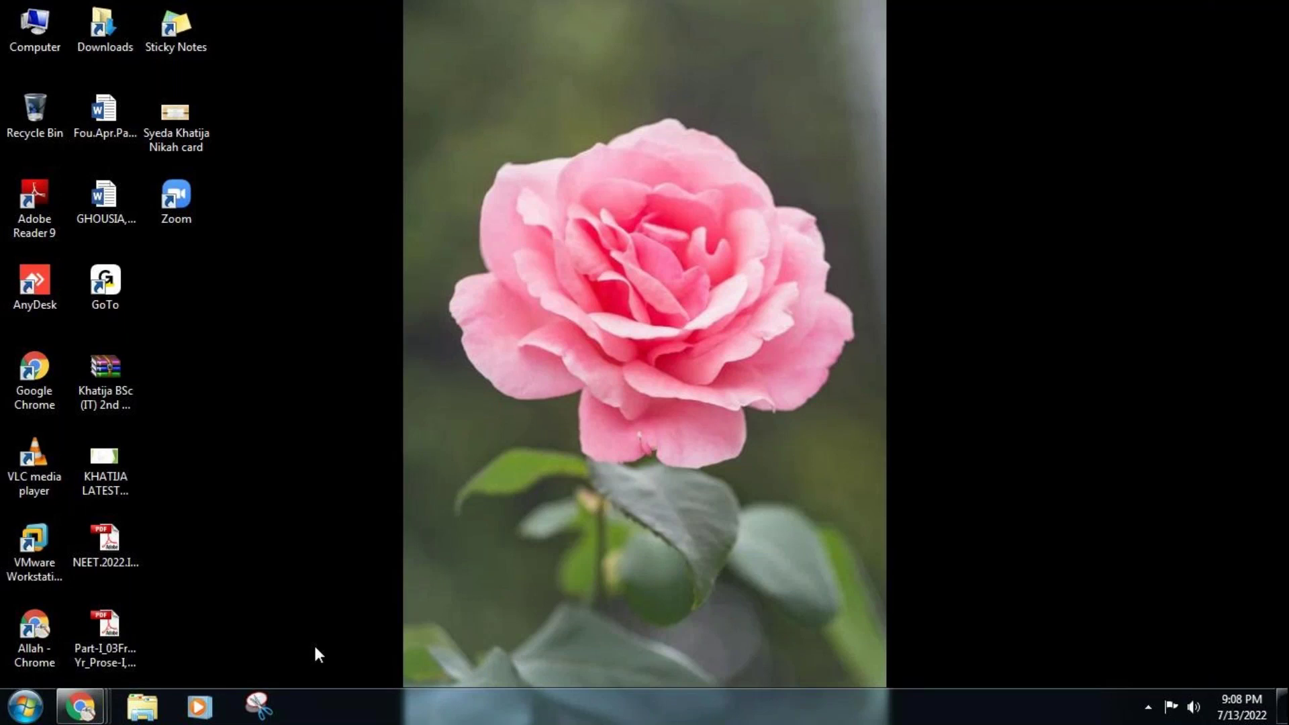
Launch VMware Workstation and show the Library pane listing SAPECC6 under My Computer
double_click(23, 547)
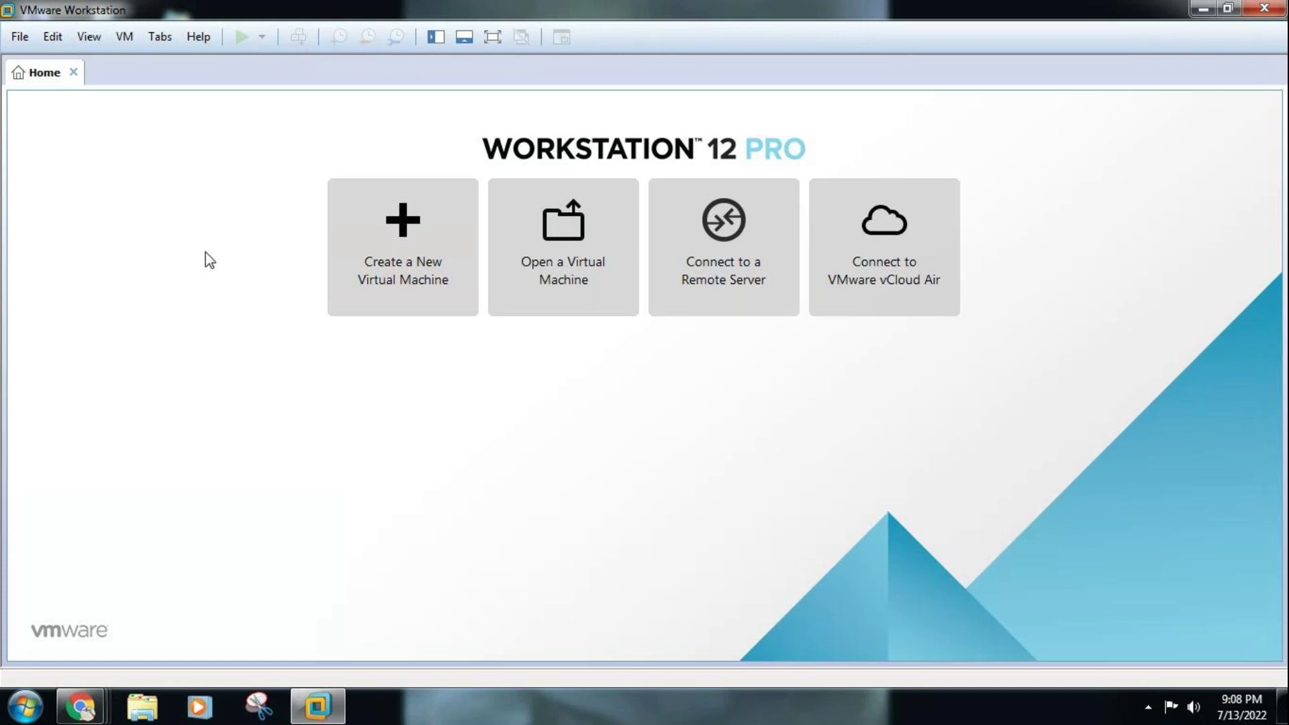
left_click(54, 38)
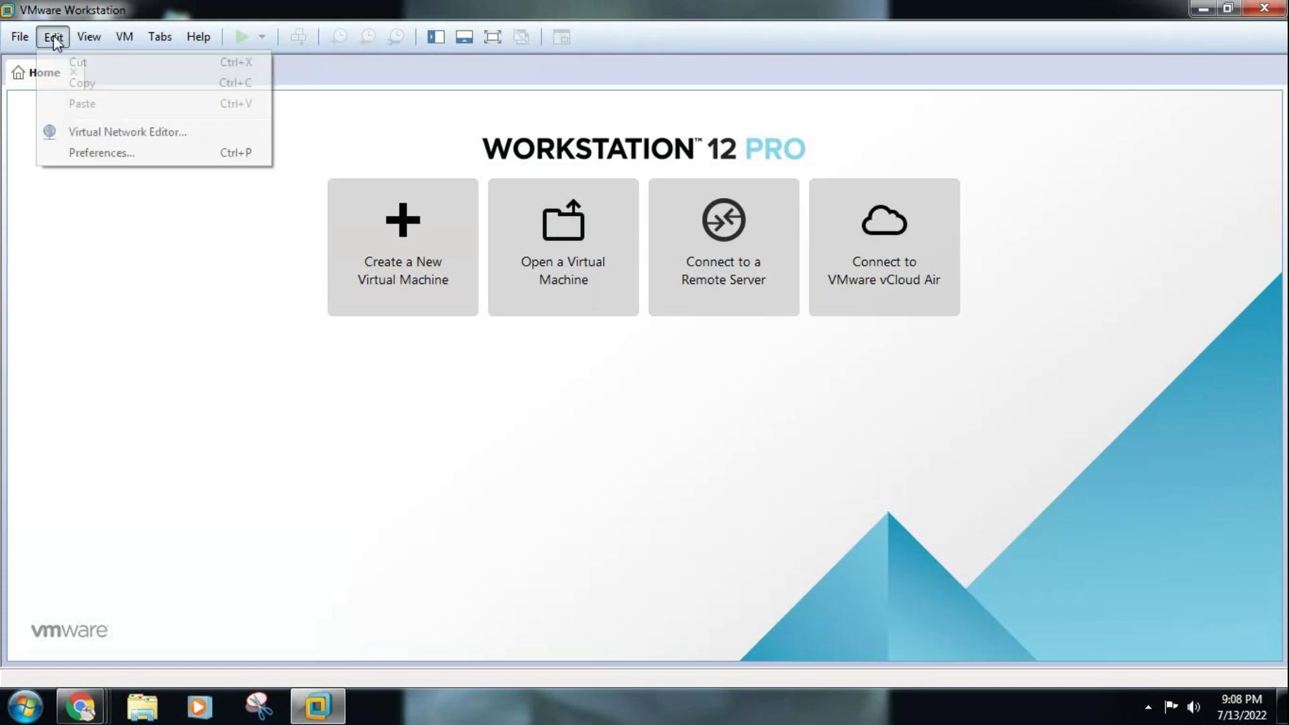
left_click(86, 36)
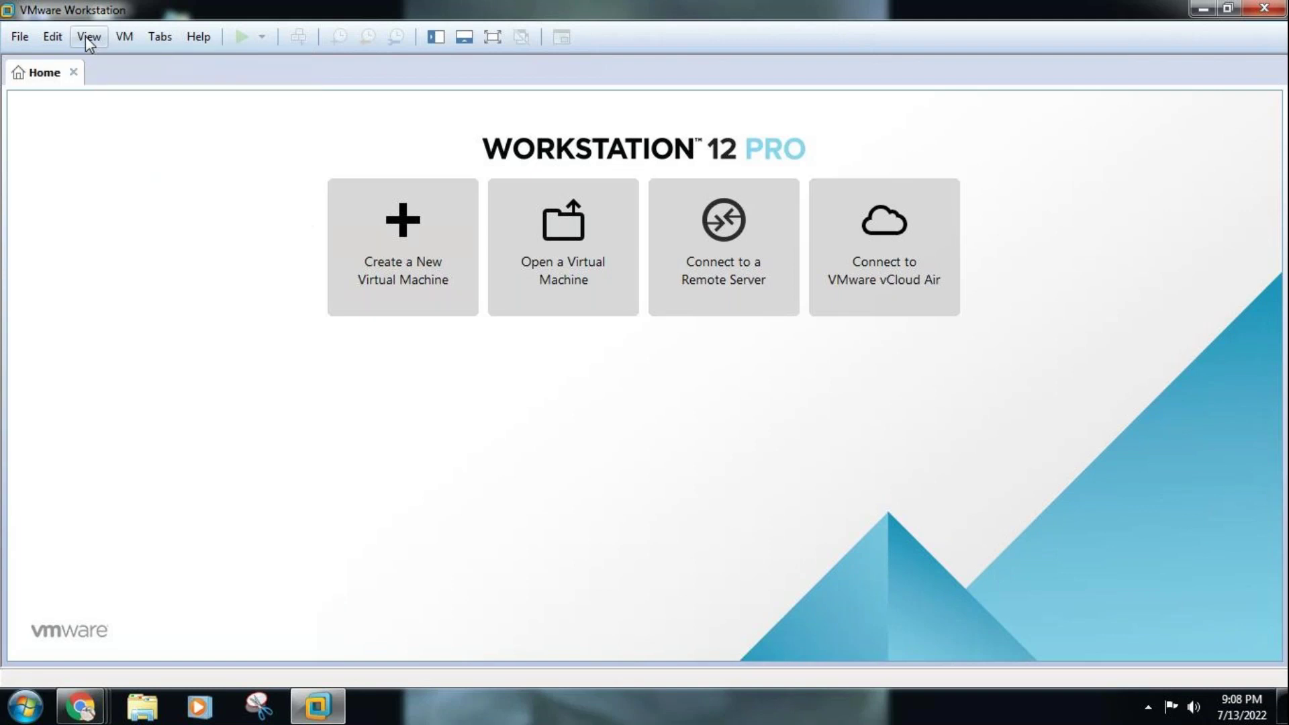
left_click(86, 36)
mouse_move(140, 189)
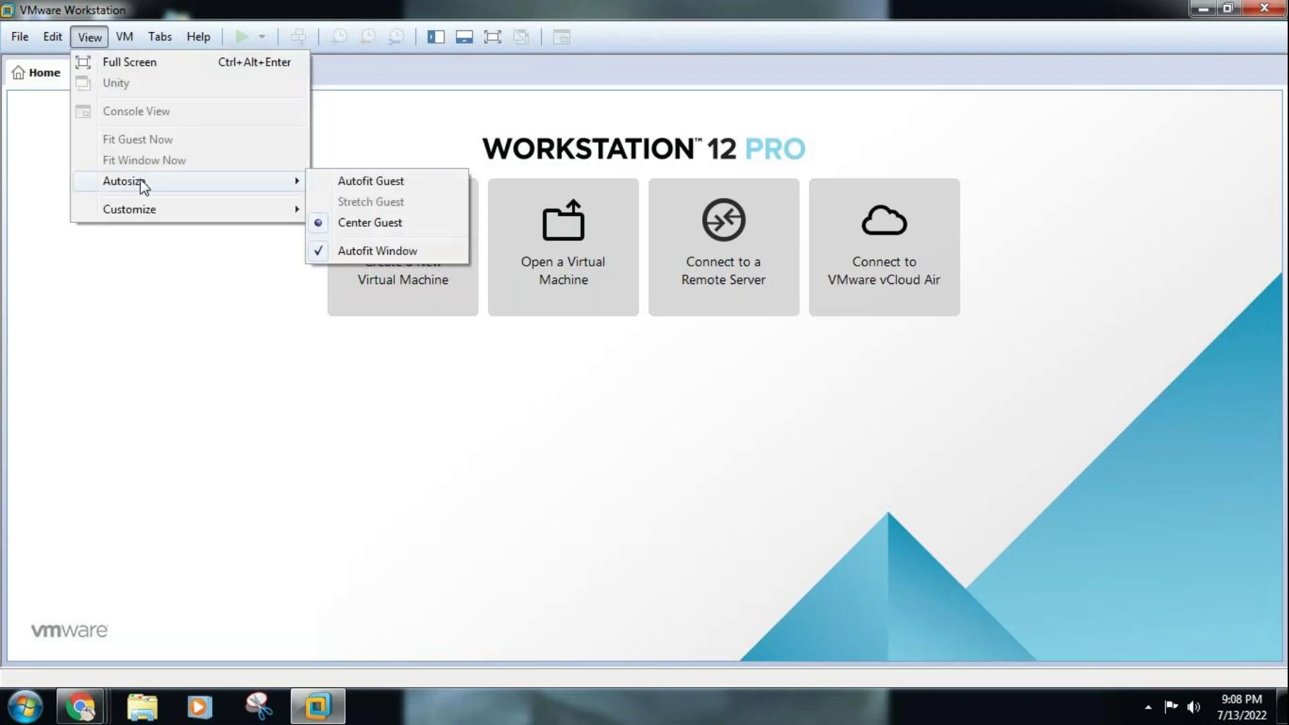
mouse_move(161, 210)
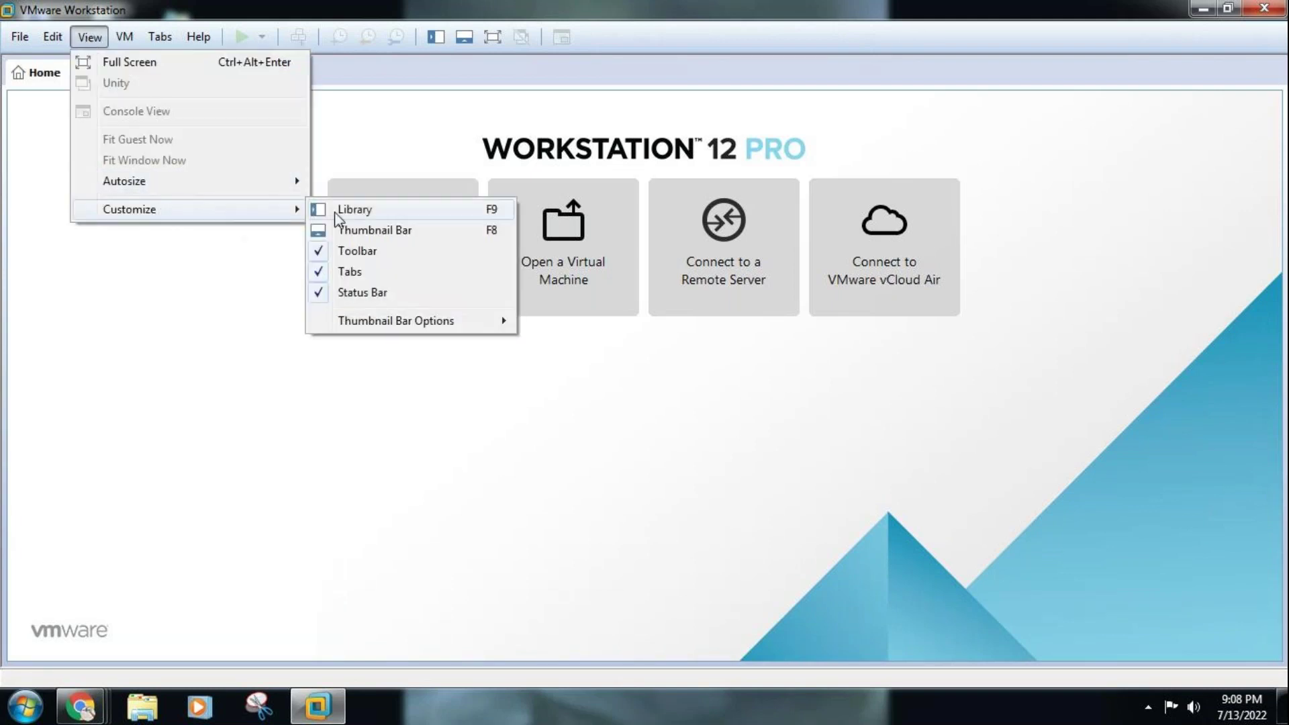
left_click(354, 212)
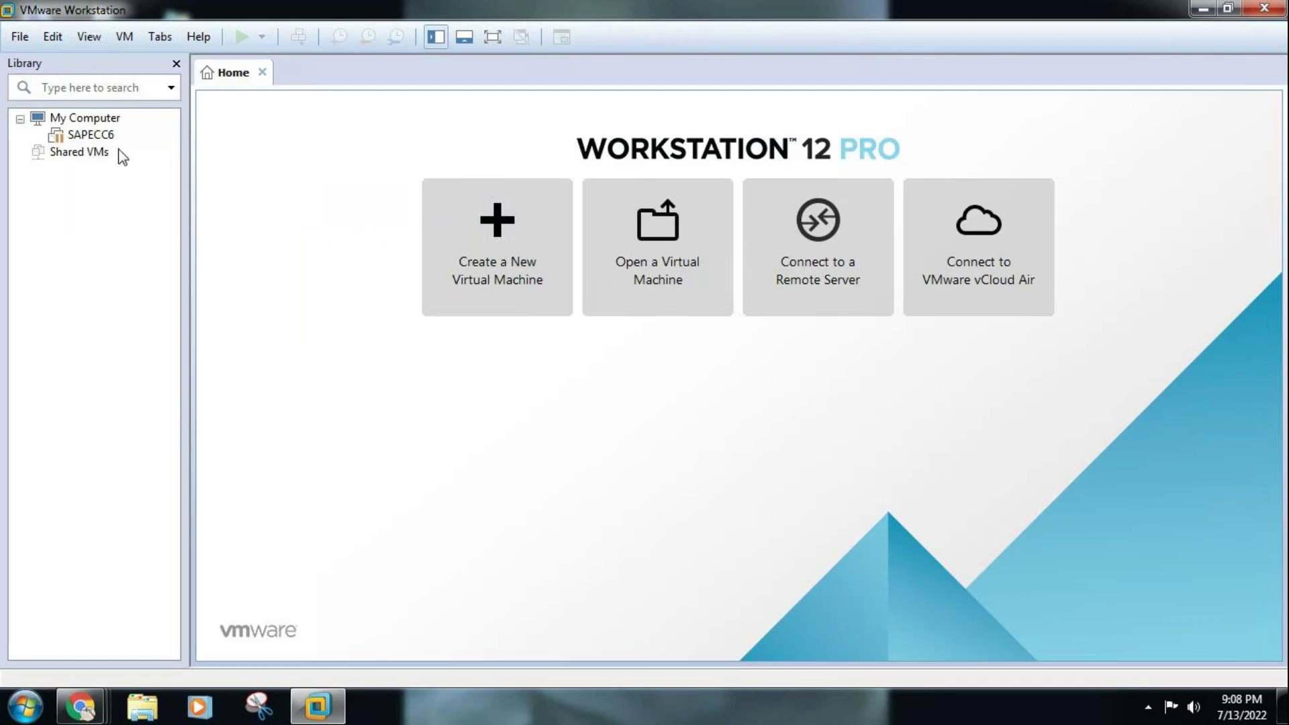
Open the SAPECC6 virtual machine from the Library and resume it from its suspended state
left_click(91, 137)
double_click(91, 137)
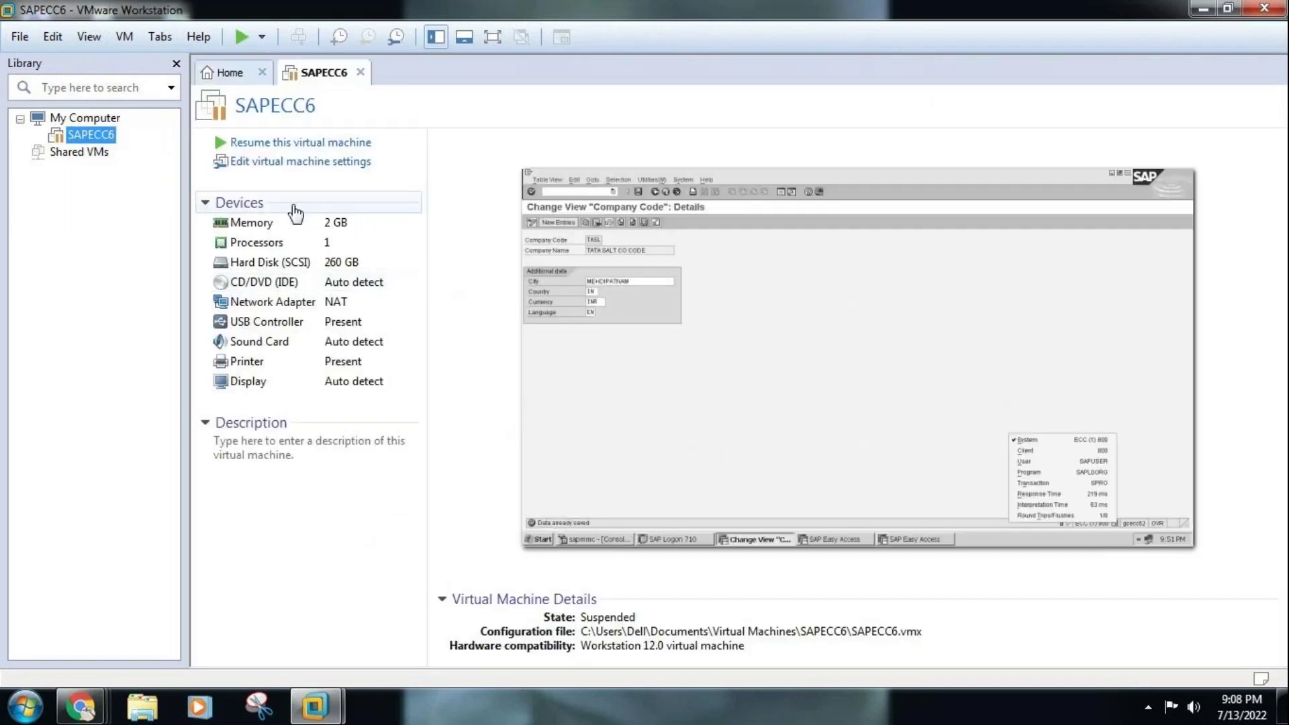
left_click(294, 144)
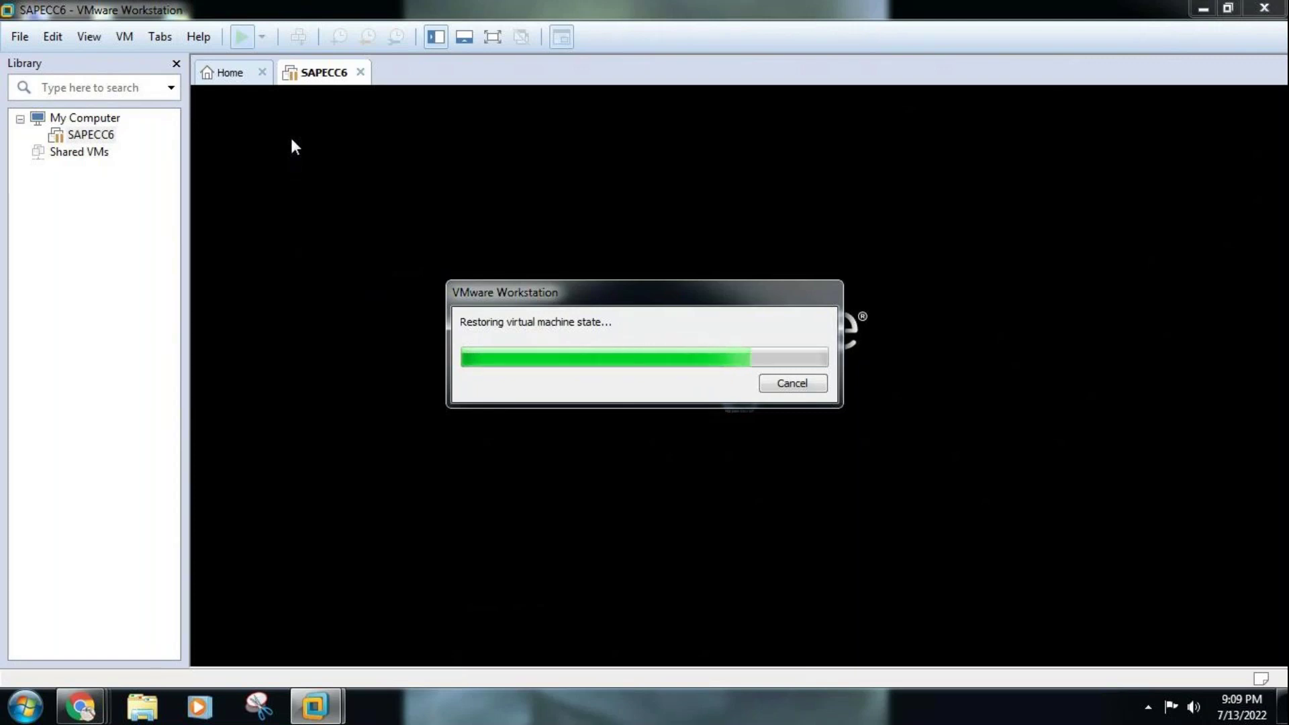
Open ENT.STRUC.MM from Local Disk (D:) > SAP MM Notes and minimize the folder window
left_click(147, 705)
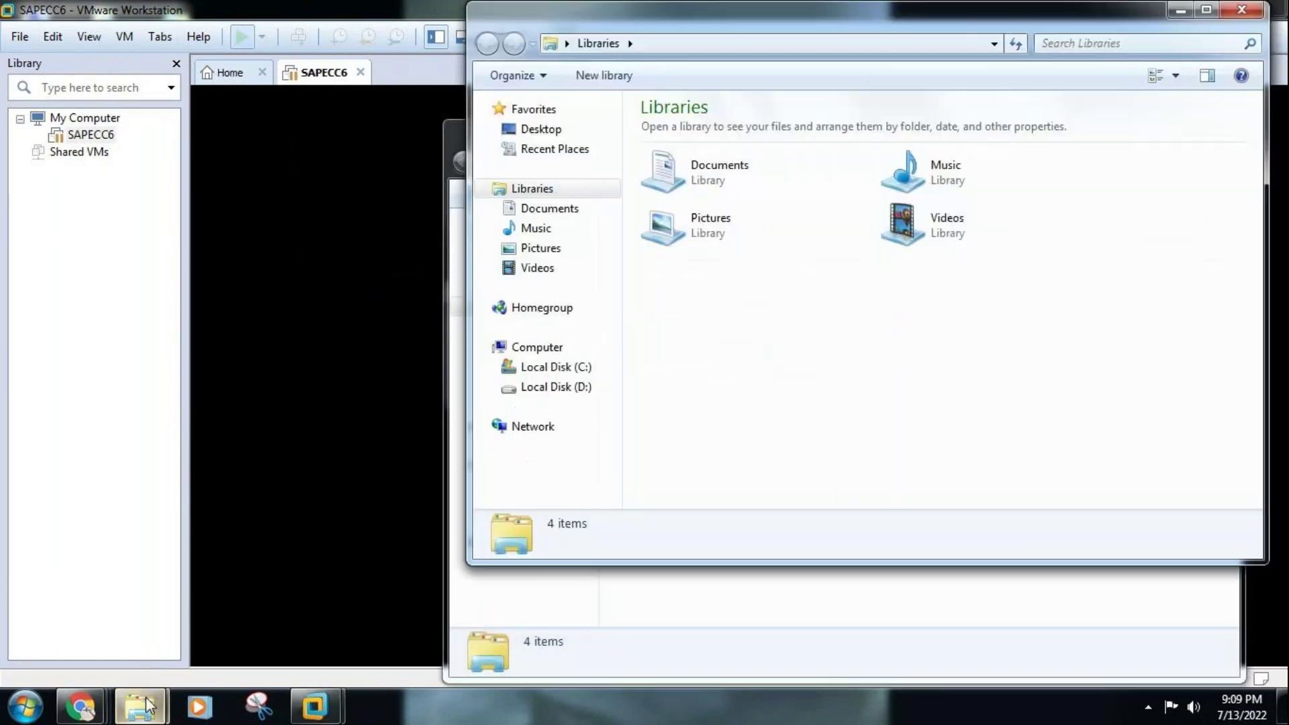
left_click(563, 391)
left_click(673, 174)
double_click(673, 173)
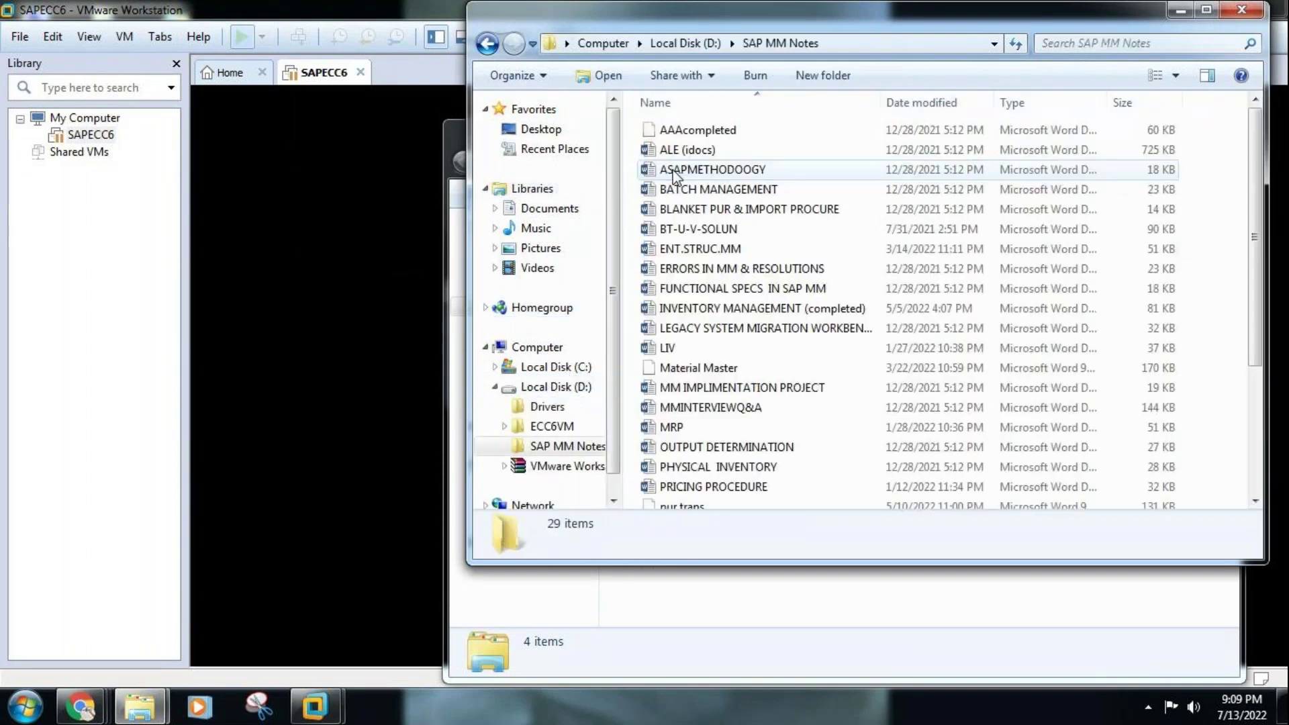
left_click(702, 247)
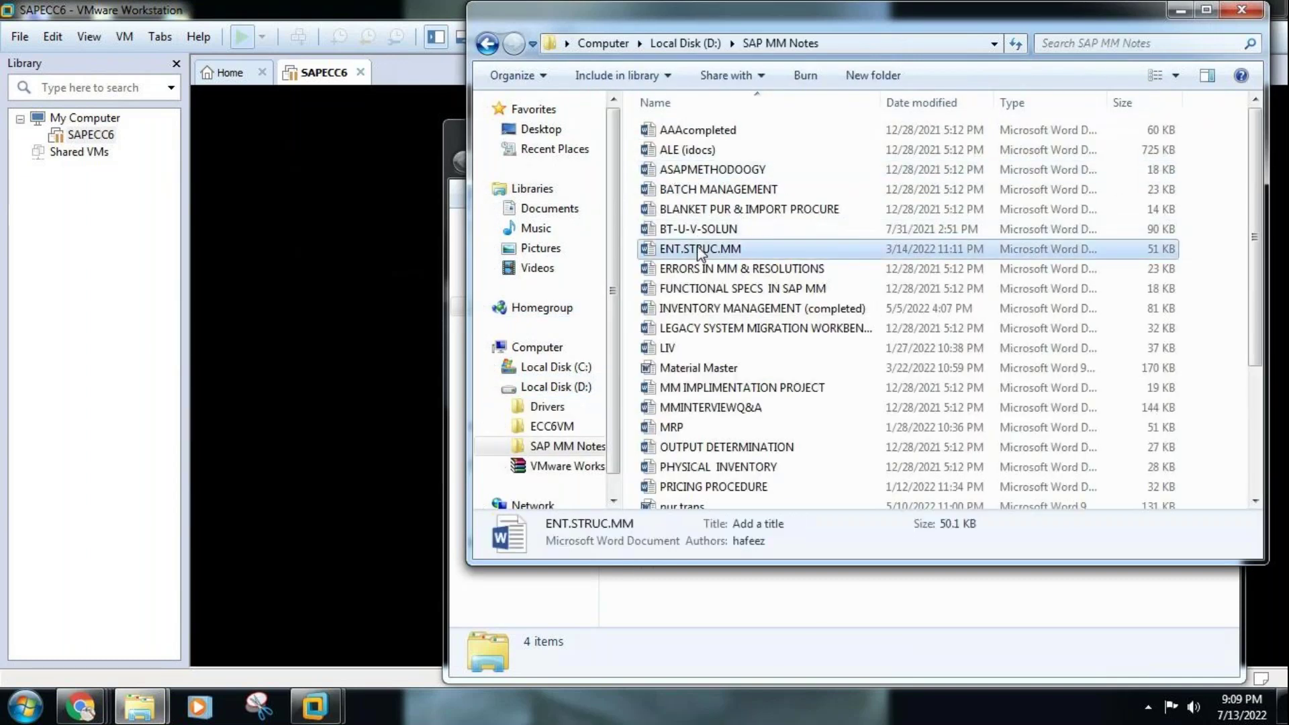
left_click(1181, 12)
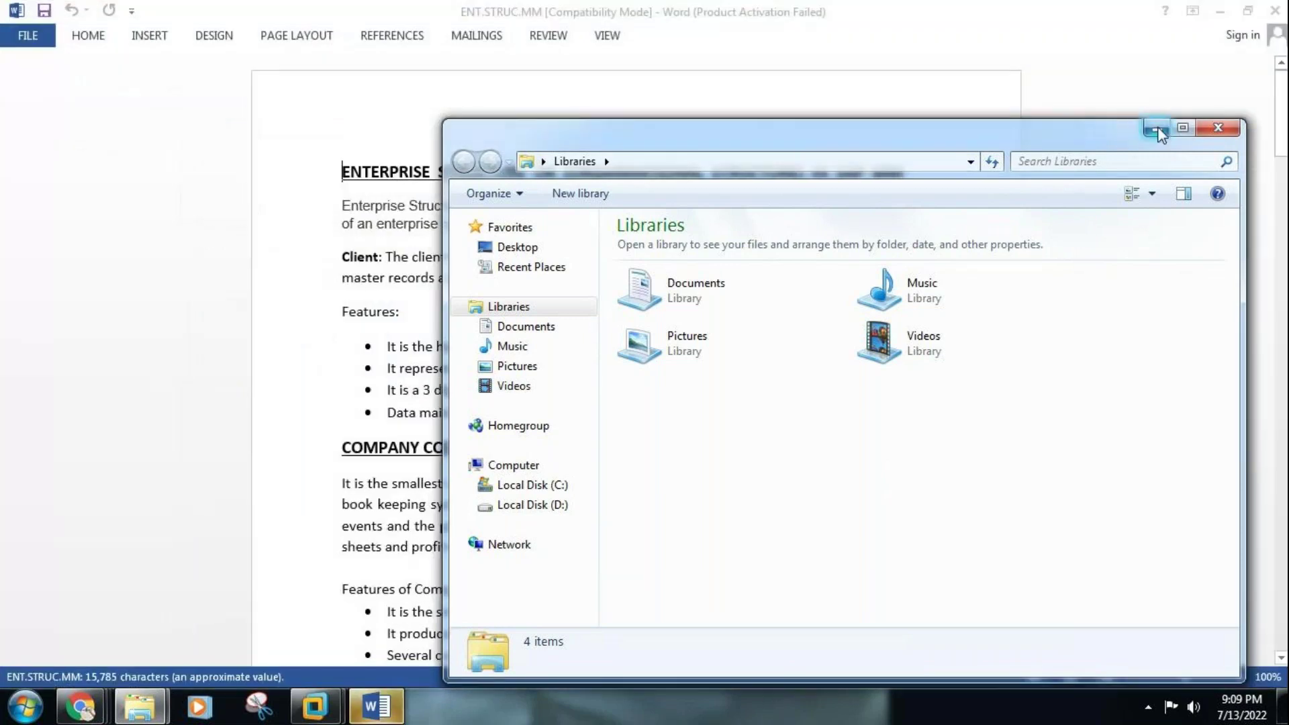
Hide the Libraries Explorer window and activate the ENT.STRUC.MM Word notes, dismissing the welcome popup
left_click(1155, 128)
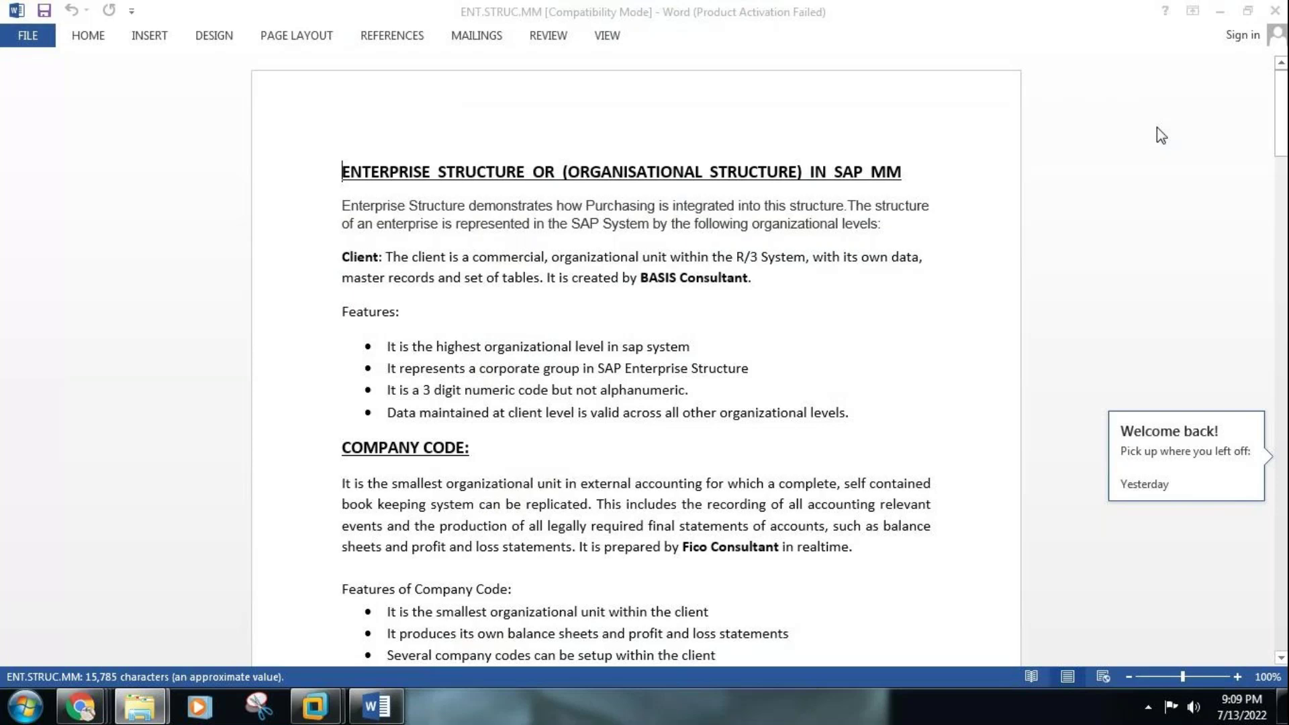
left_click(1021, 153)
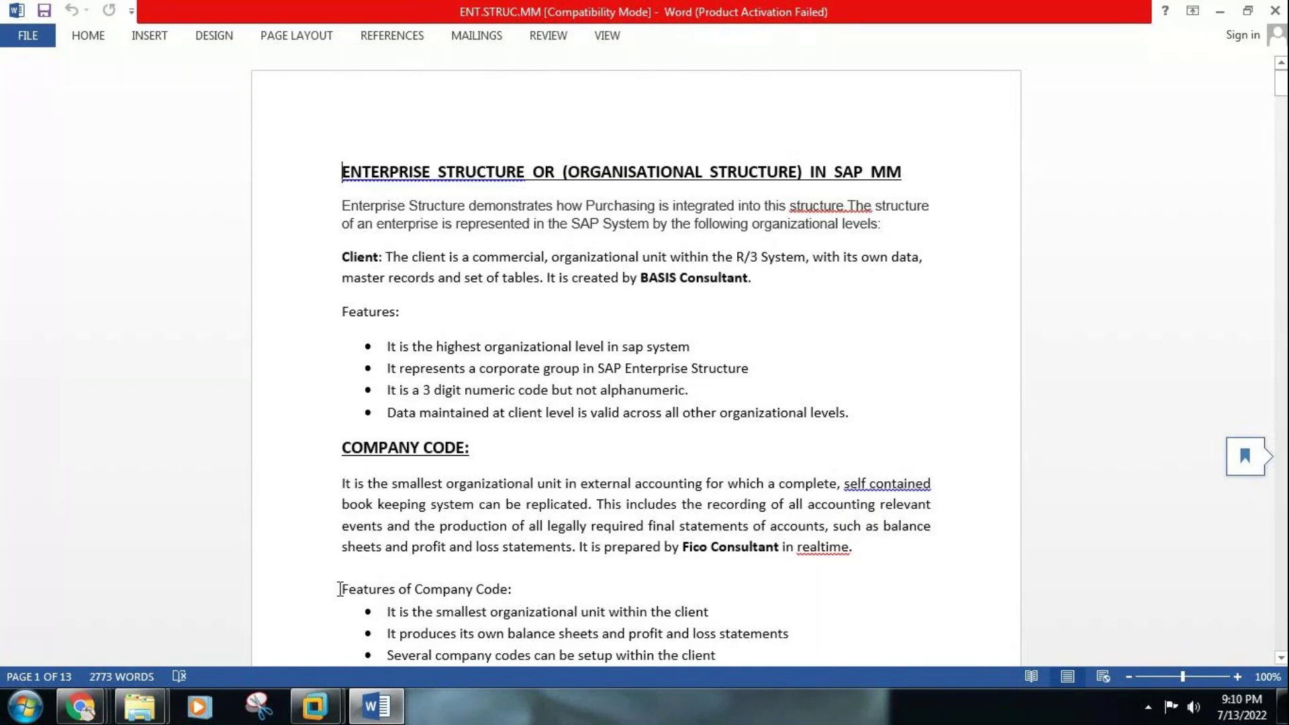
left_click(315, 706)
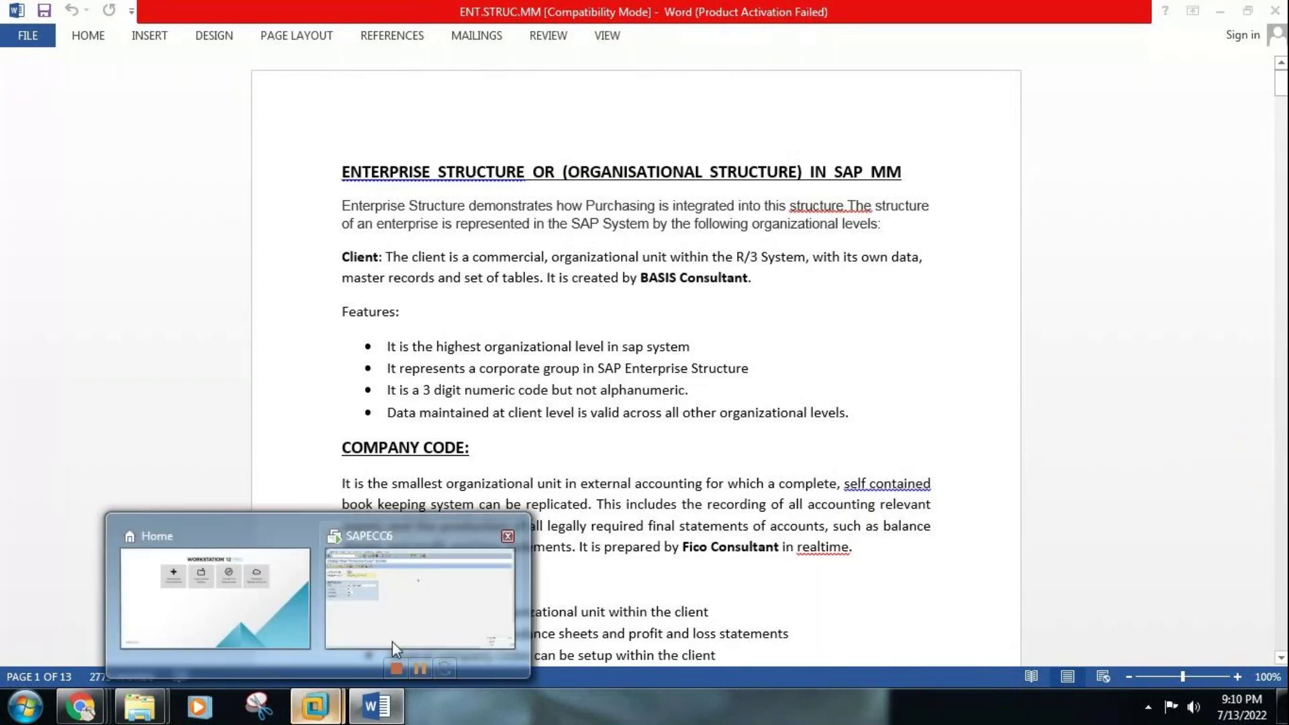
Bring SAPECC6 forward, dismiss the Removable Devices hint, and close the Library pane
left_click(397, 640)
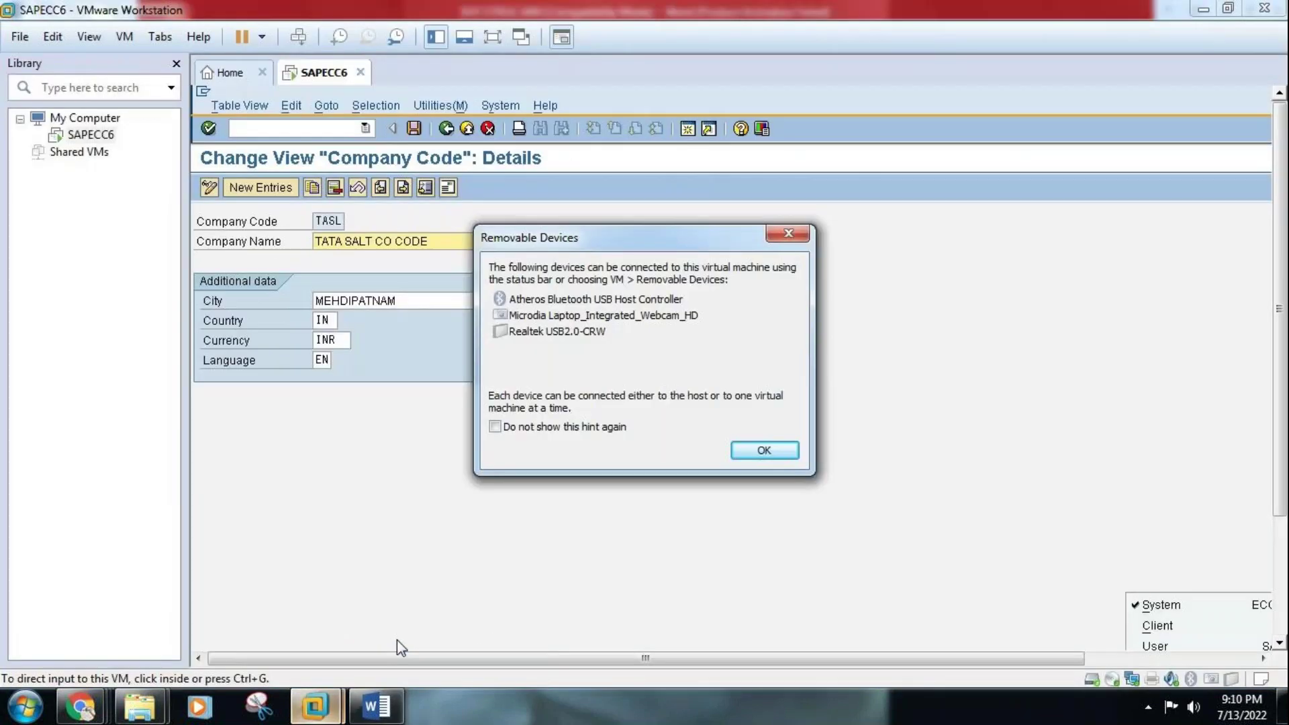
left_click(779, 458)
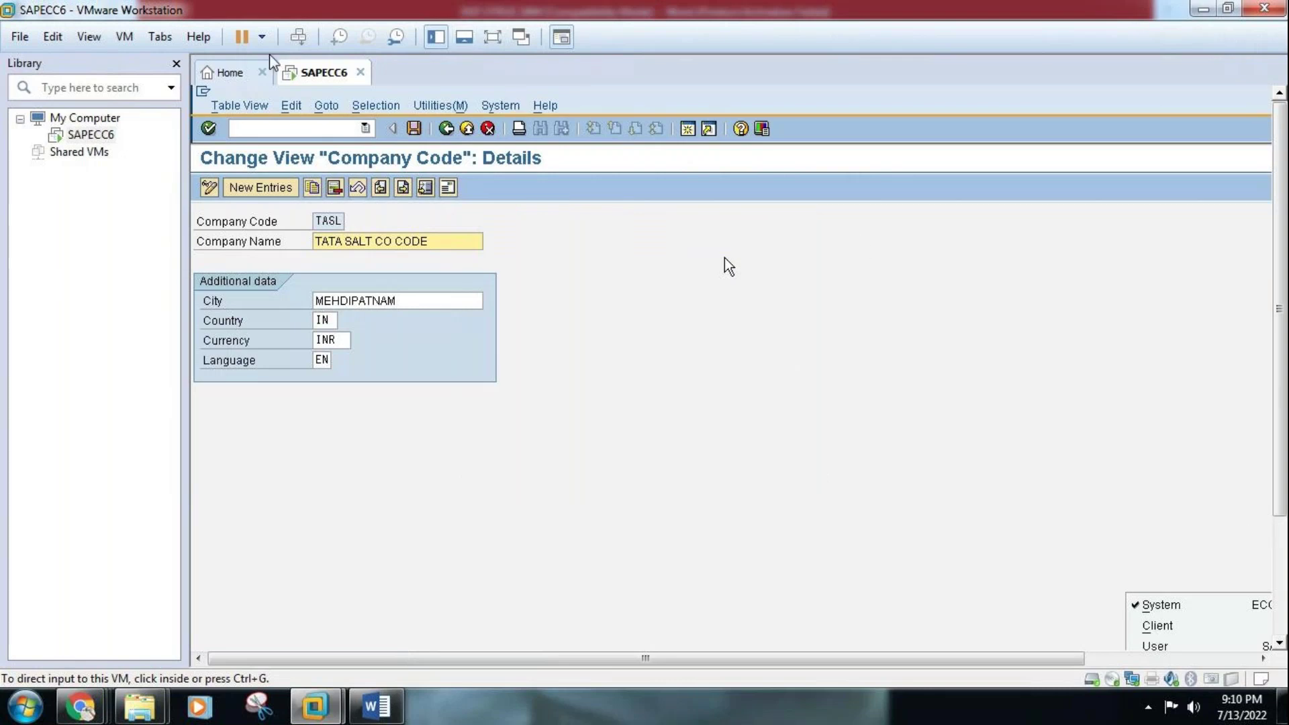
left_click(176, 67)
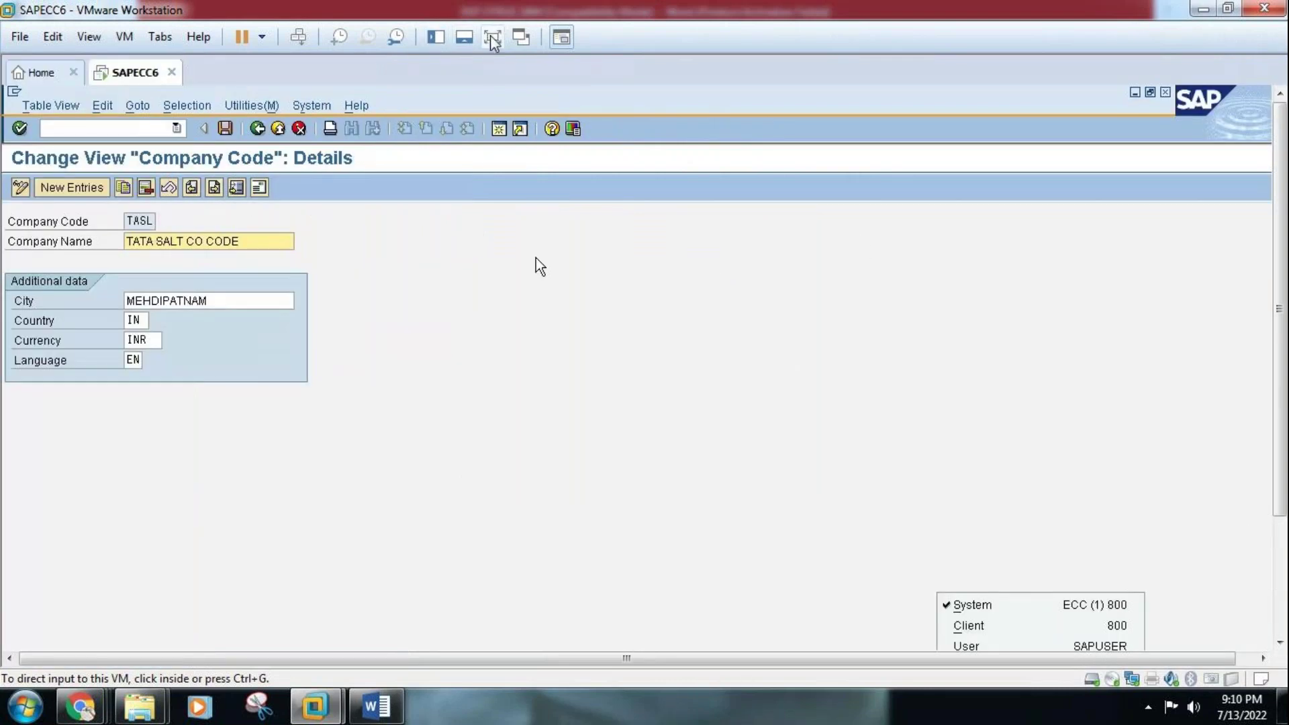
Check the TASL Company Code details in full-screen view, then return to the Word notes
left_click(494, 37)
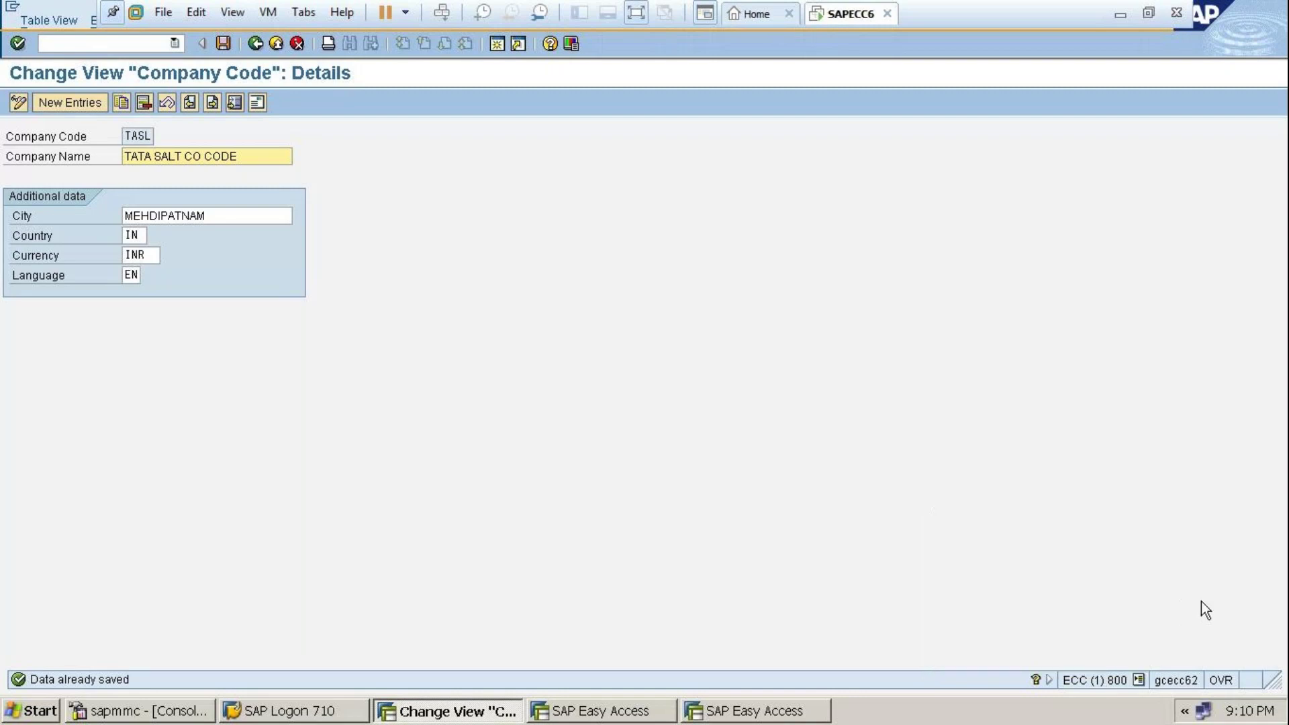
left_click(1139, 679)
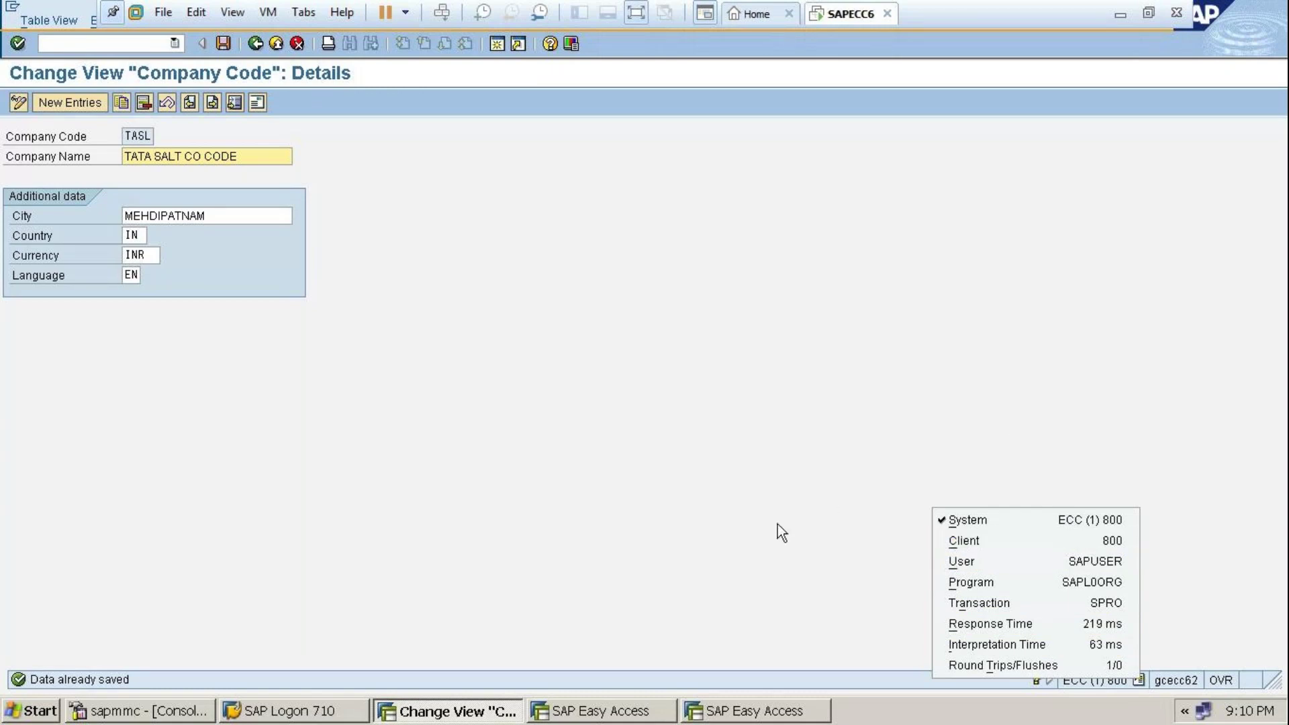
left_click(638, 14)
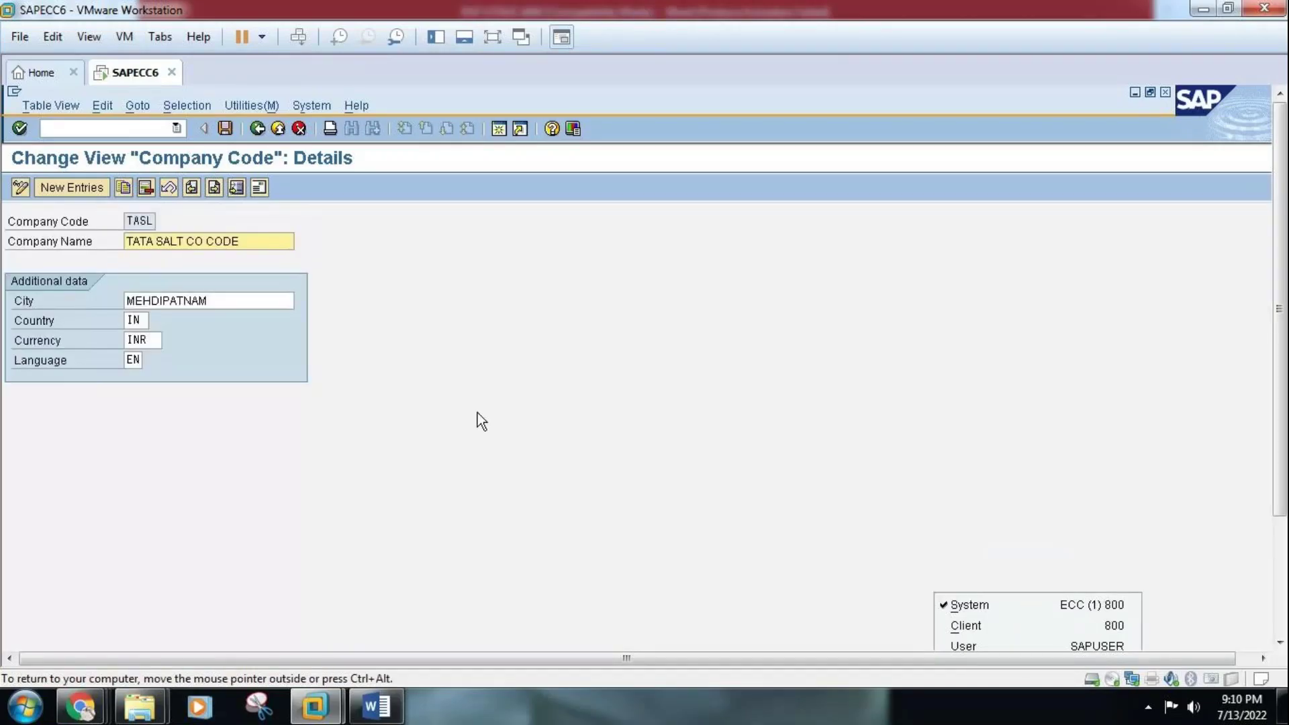
left_click(376, 708)
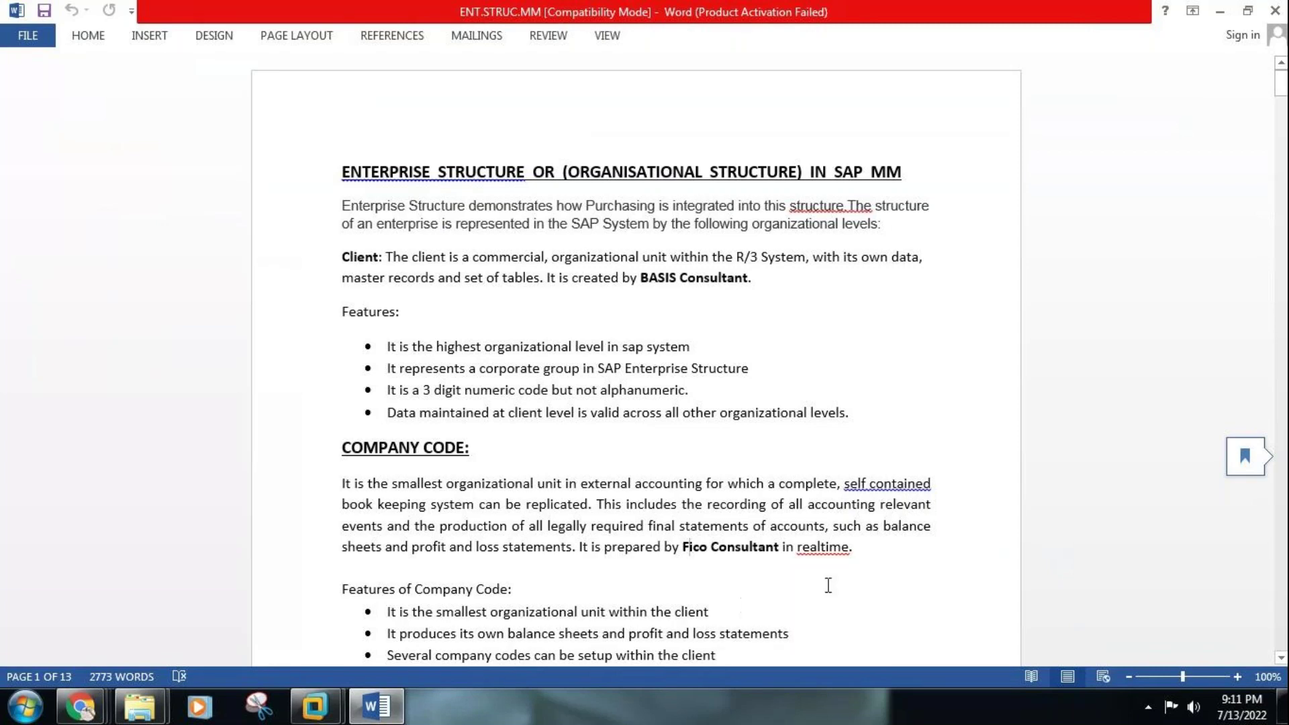
Page down the Word notes to what each company code specifies, then switch back to SAPECC6
left_click(1282, 603)
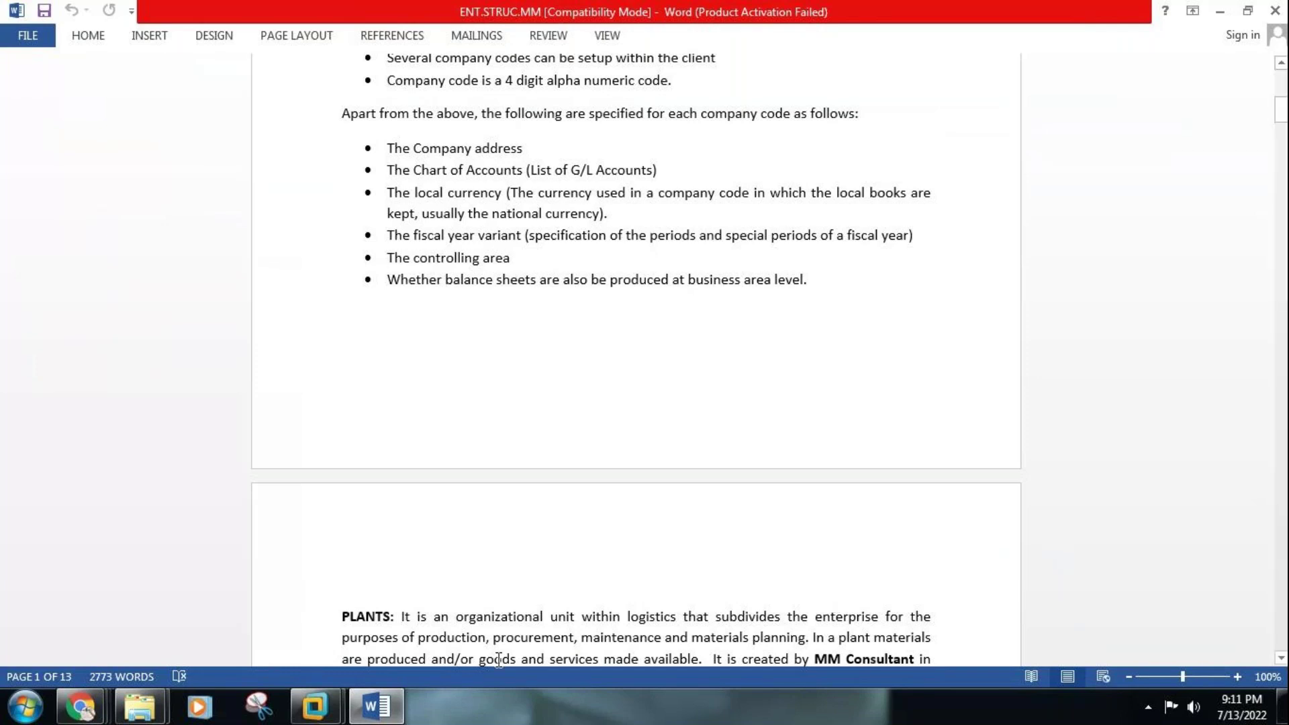
mouse_move(314, 707)
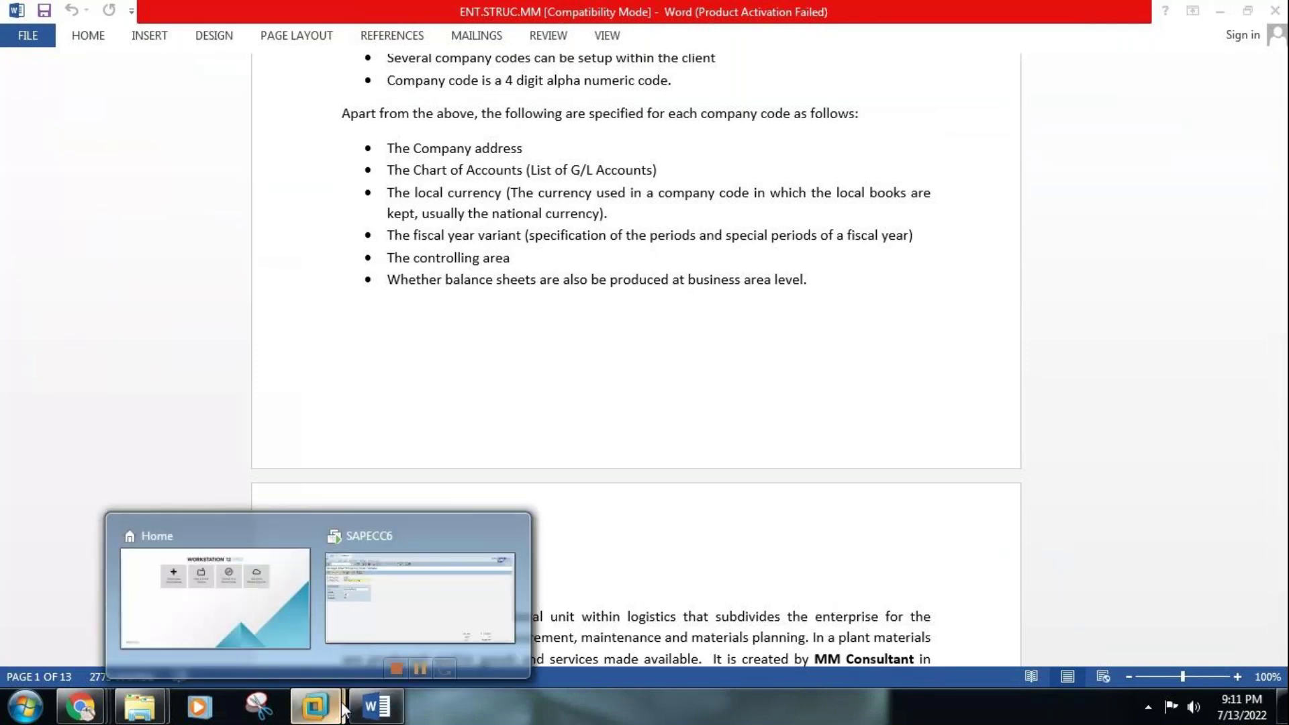
left_click(396, 650)
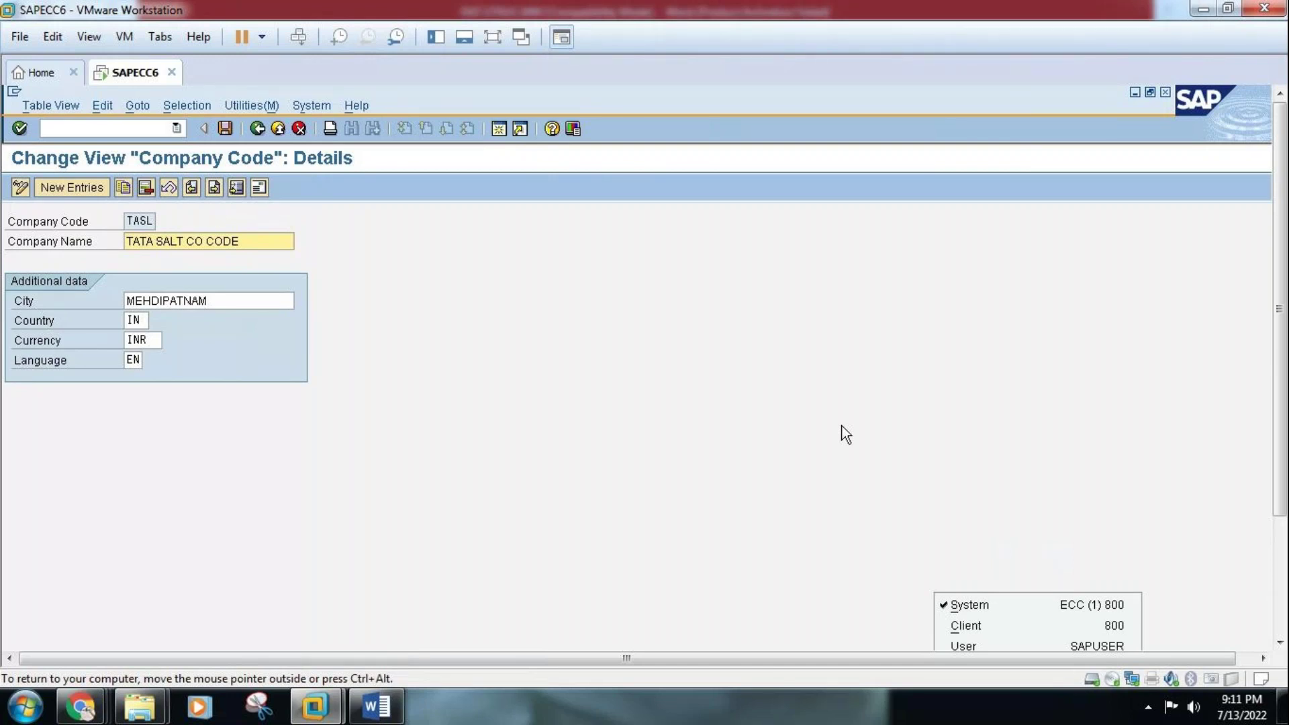
left_click(402, 709)
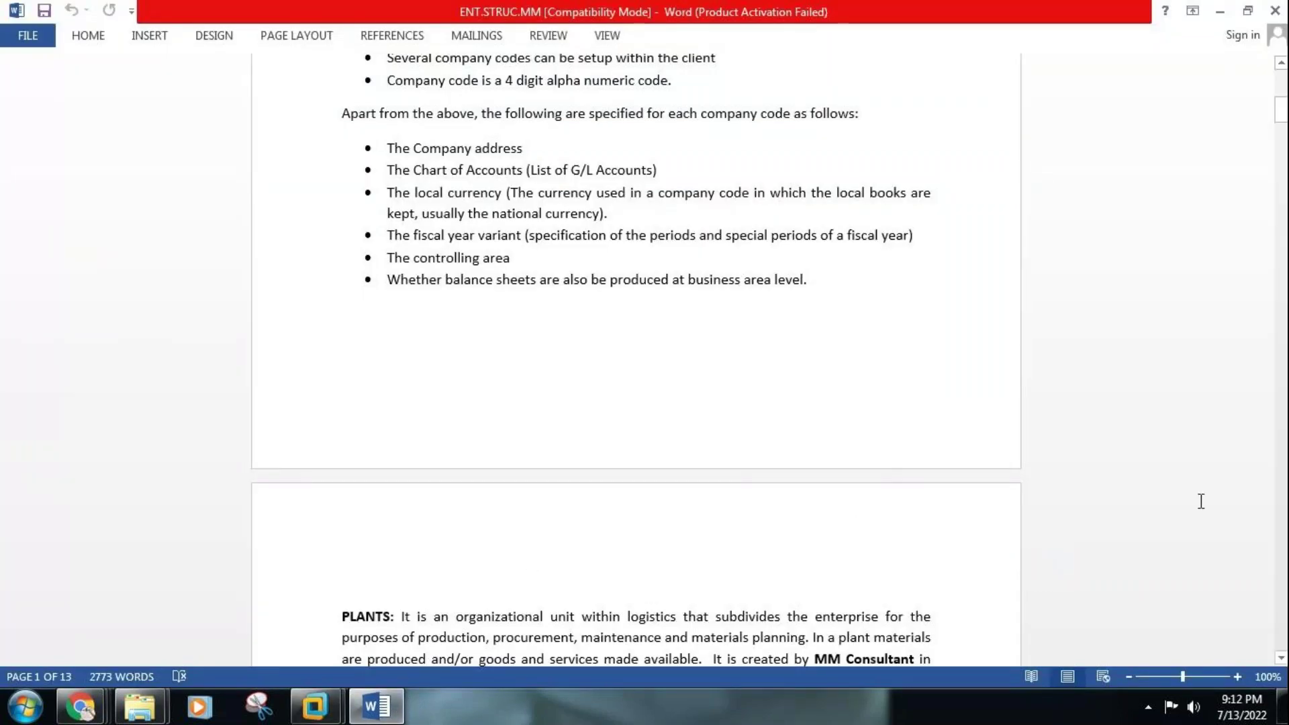
Scroll the notes to page 6's enterprise structure diagram: client 000, WIPRO, WICO and WIBL
scroll(1284, 541, "down", 9)
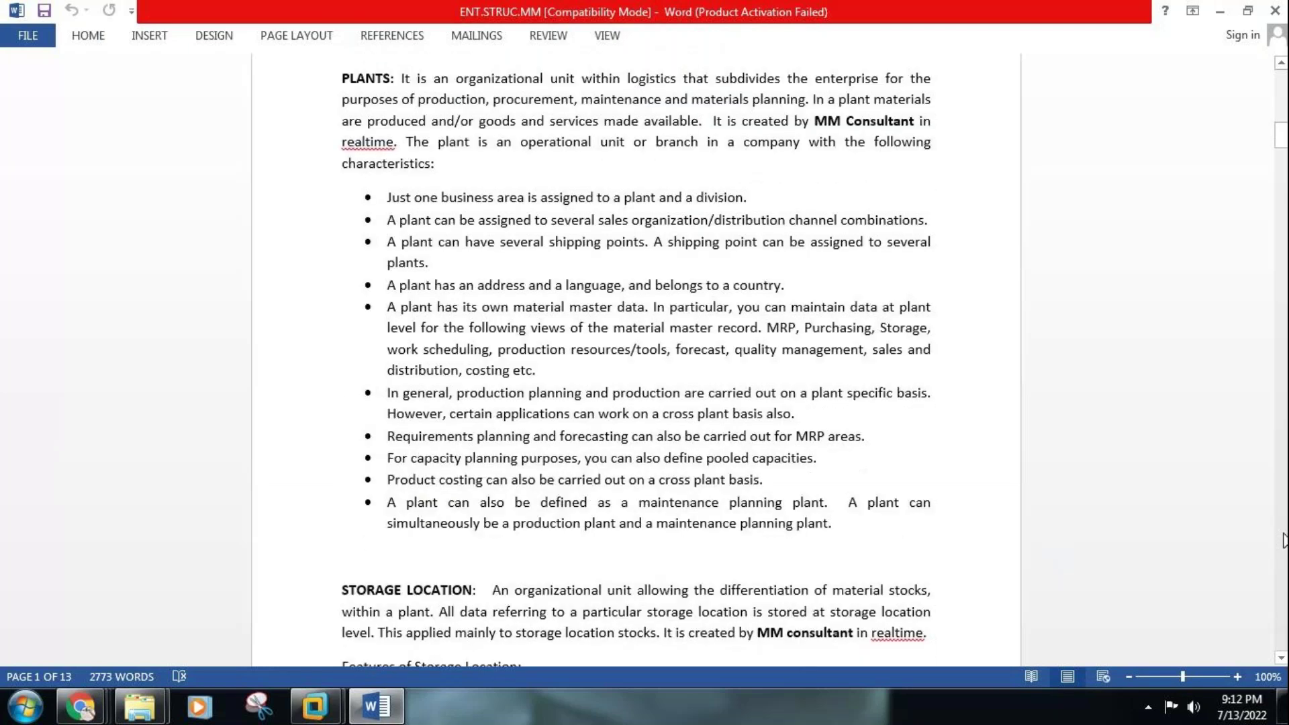
left_click_drag(1283, 144, 1283, 319)
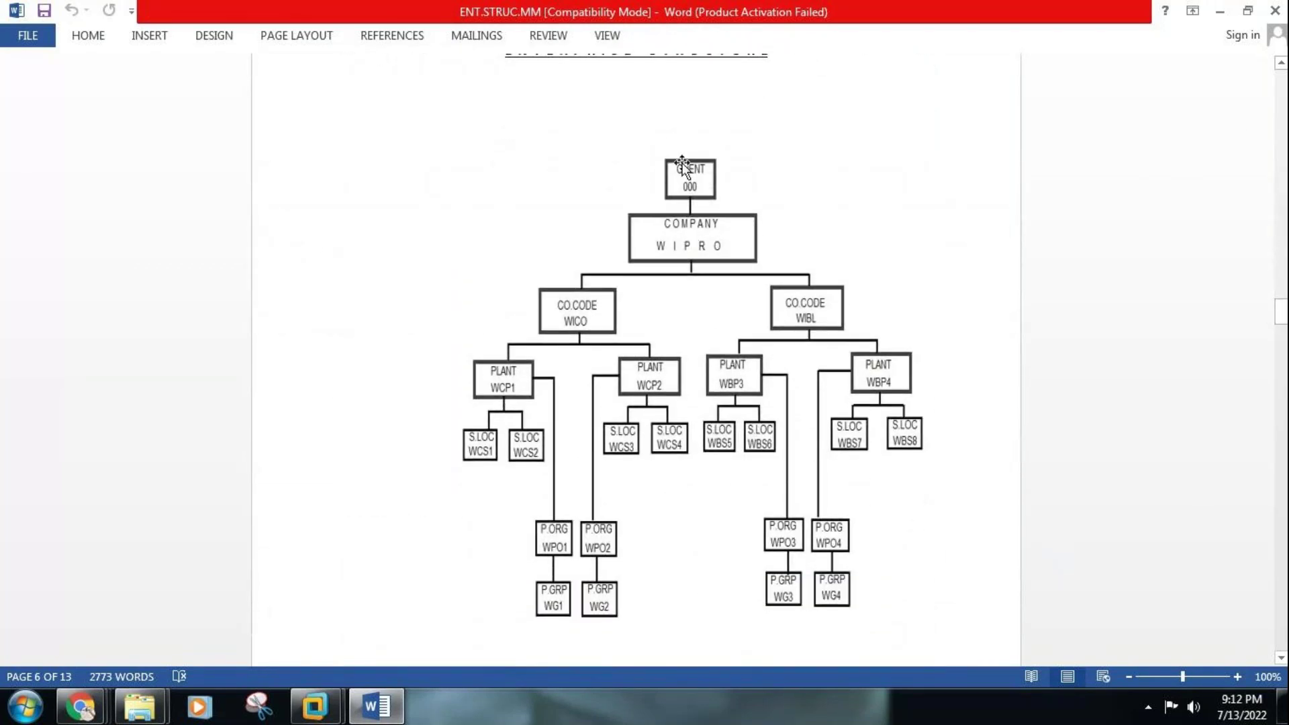
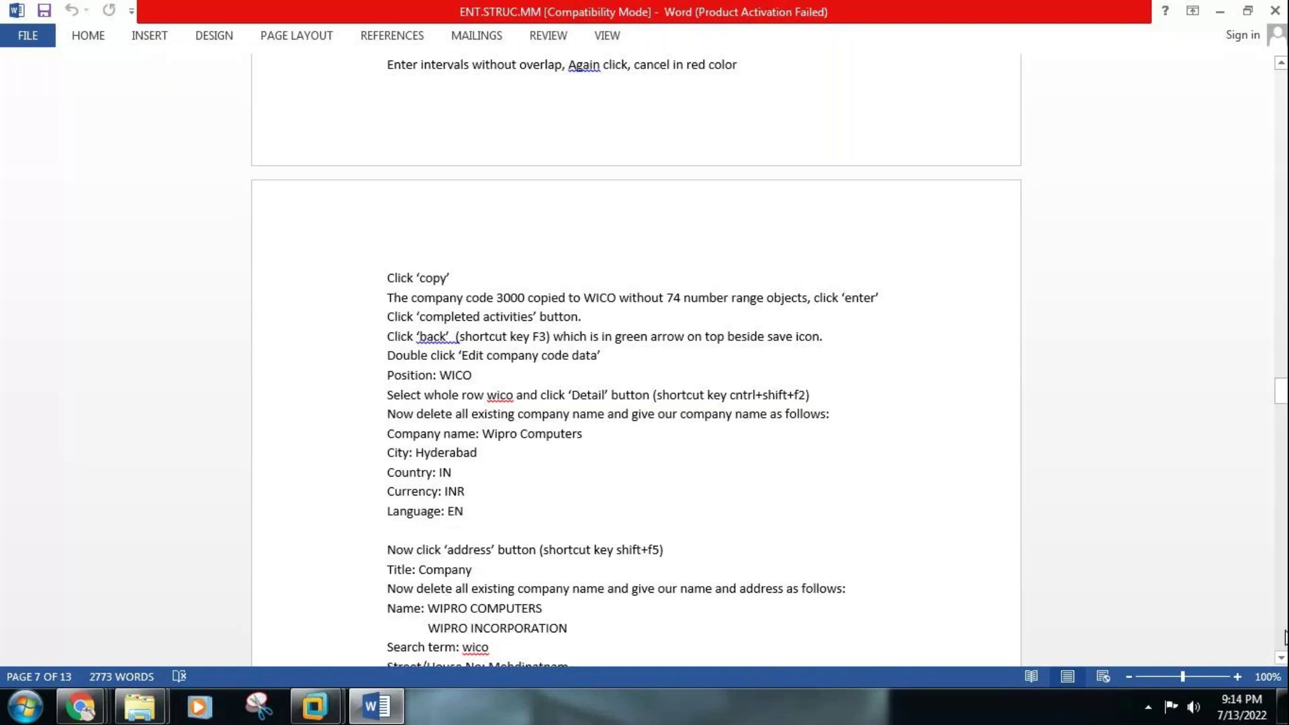
Review section 4 Creation of Plant in the ENT.STRUC.MM notes, then switch to the SAPECC6 virtual machine
left_click(1285, 636)
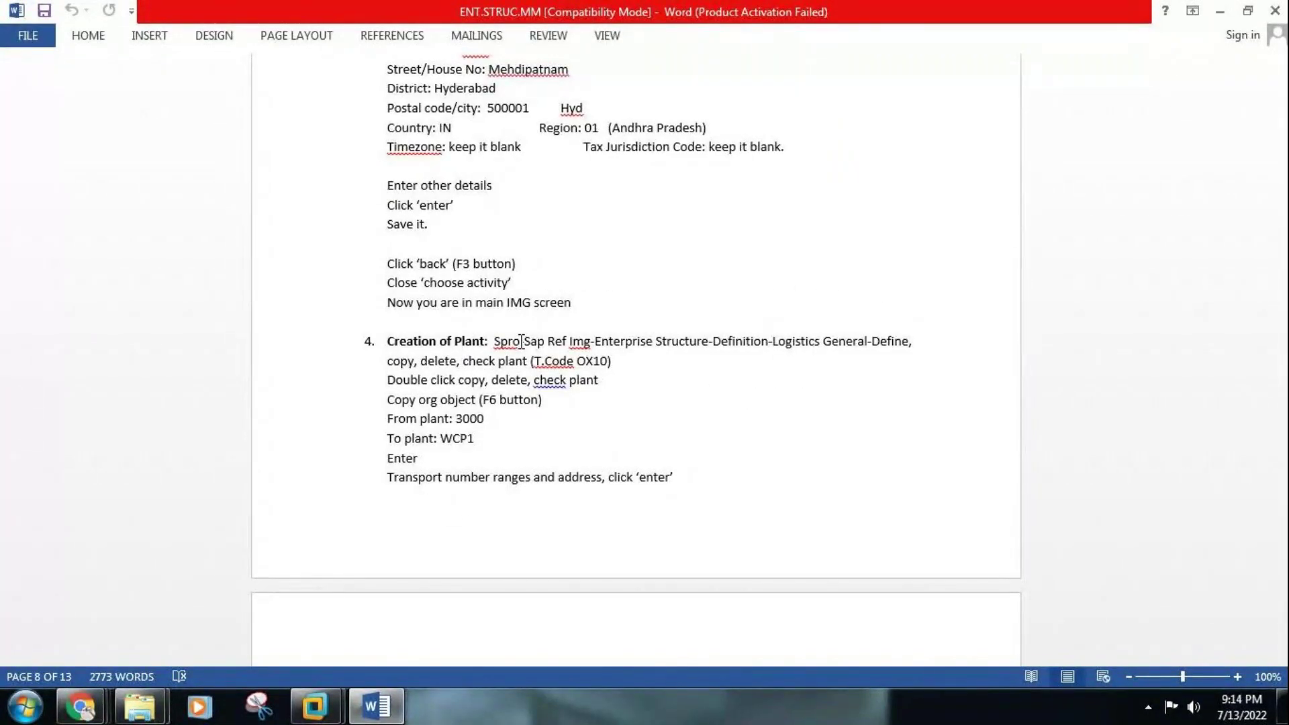
mouse_move(312, 713)
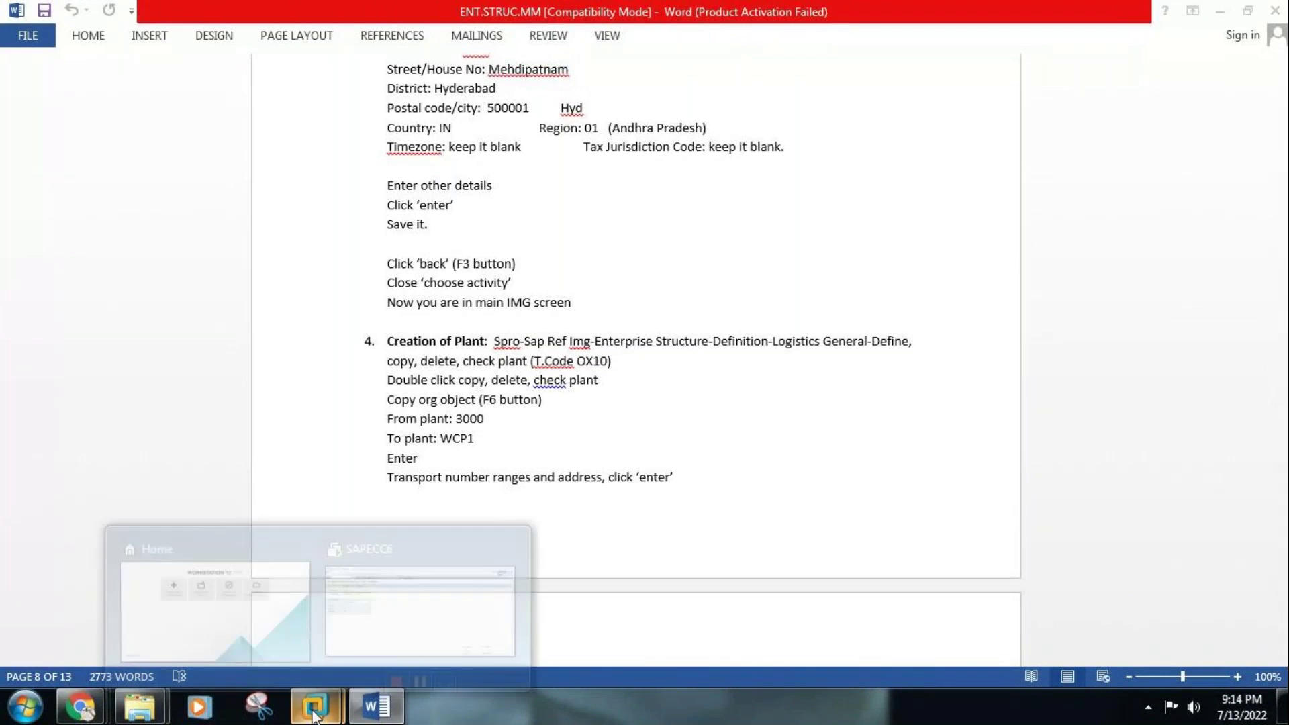
left_click(369, 636)
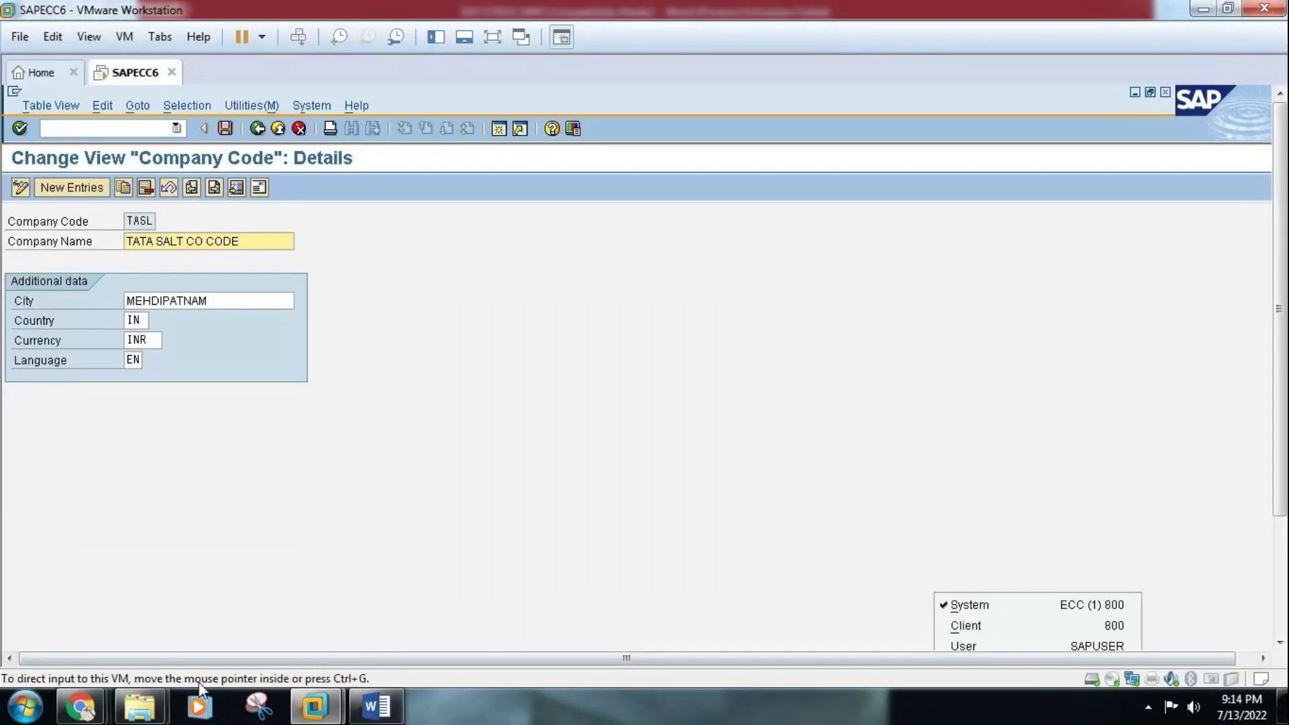
mouse_move(99, 716)
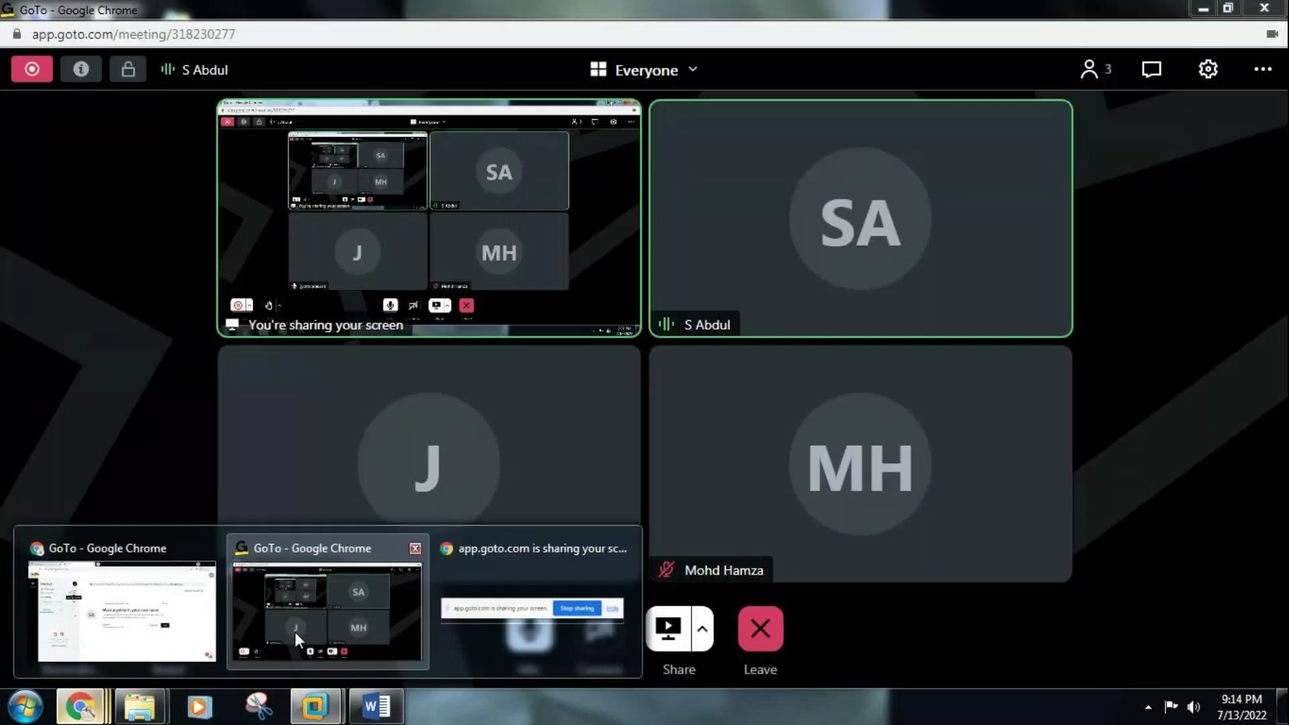
left_click(295, 632)
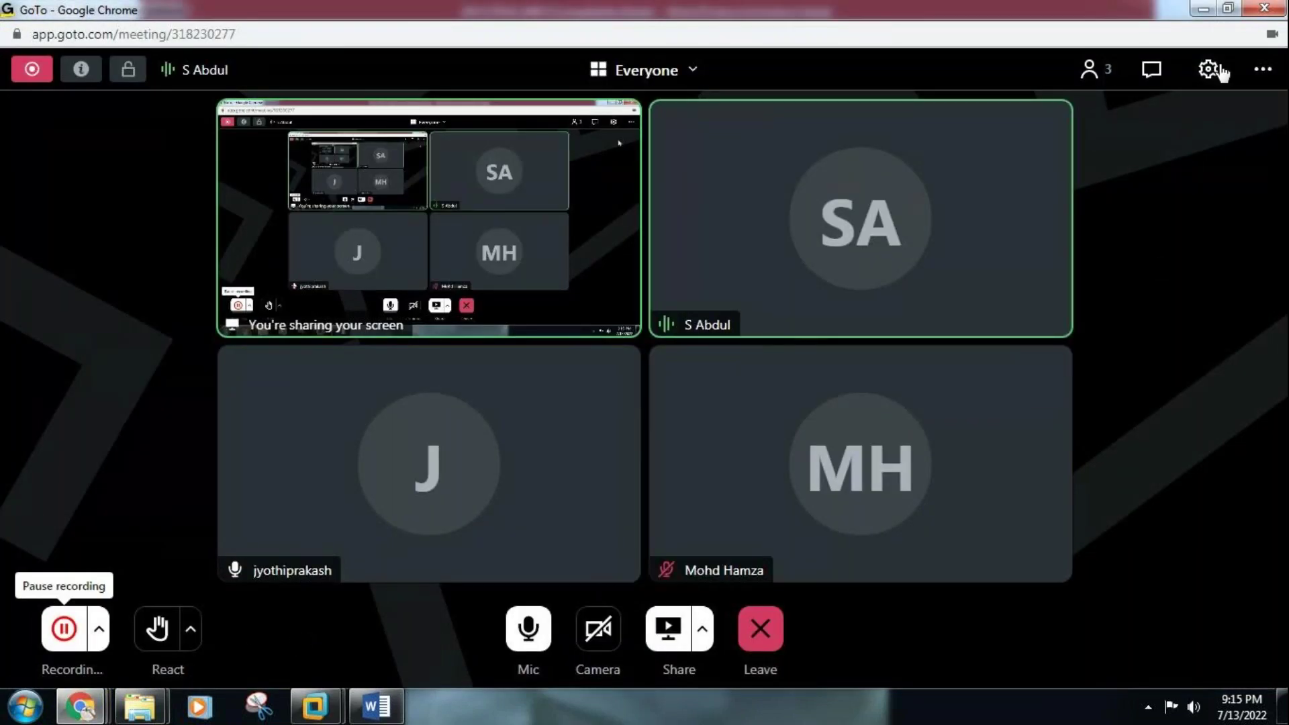
left_click(1205, 13)
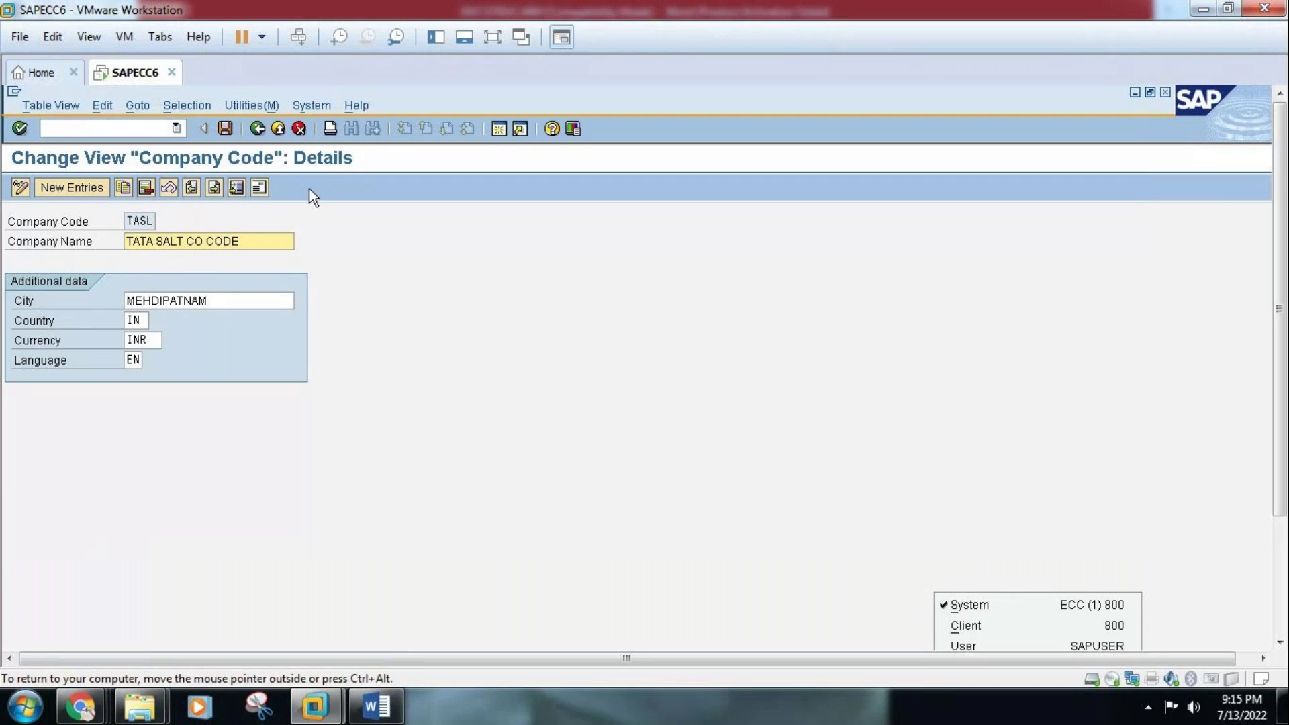
Back out of the company code screens to SAP Easy Access, closing the Choose Activity list
left_click(257, 128)
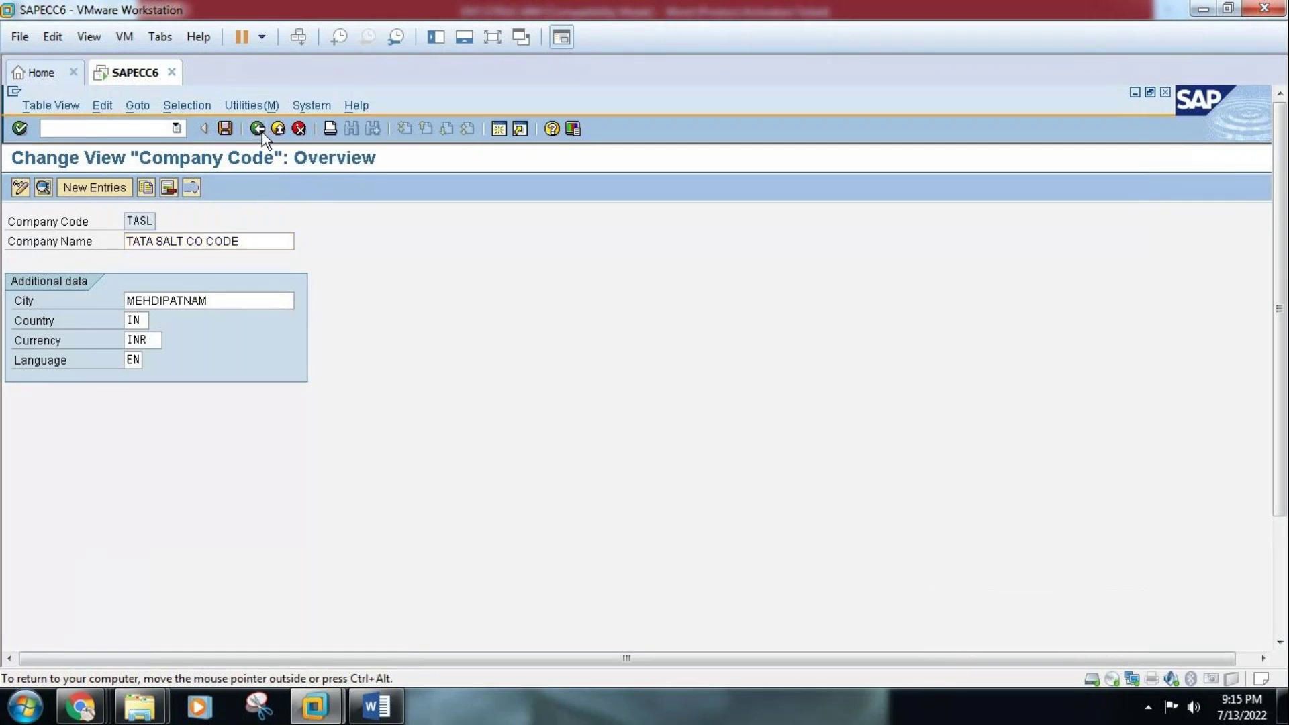
left_click(261, 131)
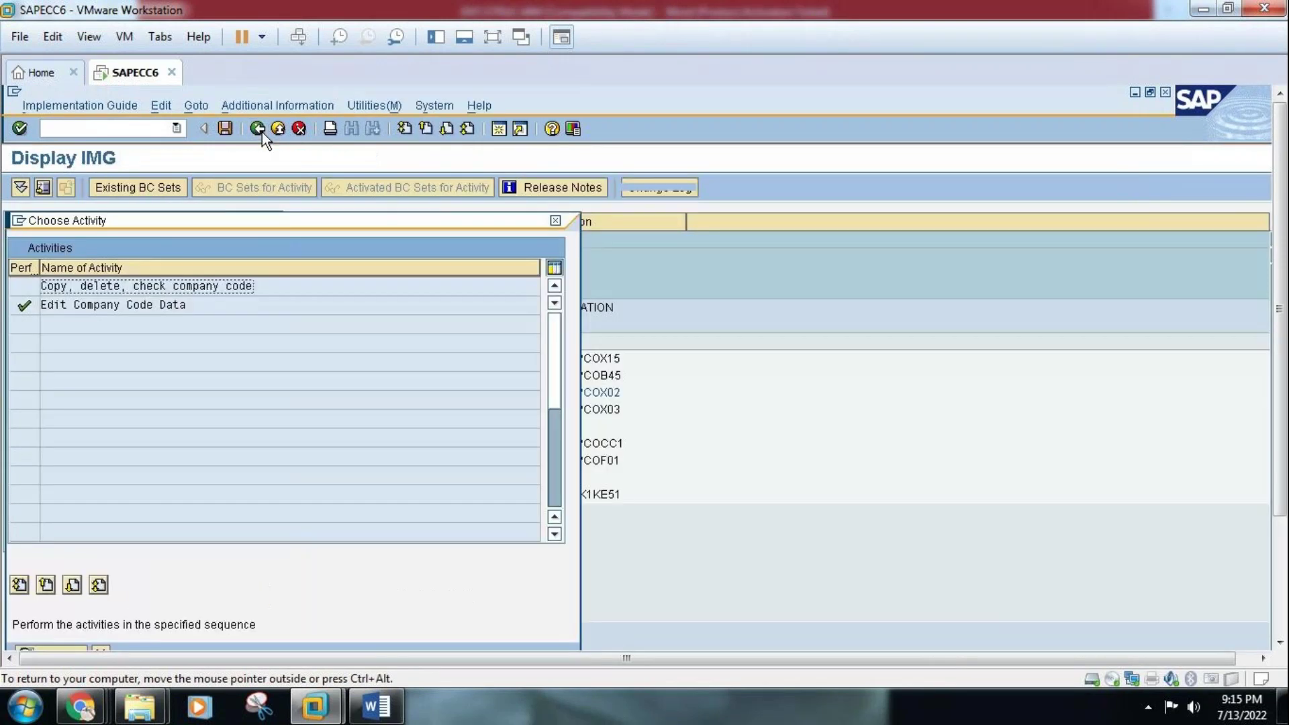
left_click(556, 222)
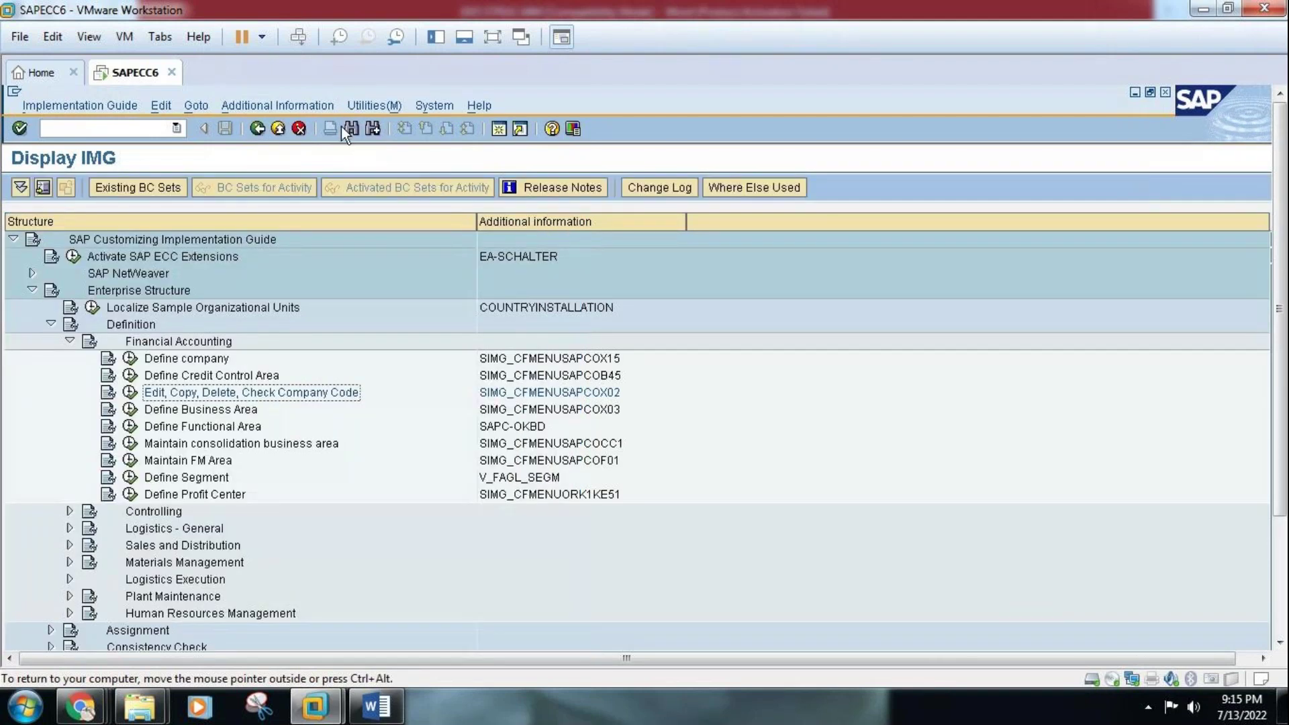
left_click(257, 128)
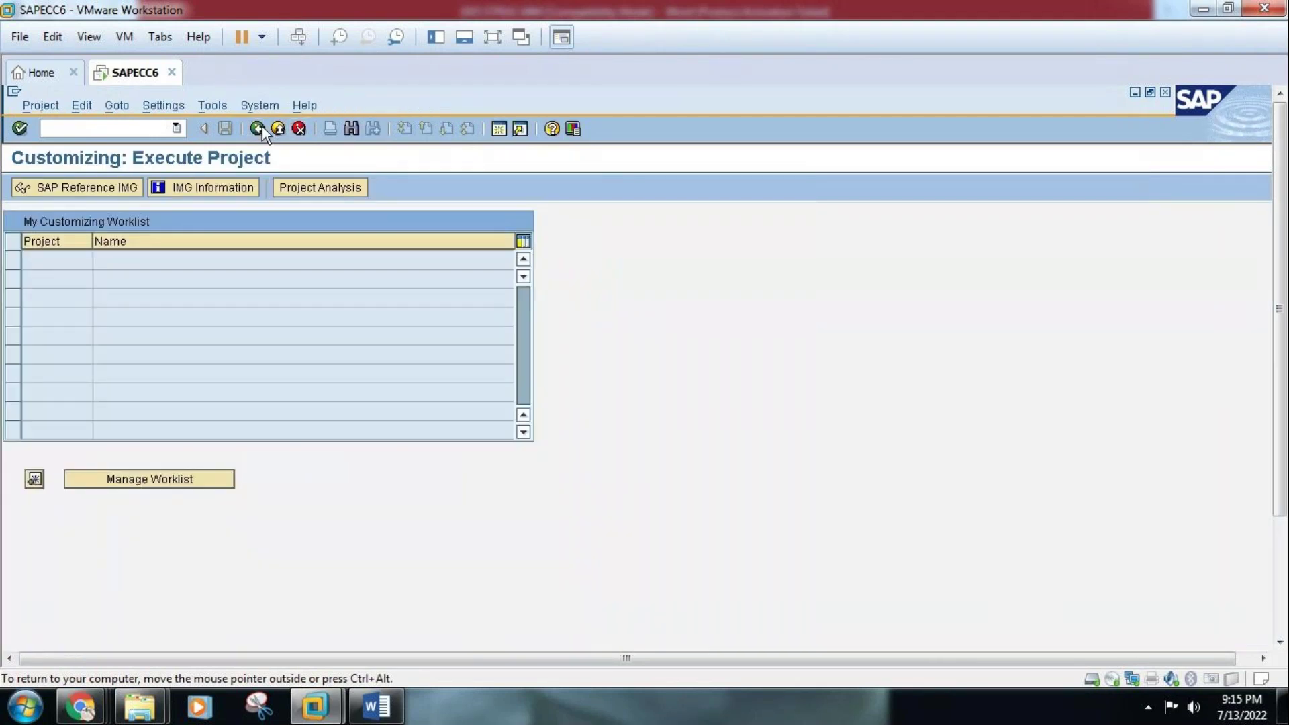
left_click(258, 128)
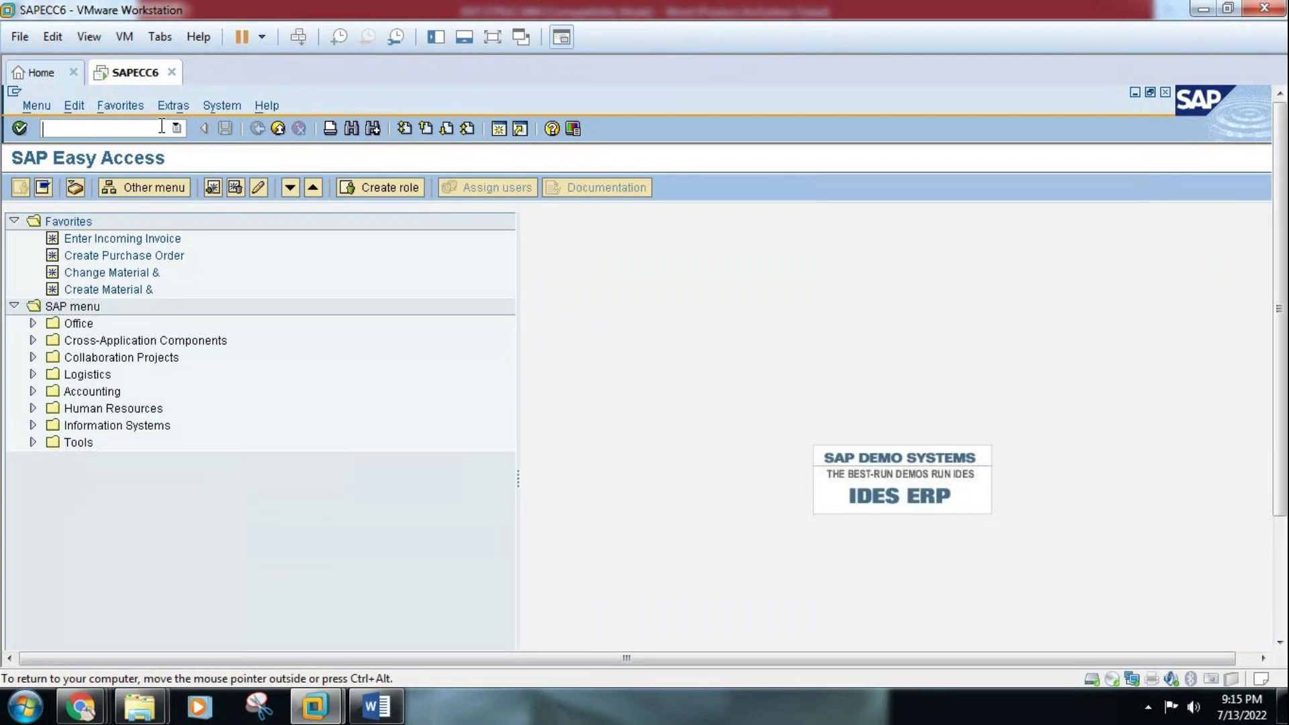
Run transaction SPRO to reach Customizing: Execute Project
left_click(161, 125)
type("SPRO")
key("Return")
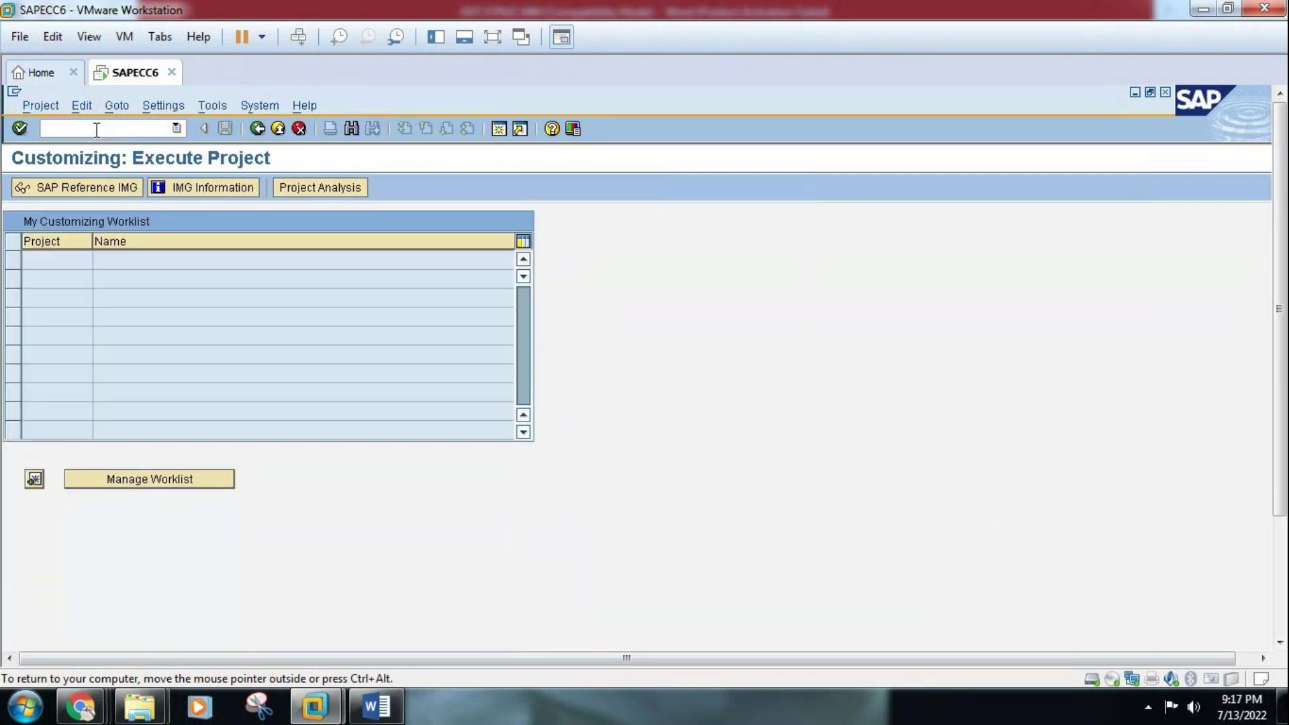
Check the notes, then open the SAP Reference IMG tree
left_click(394, 709)
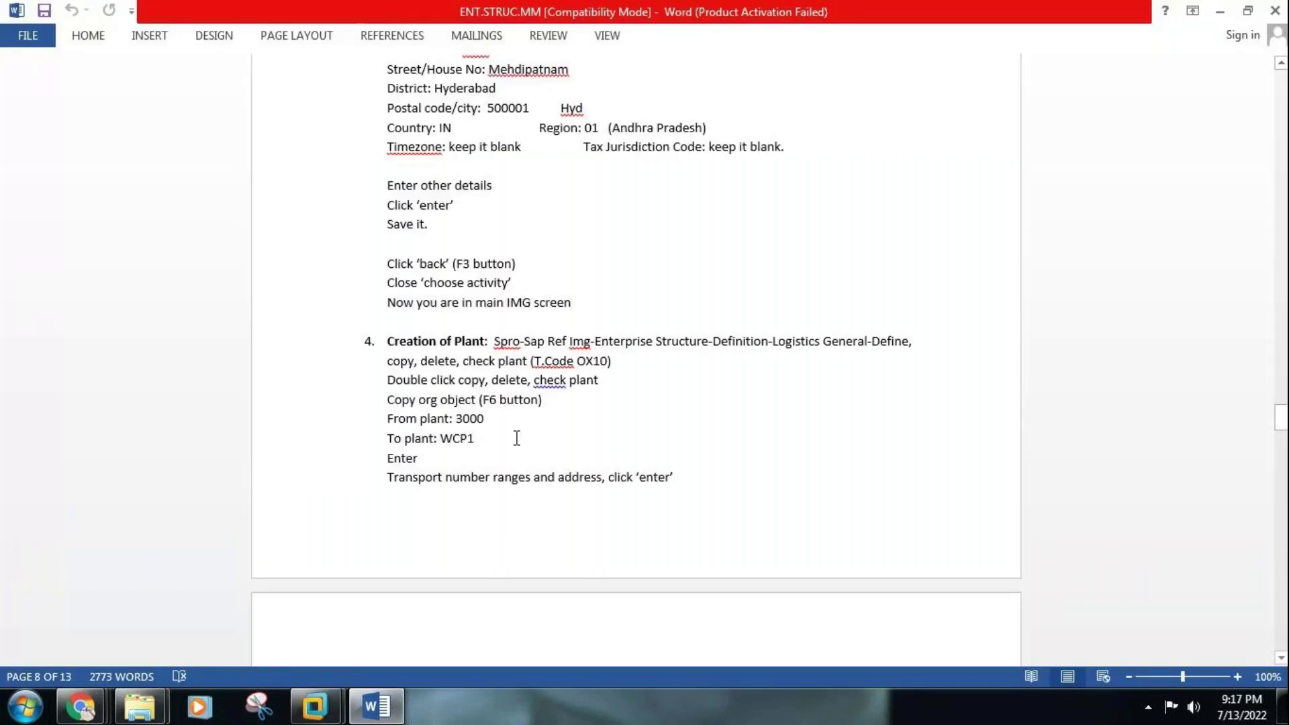
left_click(392, 716)
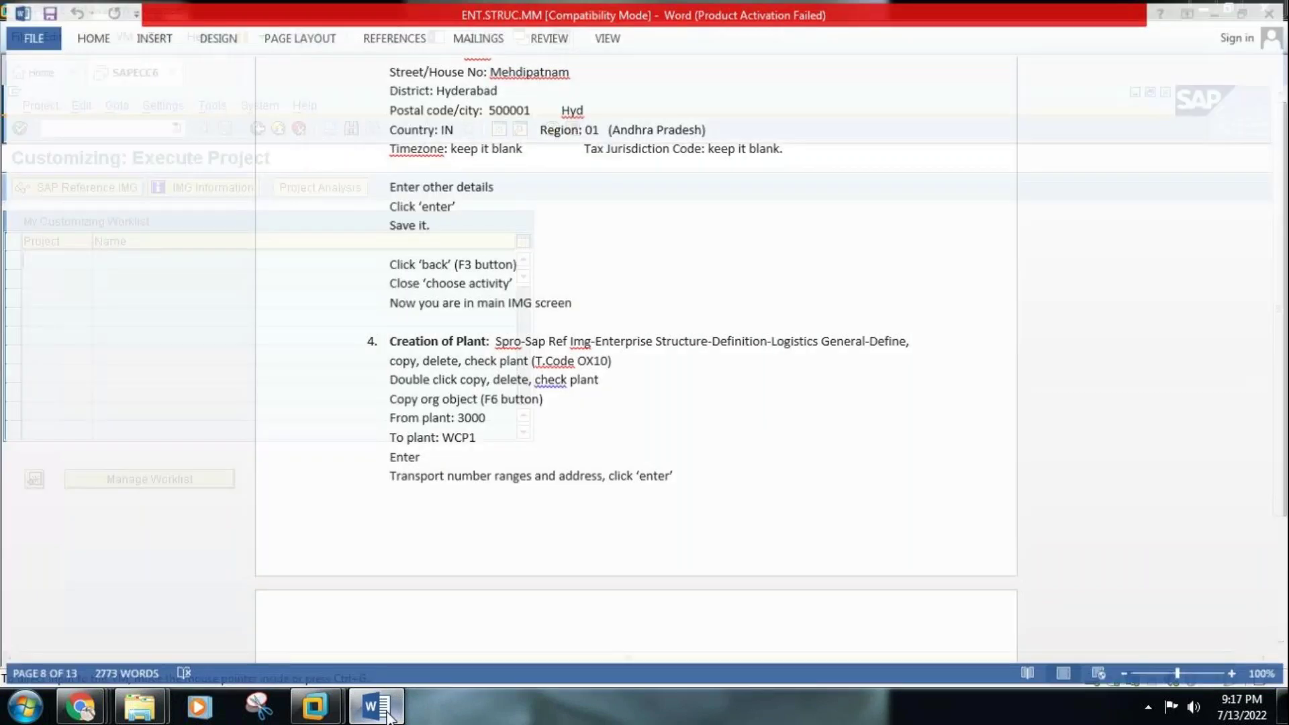
left_click(98, 188)
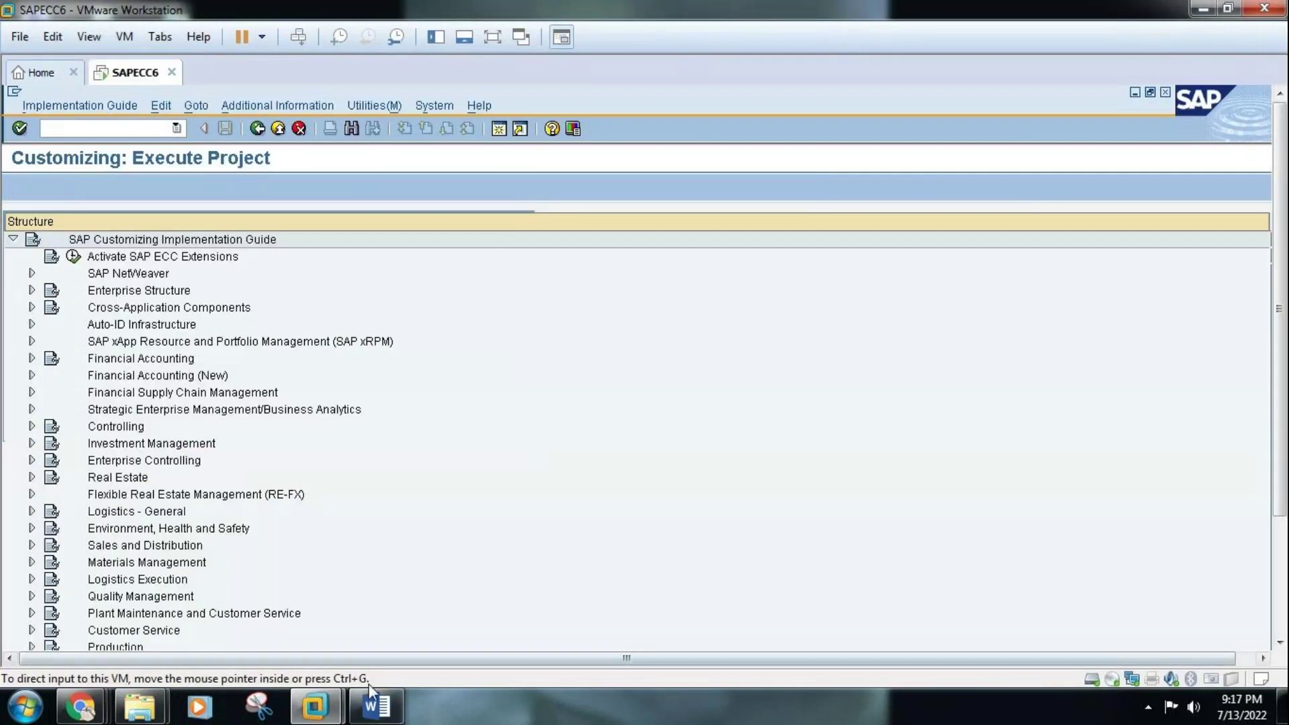
Recheck the notes, then expand and collapse the Enterprise Structure node in the IMG
left_click(378, 710)
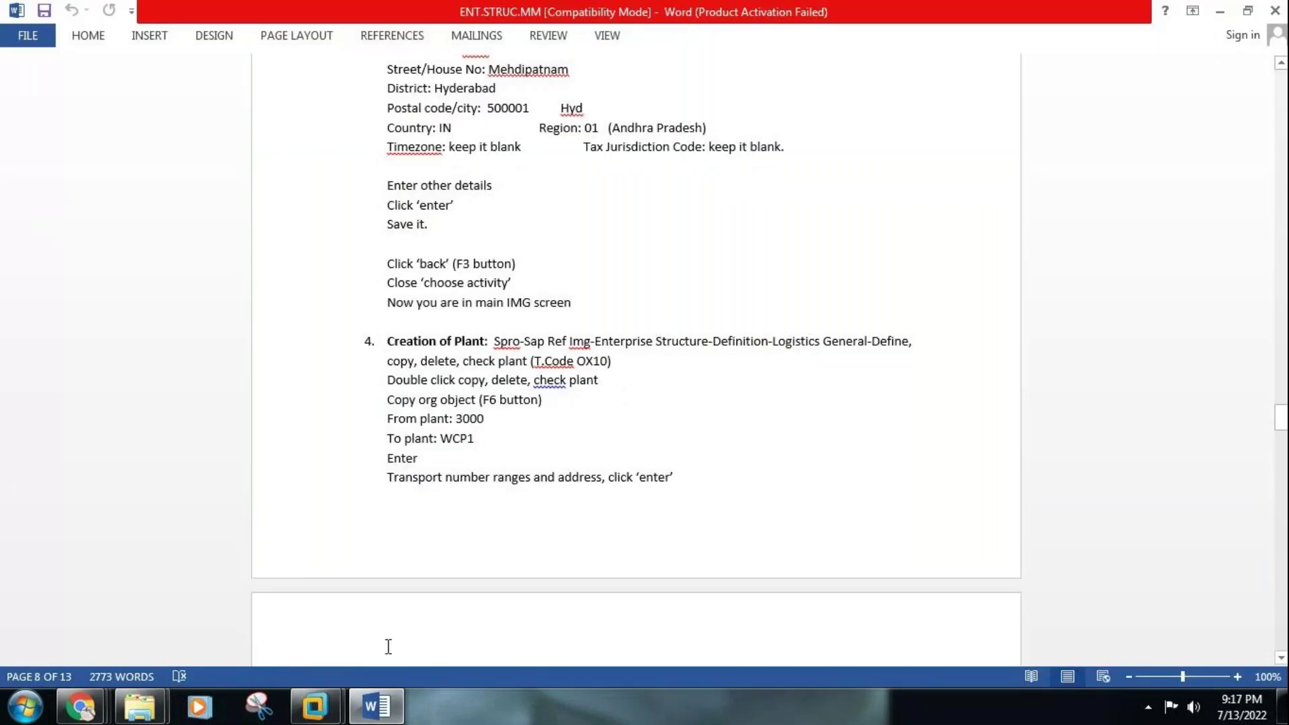
mouse_move(315, 707)
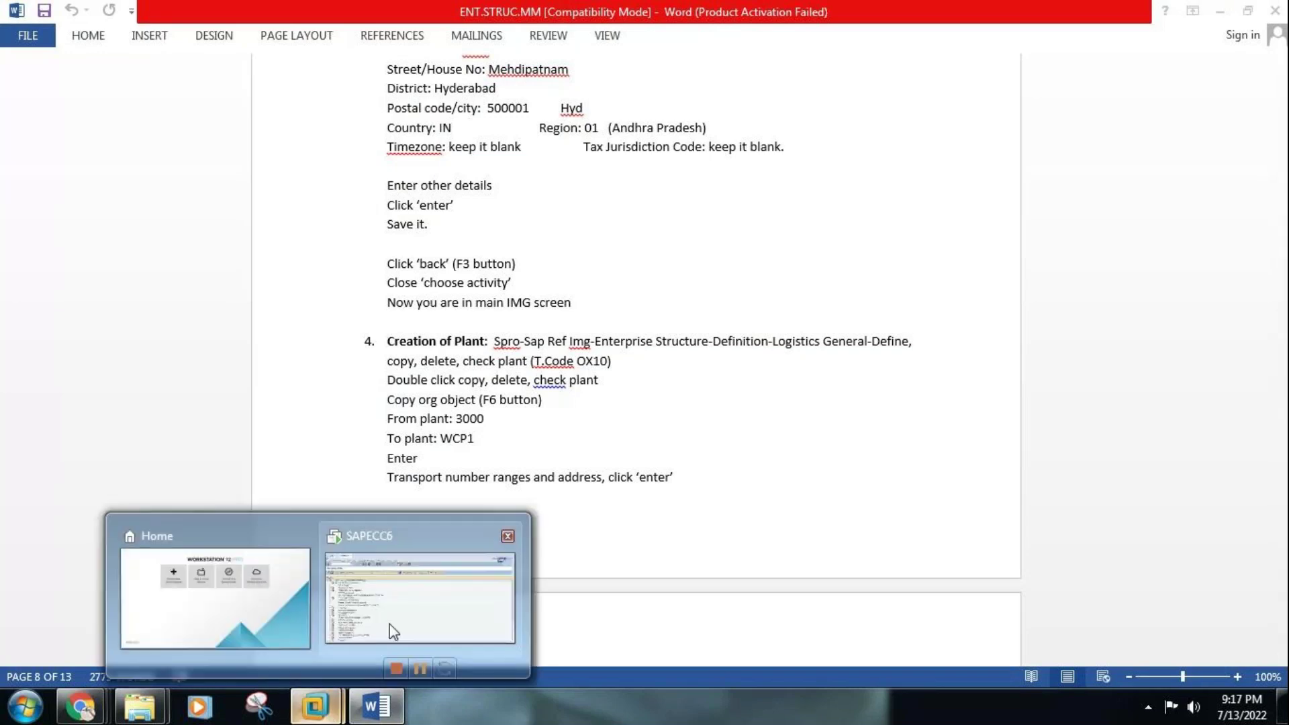
left_click(389, 623)
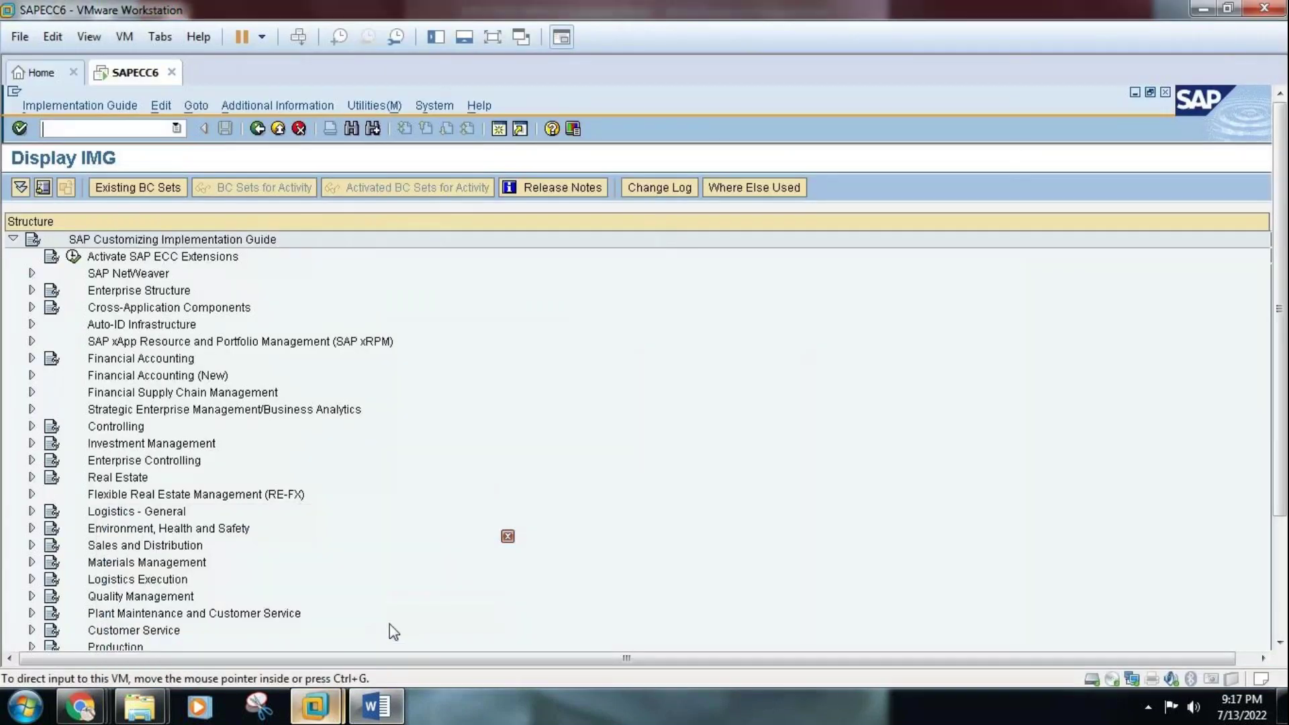
left_click(32, 291)
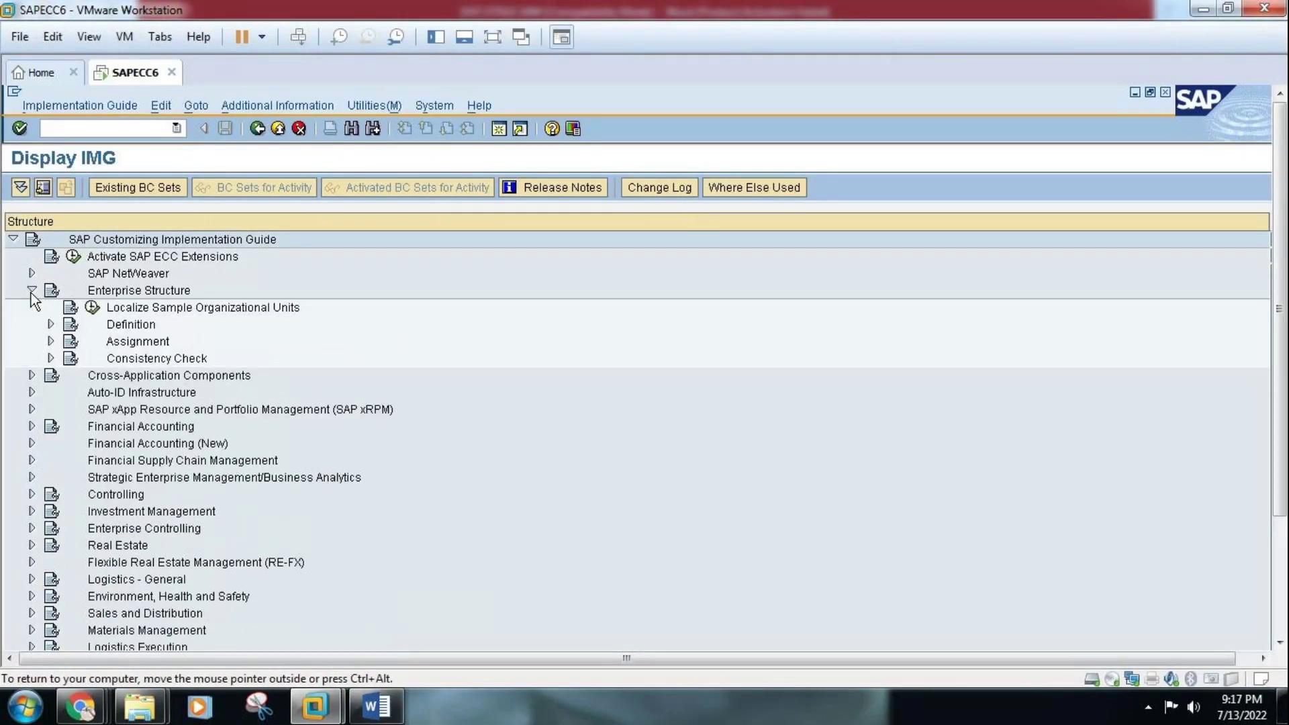
left_click(32, 290)
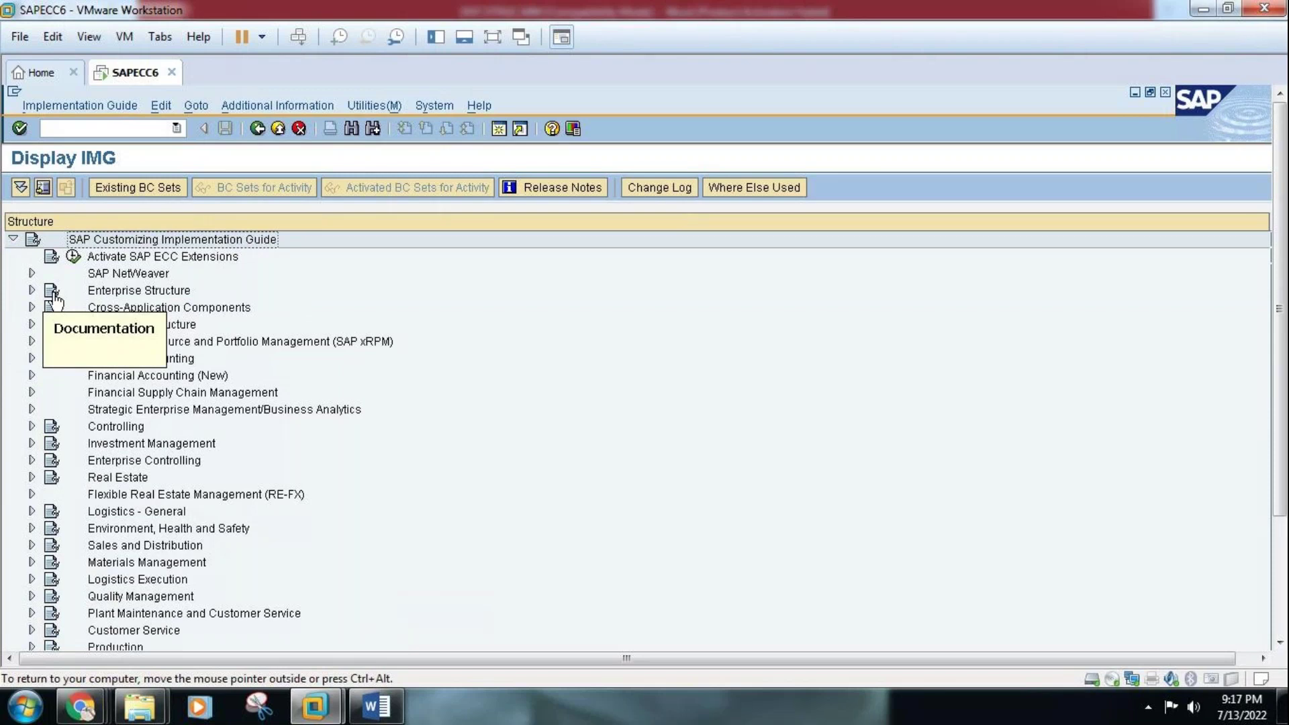
left_click(54, 296)
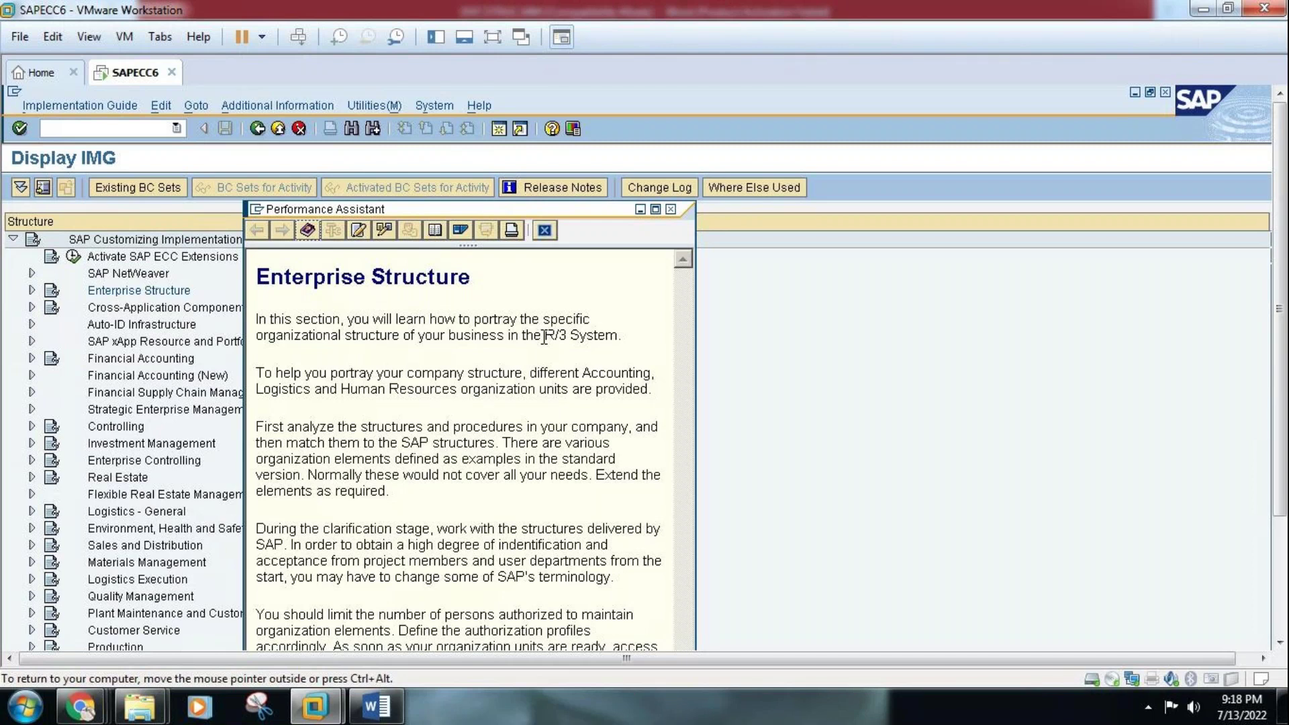
left_click(670, 211)
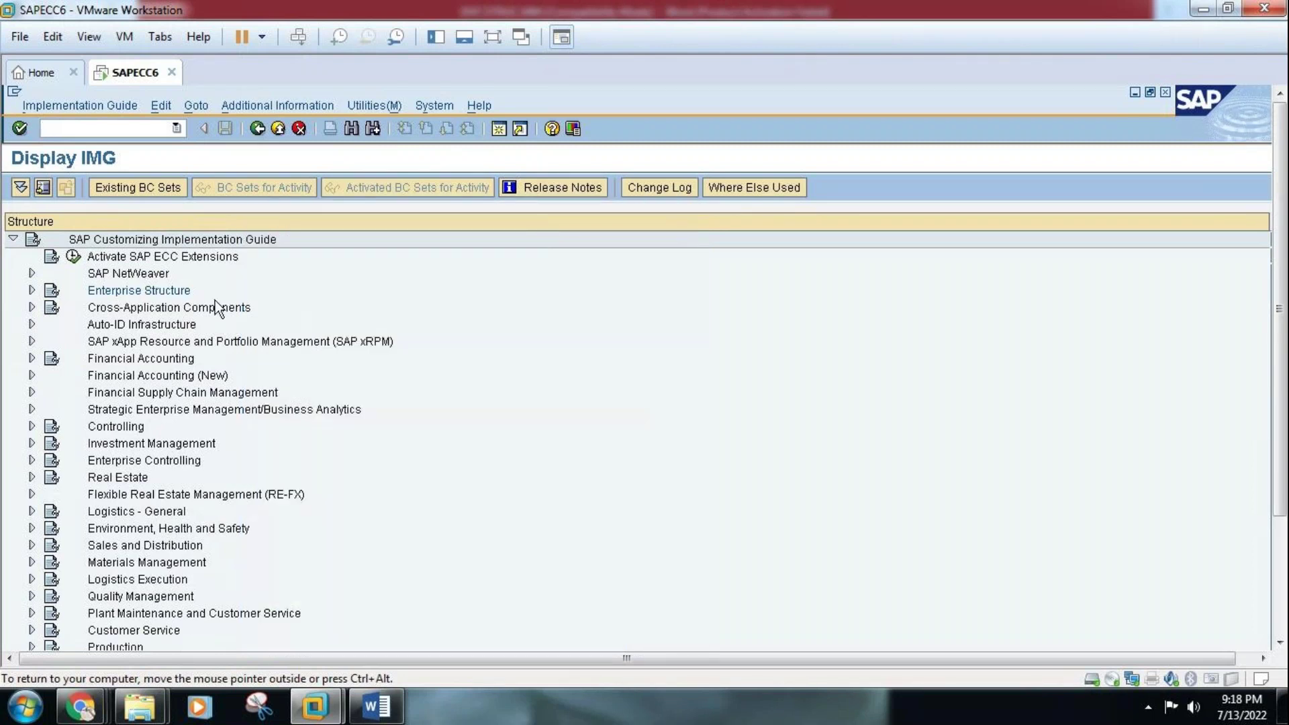
Expand Enterprise Structure > Definition > Logistics - General, then switch to the Word notes
left_click(32, 290)
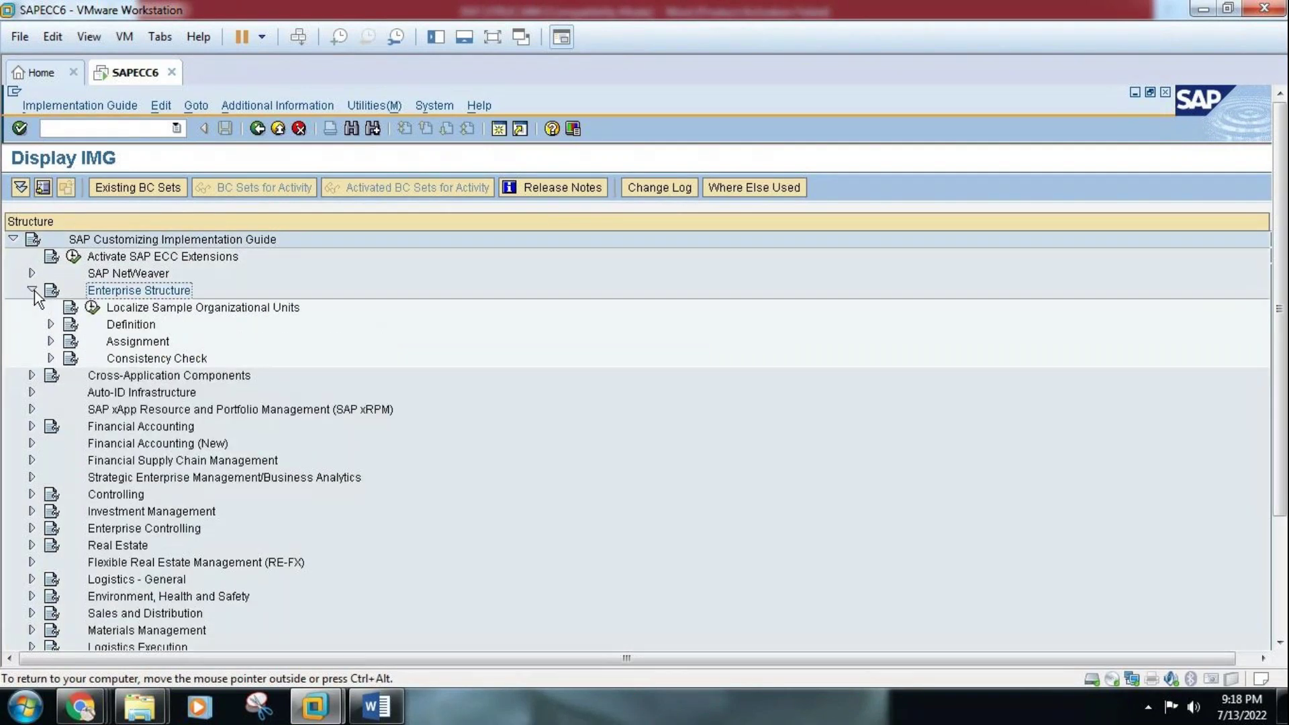
left_click(51, 324)
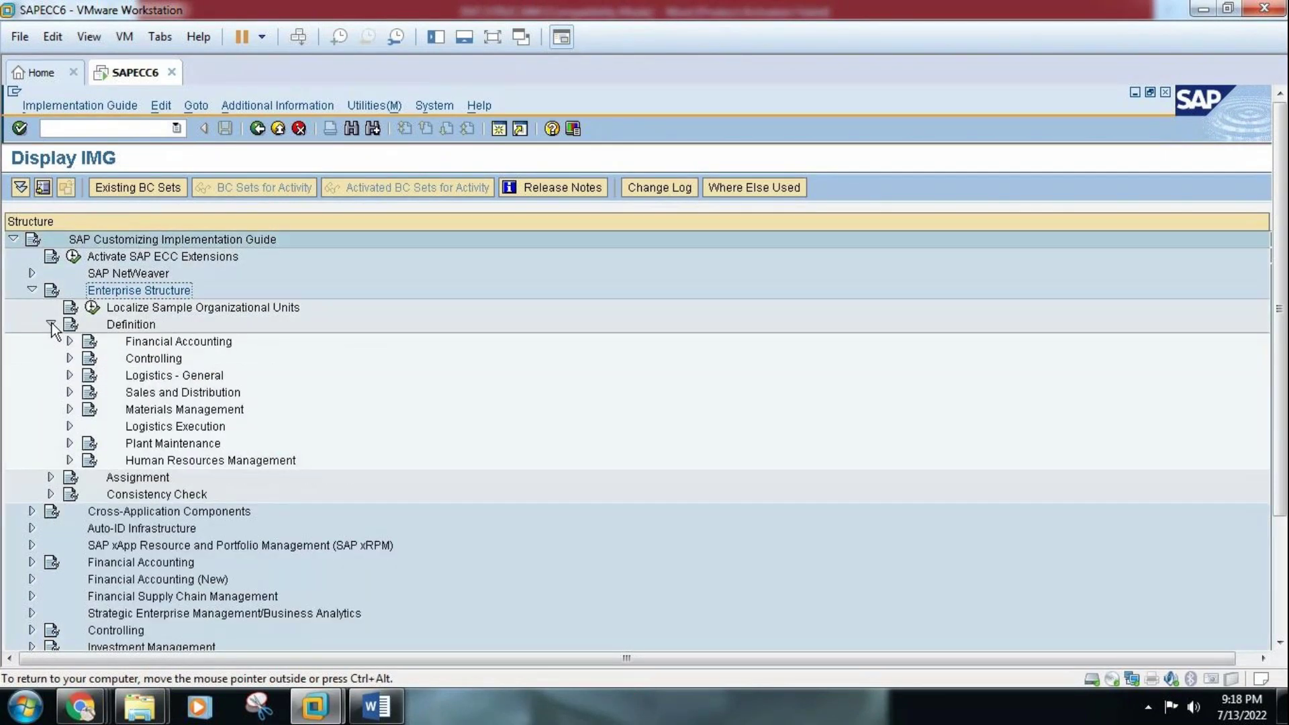
left_click(70, 375)
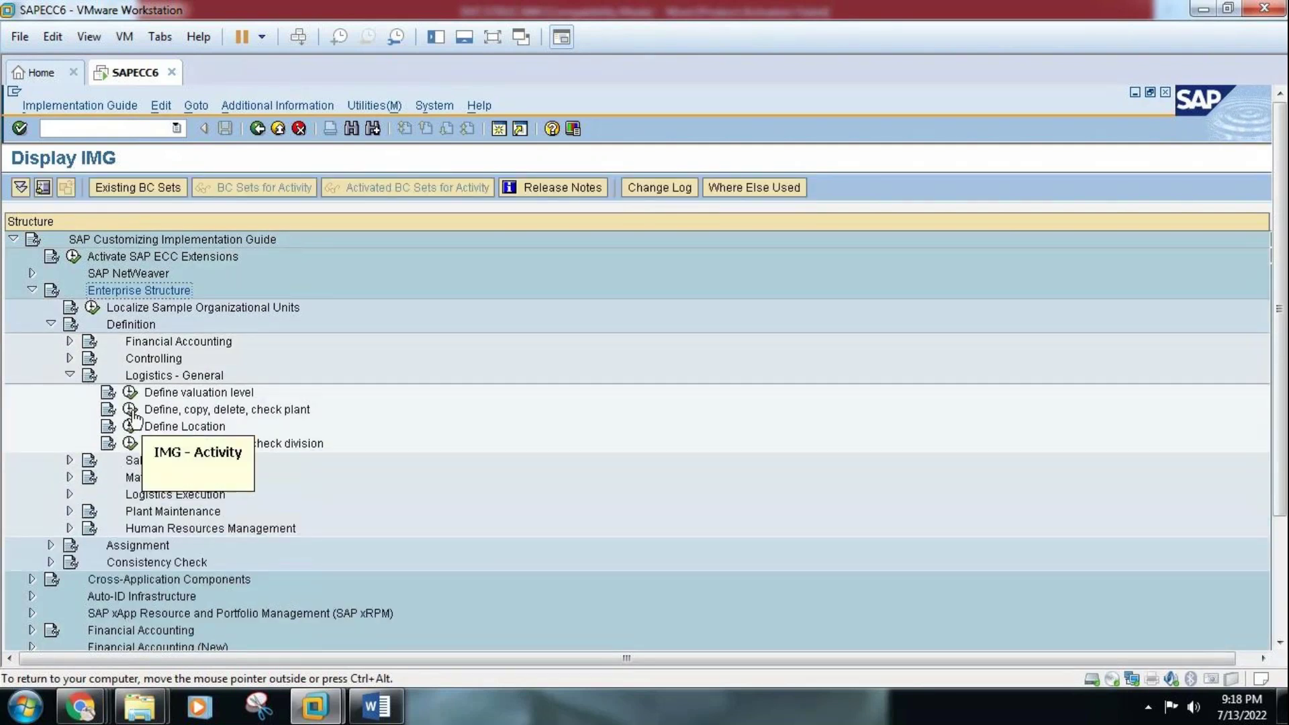
left_click(377, 705)
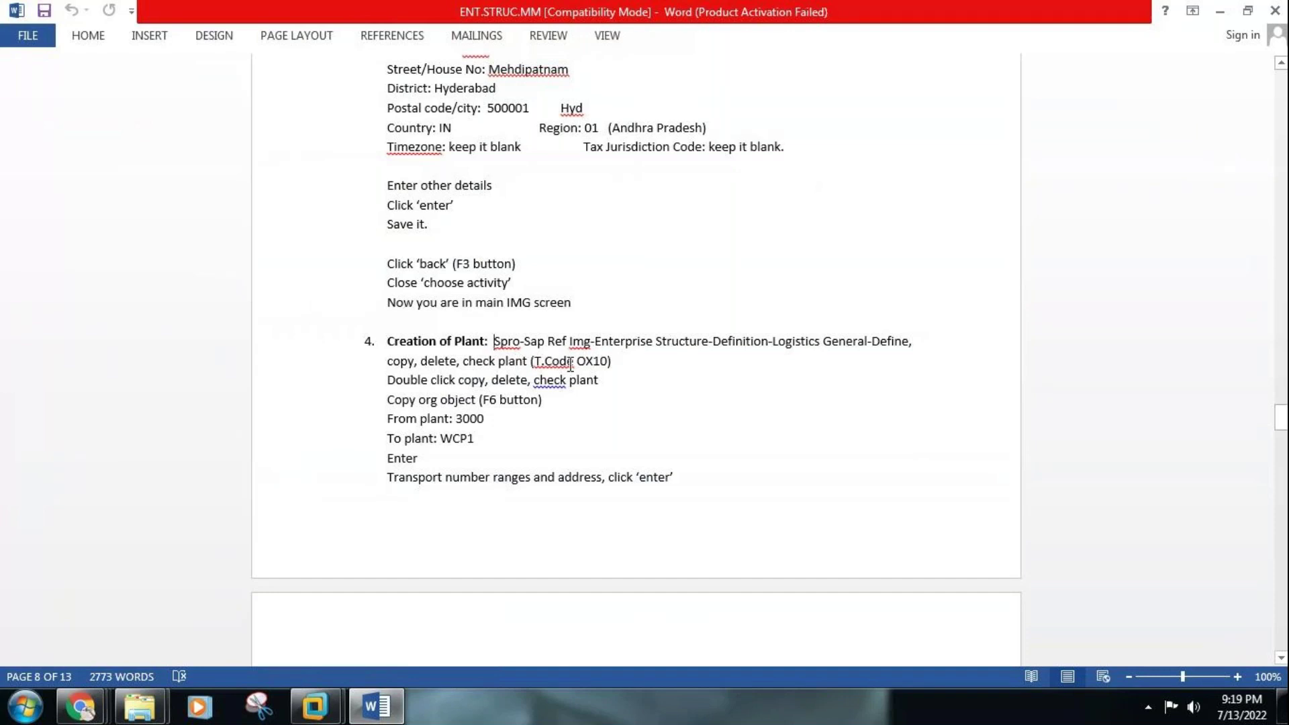
Return to the SAP virtual machine and start a new SAP session
left_click(380, 709)
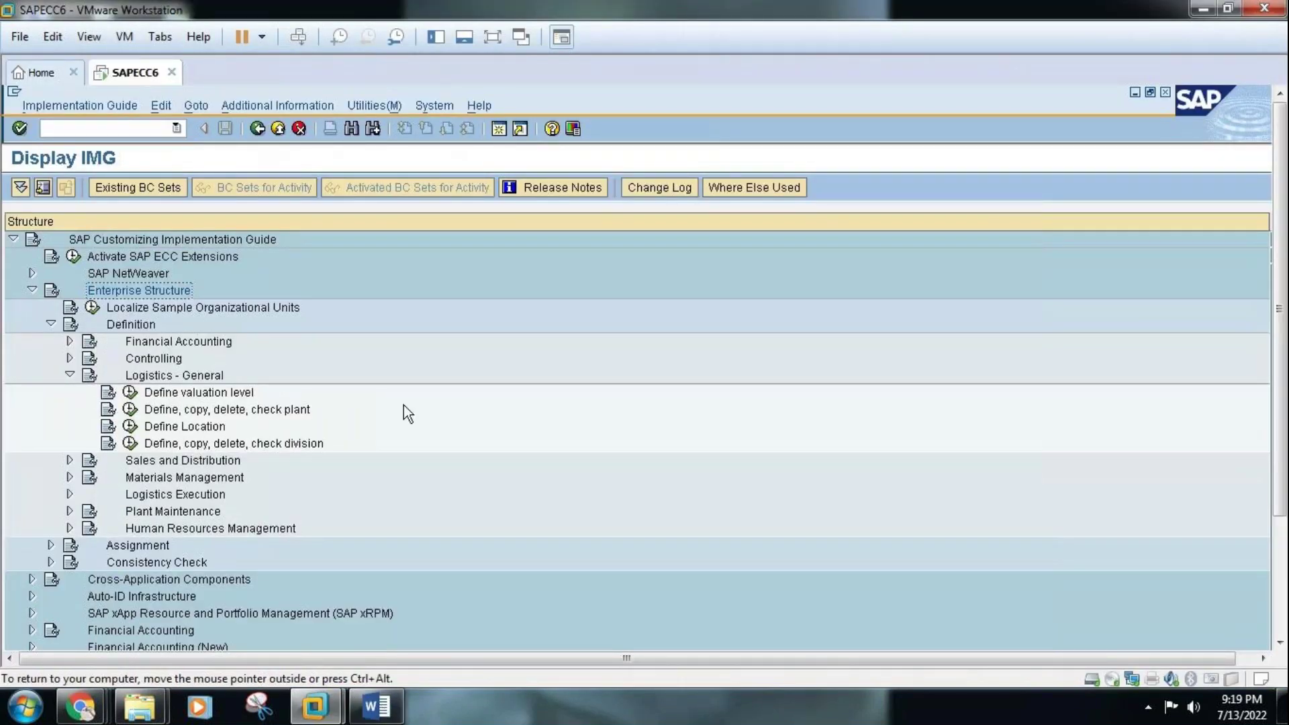
left_click(500, 129)
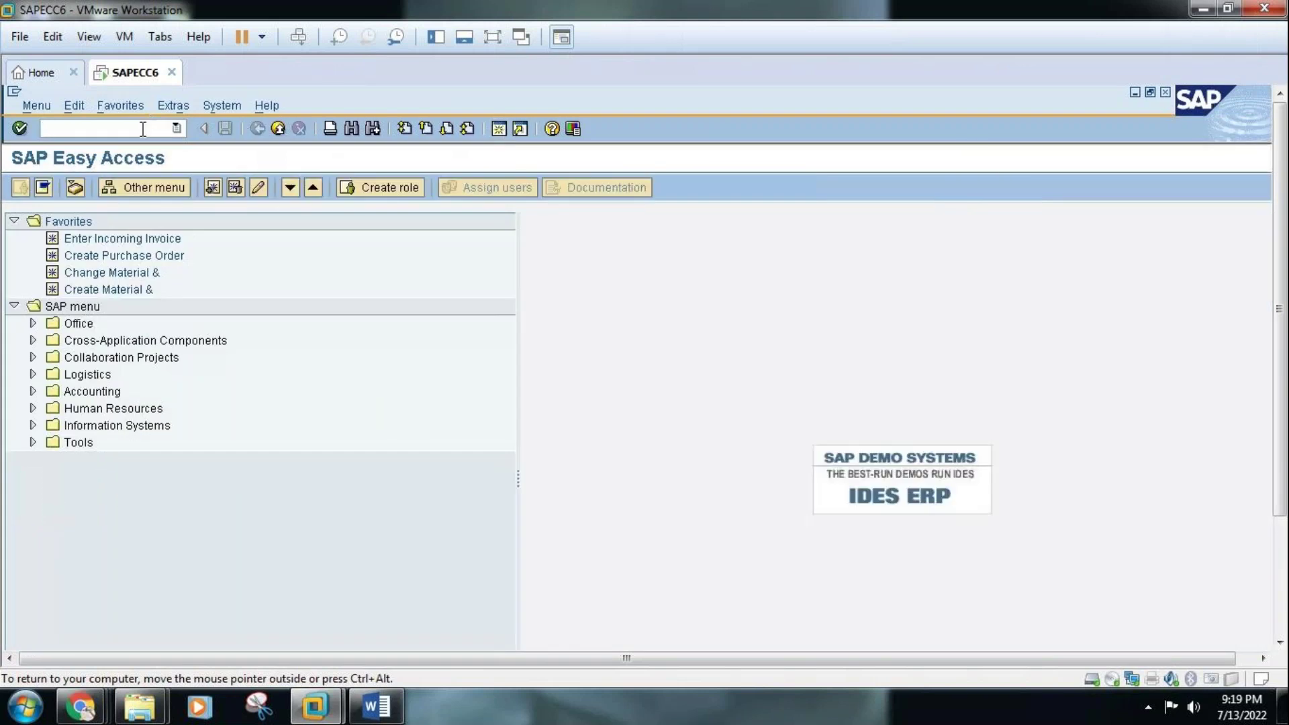
Run transaction ox2 to view the plants, then go back to the main menu
type("ox")
type("2")
key("Return")
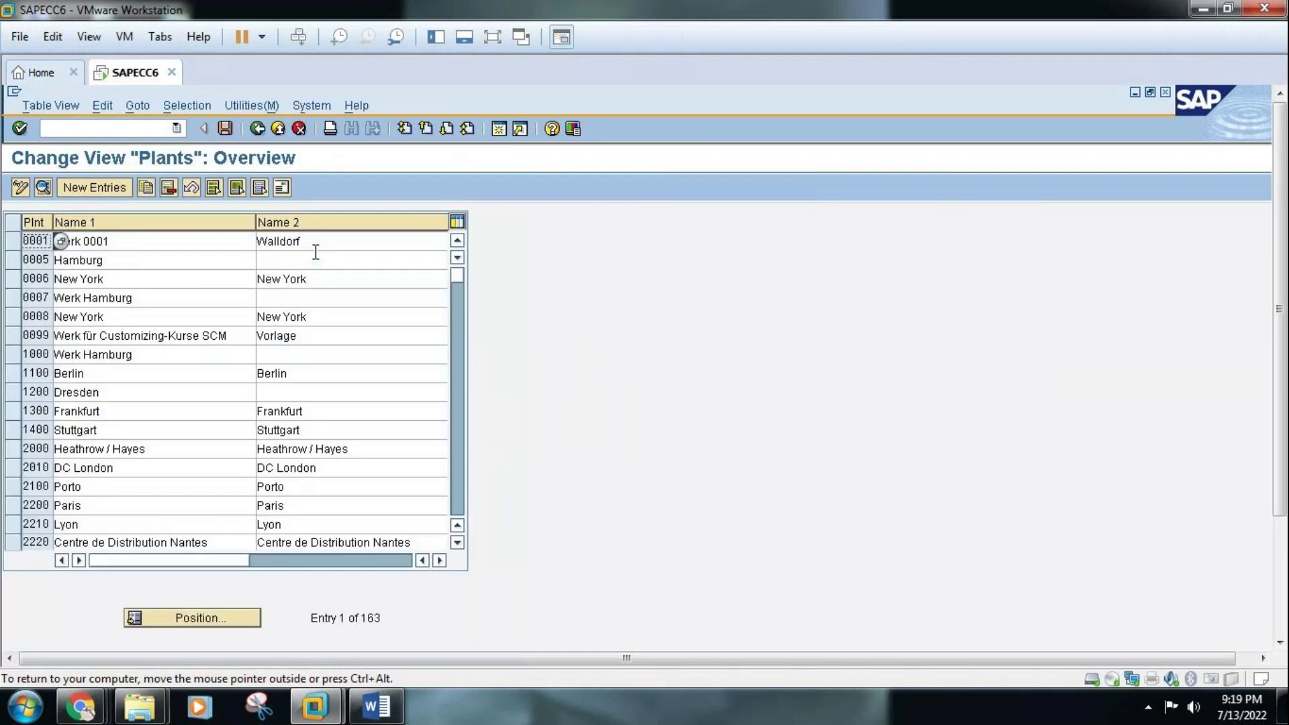
left_click(259, 127)
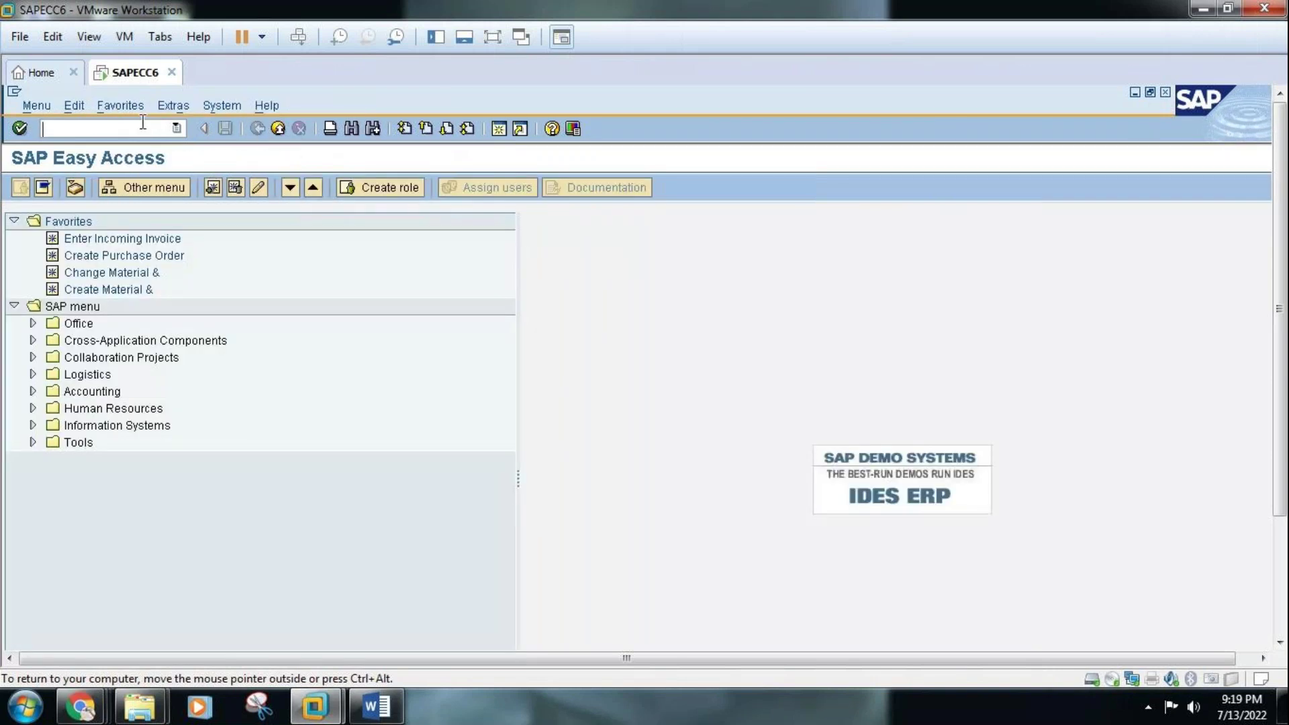
Put the VM in full screen and list the Define, copy, delete, check plant activities
left_click(493, 39)
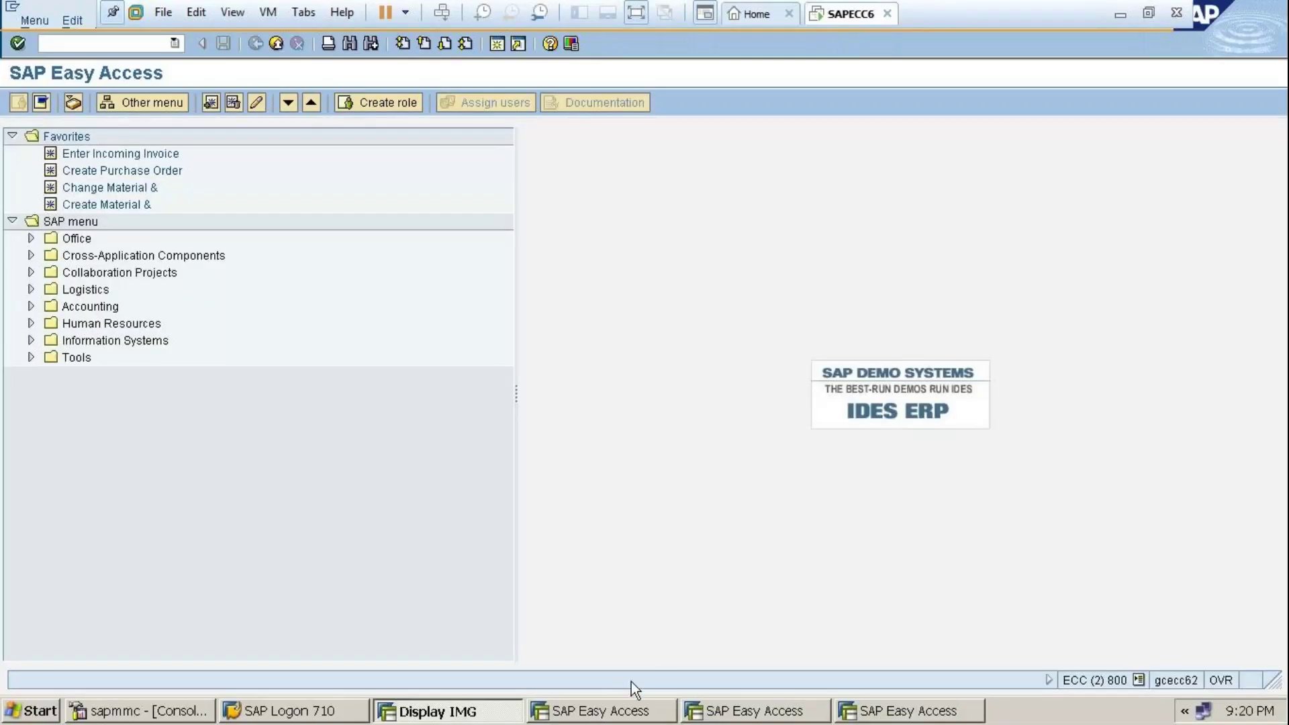
left_click(497, 713)
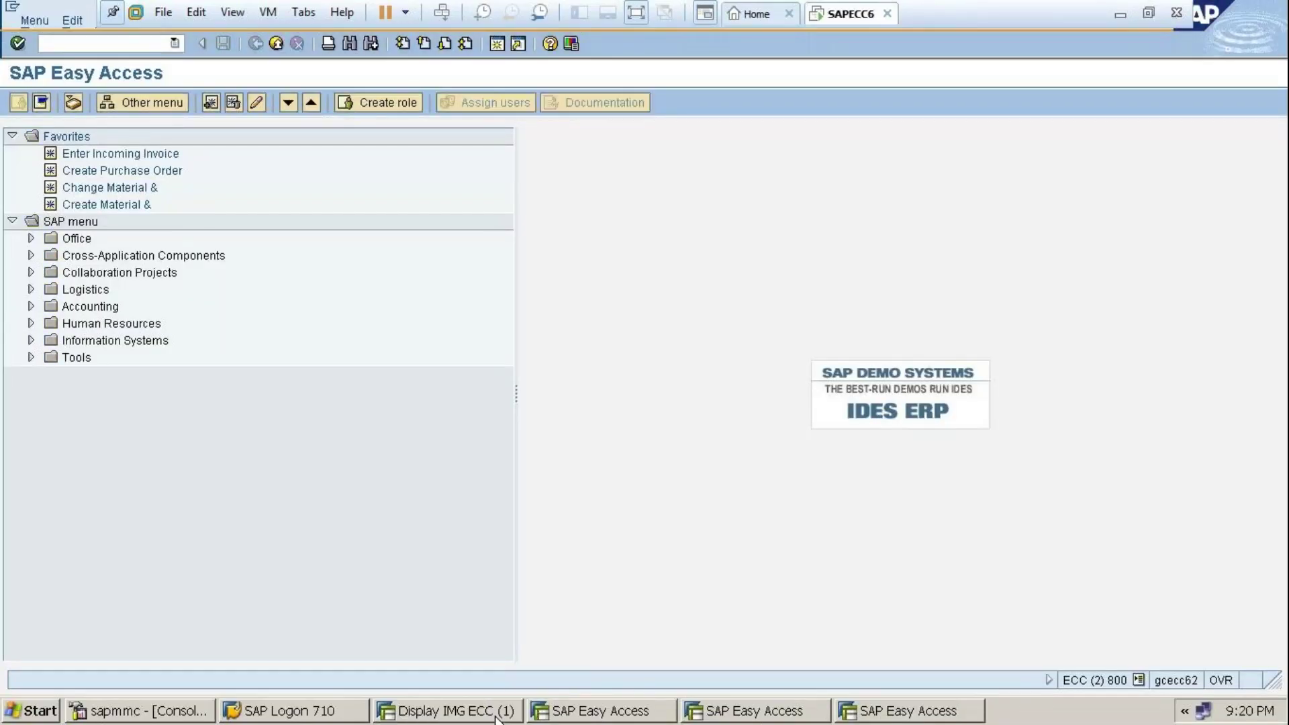
left_click(471, 703)
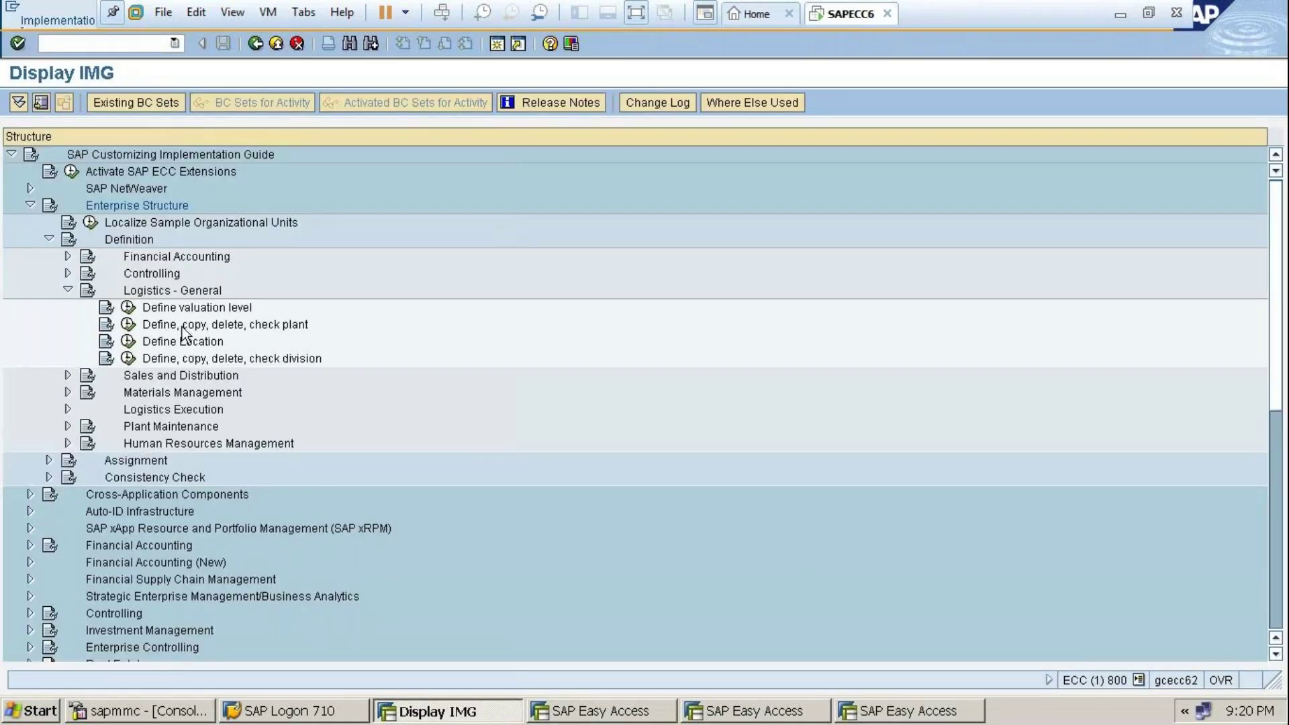
left_click(128, 325)
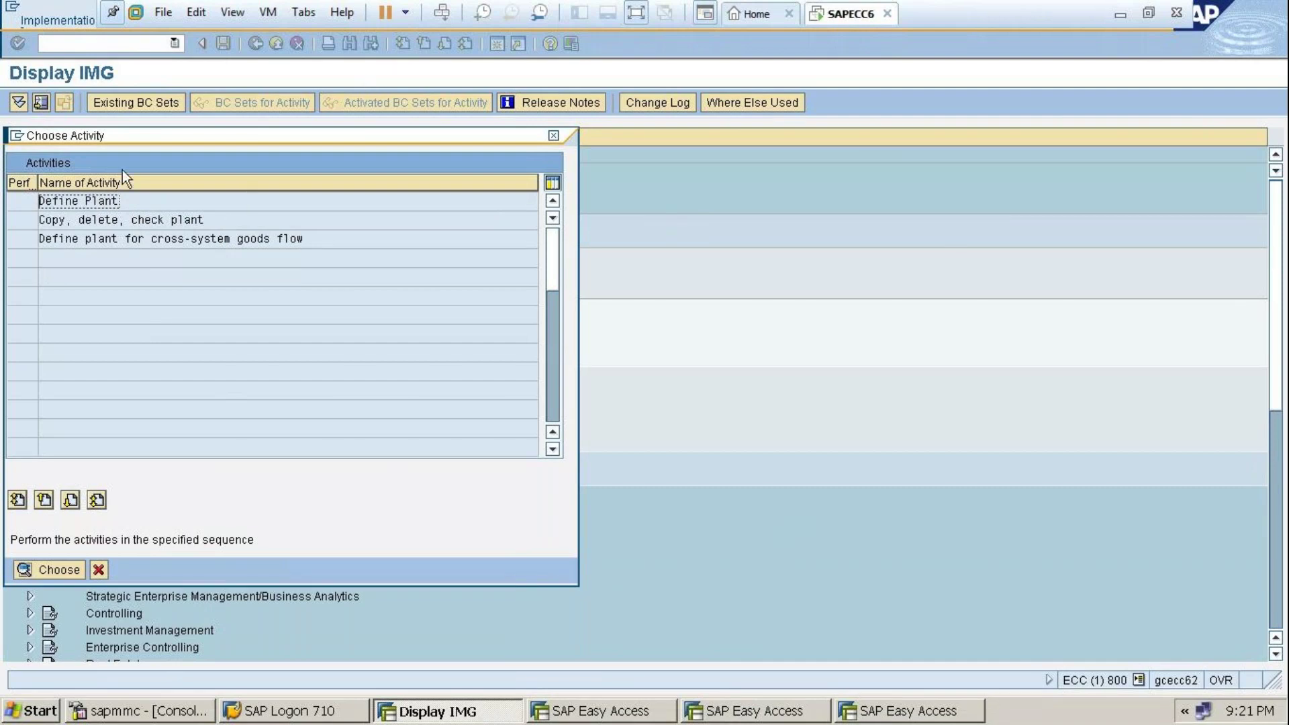
Open Define Plant to show the Plants overview, then exit VMware full screen
double_click(93, 200)
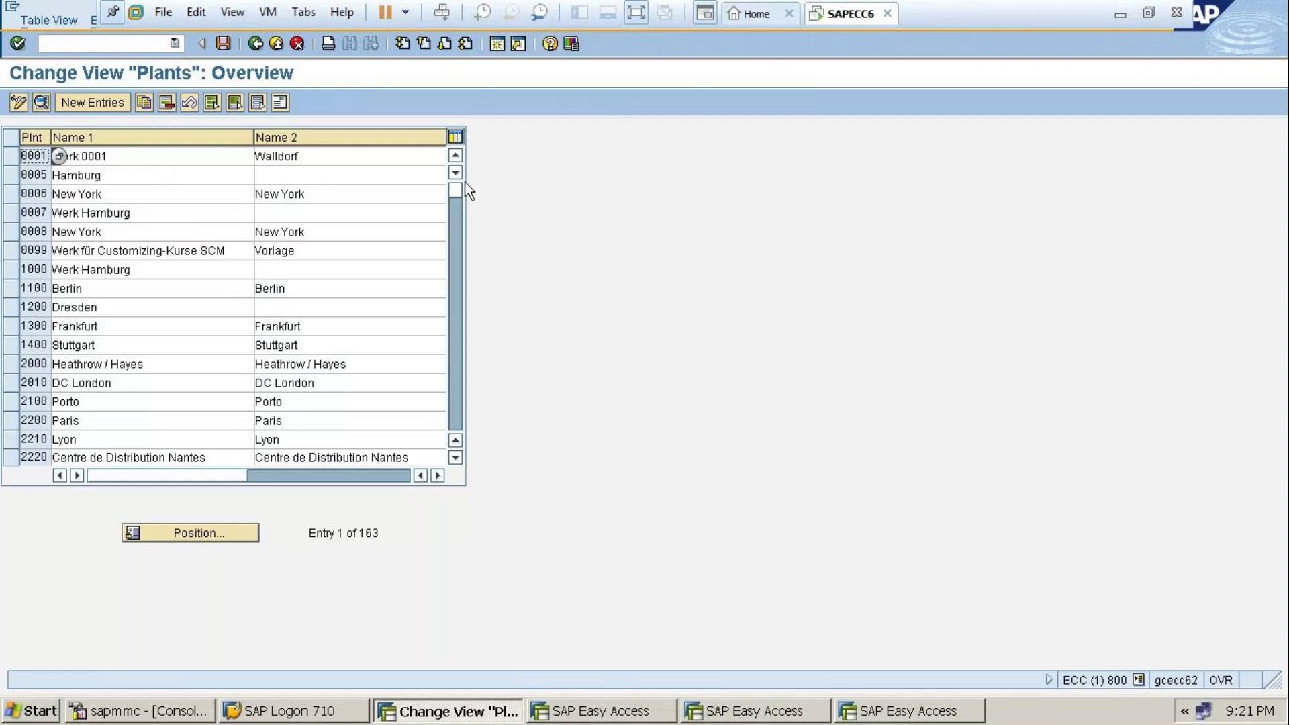
left_click(636, 13)
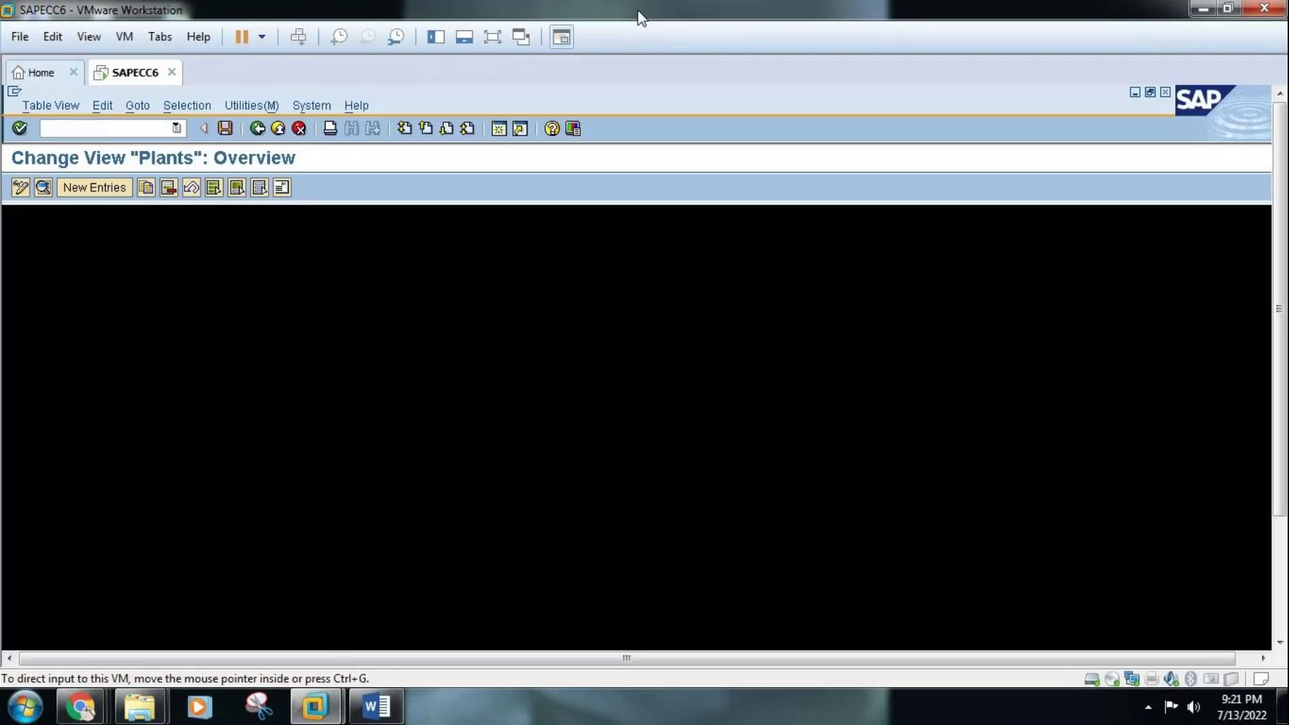
Scroll the ENT.STRUC.MM notes up to the org chart with plants WCP1, WCP2, WBP3, WBP4
left_click(377, 707)
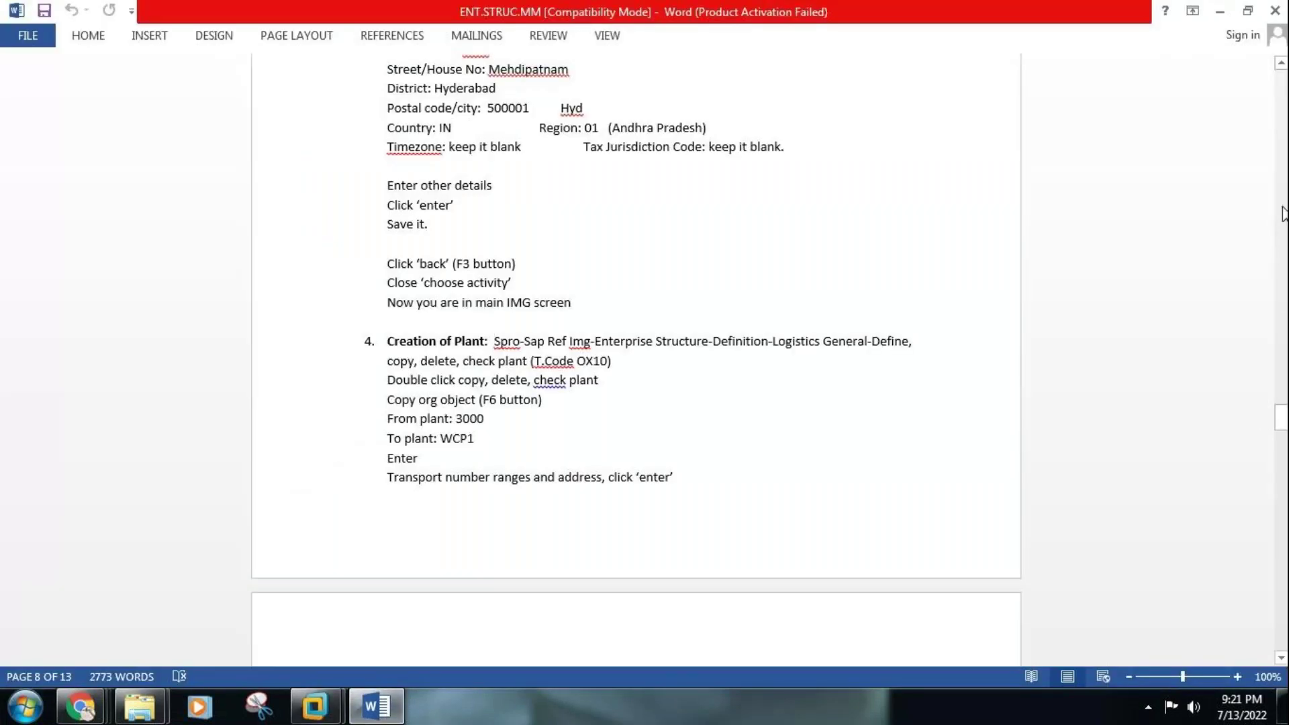
scroll(1282, 214, "up", 15)
scroll(1282, 213, "up", 10)
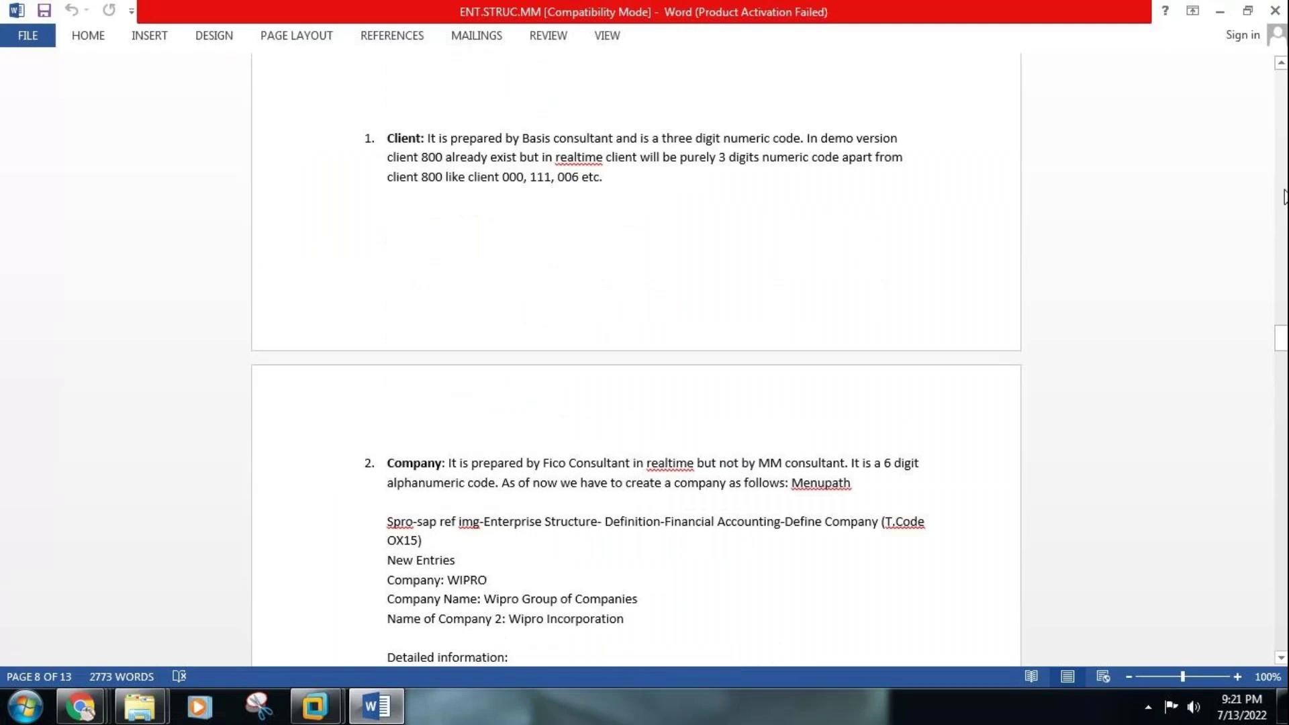
scroll(1283, 153, "up", 10)
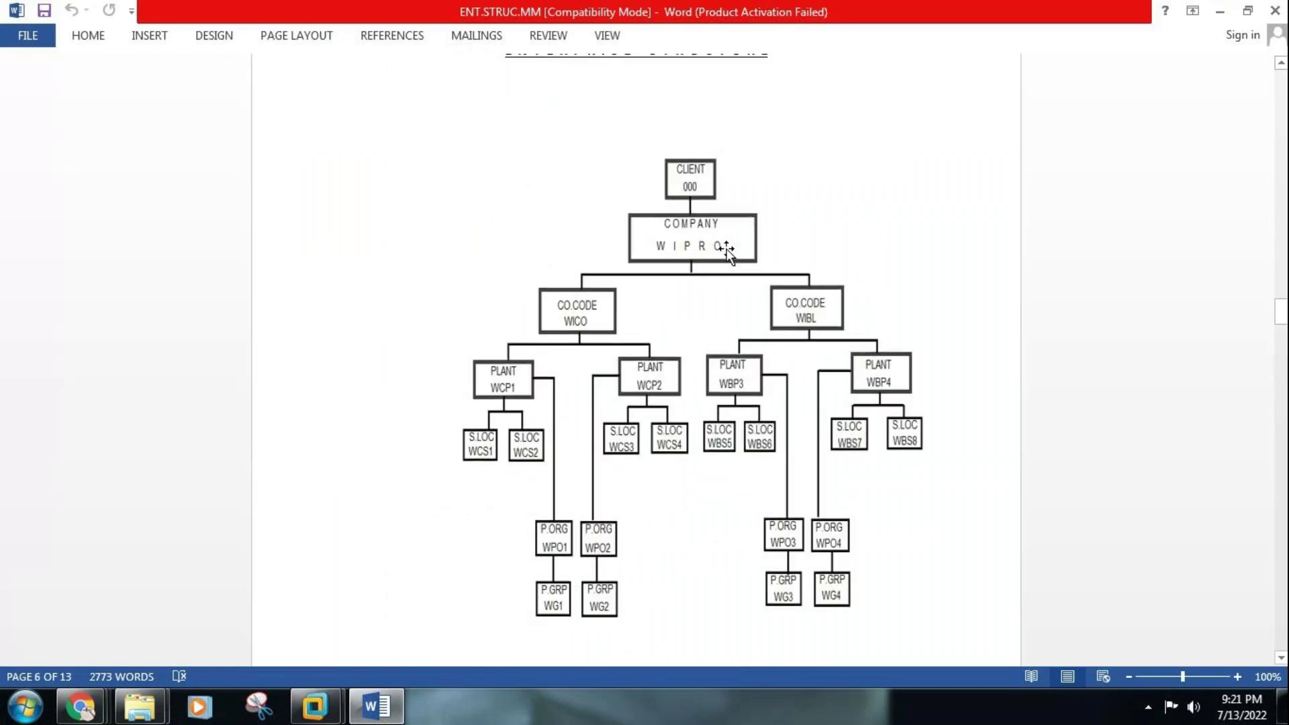
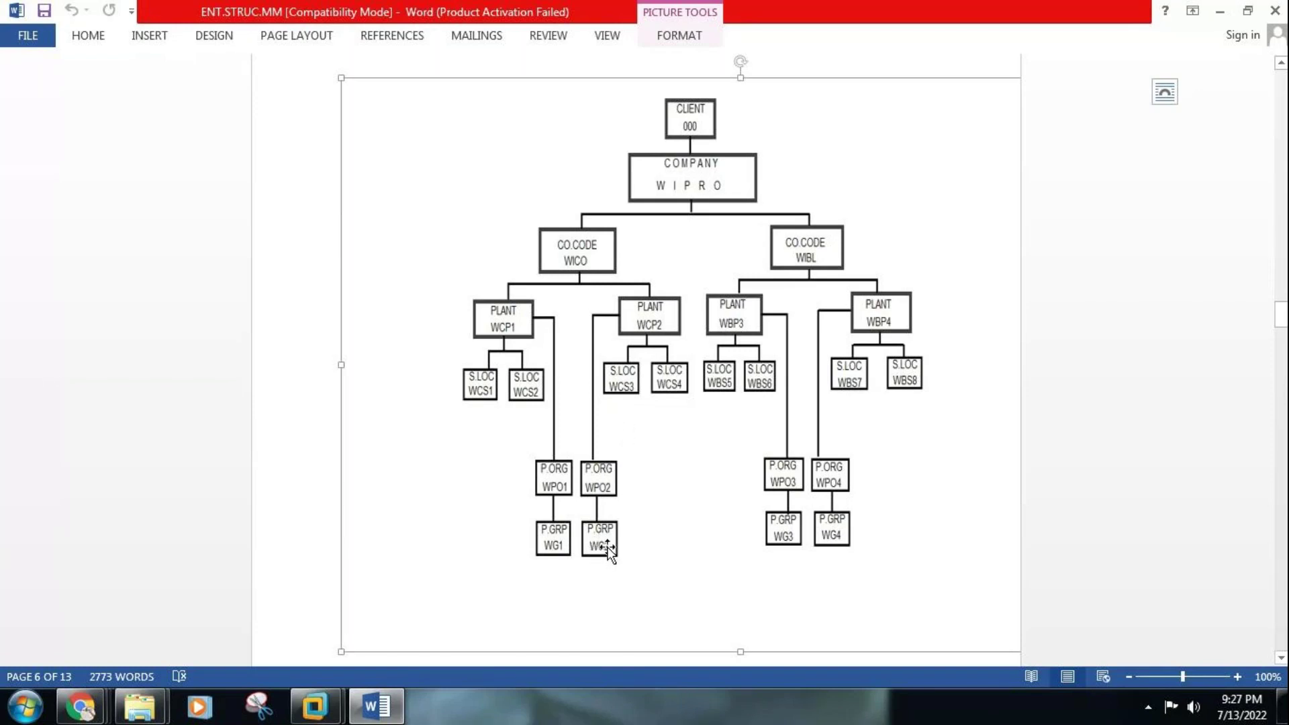
Bring the SAPECC6 virtual machine with the plants overview list to the front
mouse_move(331, 715)
left_click(374, 607)
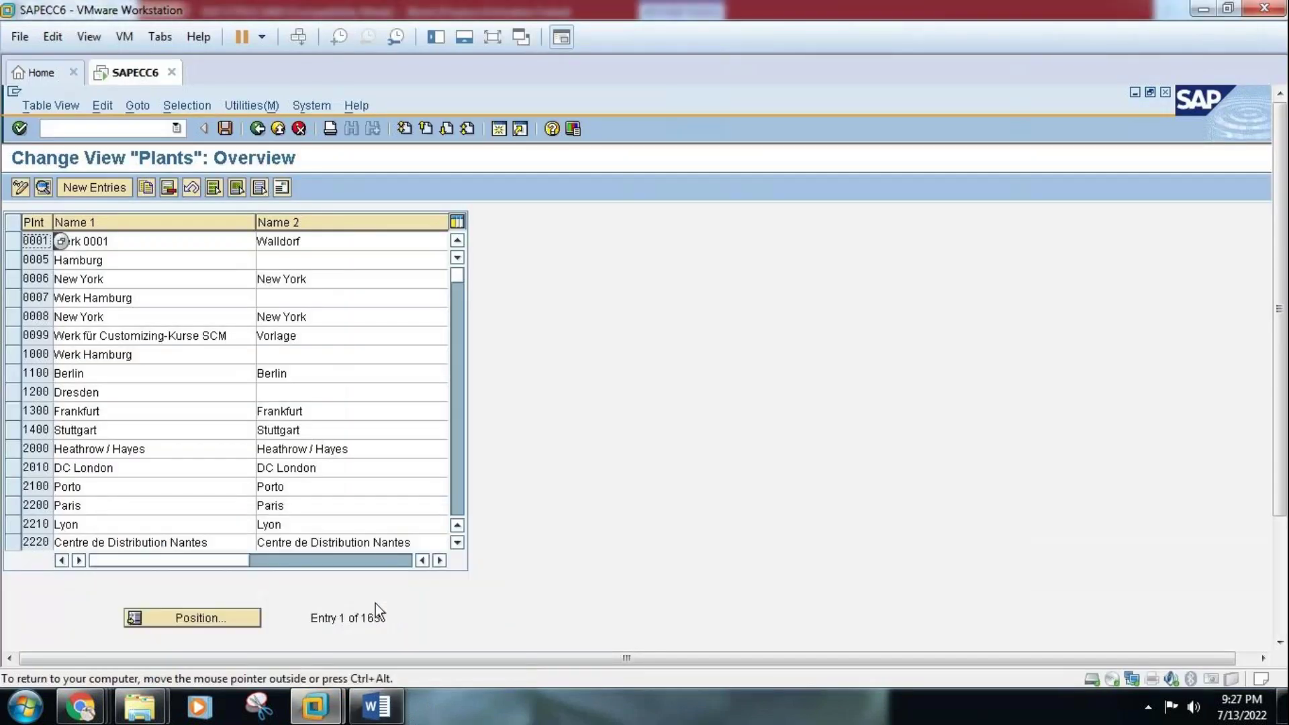
Create a new plant entry TAS1 with Name 1 'TATA SALT PLANT 1'
left_click(97, 188)
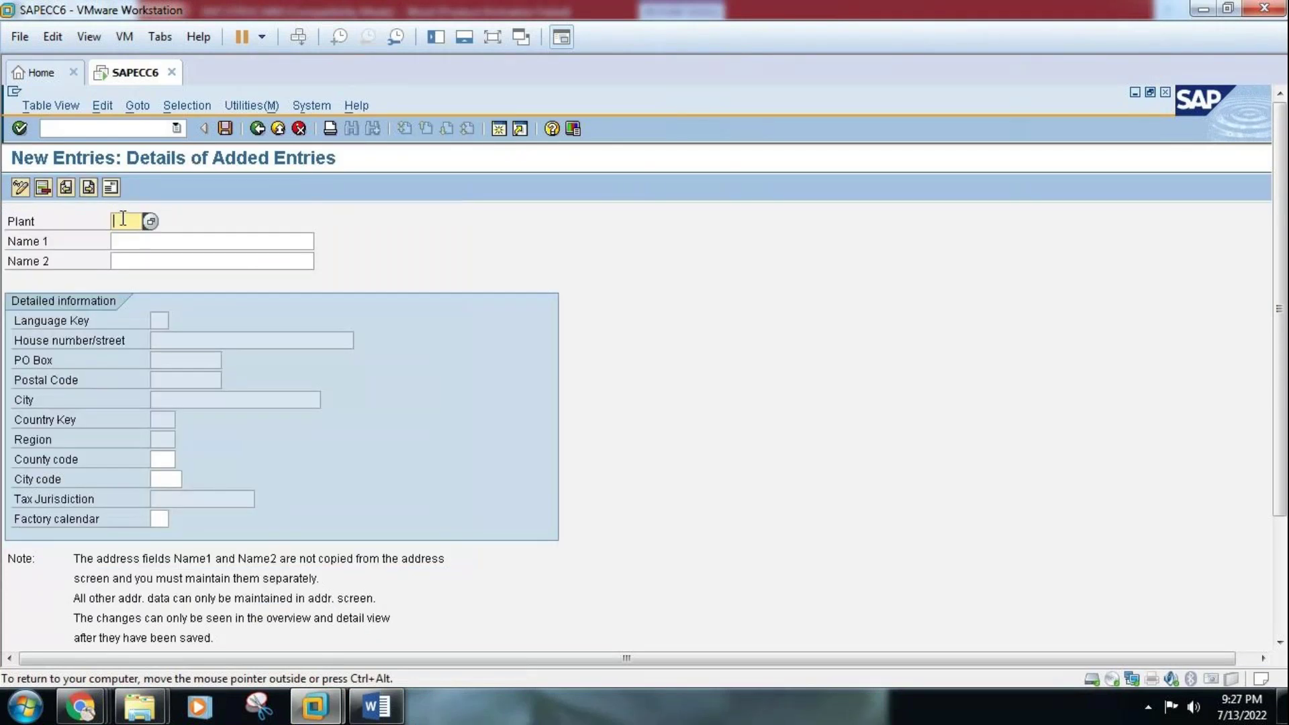
type("T")
type("AS1")
left_click(218, 236)
type("TATA")
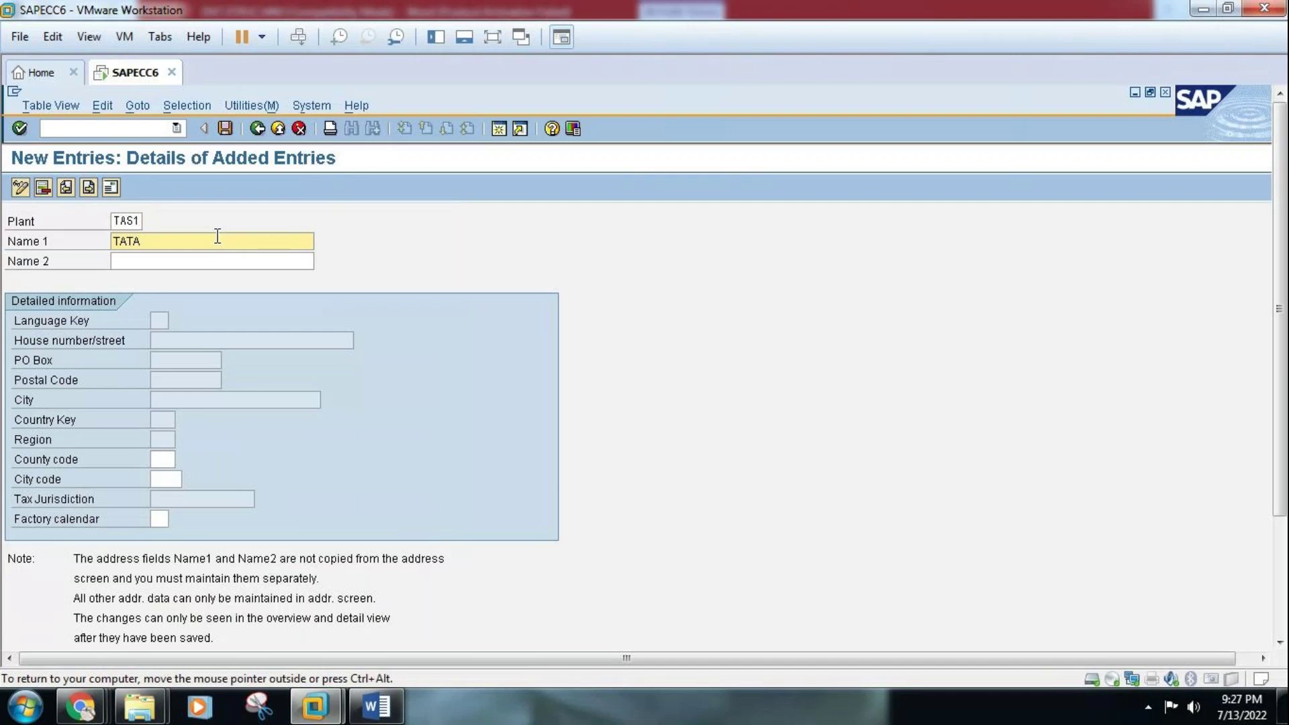
type(" SALT PLANT 1")
Give TAS1 Name 2 'TAS1 MEHDIPATNAM' and bring up the Word notes
left_click(211, 262)
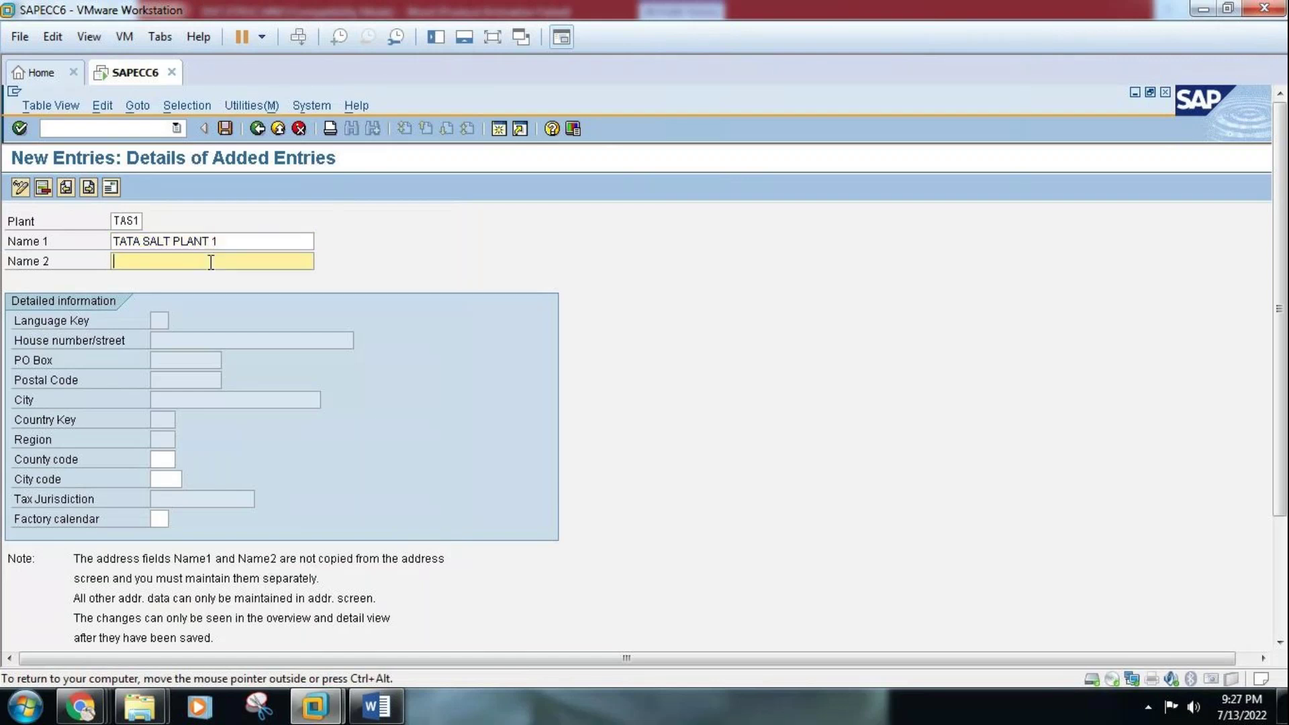
type("TAS1 MEHDIPATNAM")
left_click(378, 708)
Scroll the Word notes to section 4, Creation of Plant, then return to SAP
left_click(1286, 610)
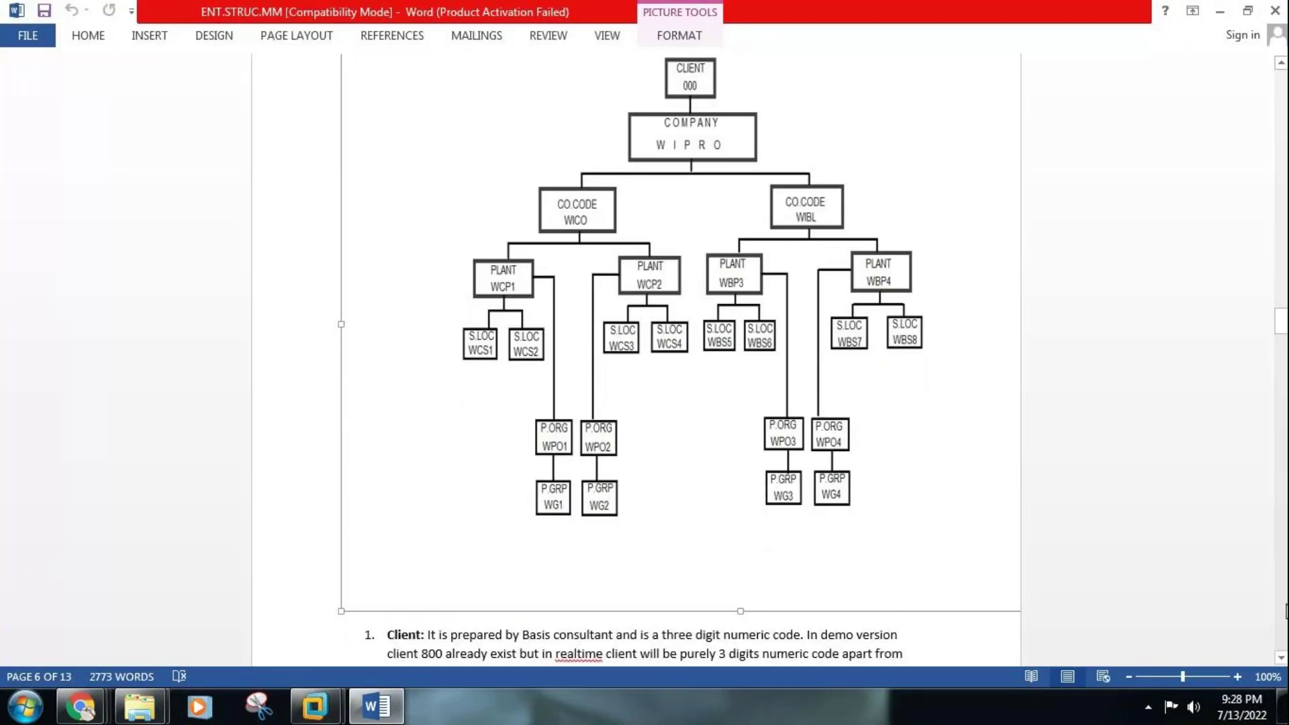
left_click(1286, 611)
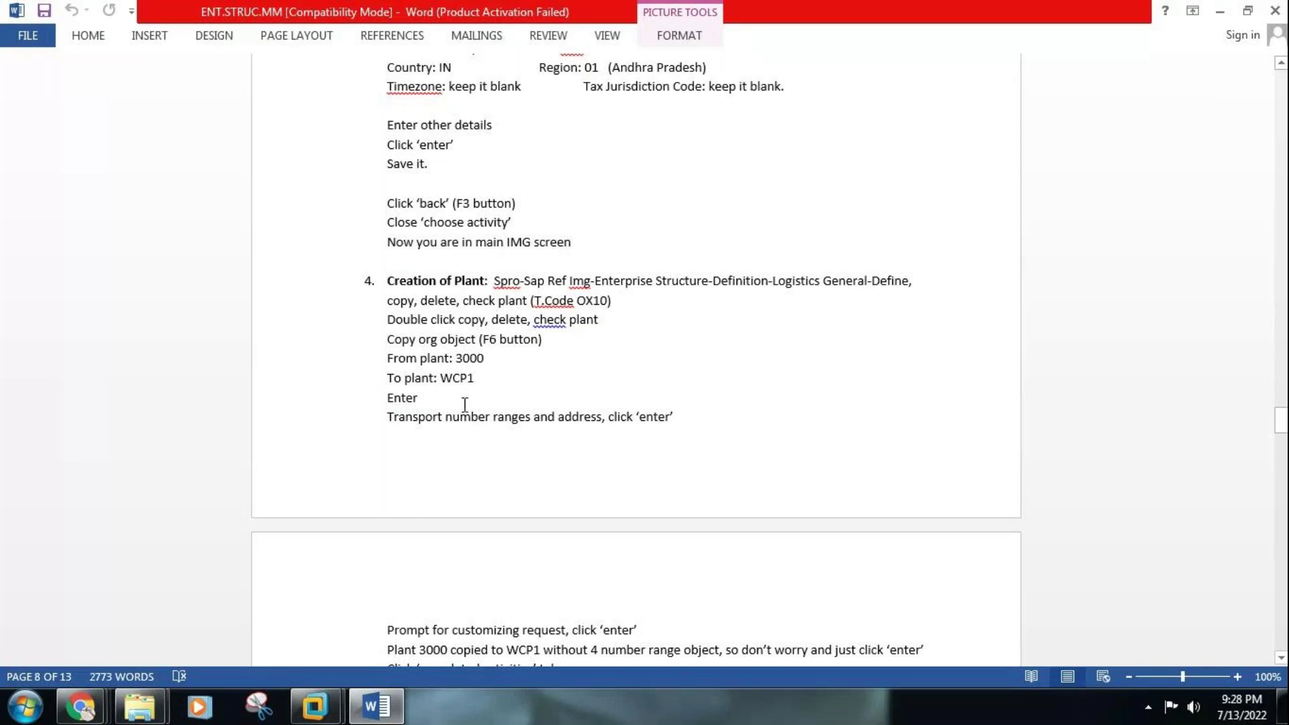
left_click(374, 706)
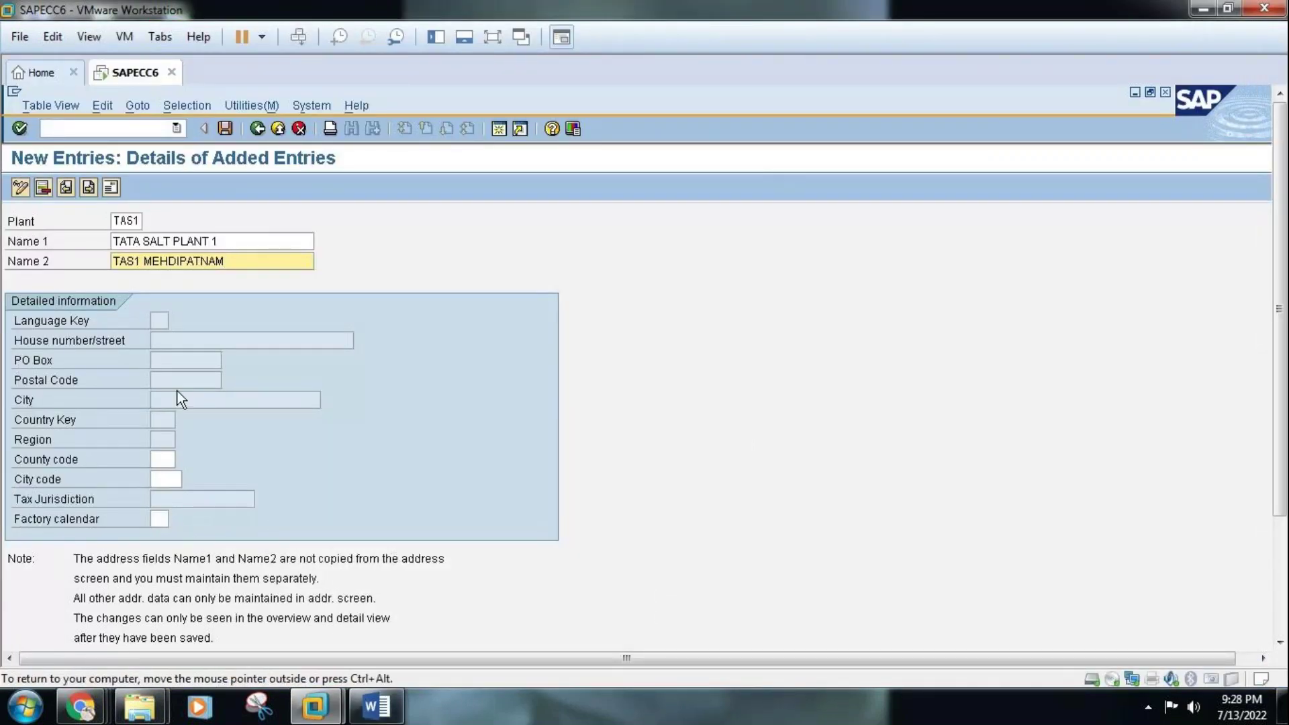
Open TAS1's address and set title Company plus the plant's two name lines
left_click(112, 188)
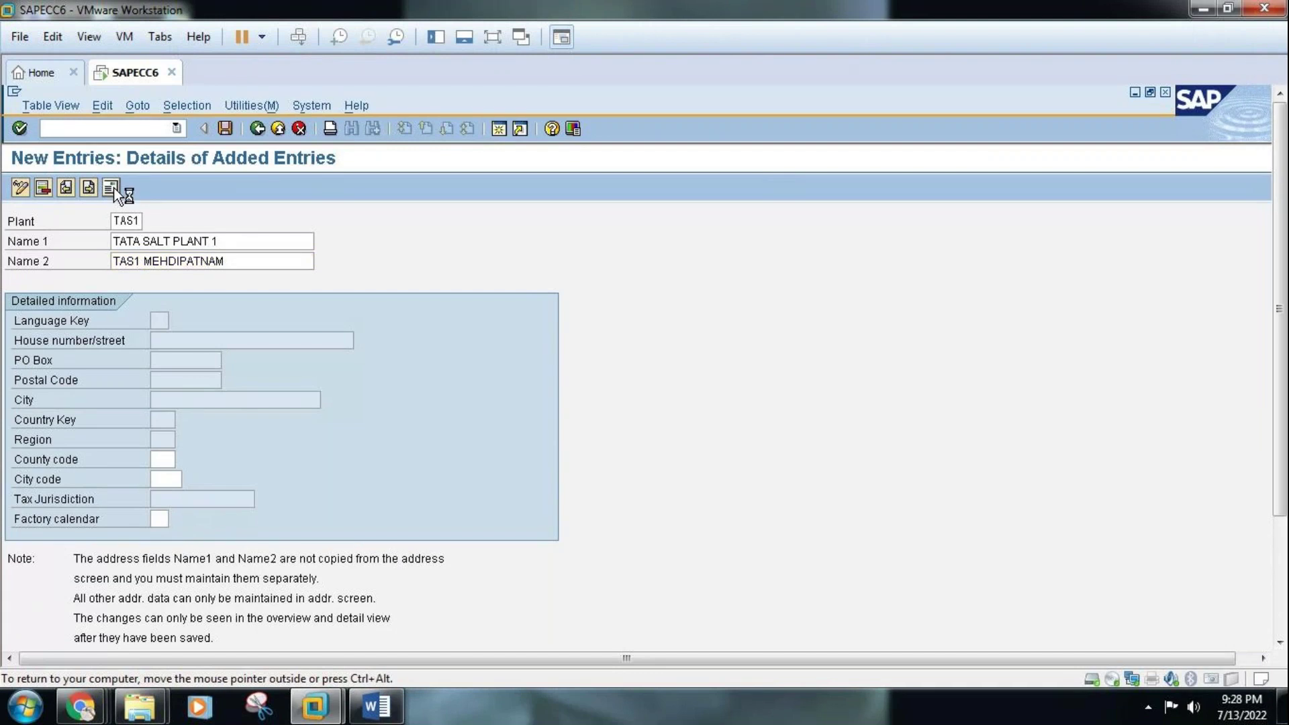
left_click(427, 235)
left_click(349, 255)
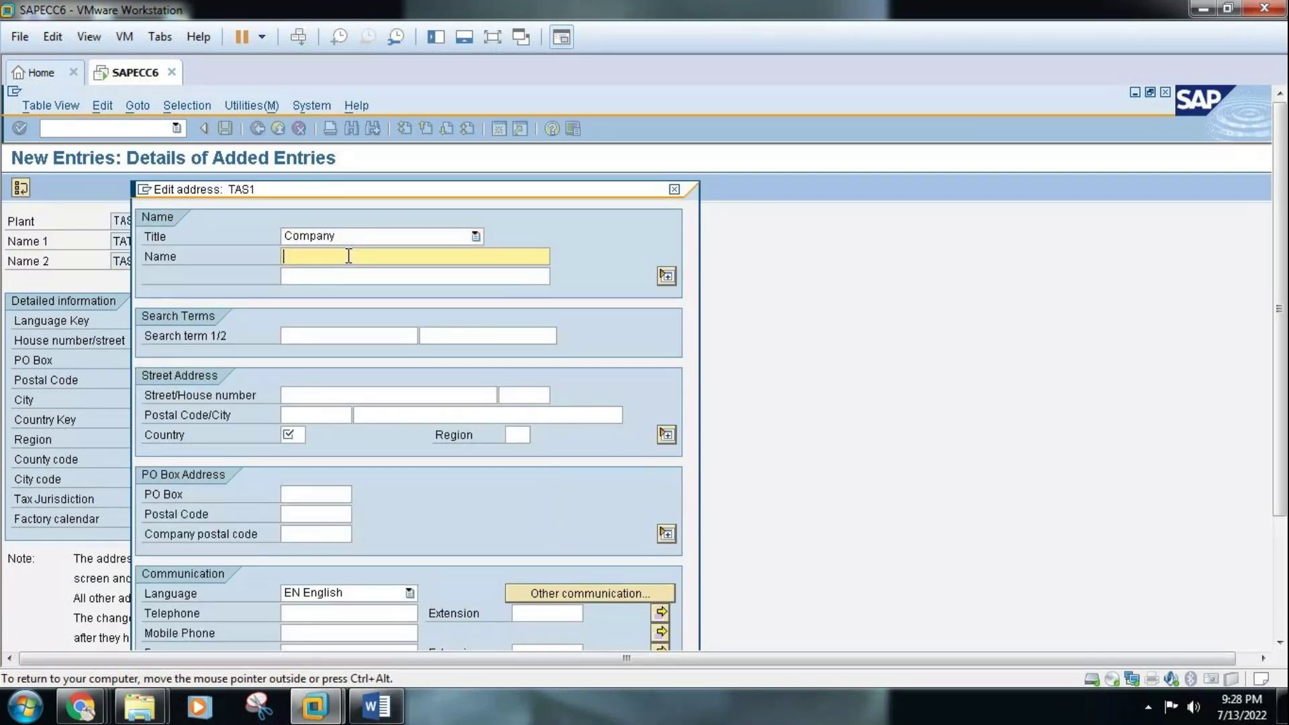
type("TATA ")
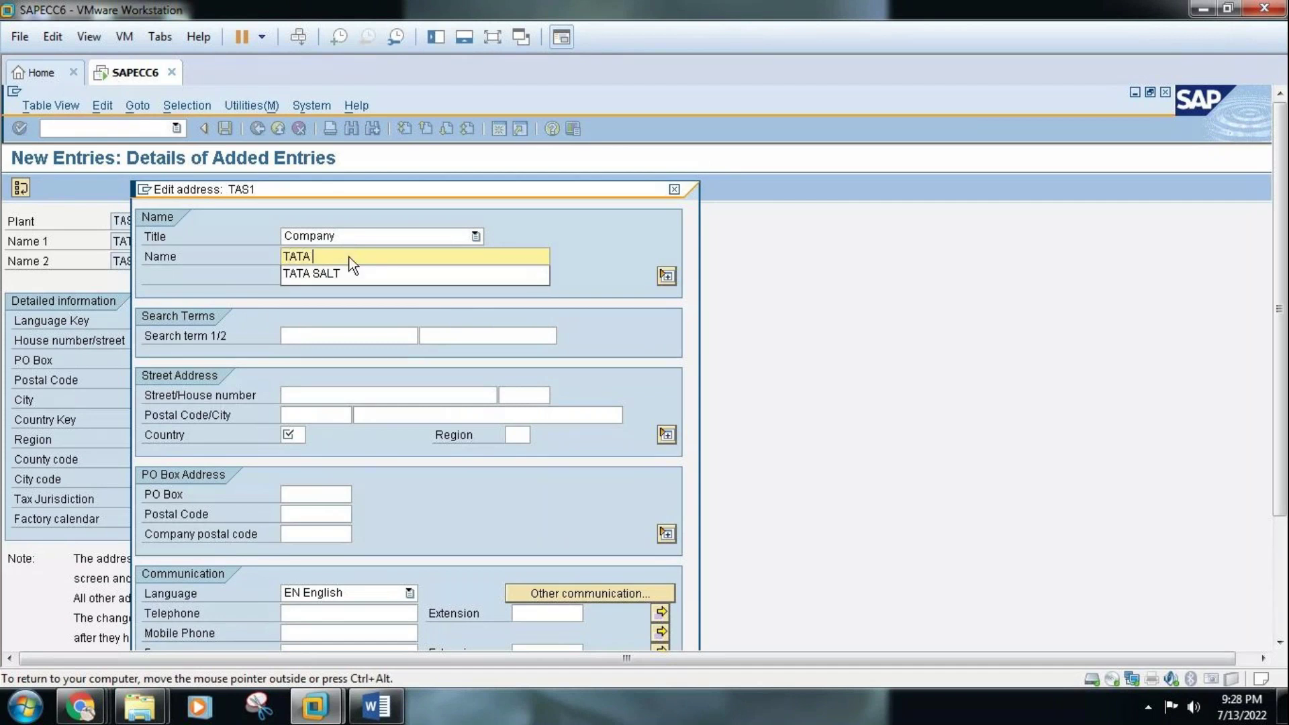
type("SALT FL")
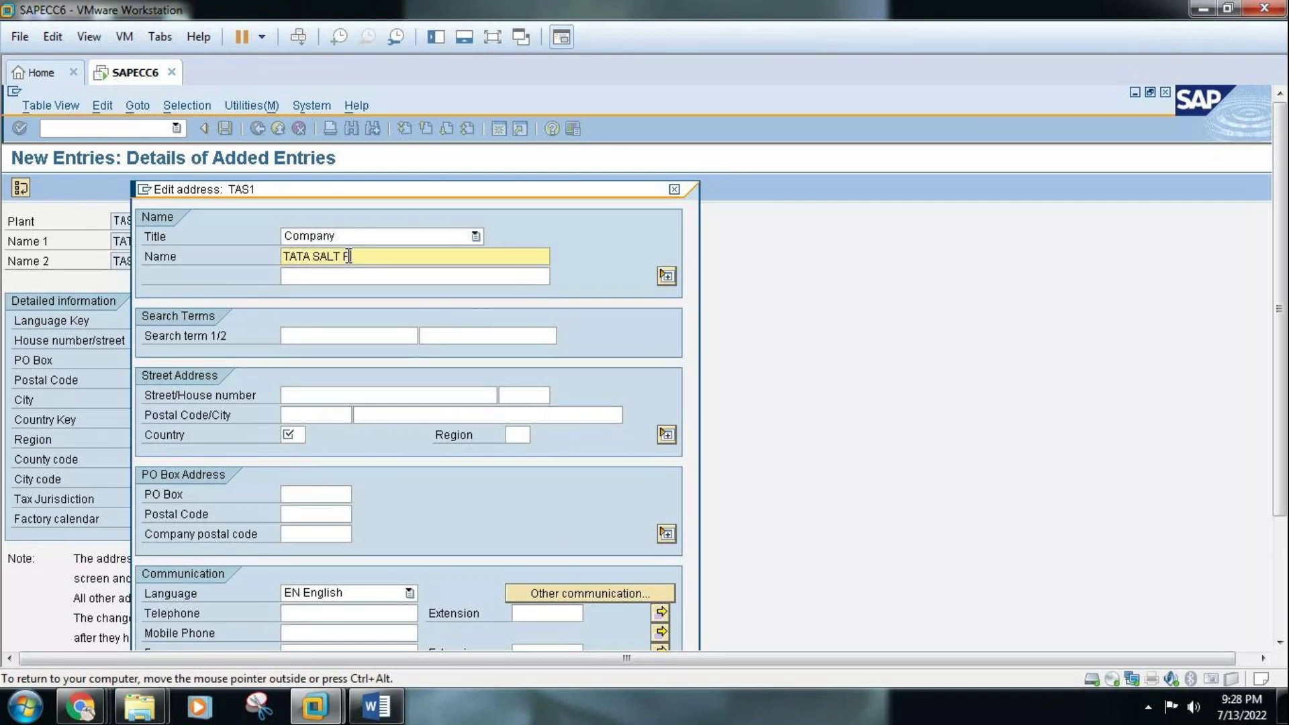
type("ANT 1")
left_click(351, 276)
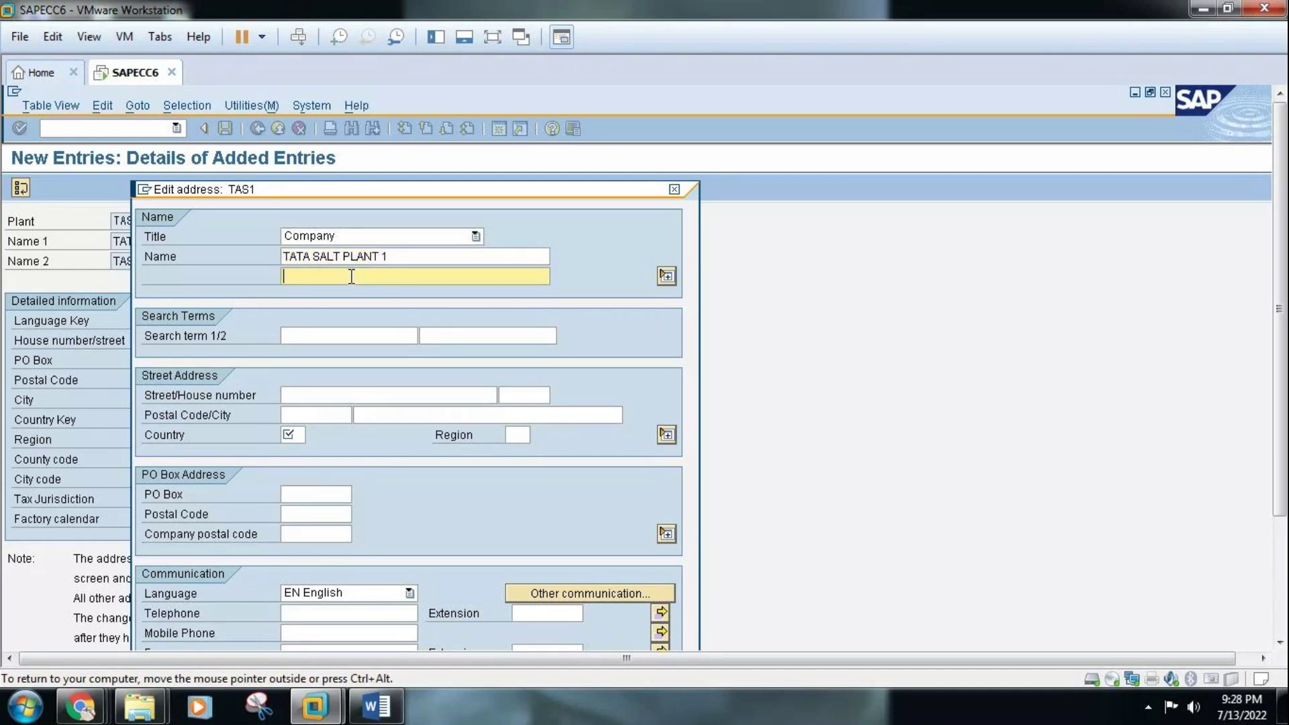
type("TAS1")
type("MEHDIPA")
type("TNAM")
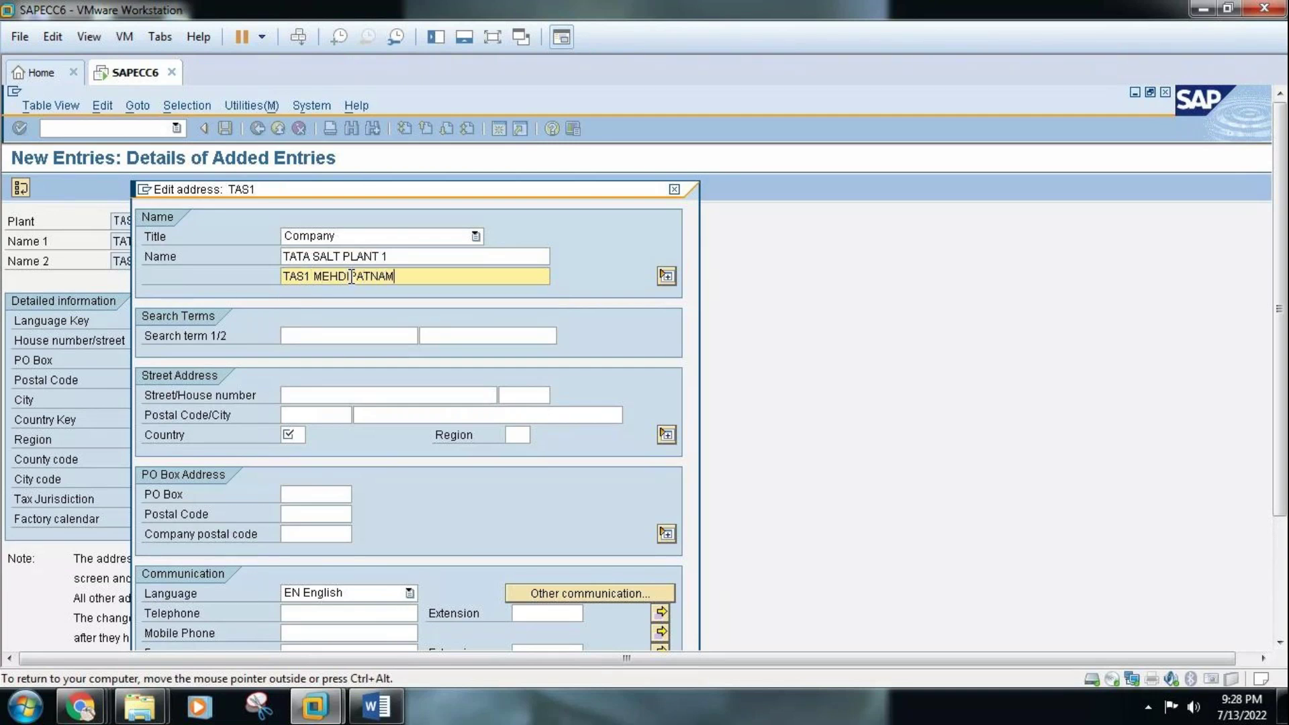
Enter search term TAS1, street MEHDIPATNAM ST.ANNS COLLEGE, postal code 500007, country IN, region 01
left_click(345, 335)
type("TAS1")
left_click(339, 396)
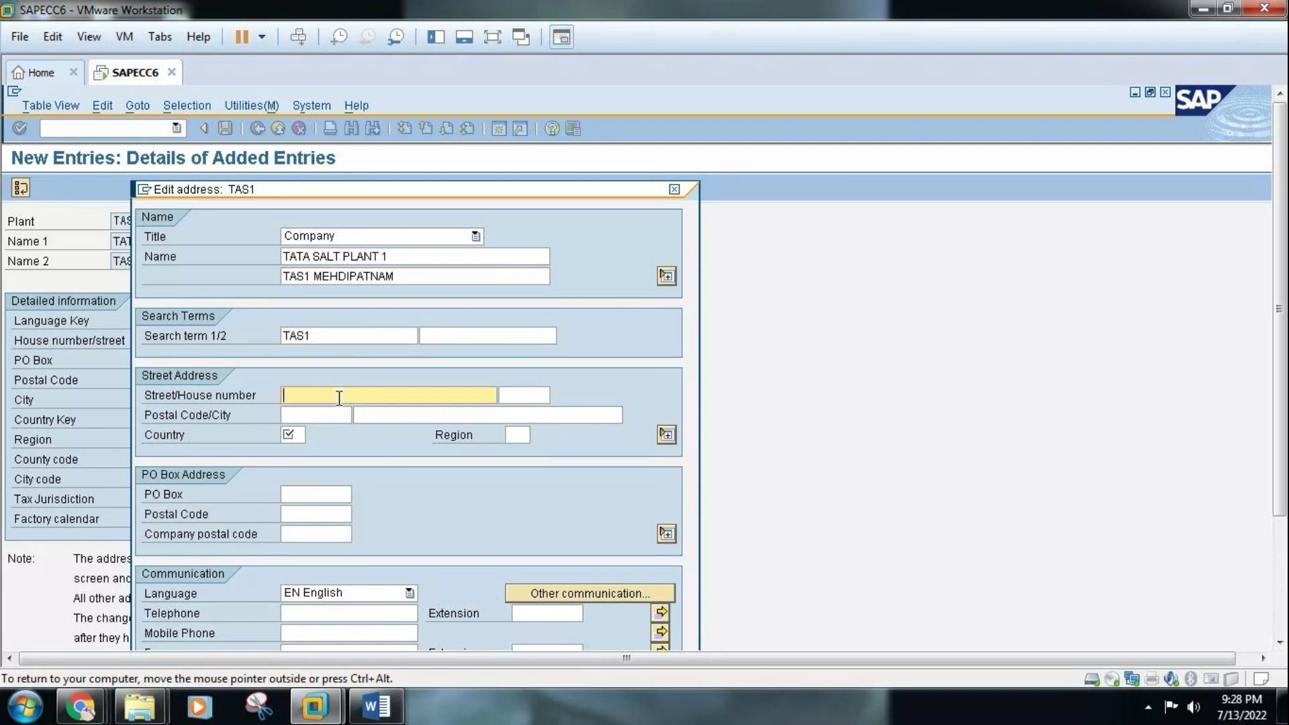
type("MEHDIPATNAM ST.ANNS COLLEGE")
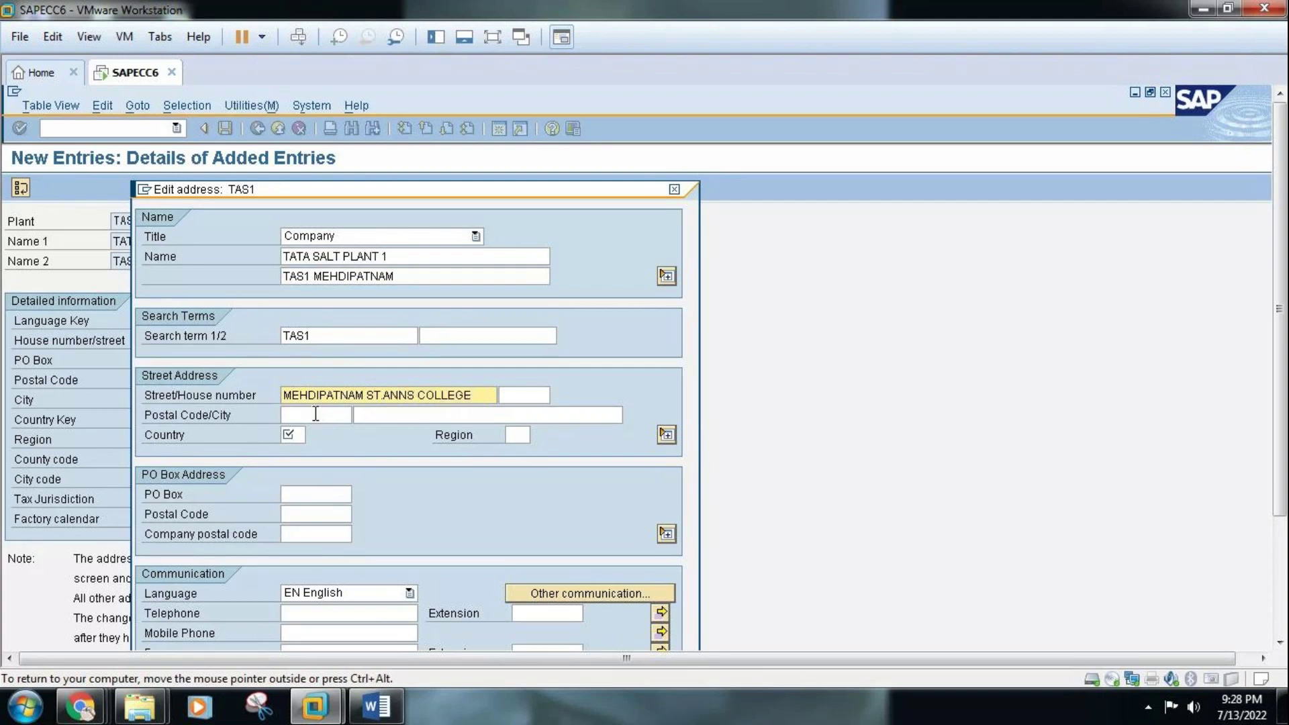
left_click(315, 414)
type("500007")
left_click(300, 435)
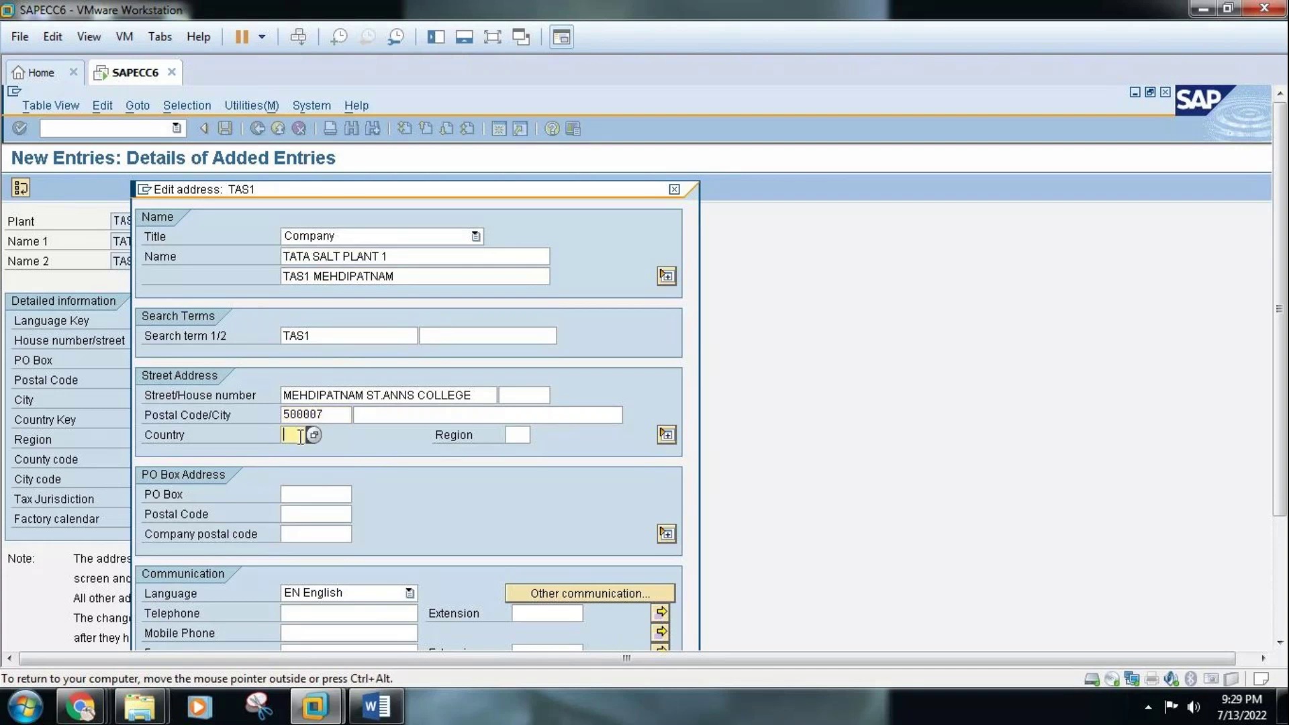
type("IN")
left_click(528, 434)
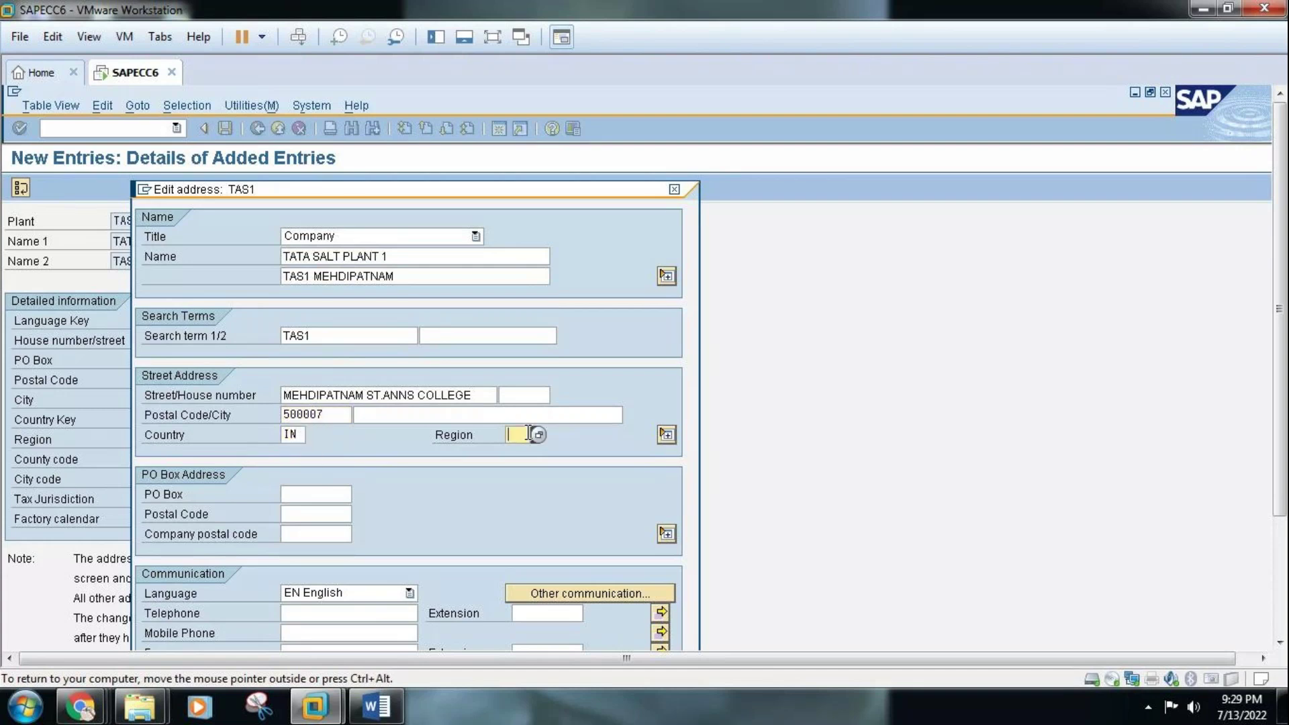
type("01")
Confirm the TAS1 address and save the new plant
left_click(1279, 608)
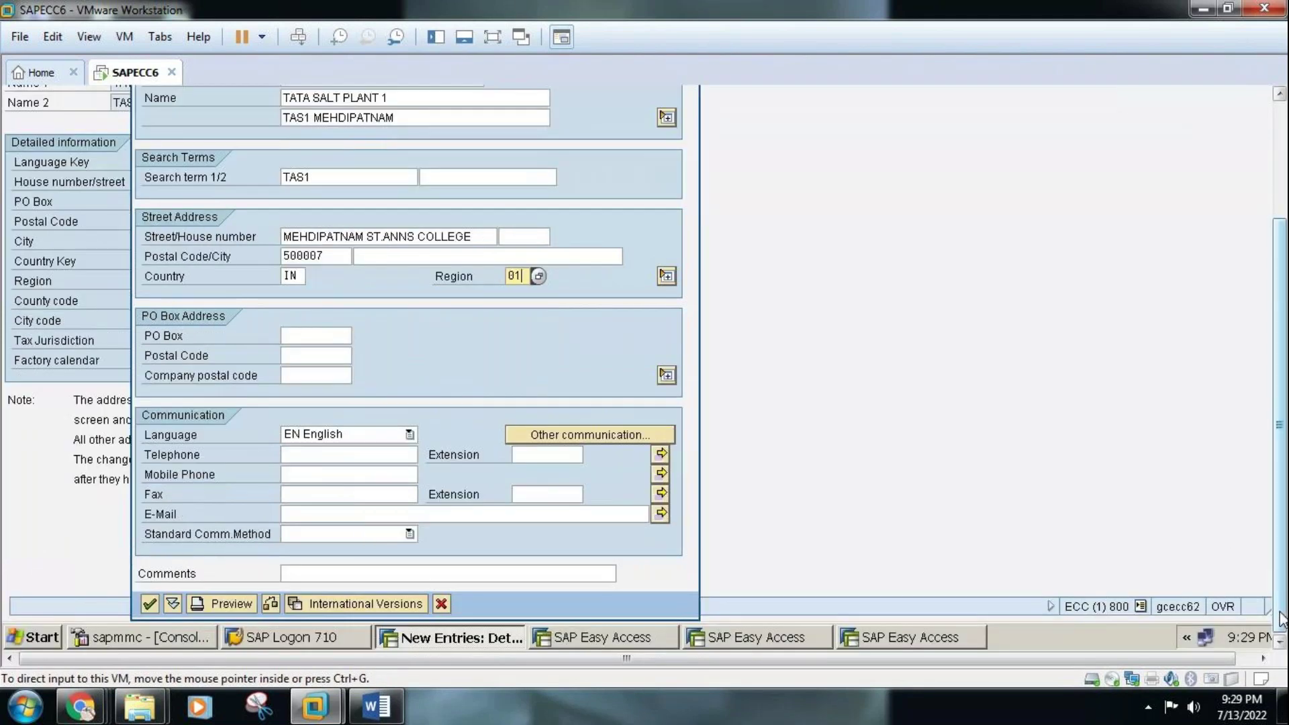
left_click(151, 603)
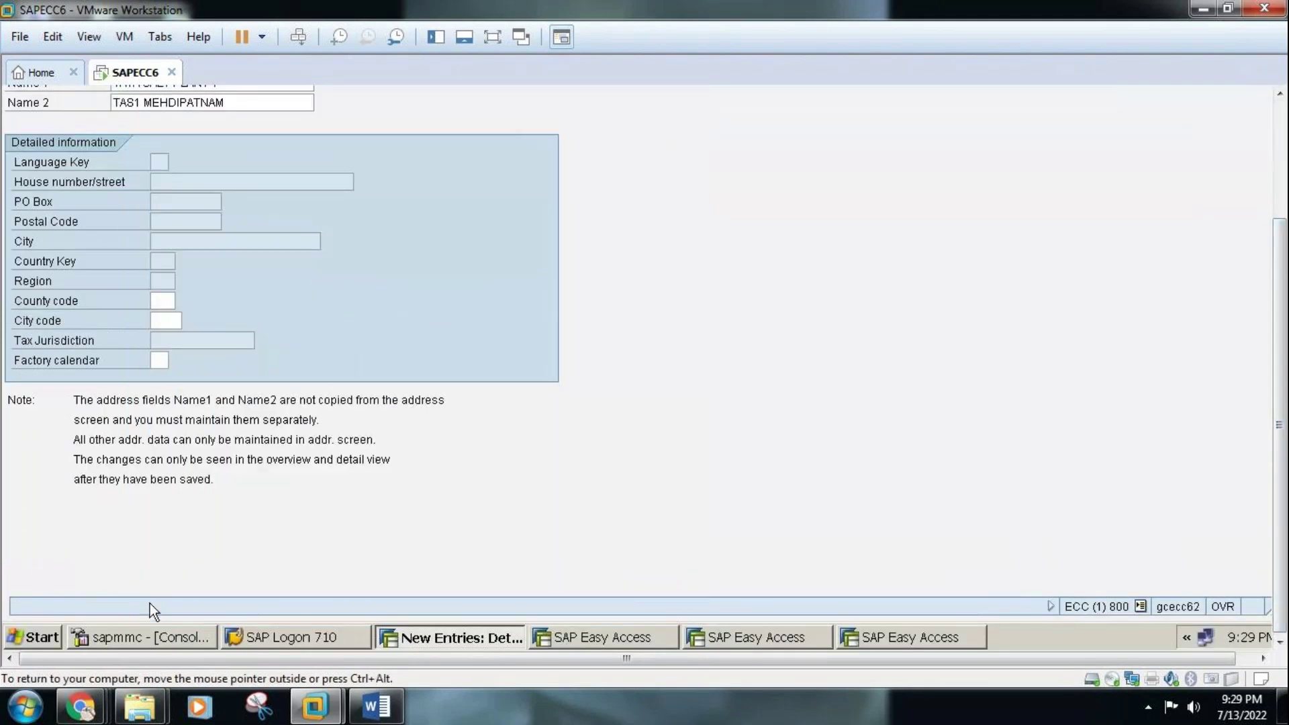
left_click(1281, 123)
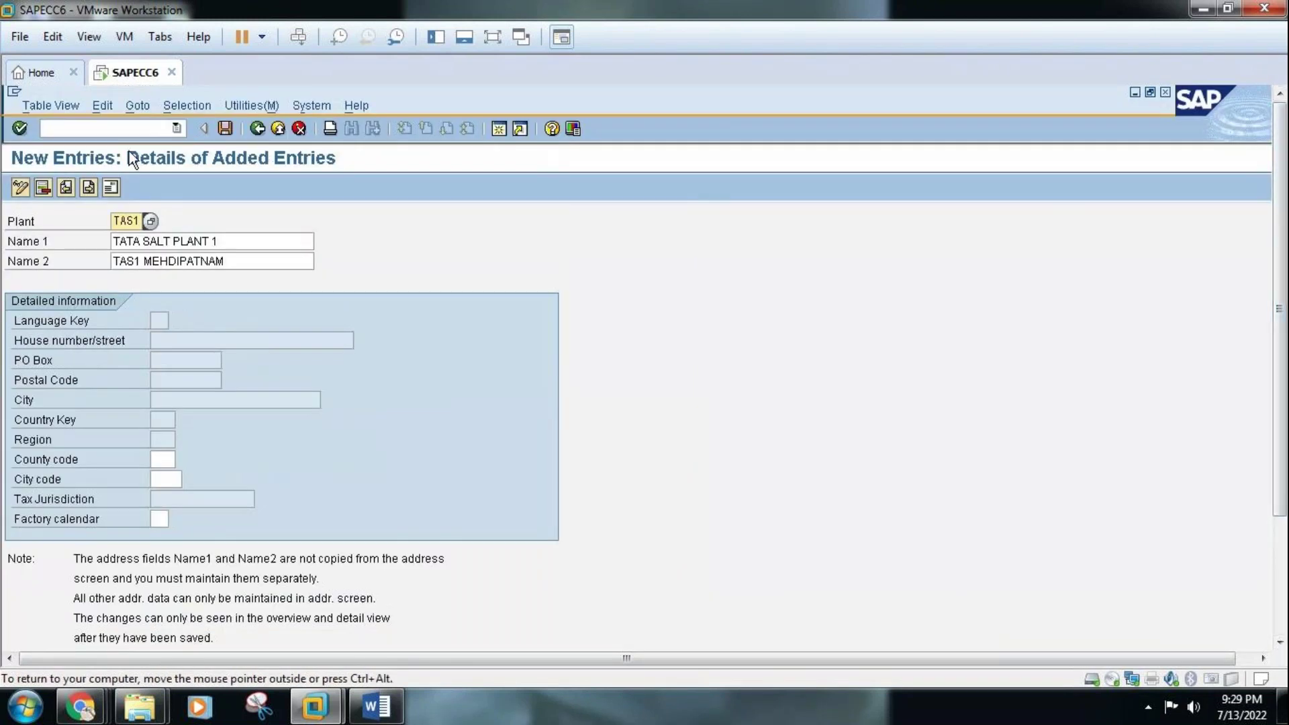
left_click(226, 127)
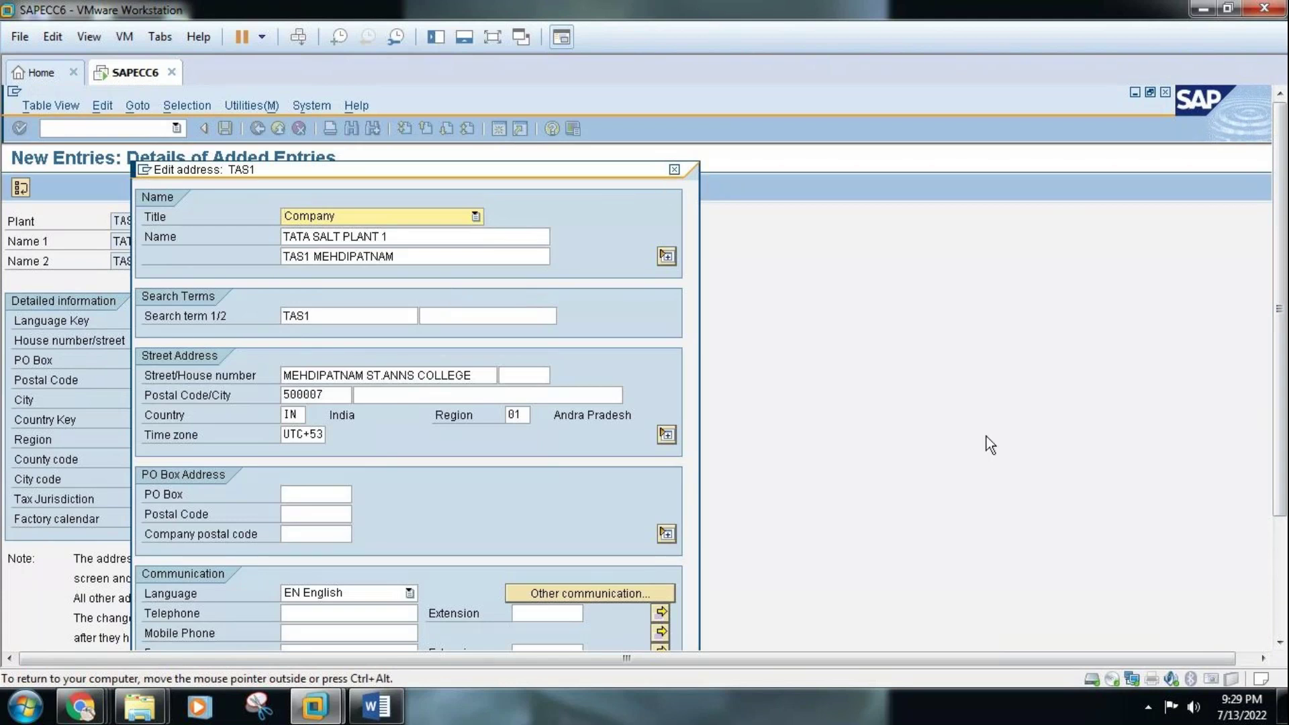
left_click(1280, 636)
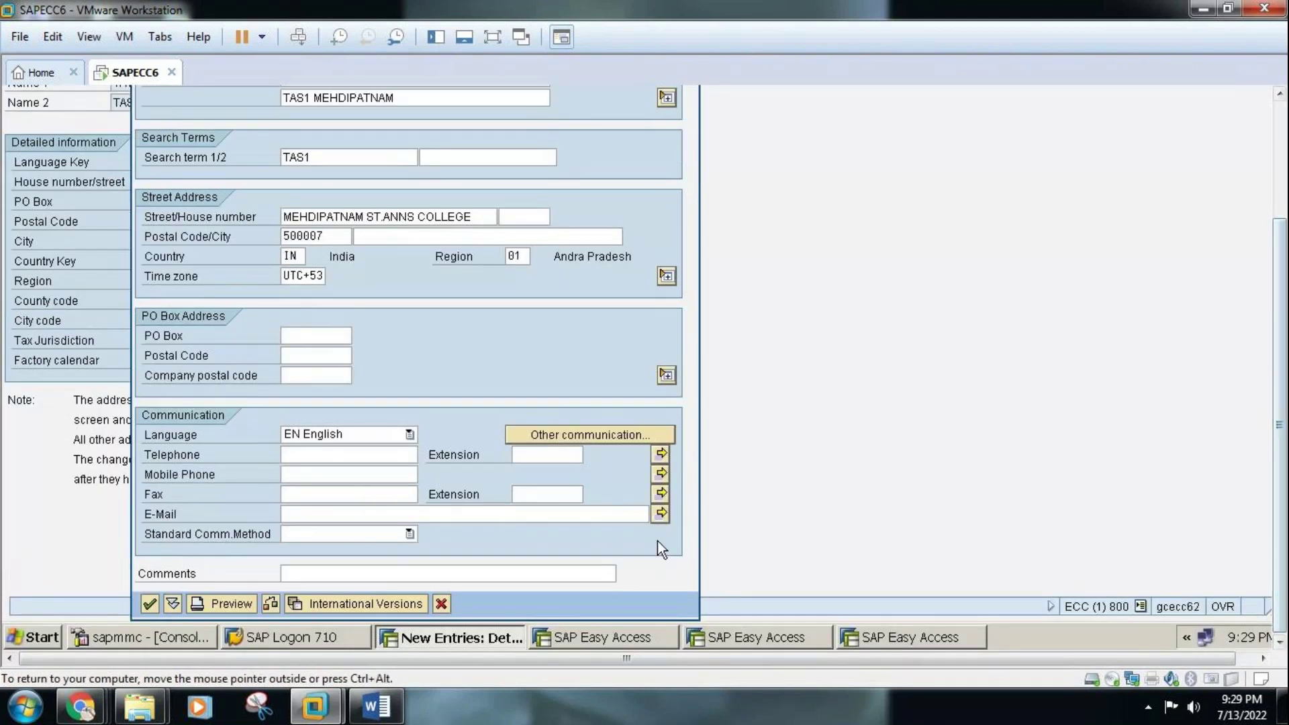
left_click(149, 604)
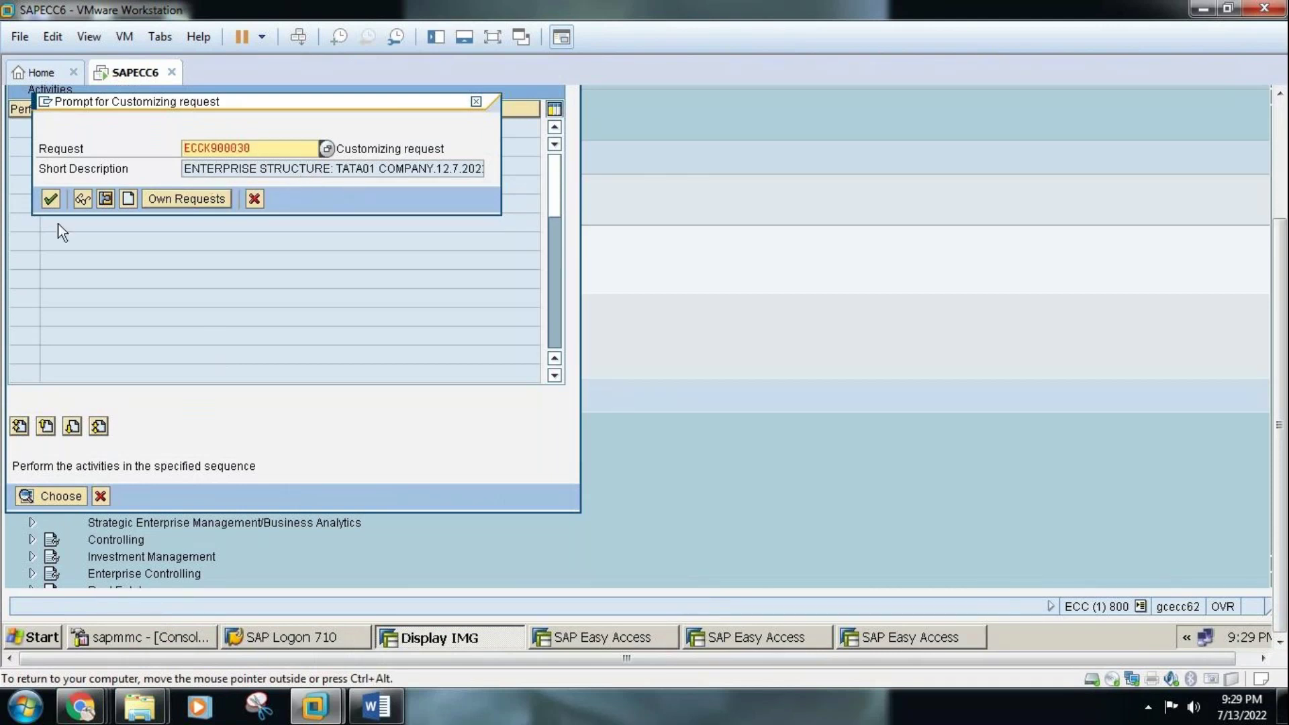
Accept customizing request ECCK900030, return to the plants list, and start another new entry
left_click(51, 202)
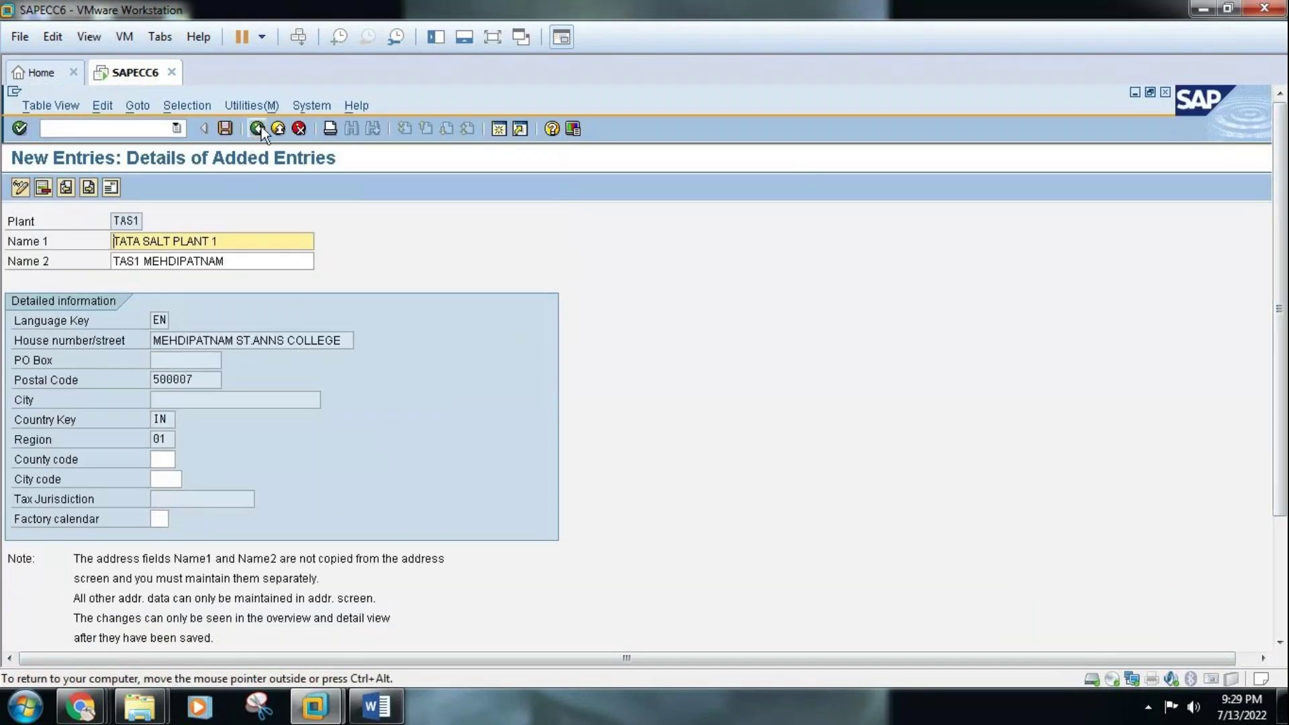
left_click(259, 128)
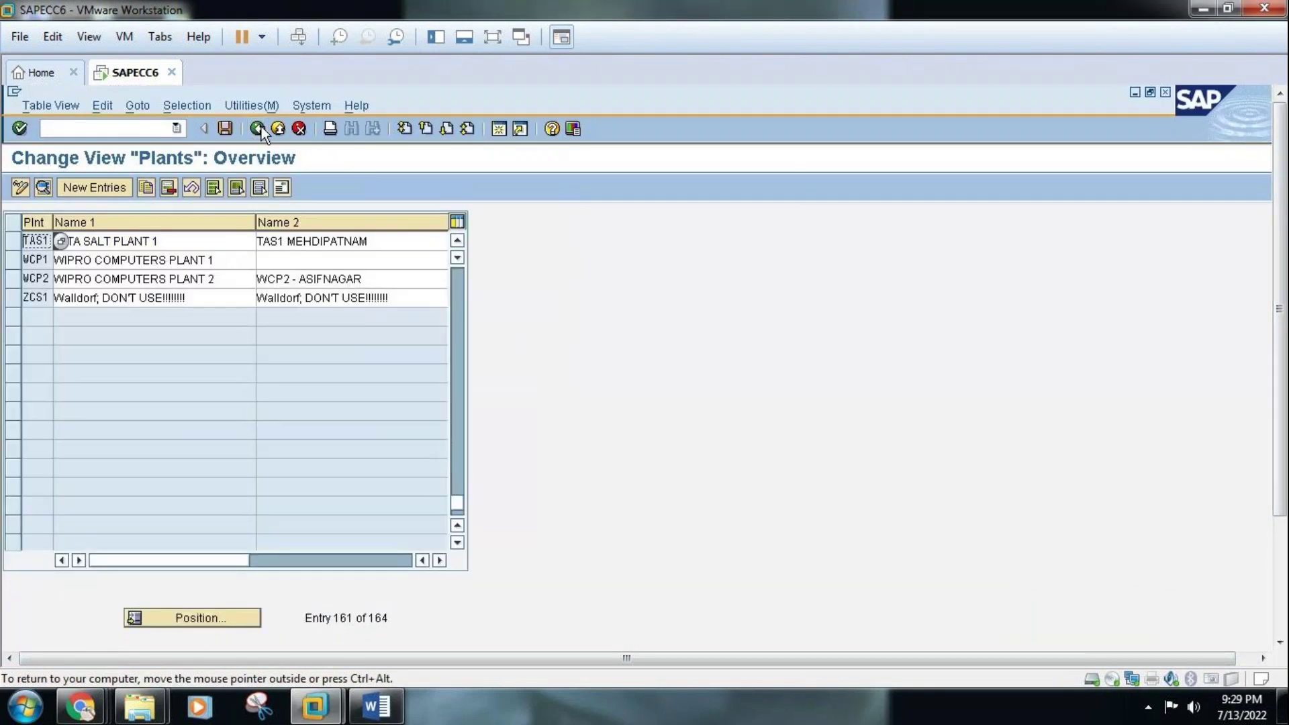
left_click(120, 186)
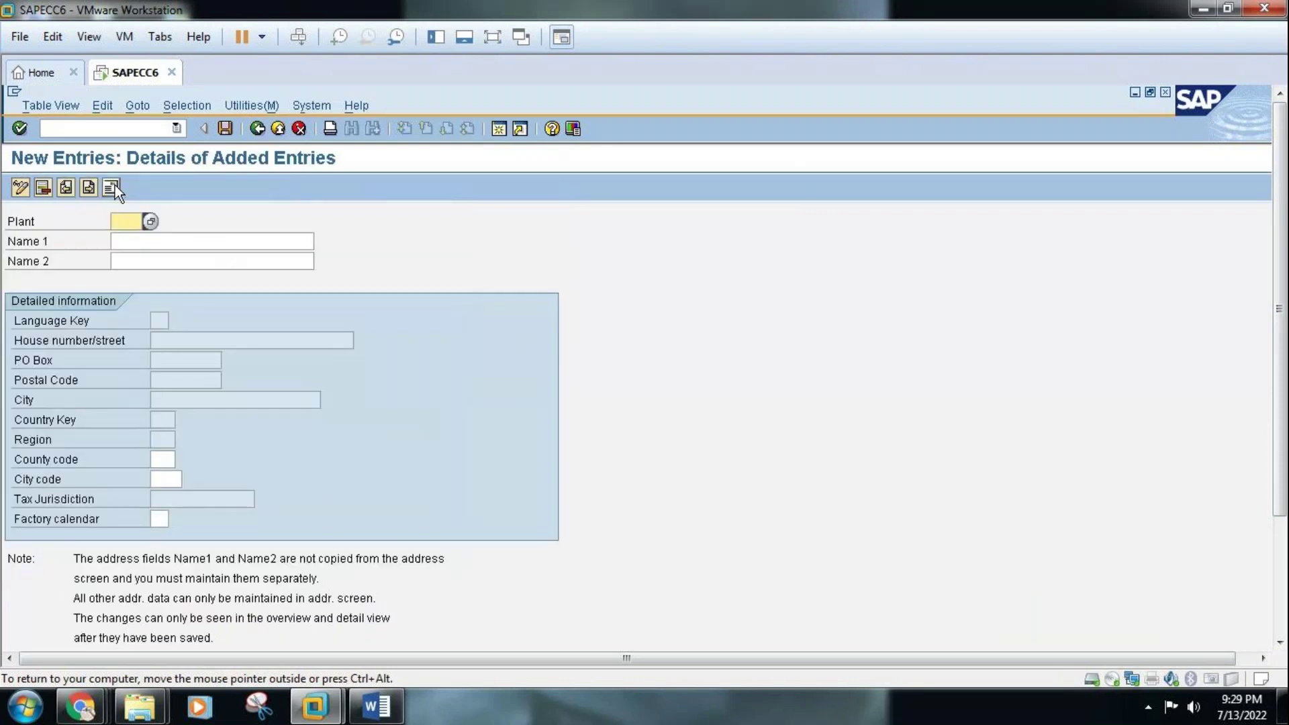
Enter new plant TAS2 with Name 1 'TATA SALT PLANT 2'
type("TA")
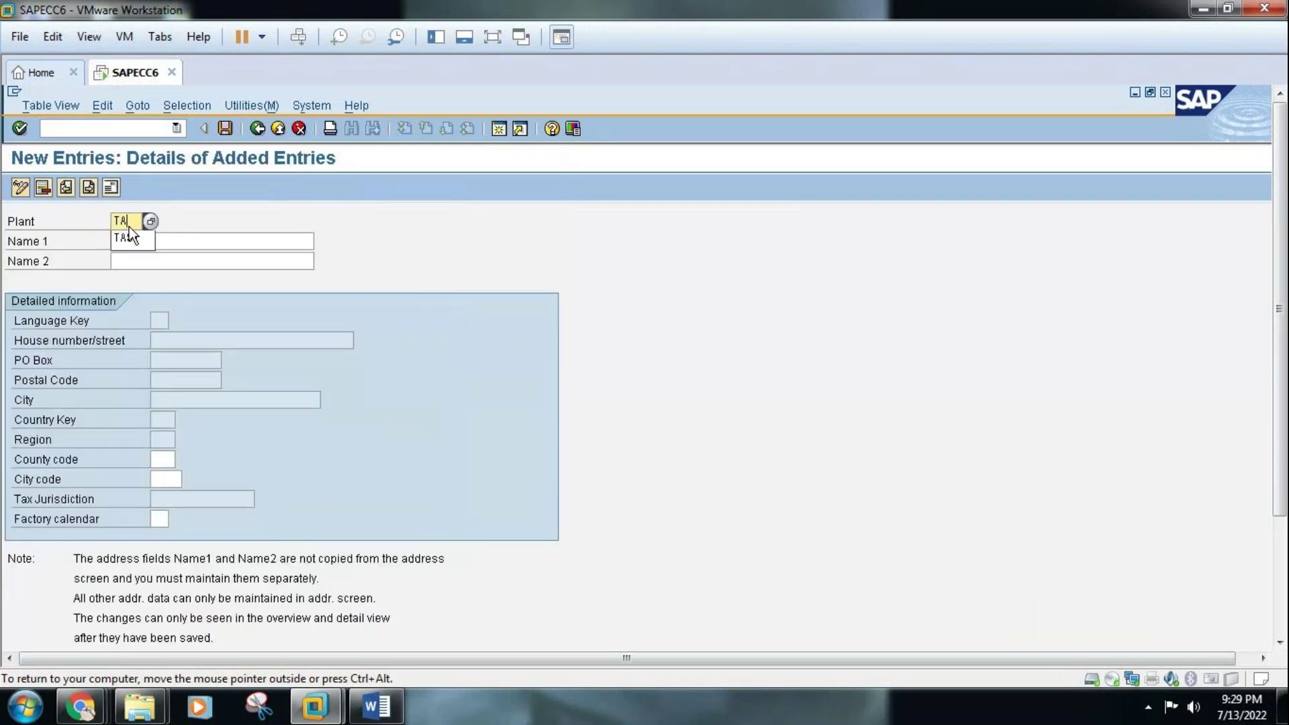
type("S2")
left_click(139, 242)
type("TATA SALT")
key("BackSpace")
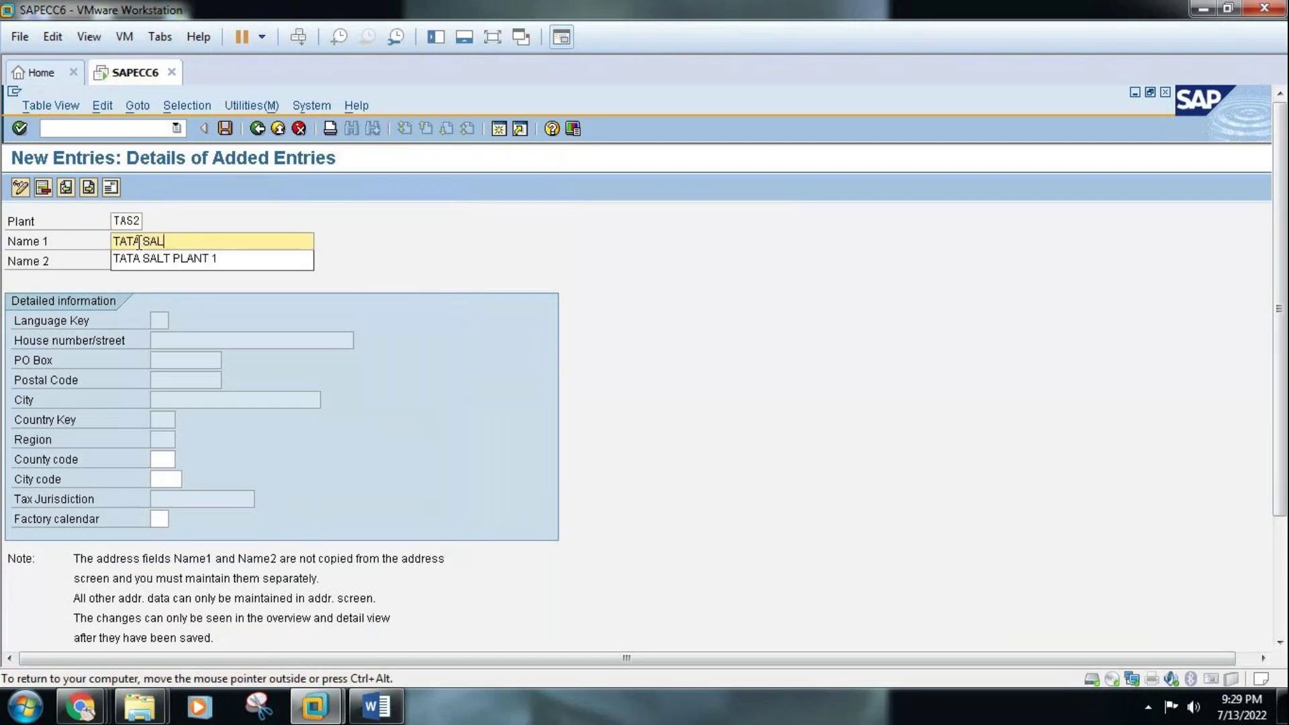
type("T PLANT ")
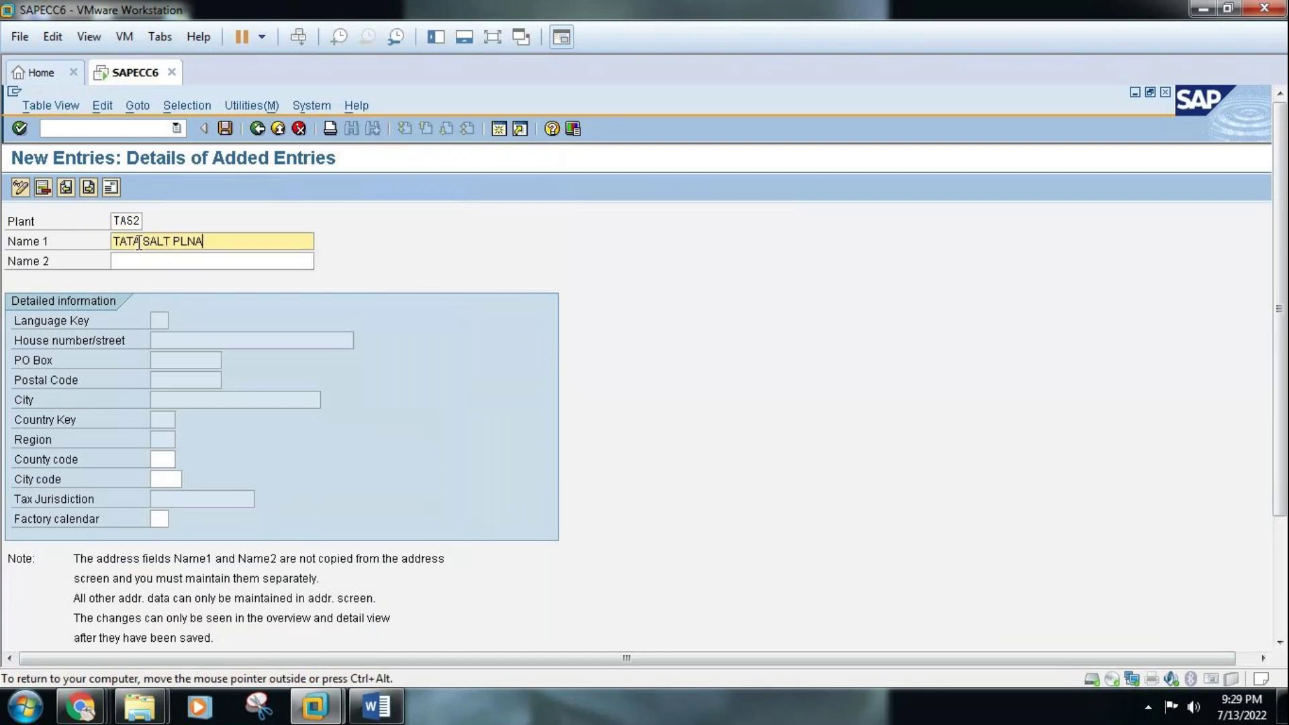
type("2")
Set Name 2 to 'TAS2 VIJAYNAGAR COLONY' and open the address's Title list
left_click(137, 261)
type("TAS2")
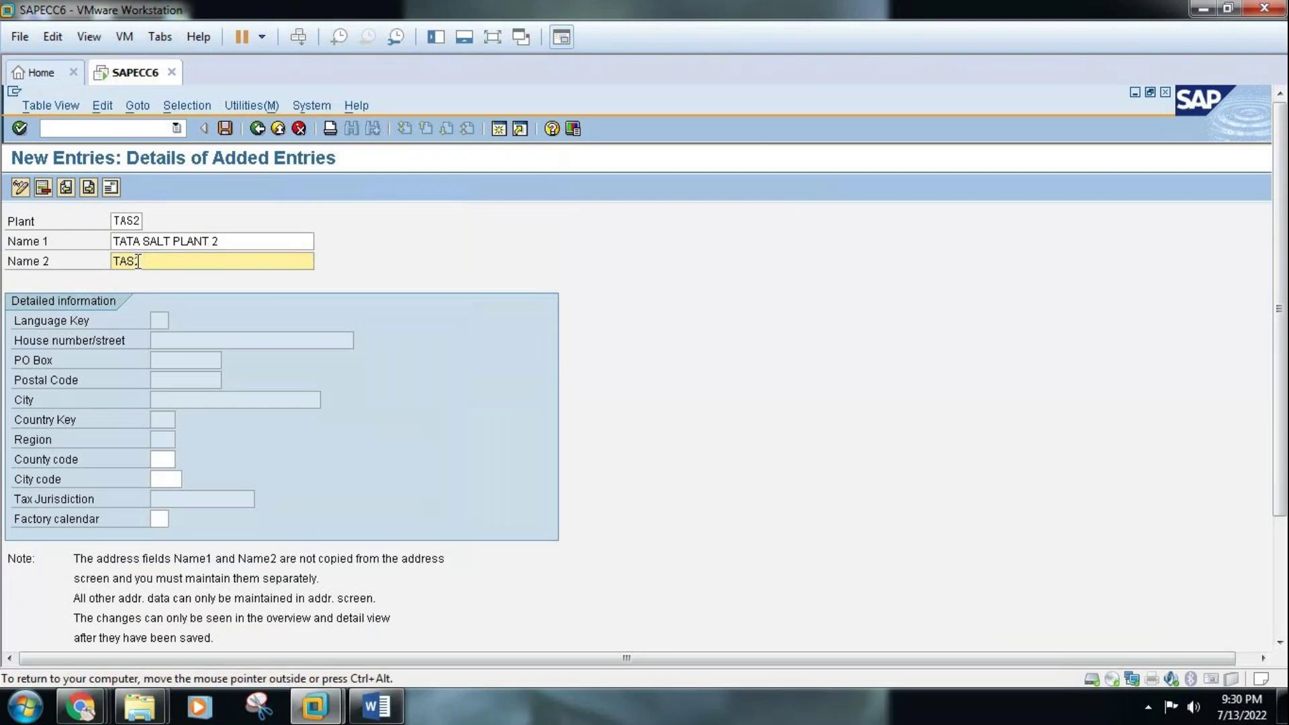
type(" VIJAYNAGAR COLONY")
left_click(137, 262)
type("2")
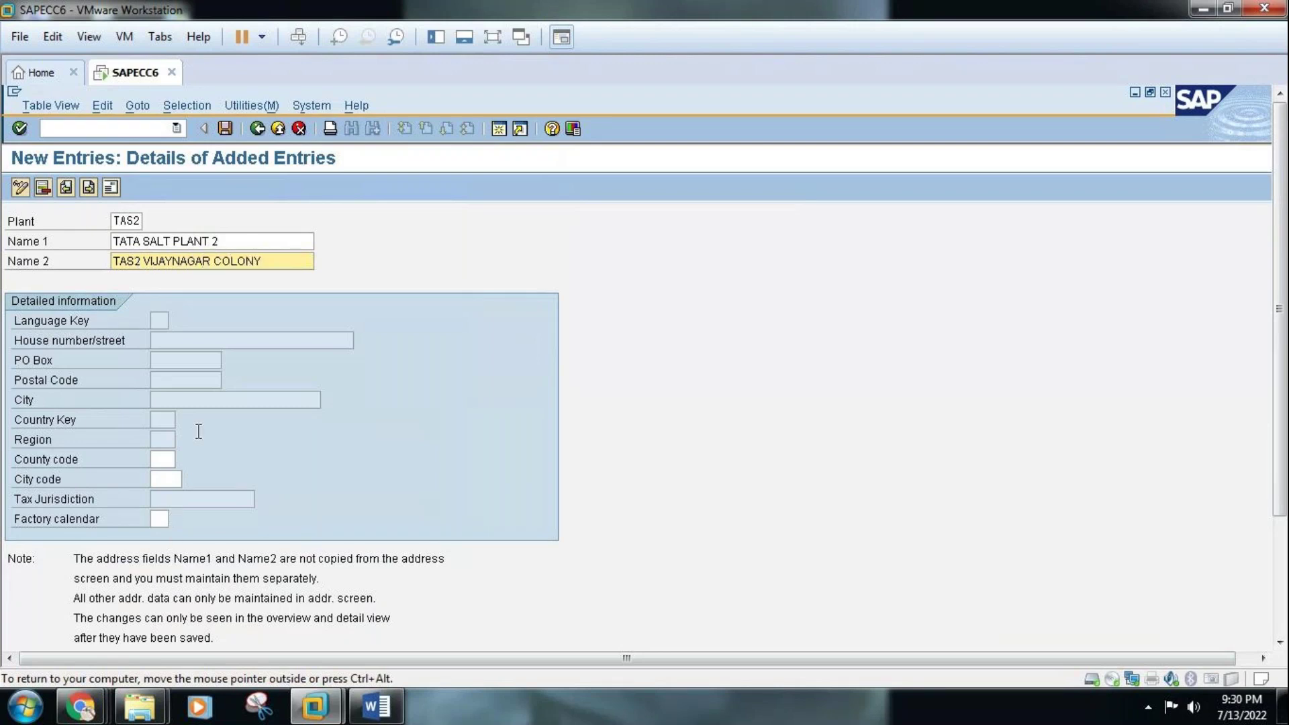
key("End")
left_click(112, 188)
left_click(364, 238)
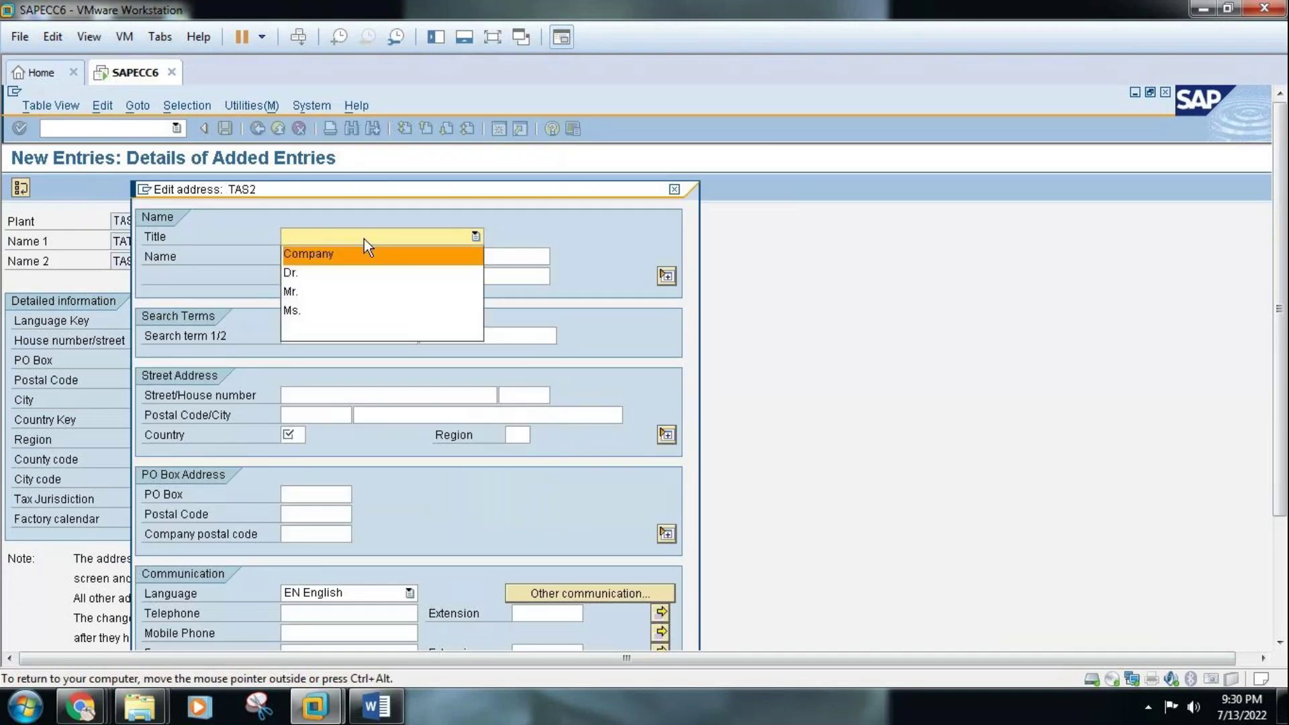
Set the TAS2 address title to Company with names TATA SALT PLANT 2 and TAS2 VIJAYANAGAR COLONY
left_click(329, 255)
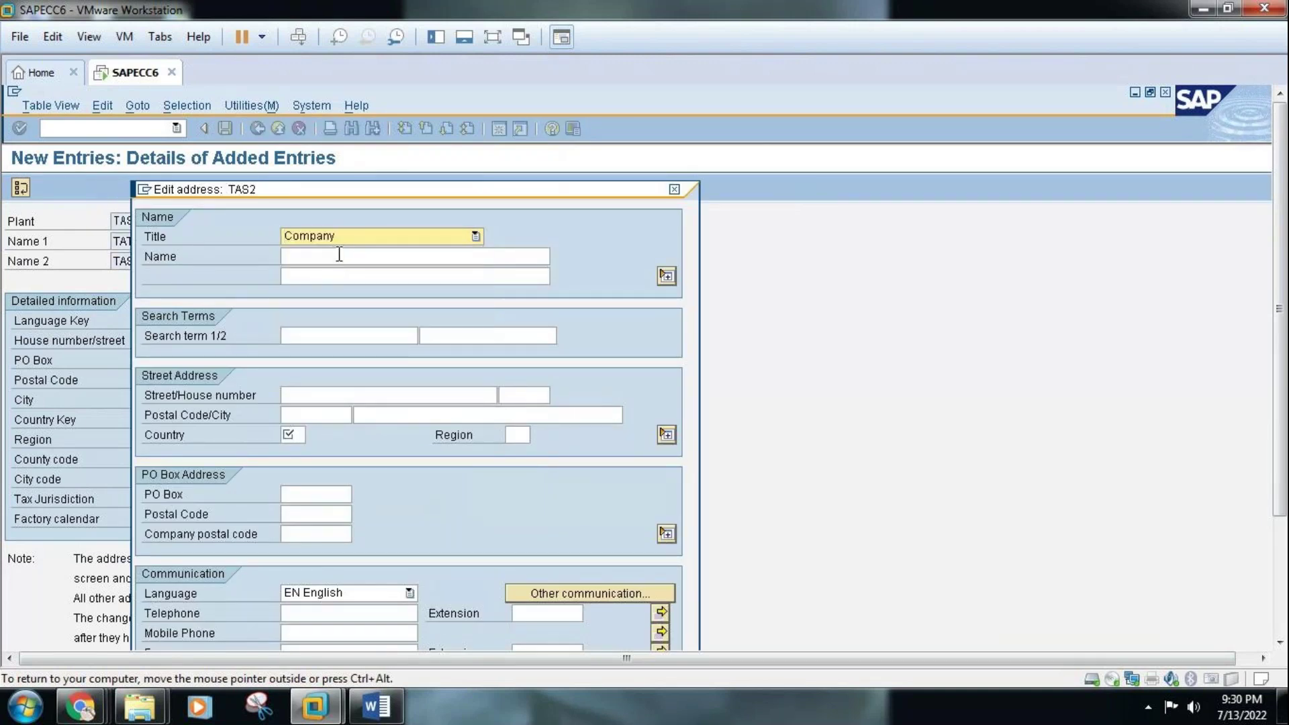
left_click(339, 255)
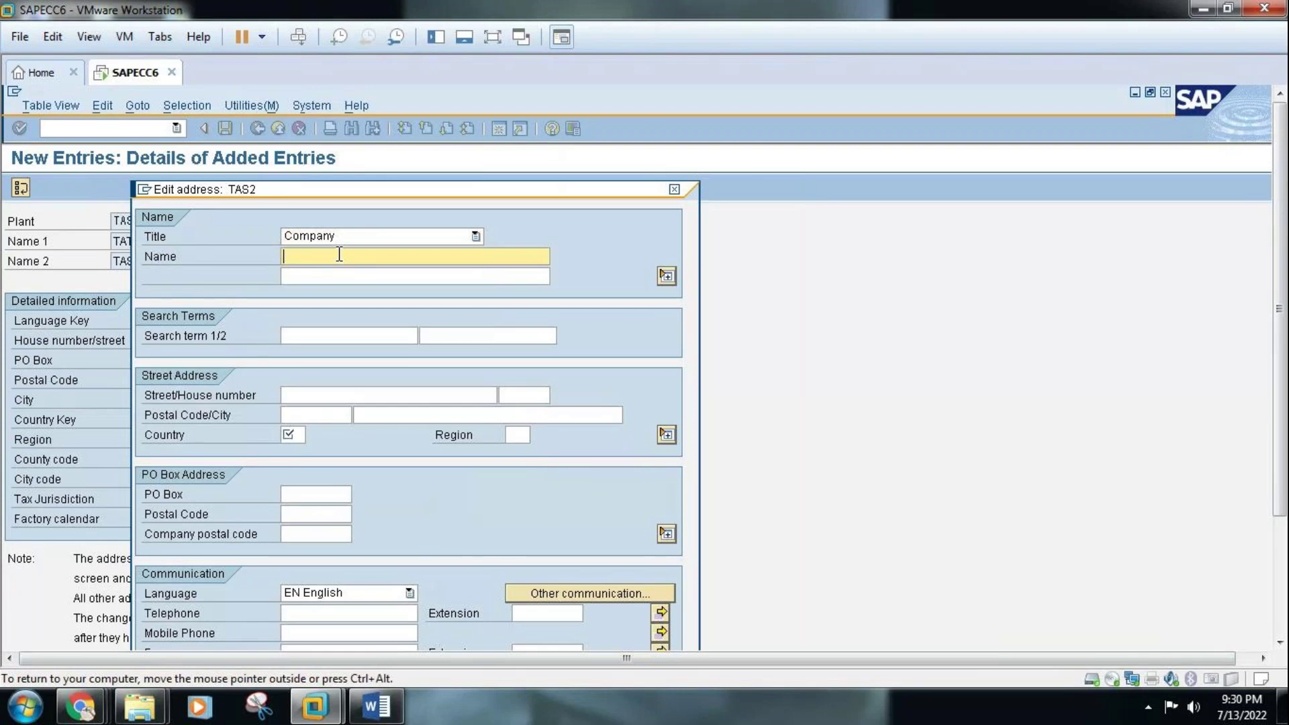
type("TATA SALT PLANT ")
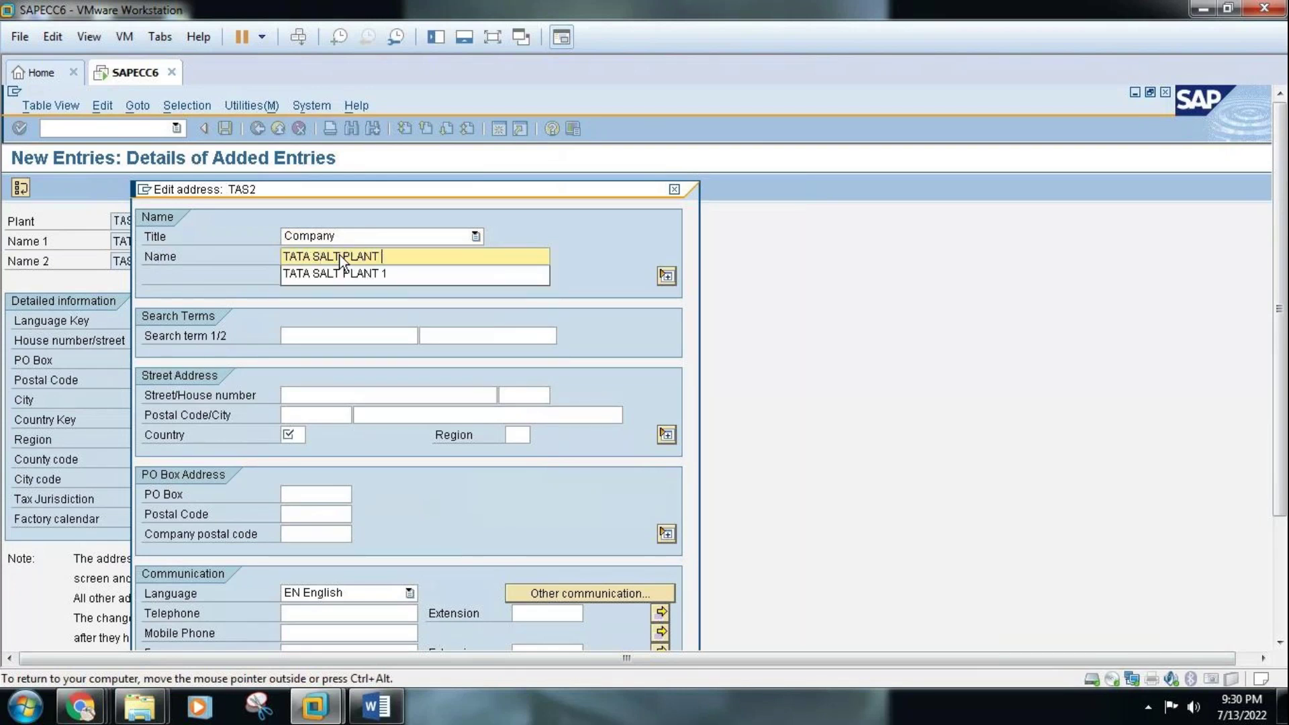
type("2")
left_click(341, 277)
type("TA")
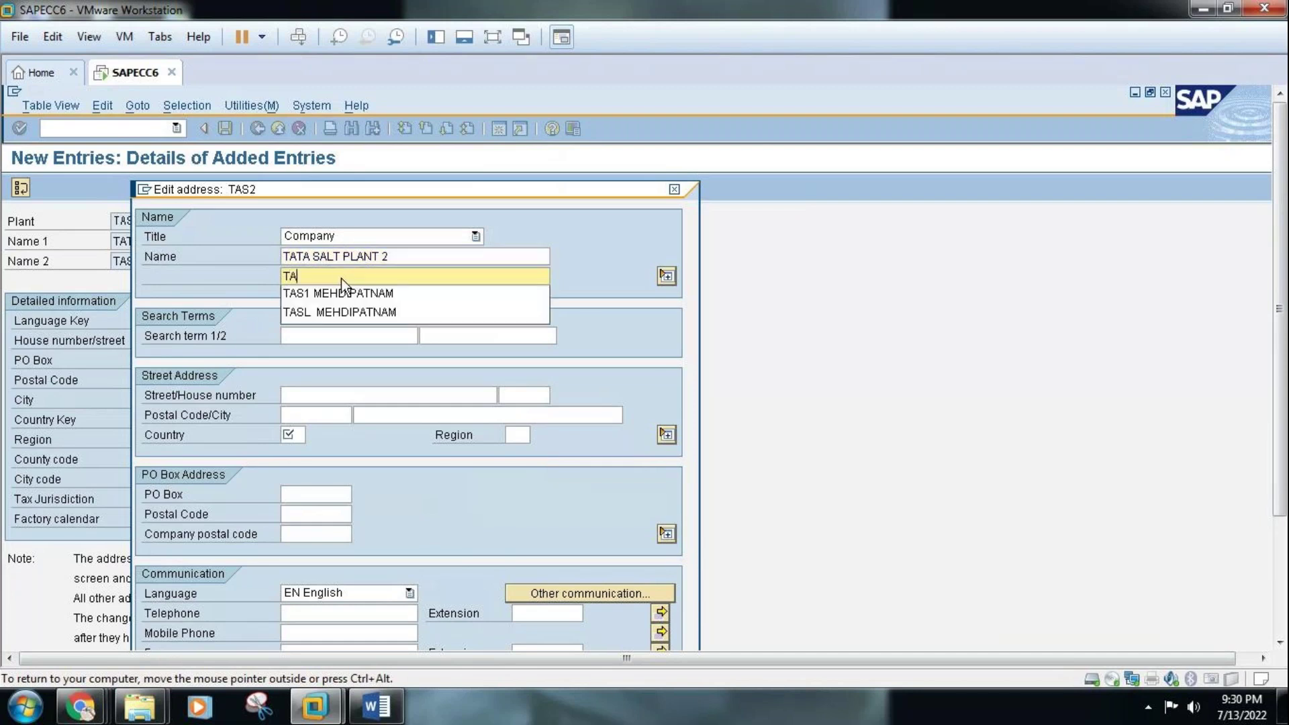
type("S2 V")
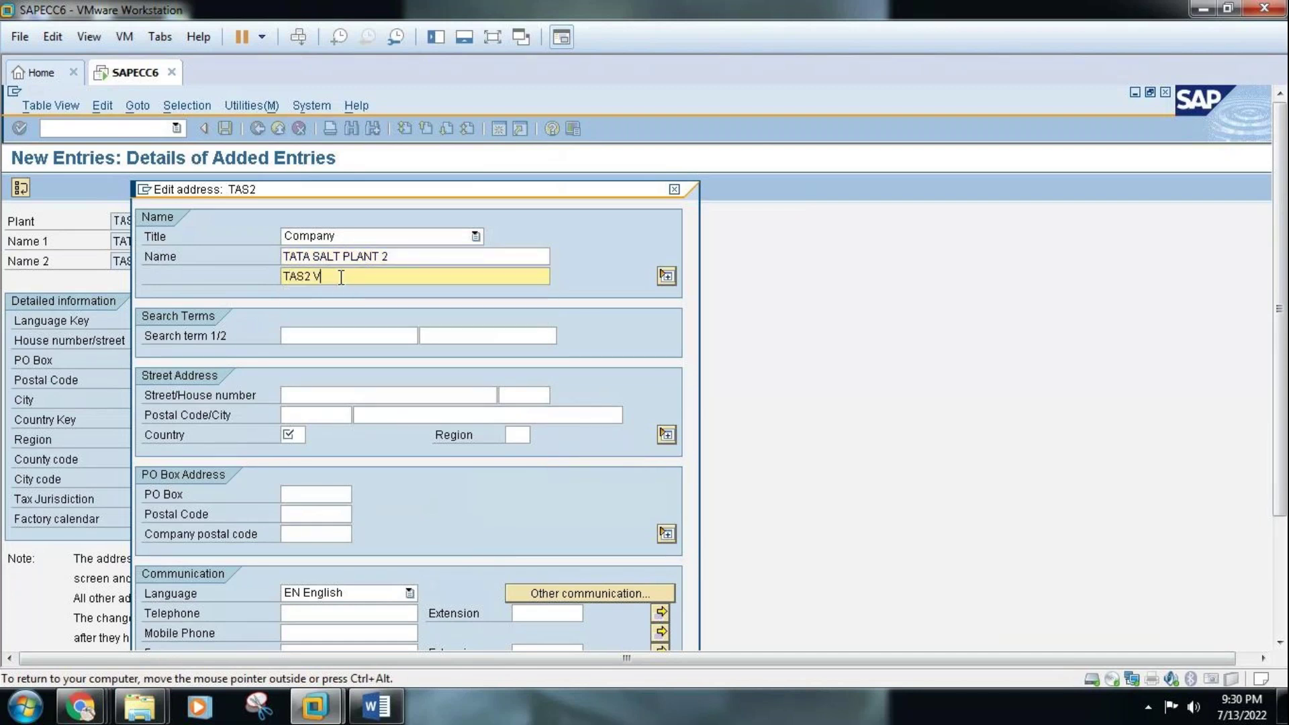
type("IJAYANAGAR COLONY")
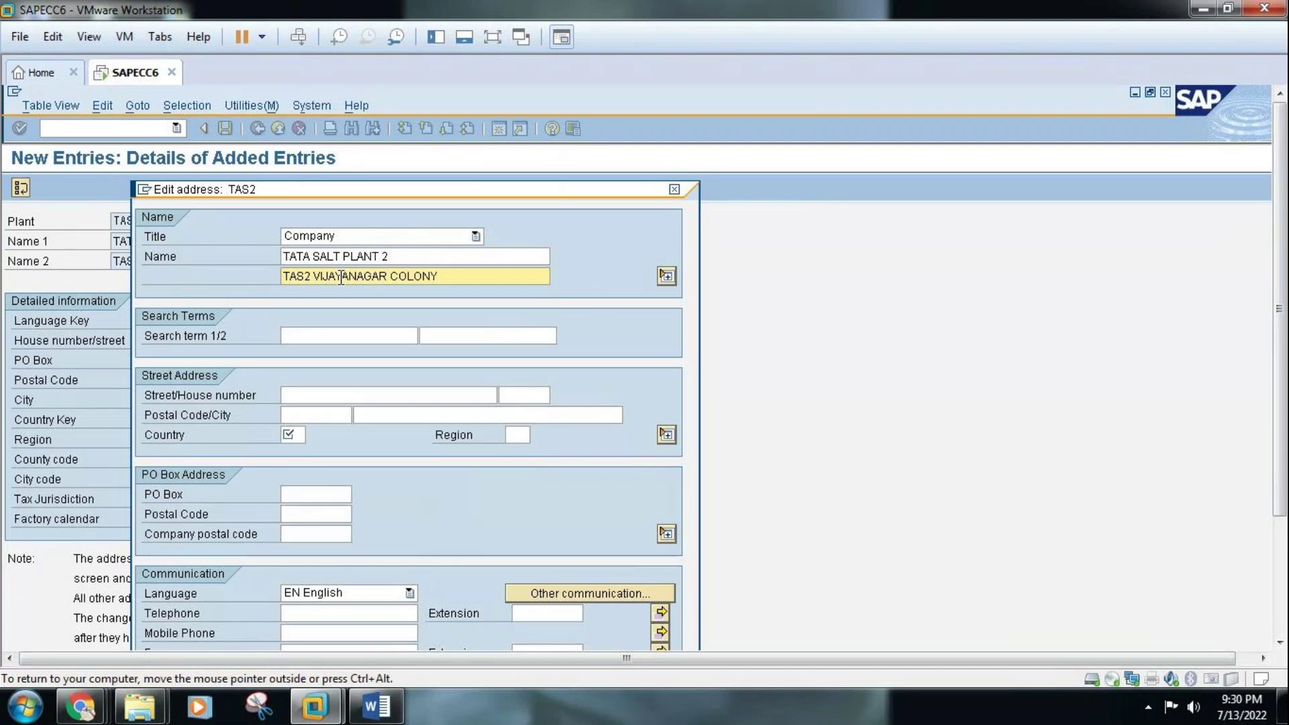
Enter search term TAS2, street NEAR NMDC, postal code 500007 and region 01
left_click(328, 336)
type("TAS2")
left_click(328, 395)
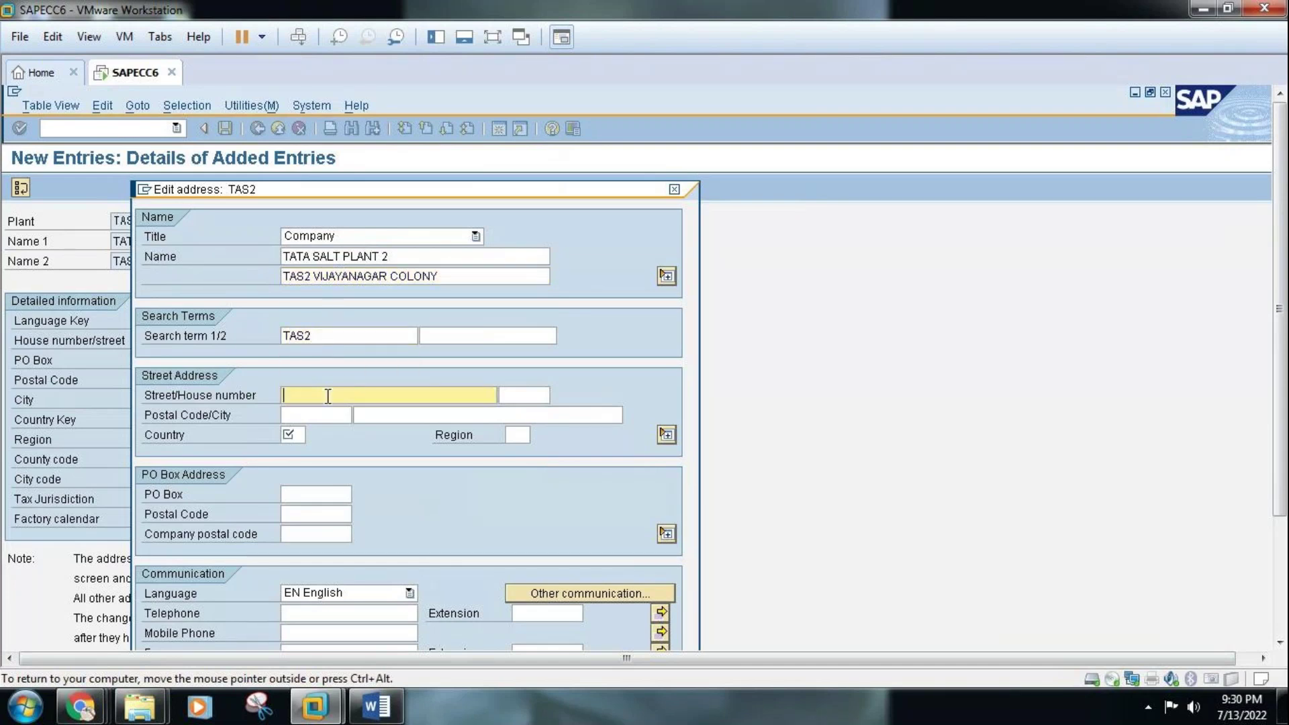
type("NEAR NMDC")
left_click(325, 412)
type("500007")
left_click(296, 436)
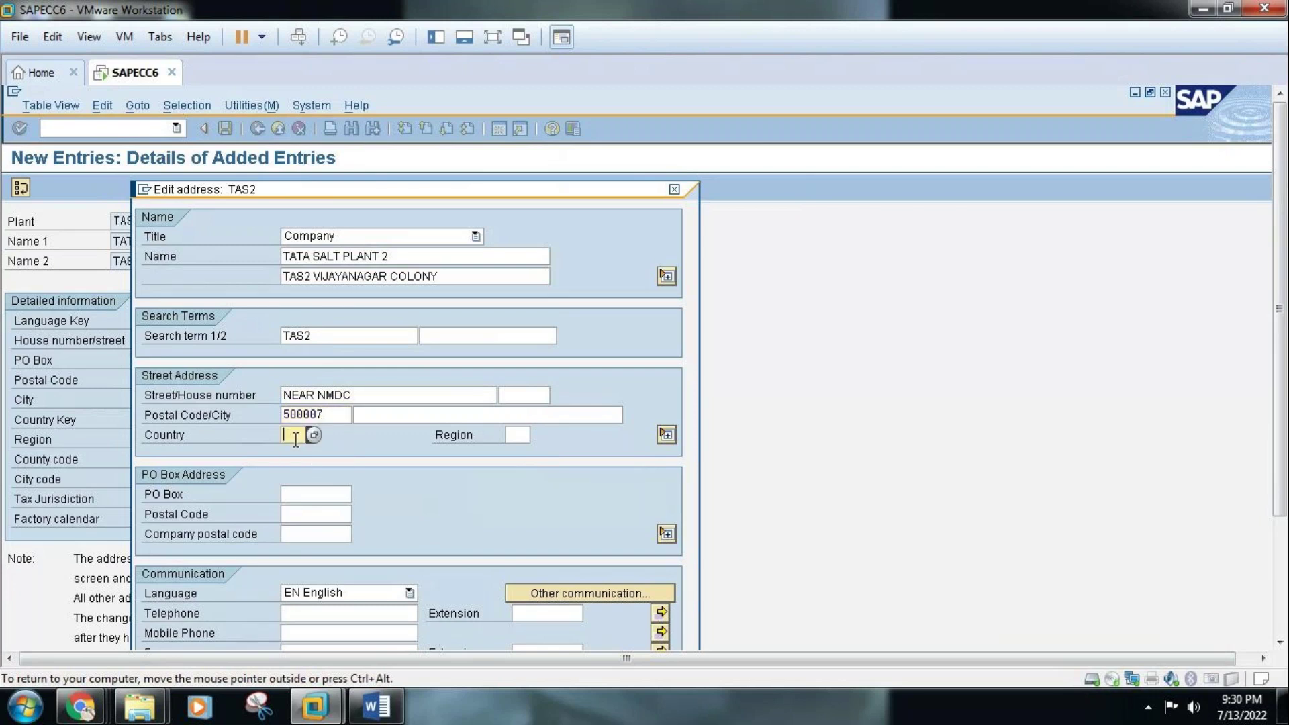
left_click(518, 435)
type("01")
Scroll the address form and revisit the country and region fields
left_click(1280, 641)
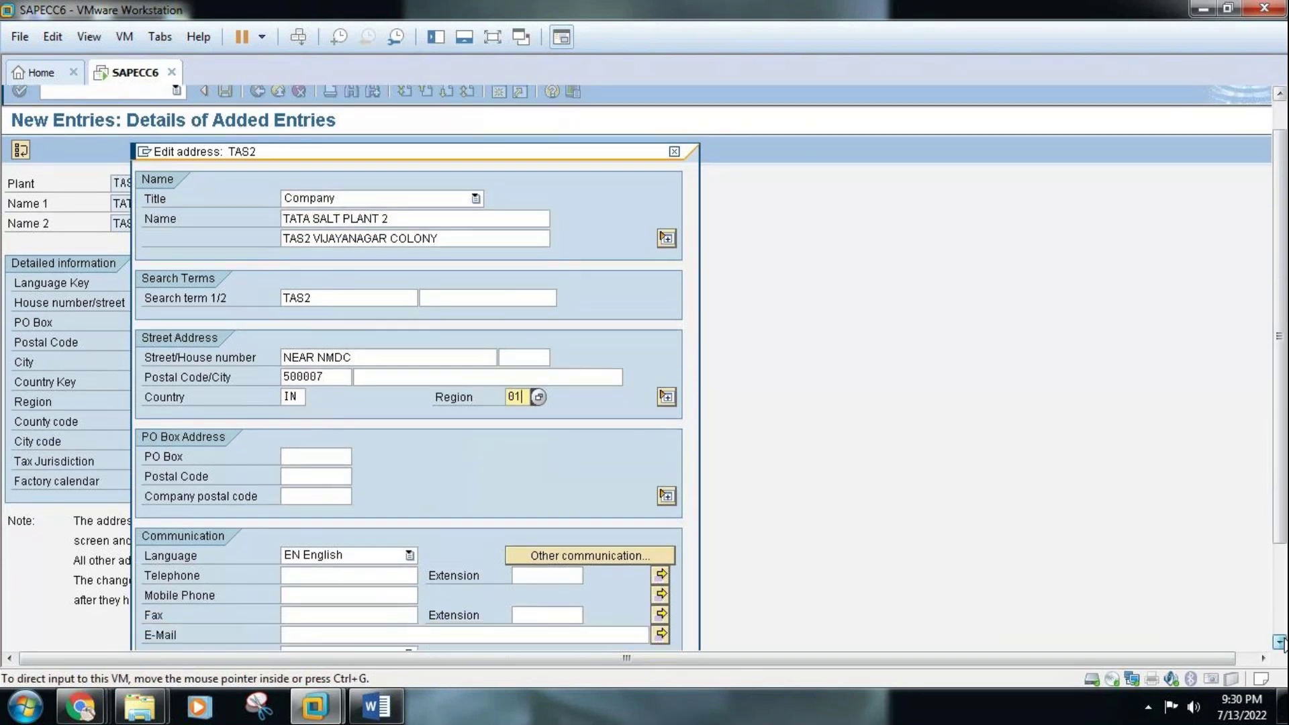
left_click(1280, 641)
left_click(1280, 641)
left_click(1279, 641)
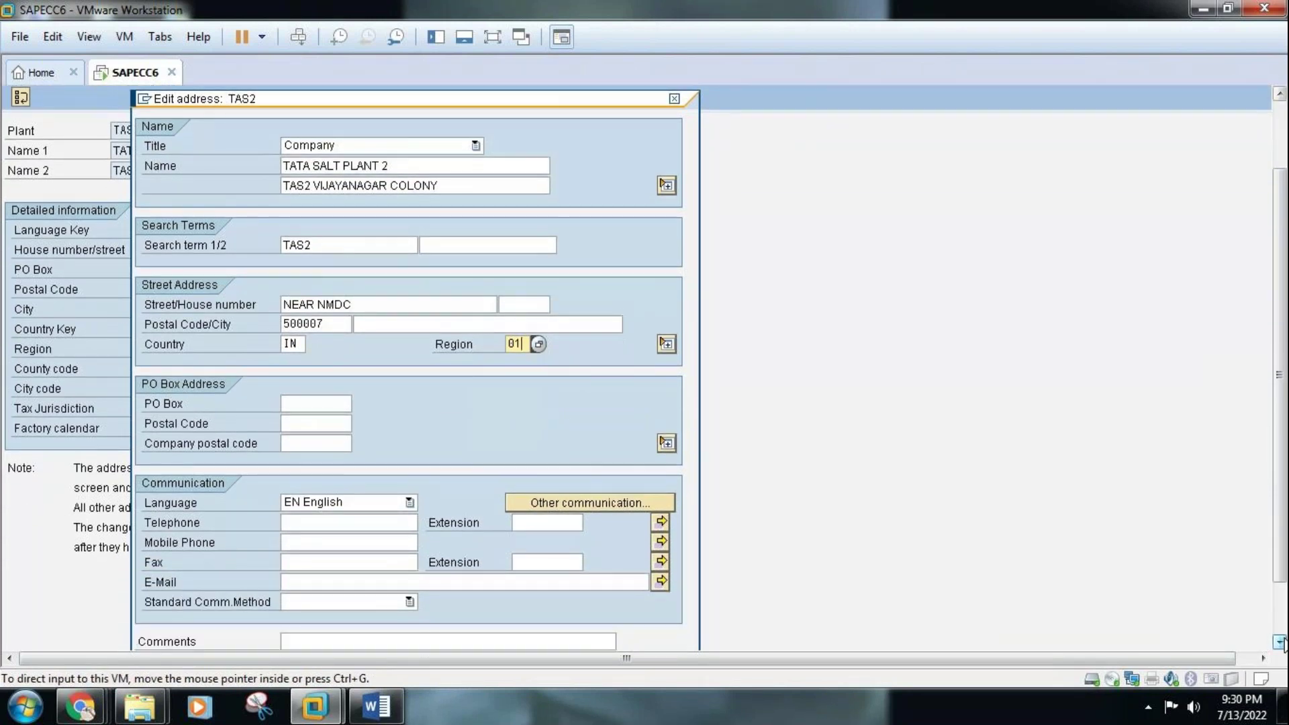
left_click(1280, 641)
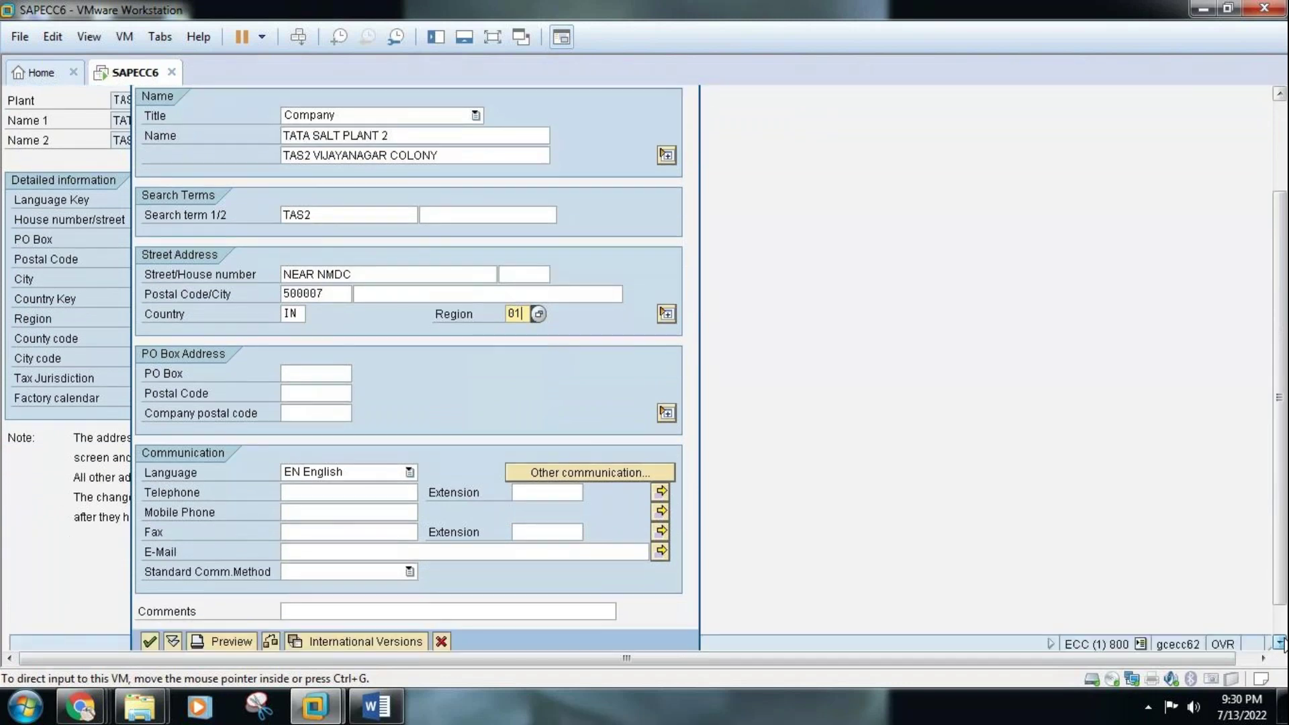
left_click(1280, 641)
left_click(1280, 641)
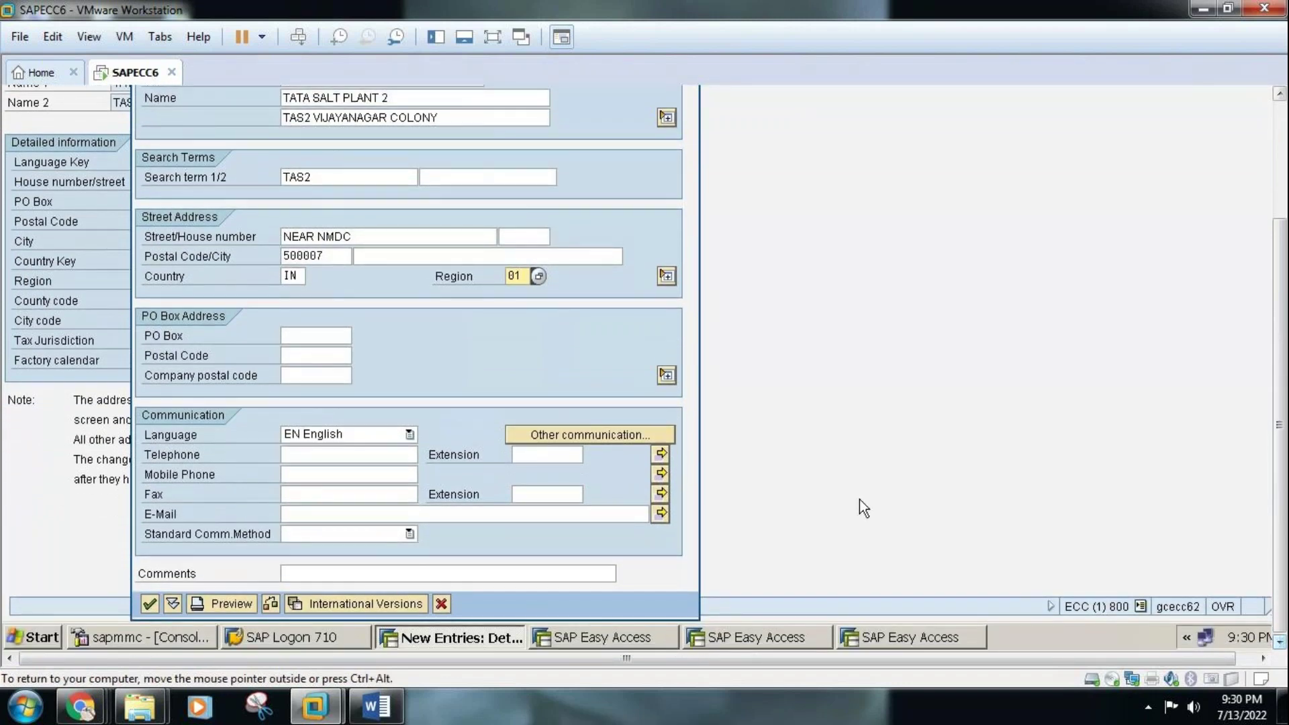
left_click(298, 276)
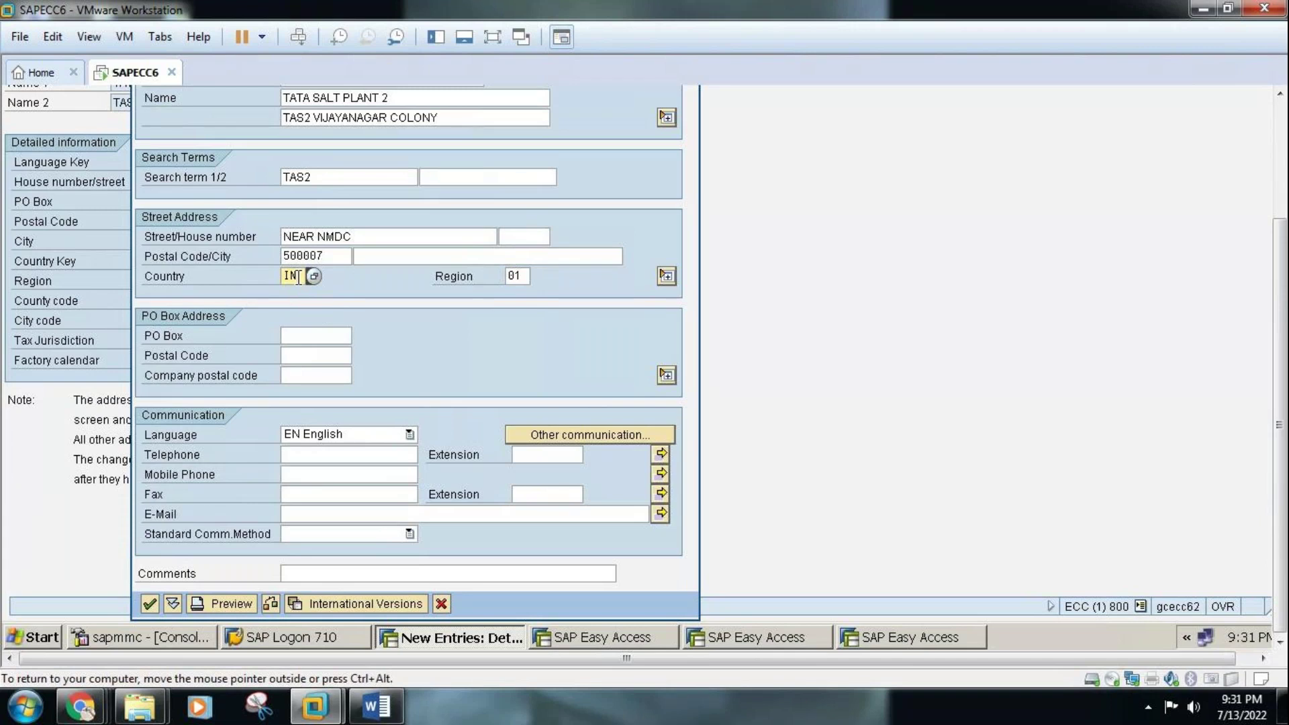
left_click(524, 278)
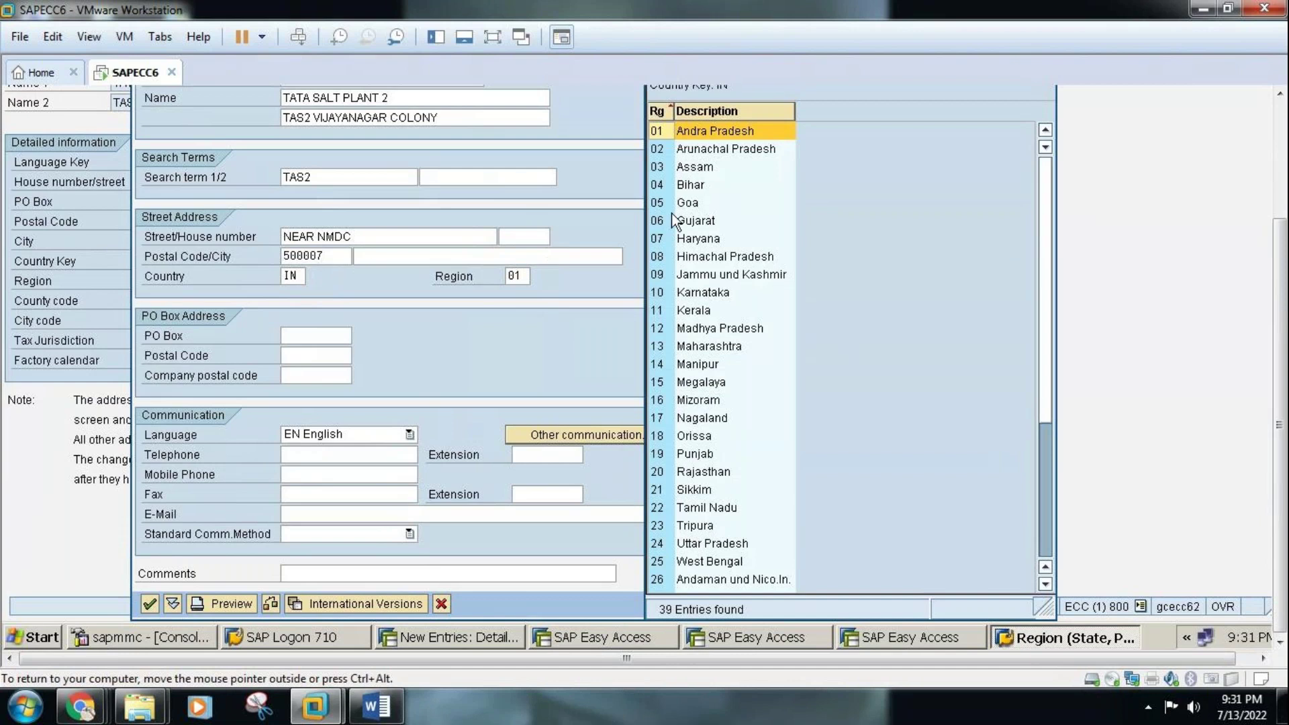
Try country US and browse the Indian and US region lists
left_click(295, 276)
key("BackSpace")
key("BackSpace")
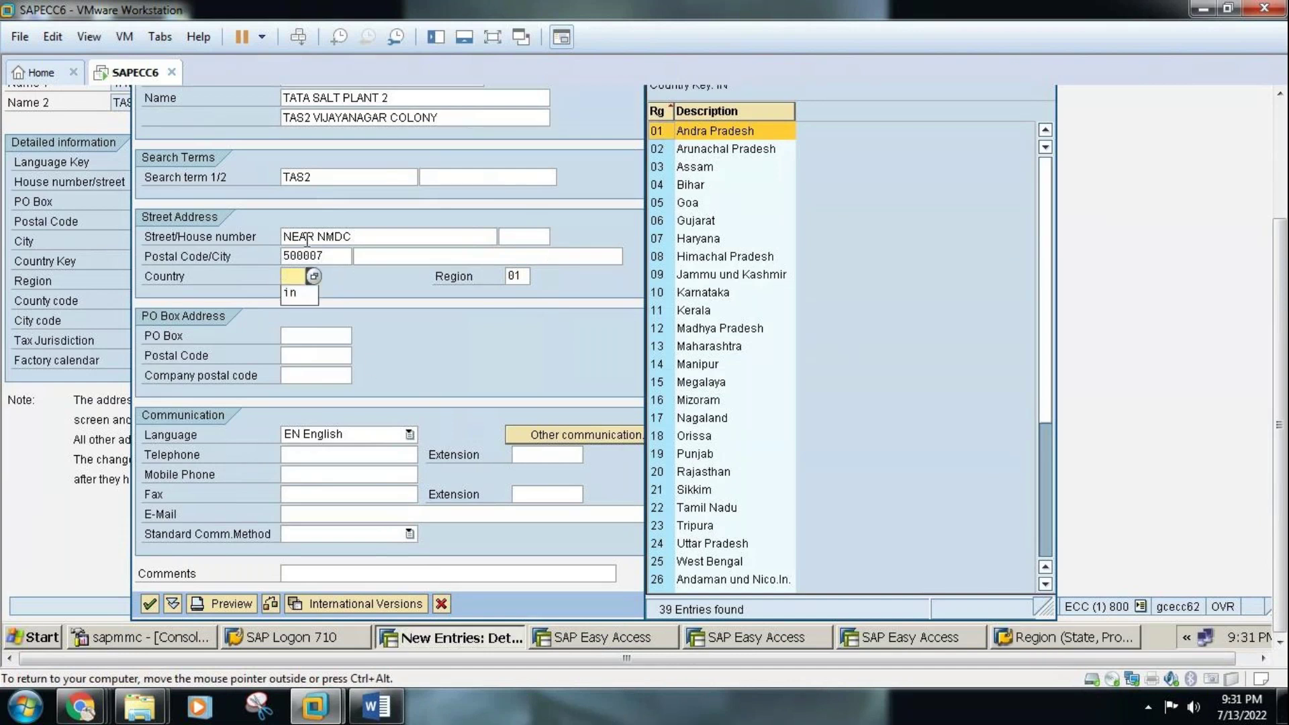
type("US")
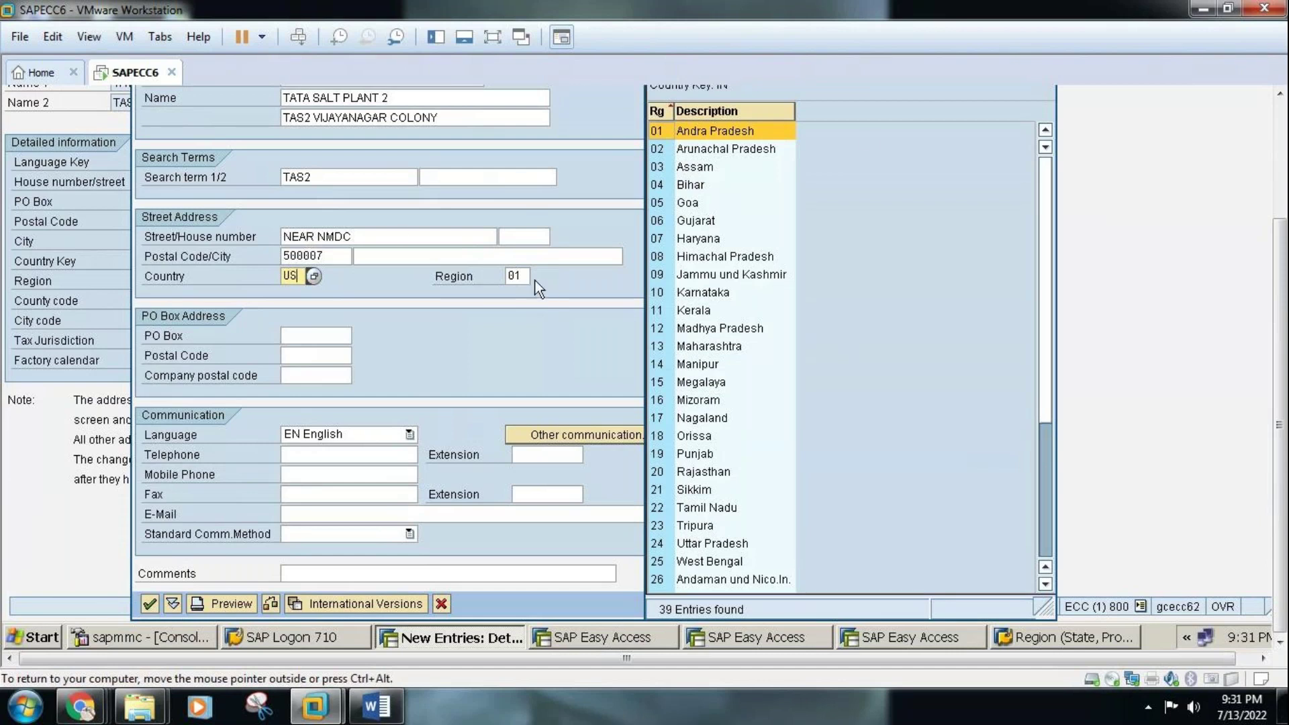
scroll(1074, 148, "up", 3)
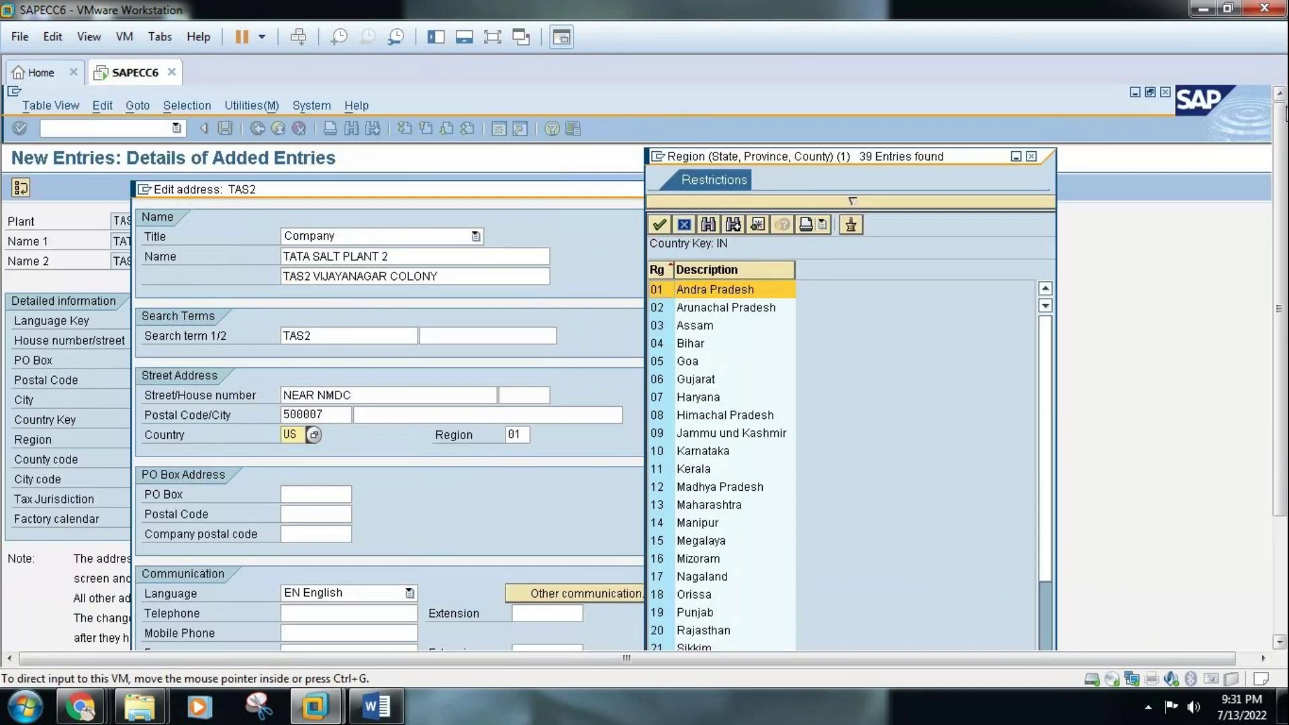
left_click(1031, 156)
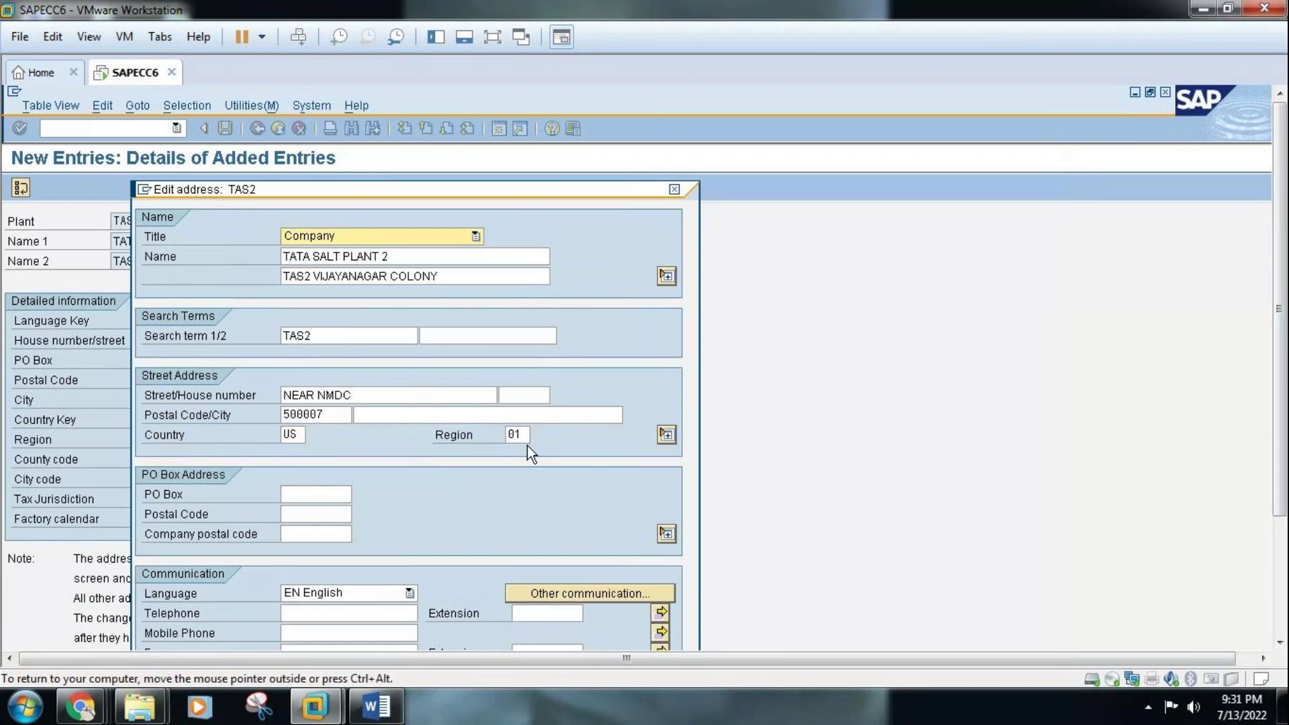
left_click(539, 434)
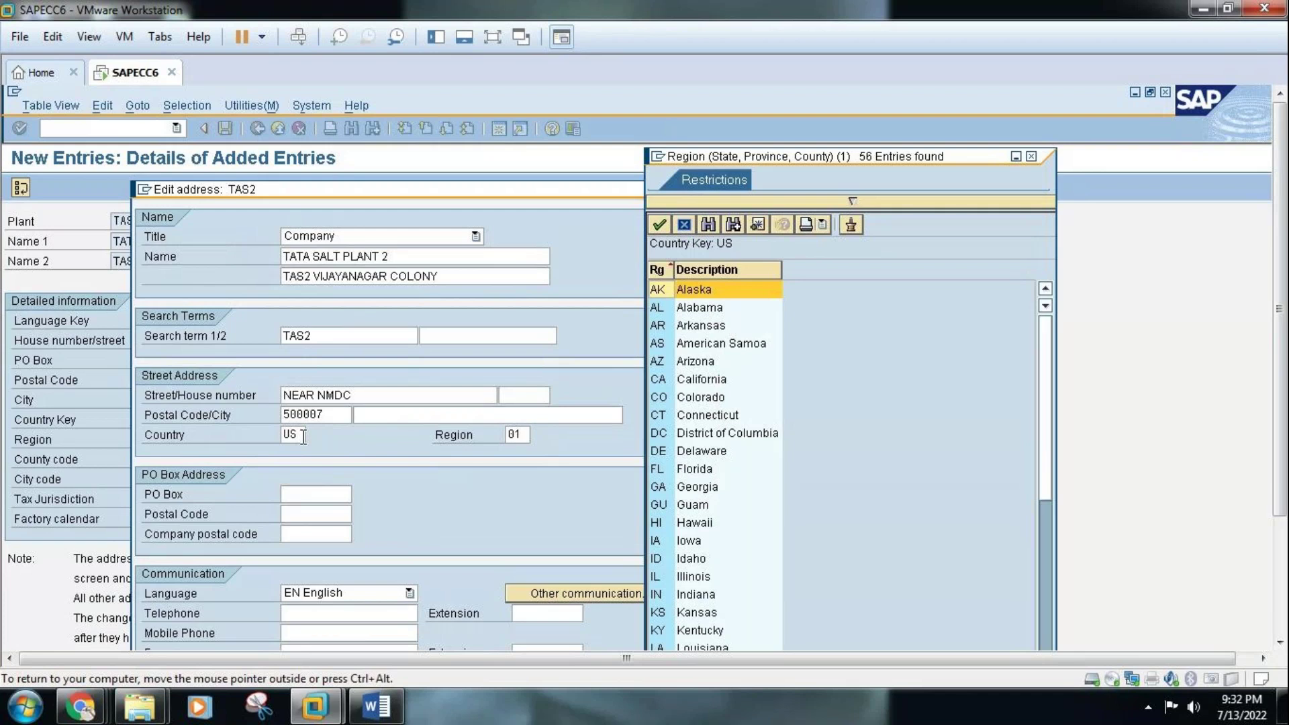
left_click(1032, 157)
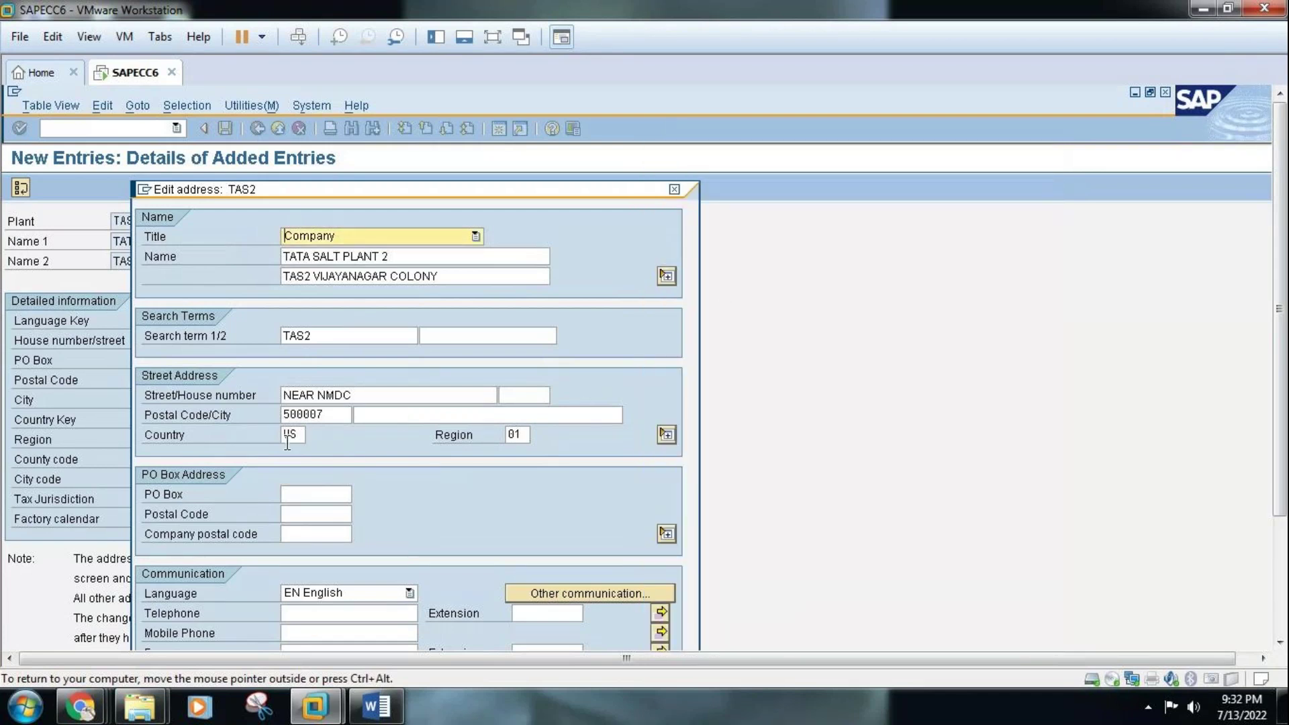
Restore the country to IN and confirm the TAS2 address
key("BackSpace")
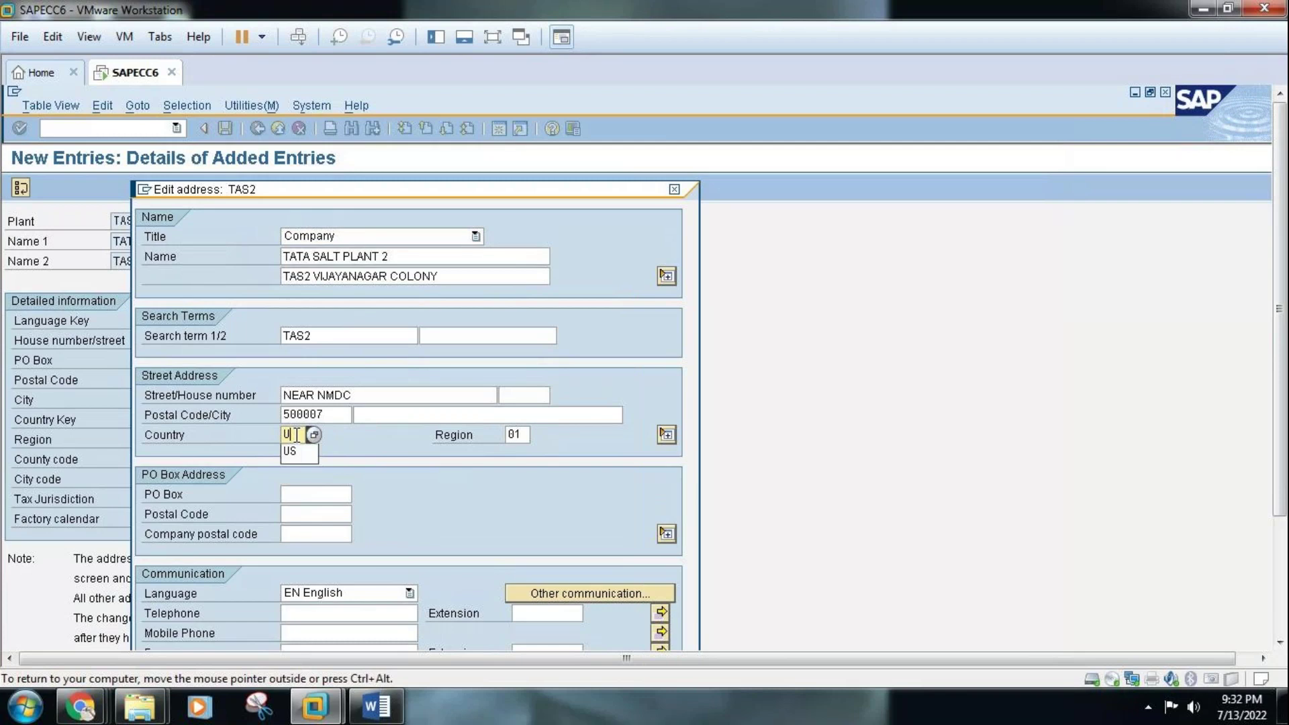
key("BackSpace")
type("in")
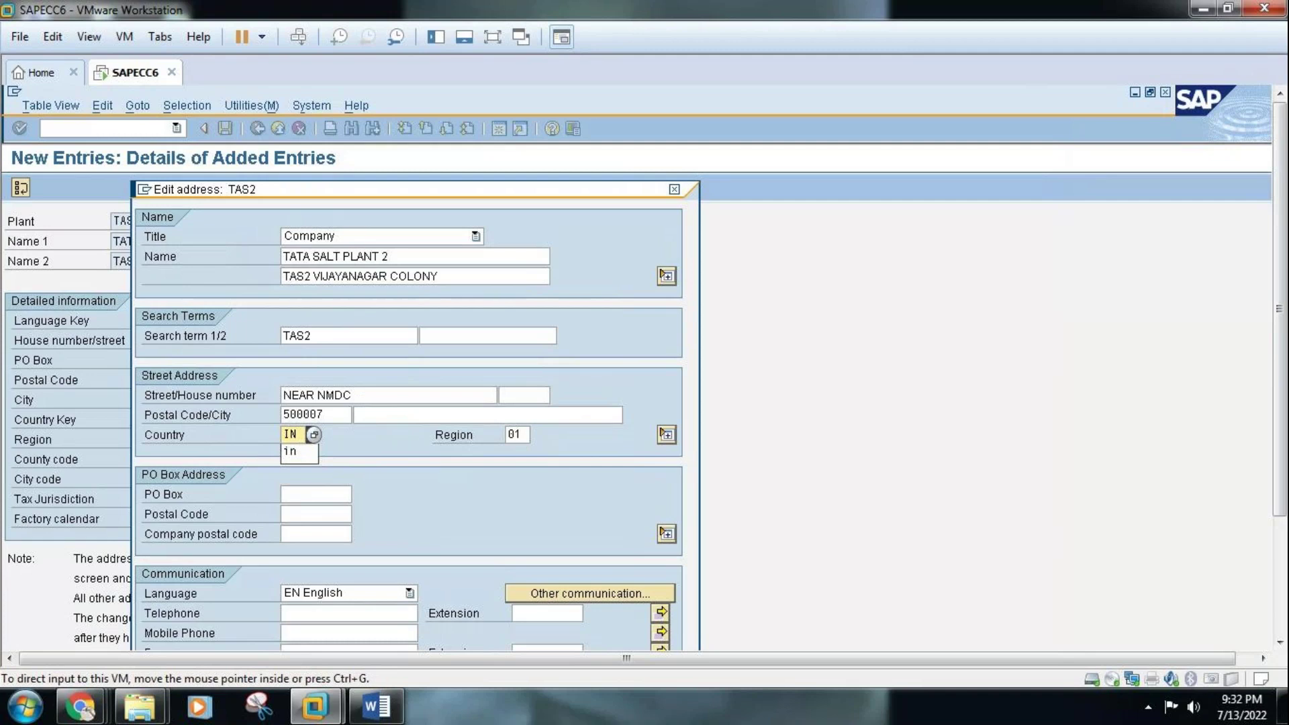
scroll(1279, 403, "down", 5)
left_click(150, 602)
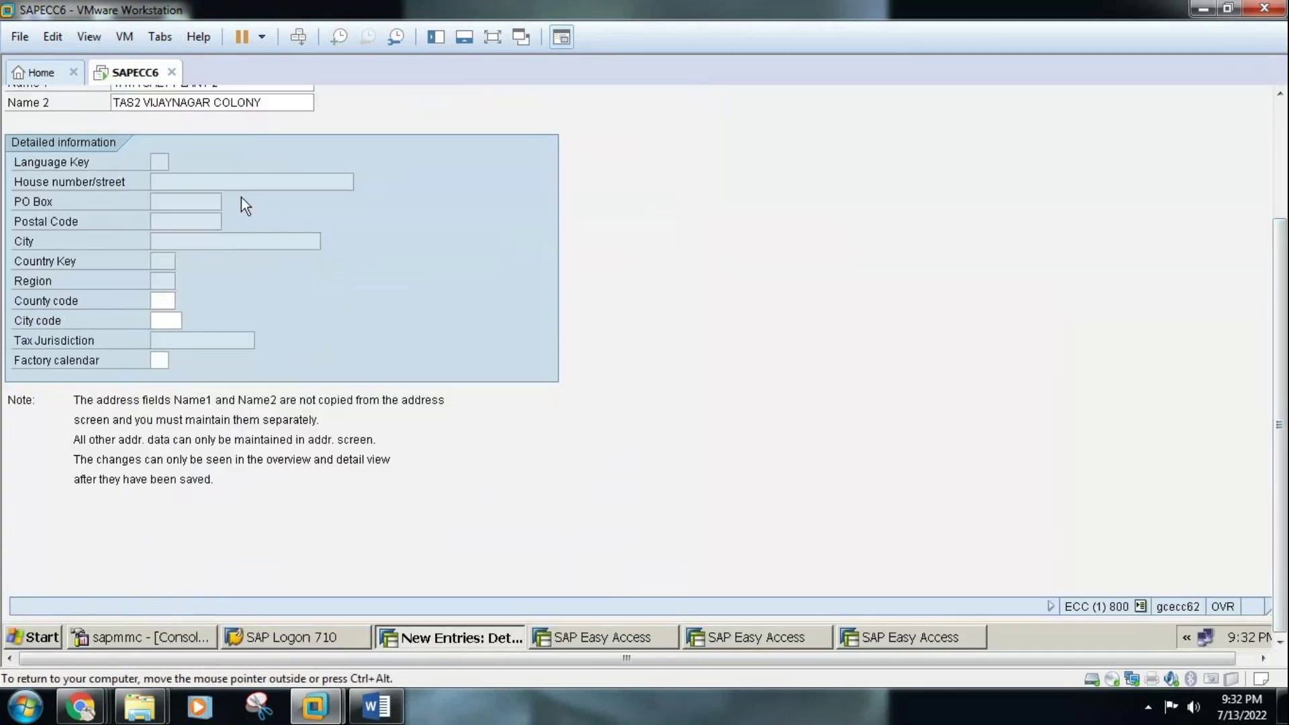
Save plant TAS2, confirming its address, and return to the plants overview
left_click(1279, 148)
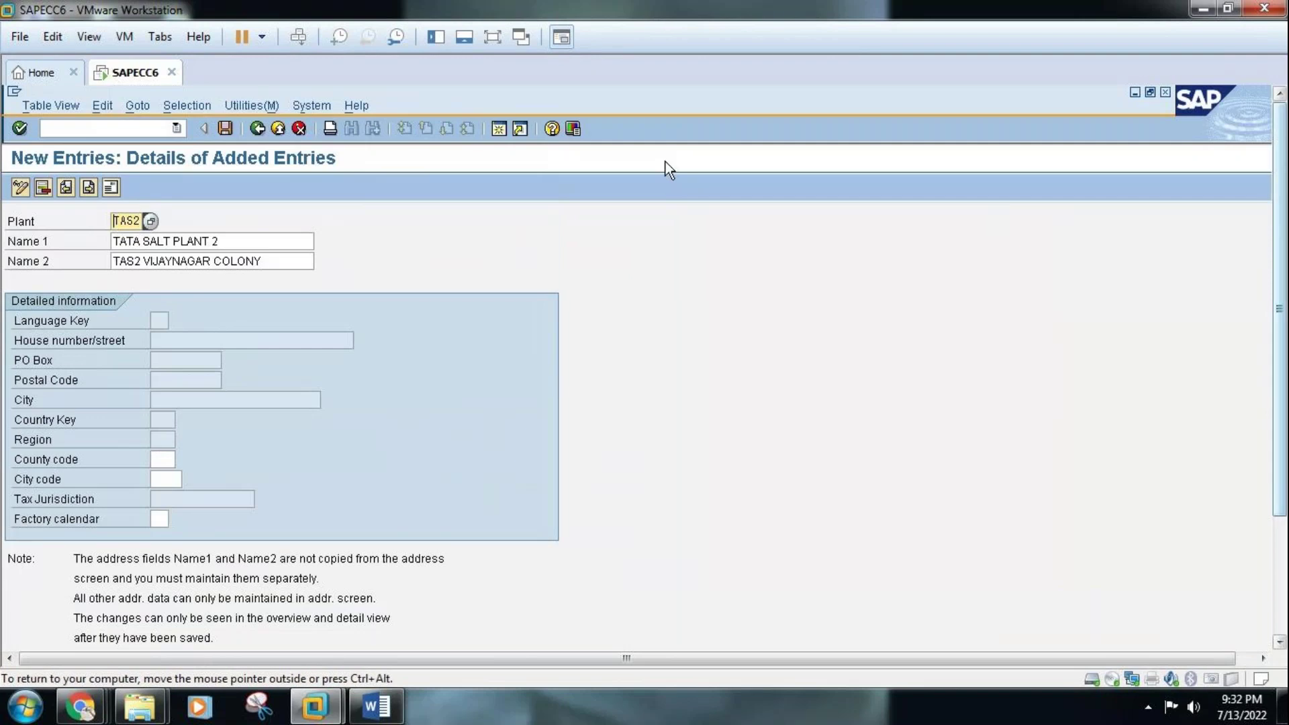
left_click(225, 129)
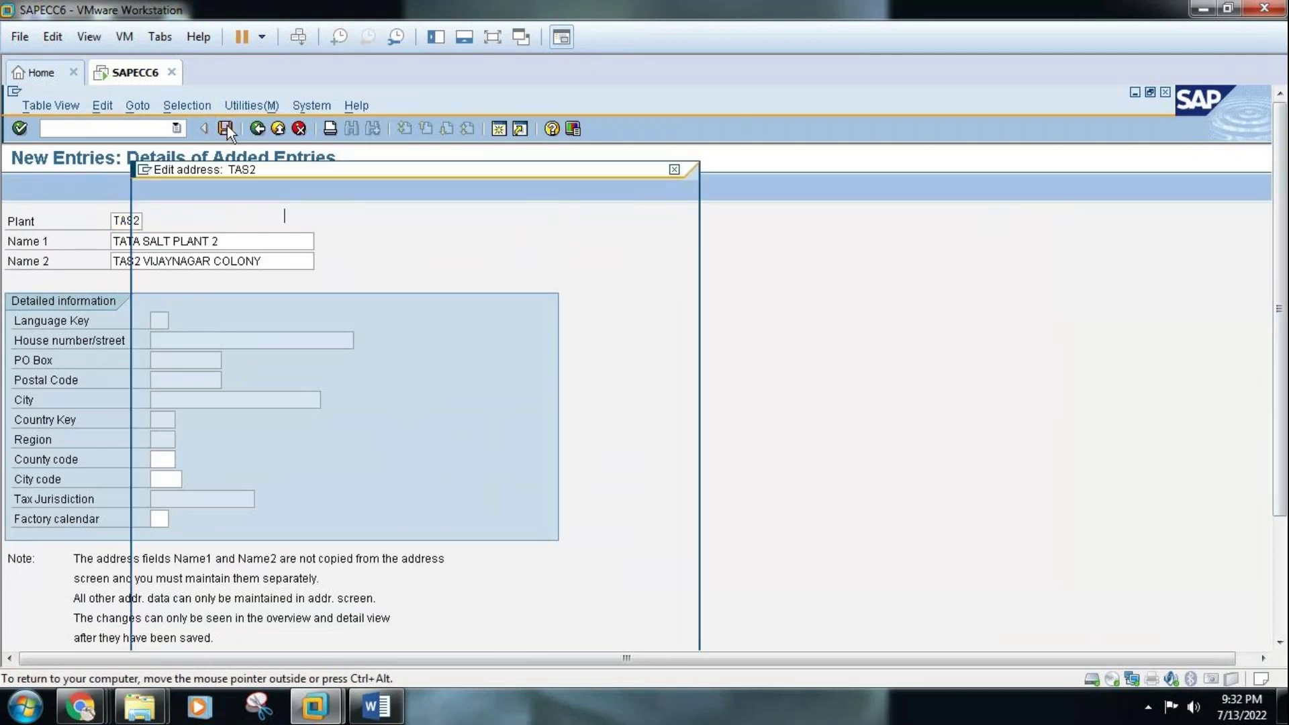
left_click(1281, 608)
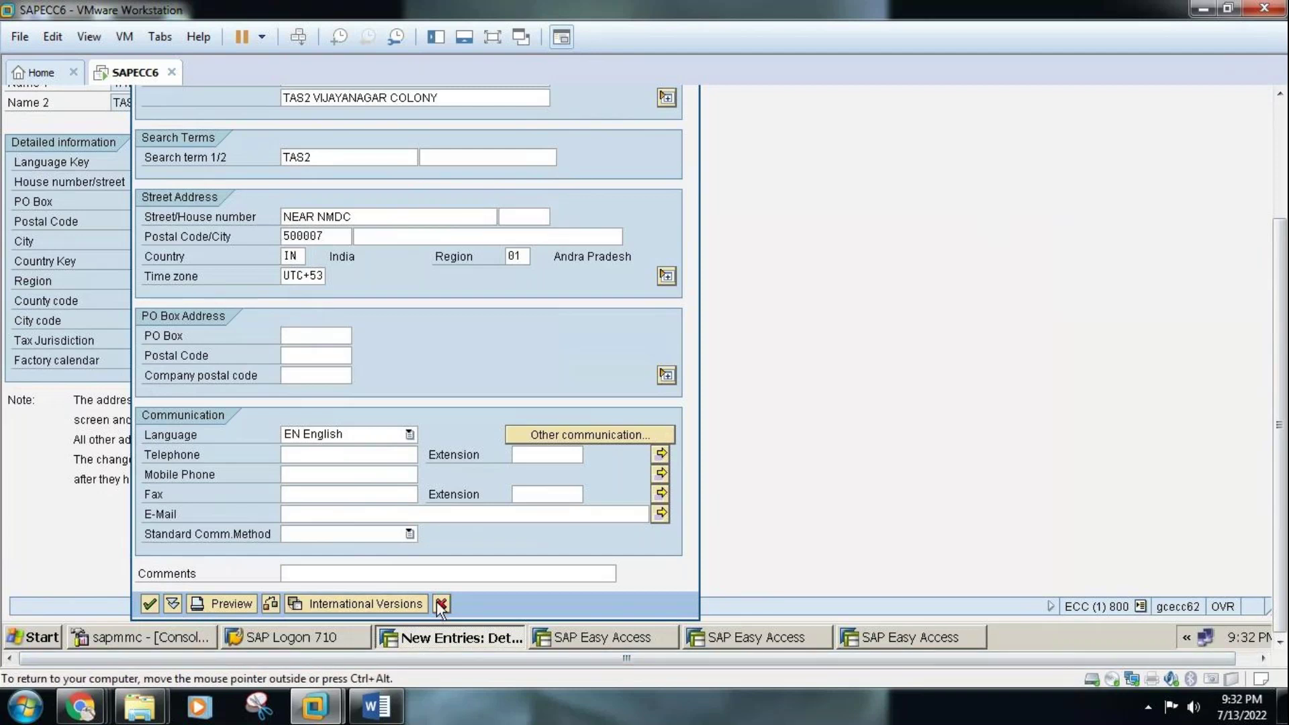
left_click(149, 603)
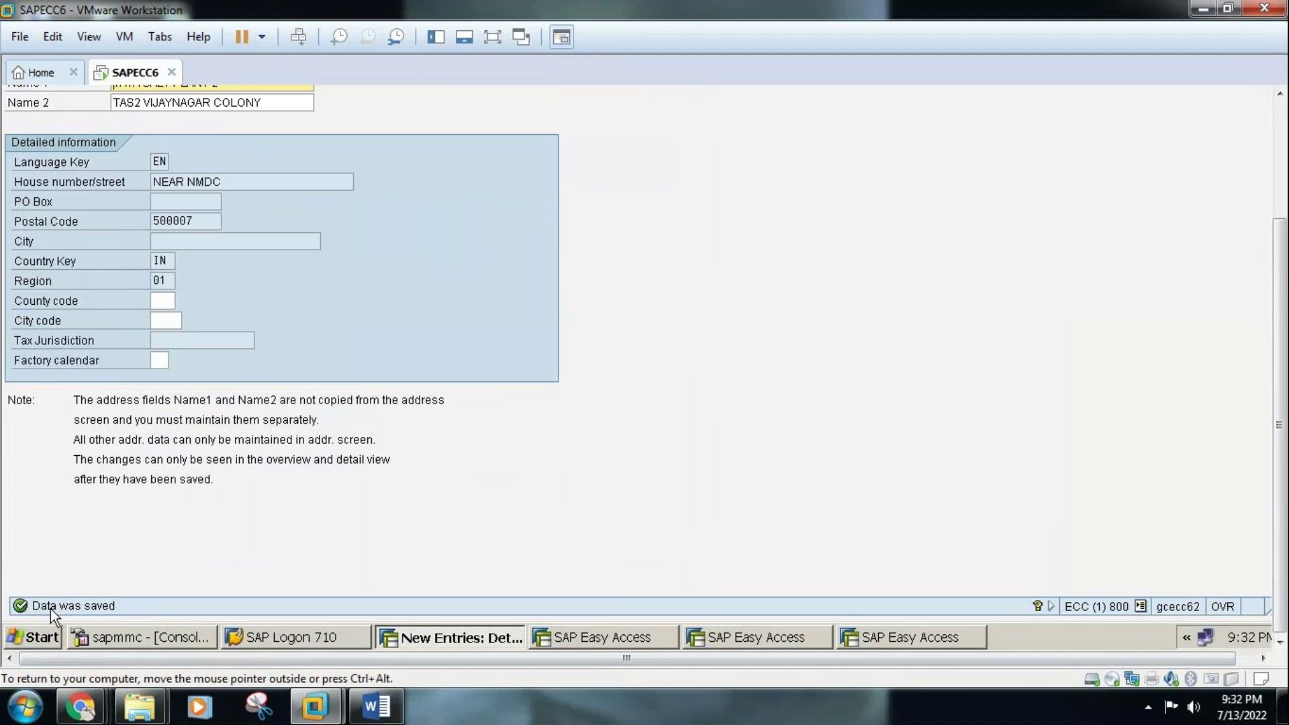
left_click(1275, 115)
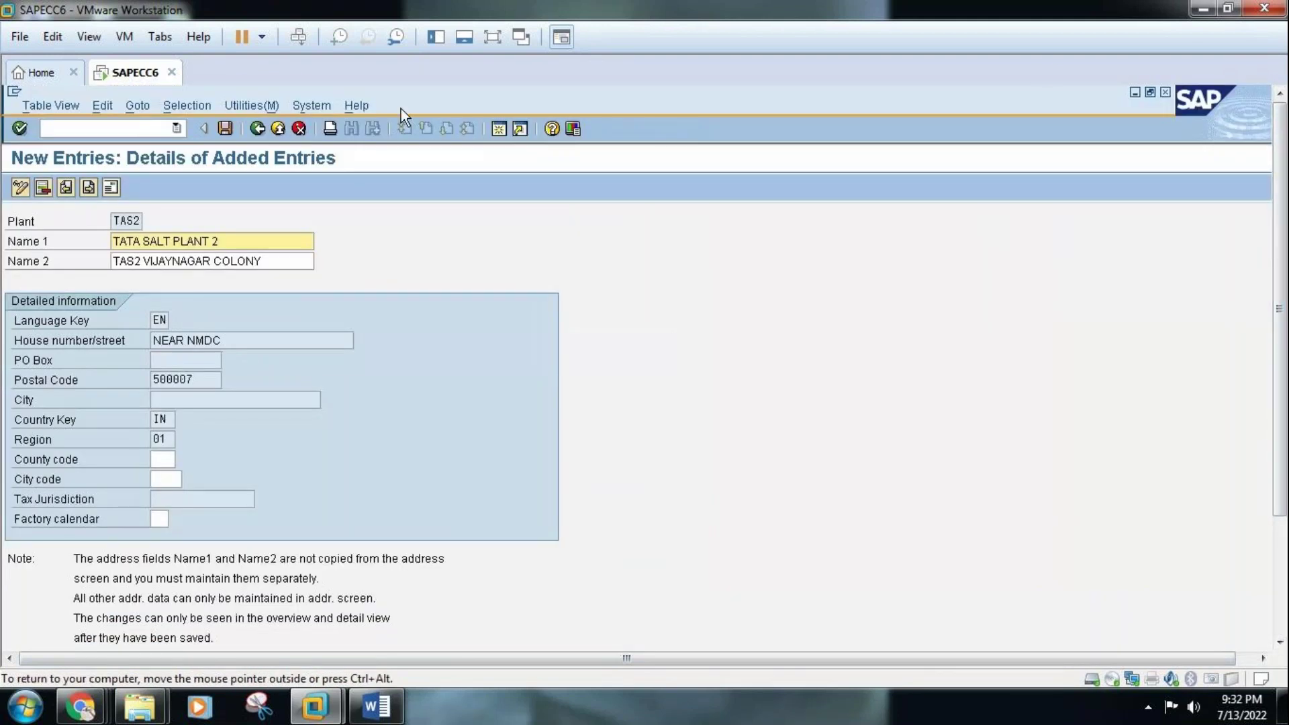
left_click(258, 127)
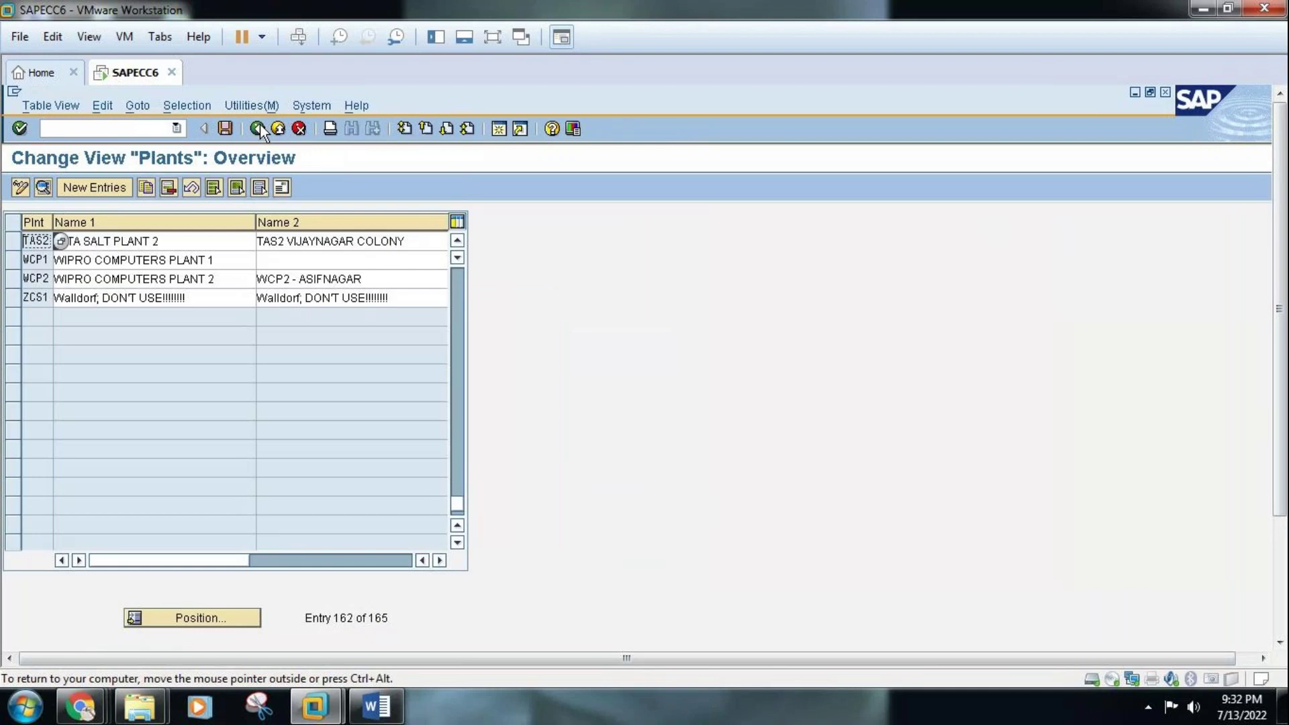
Go back to the plant activities and open Copy, delete, check plant
left_click(258, 127)
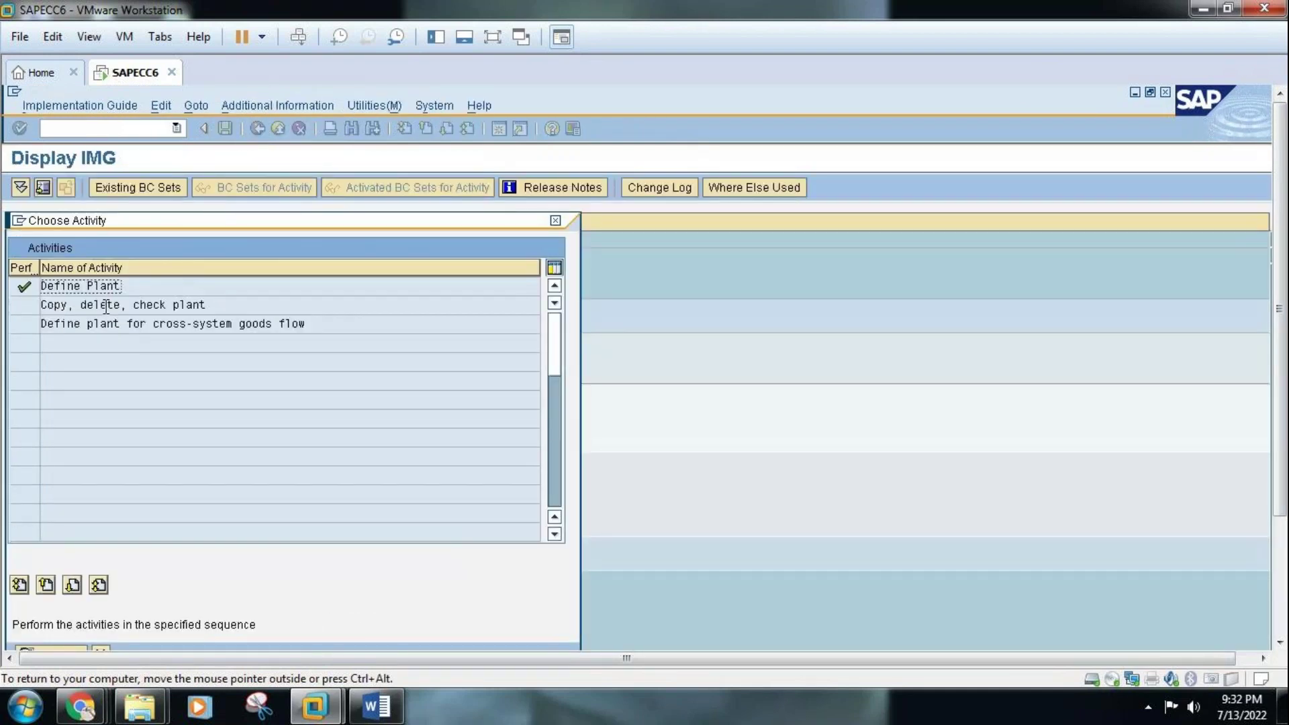
left_click(383, 707)
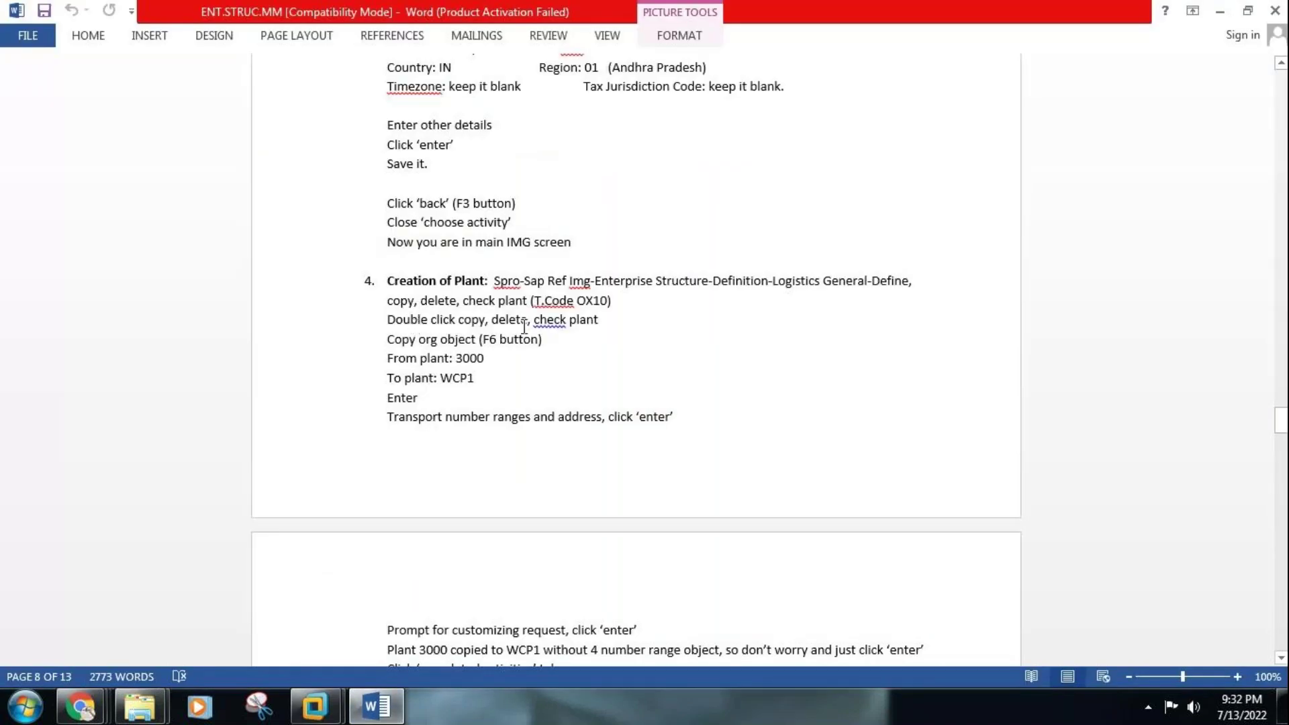
left_click(371, 712)
double_click(112, 306)
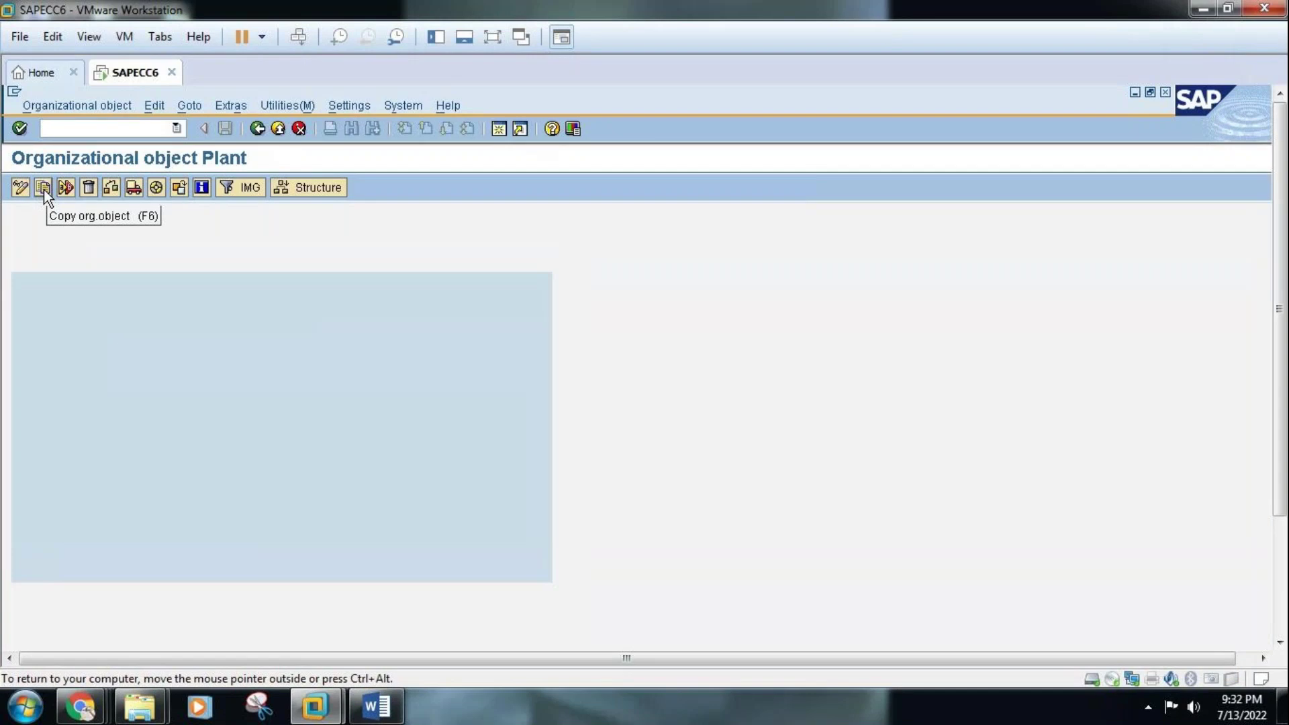
Consult the Word plant-copy notes and start copying a plant organizational object
left_click(376, 706)
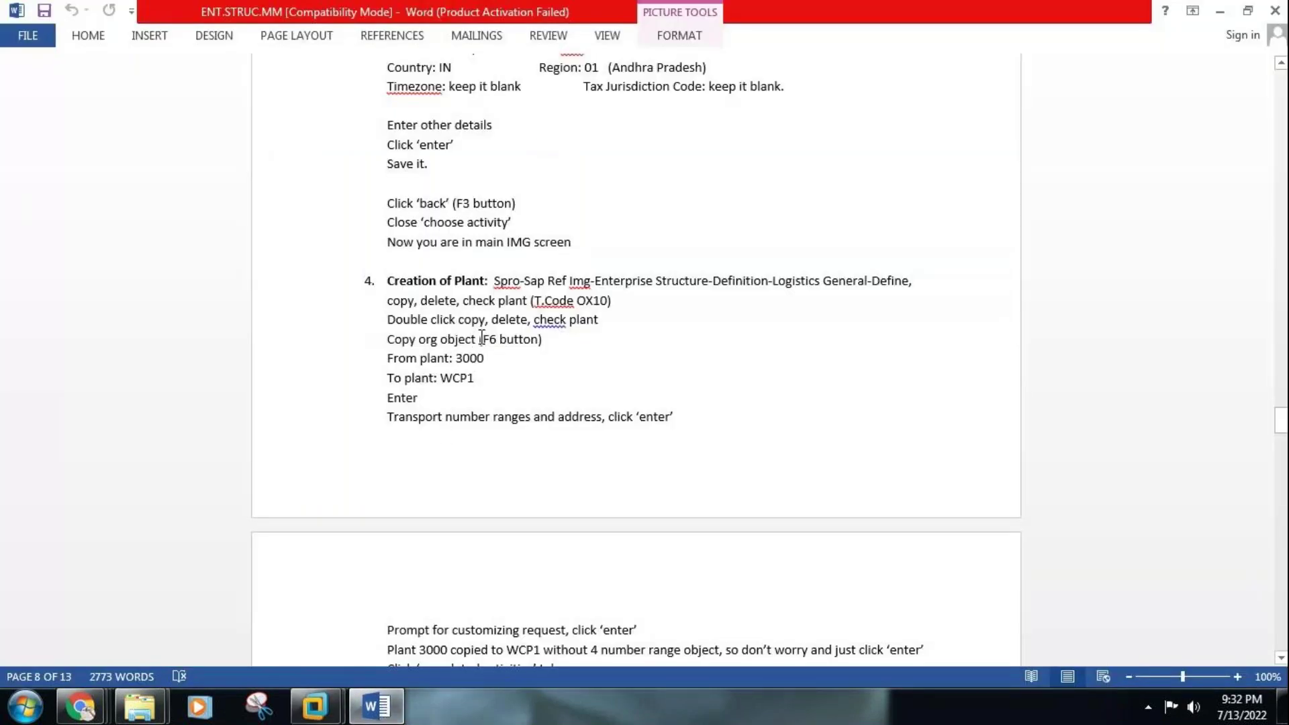
left_click(375, 708)
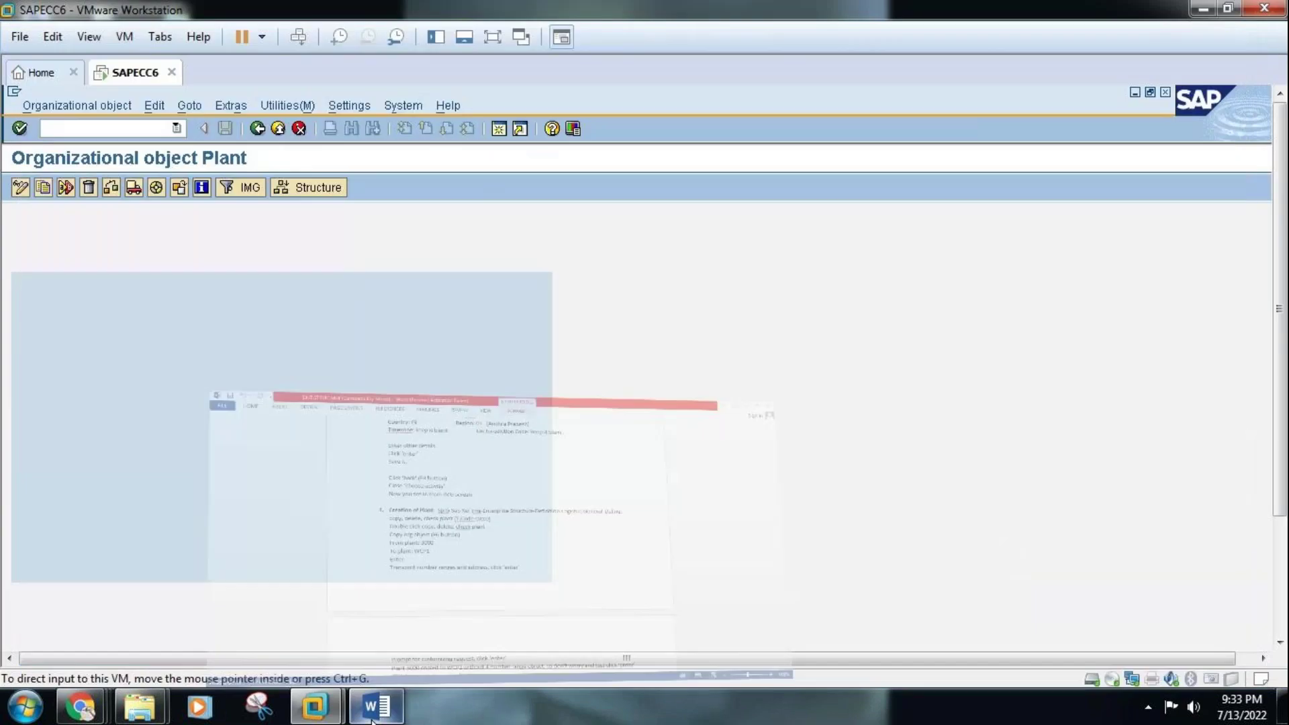
left_click(43, 192)
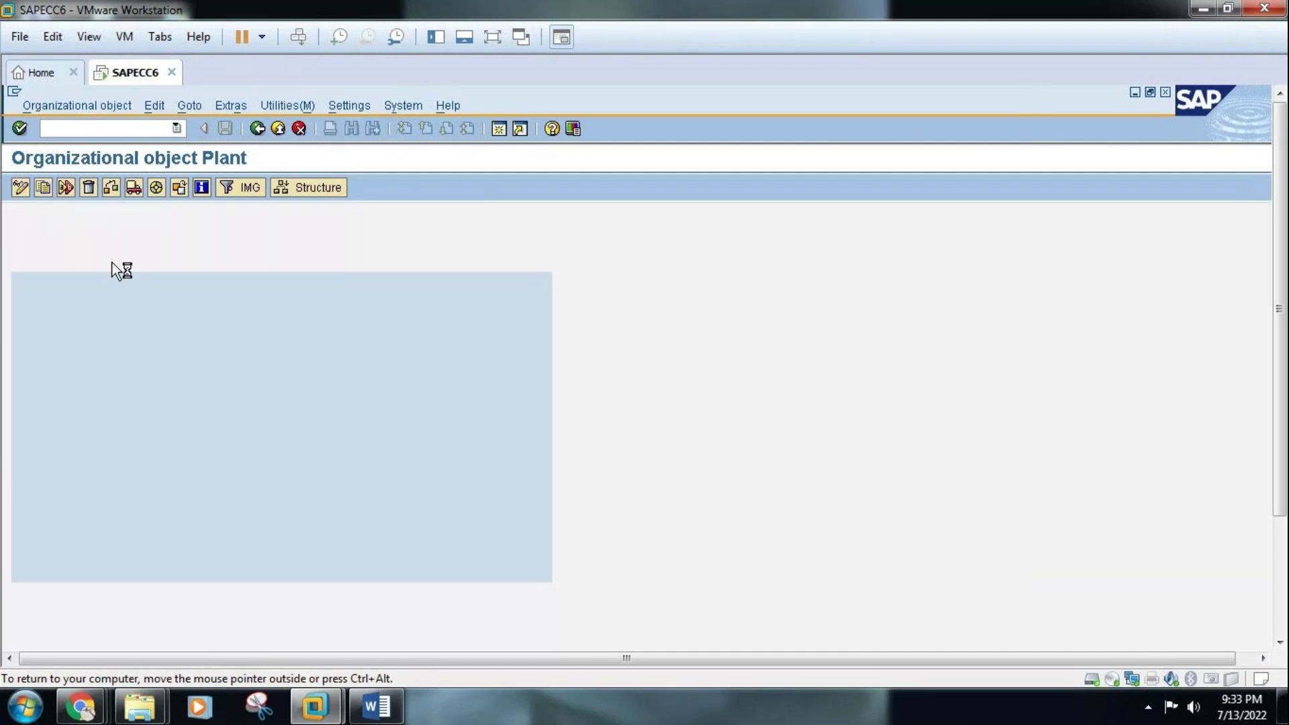
left_click(378, 708)
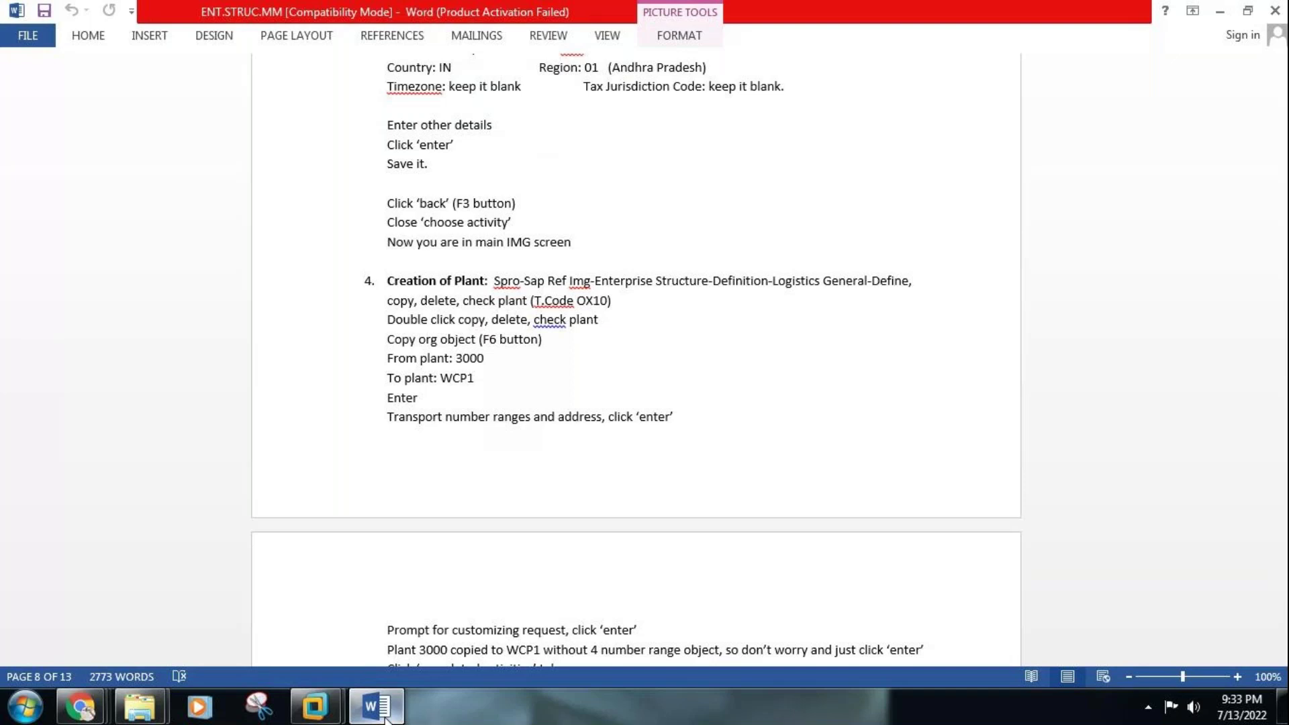
Return from the Word plant-creation notes to SAP's plant Copy dialog
left_click(315, 706)
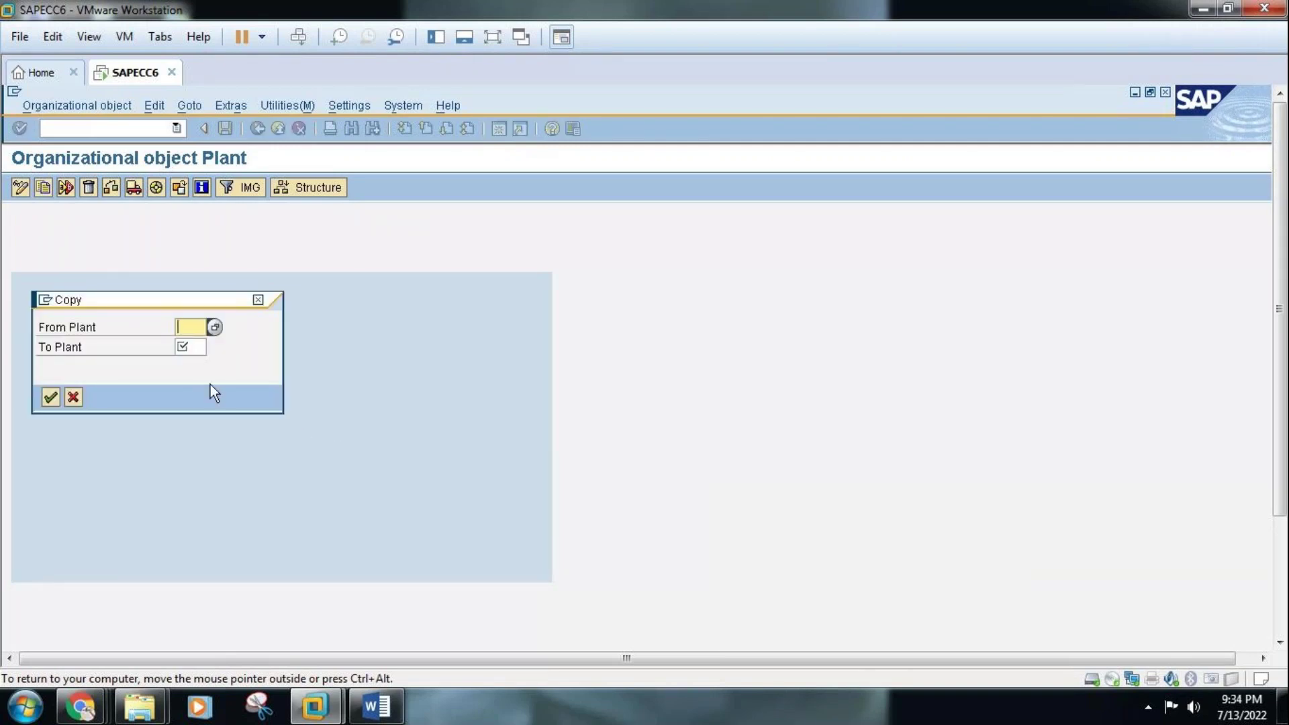
Search the plant list and pick plant 3000 as the From Plant
left_click(214, 327)
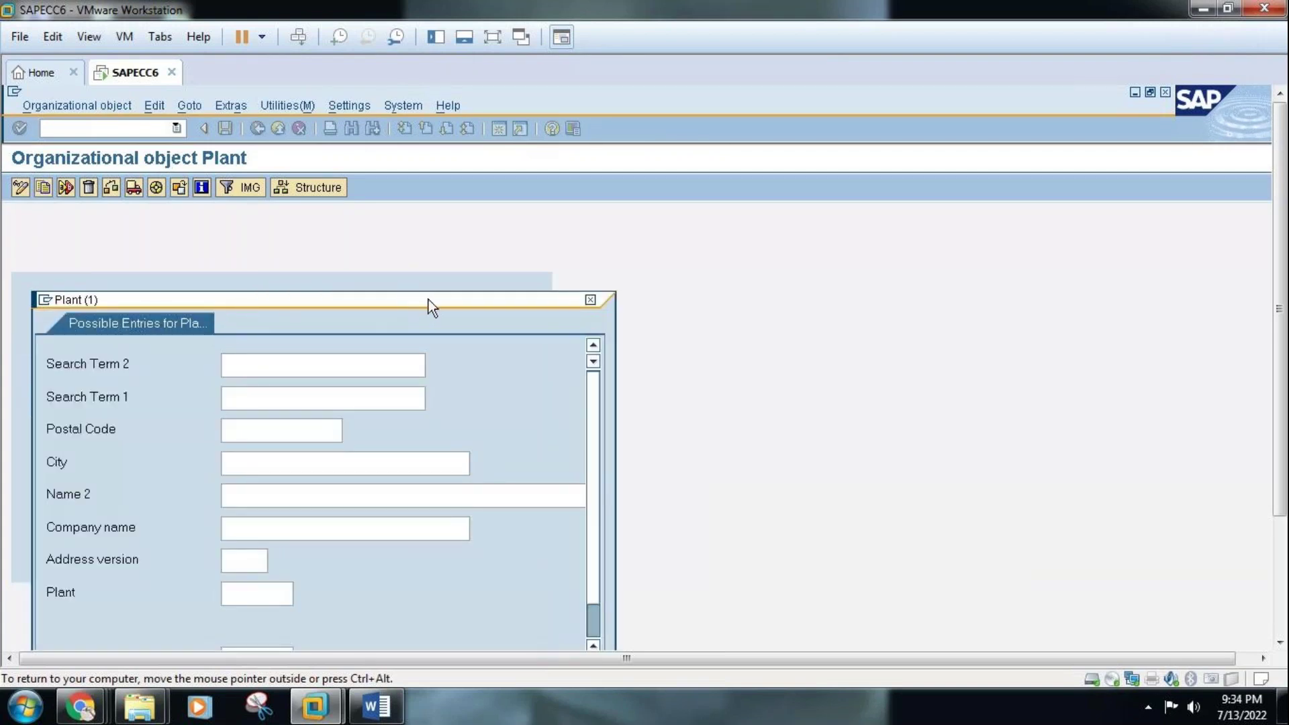
left_click_drag(429, 300, 524, 138)
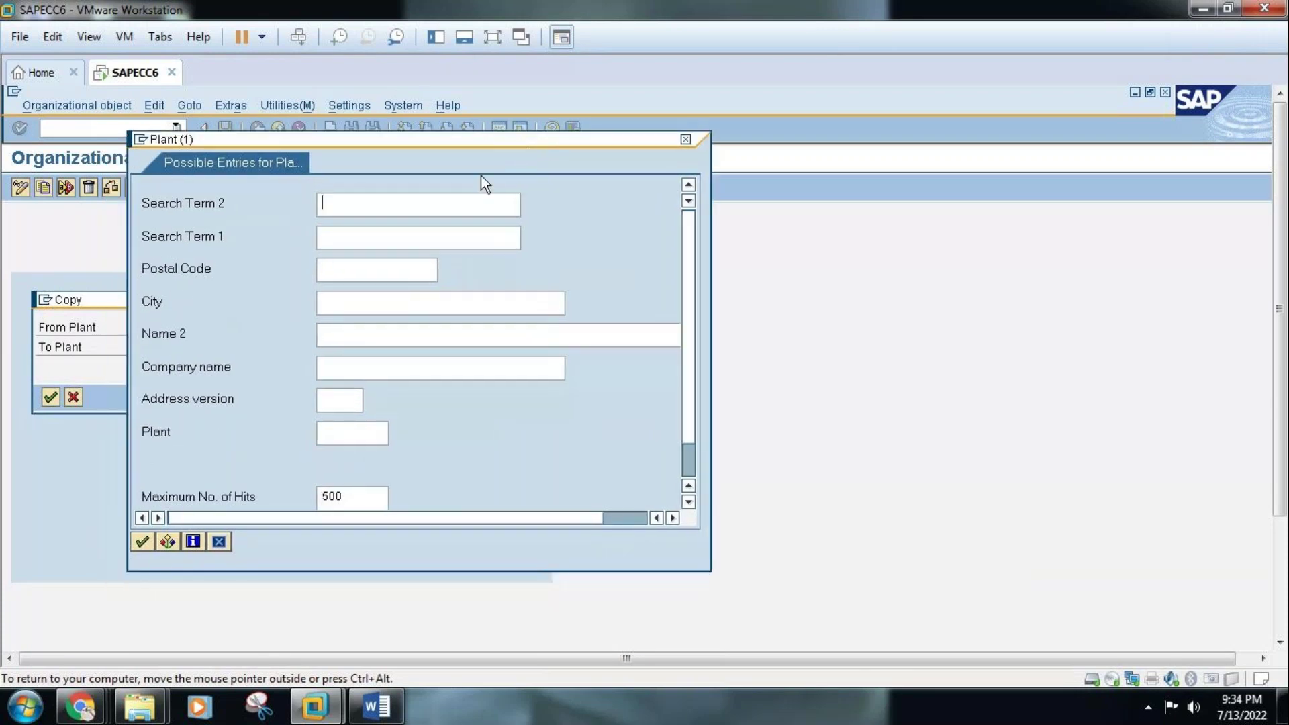
left_click(141, 541)
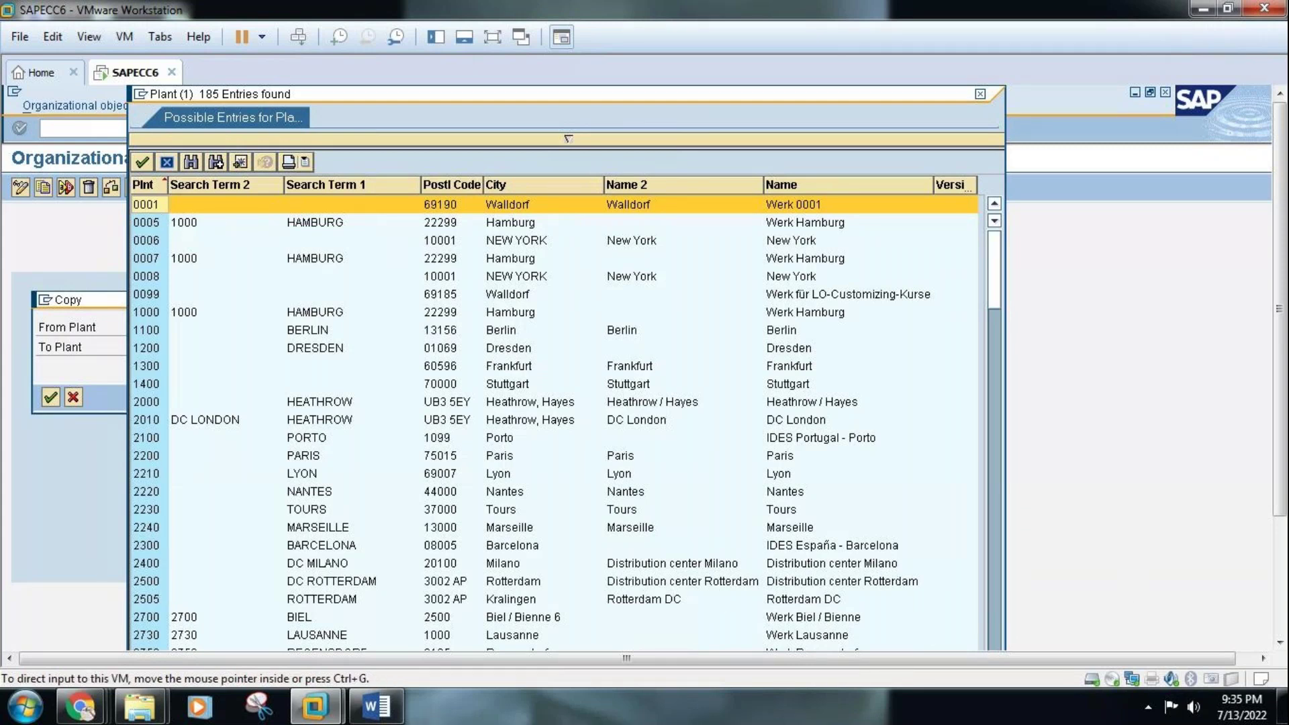
left_click(1280, 642)
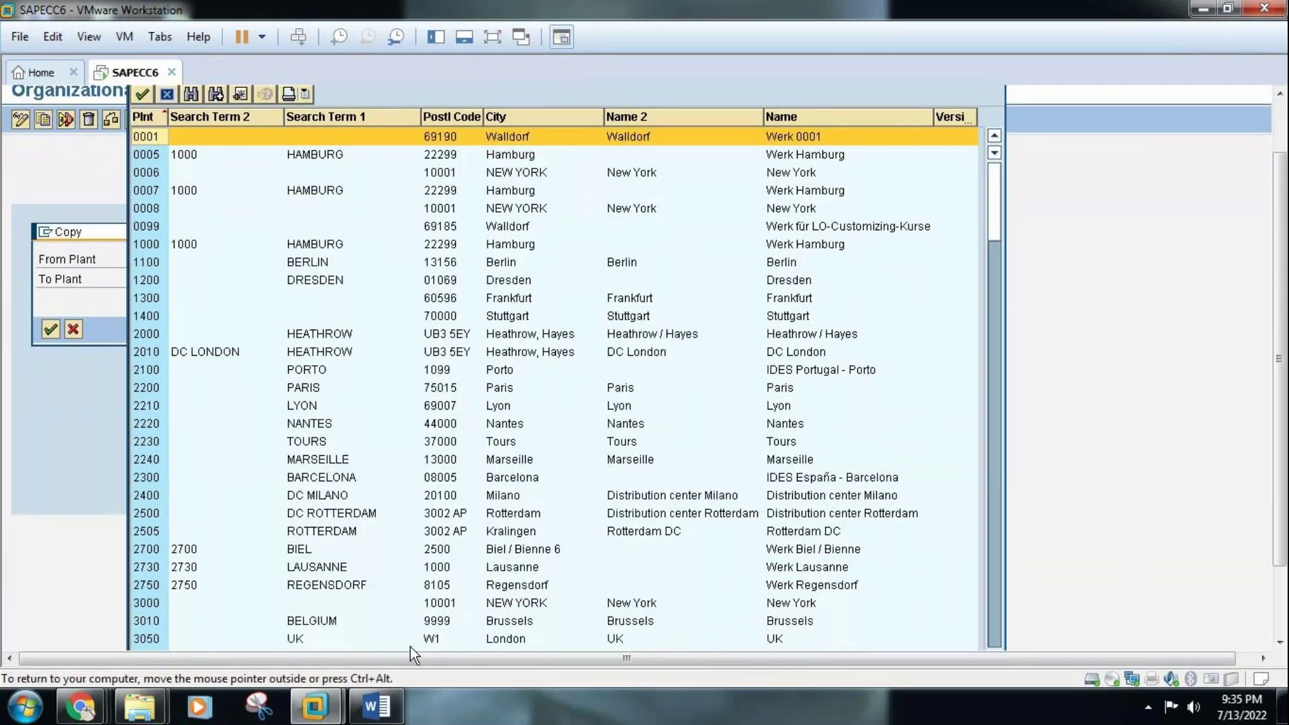
double_click(143, 604)
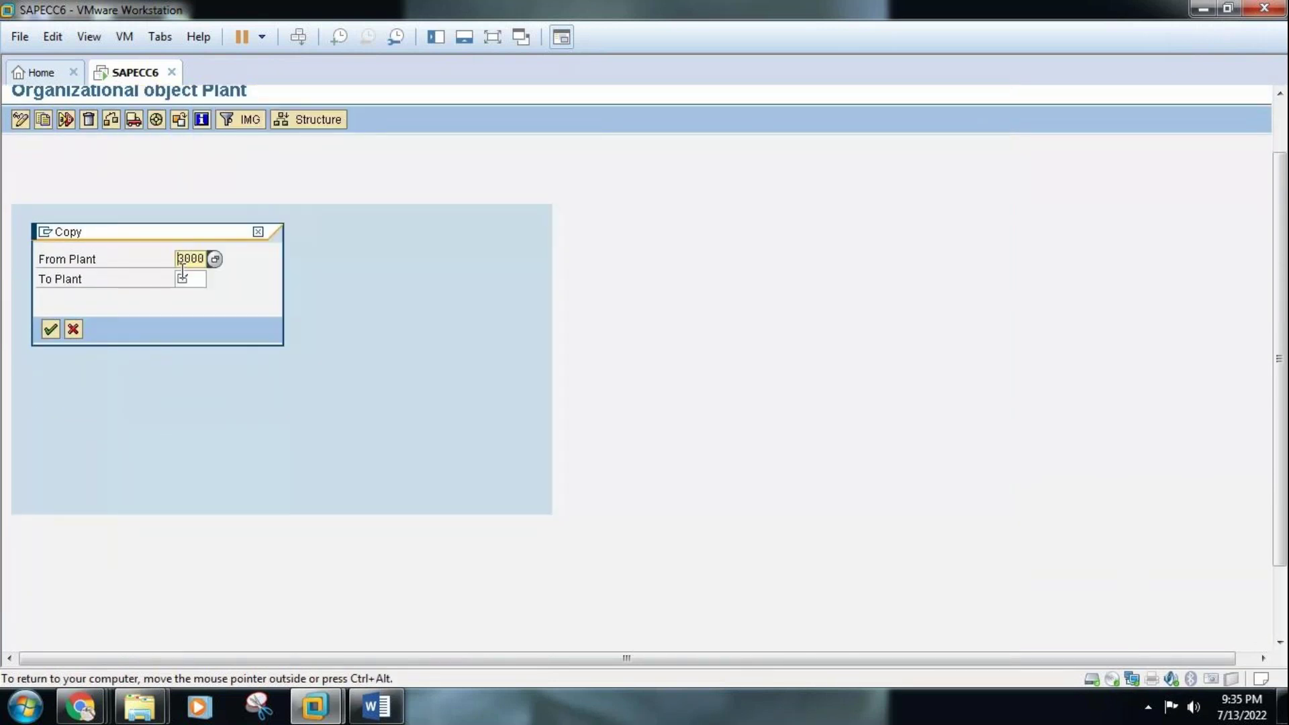
Enter TAS1 as the To Plant, checking the Word notes, and confirm copying 3000 to TAS1
left_click(183, 278)
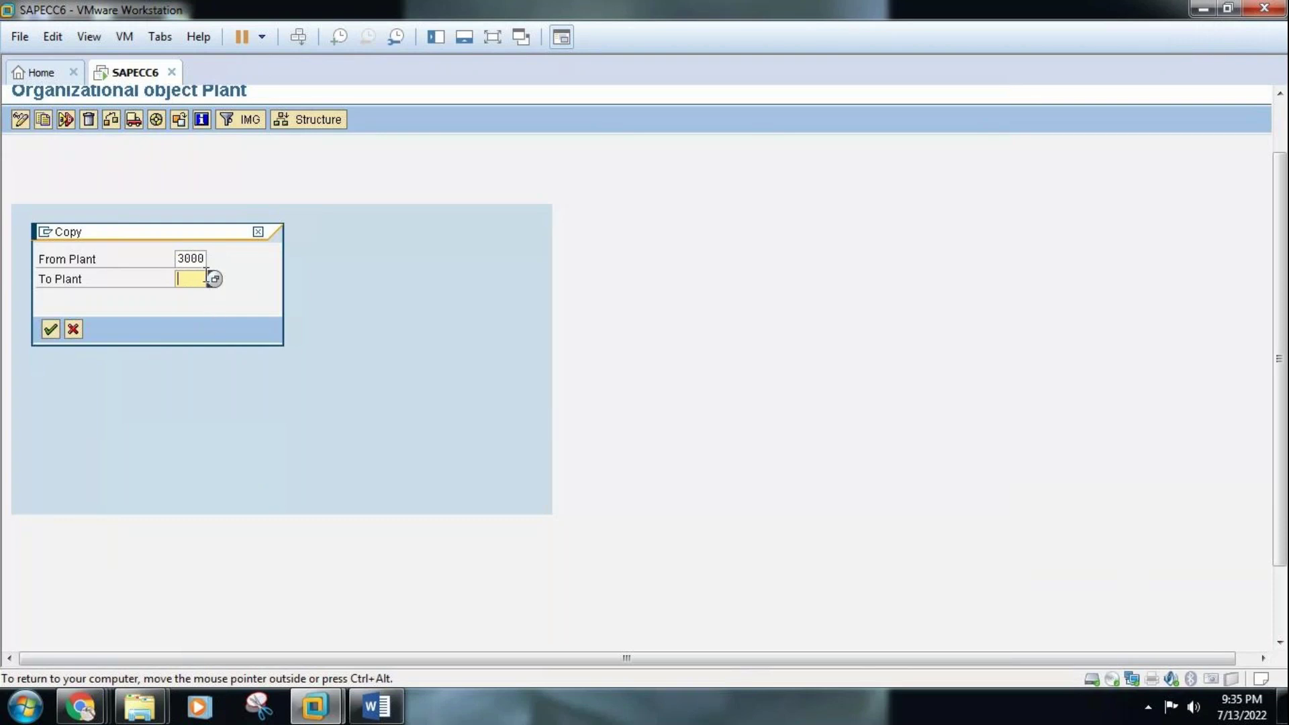
type("TAS1")
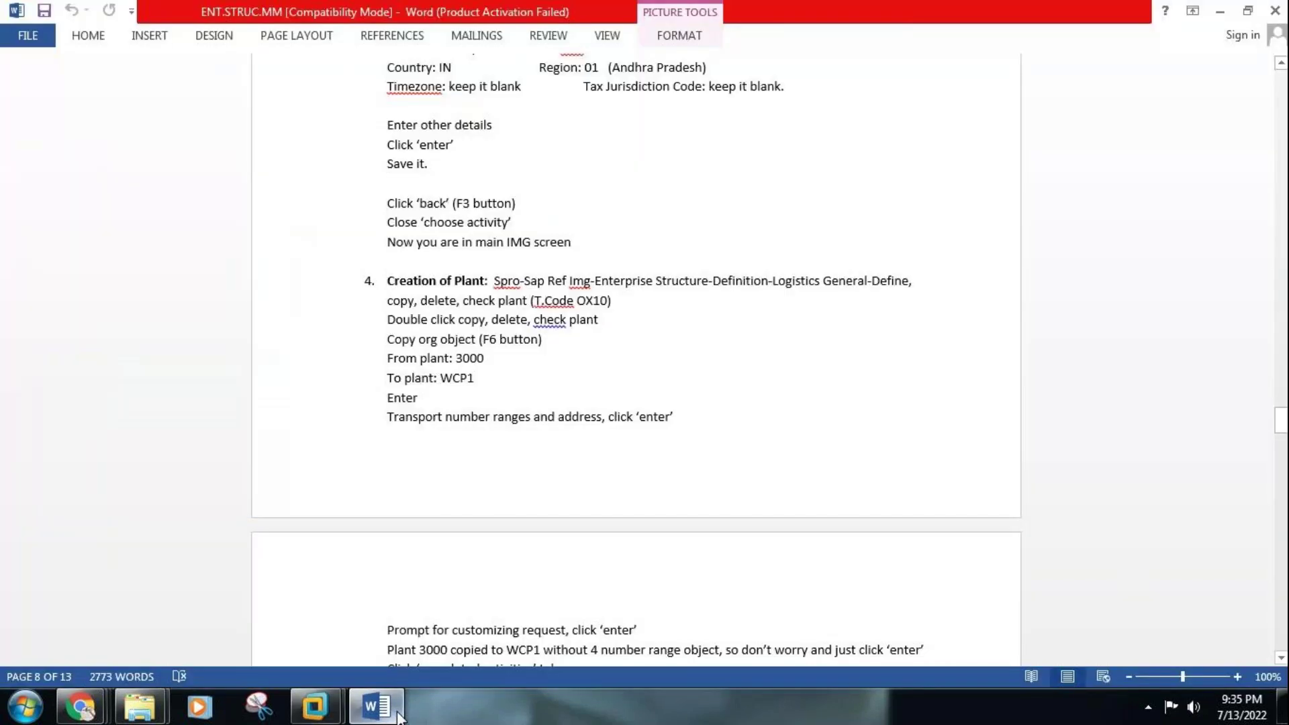
left_click(396, 713)
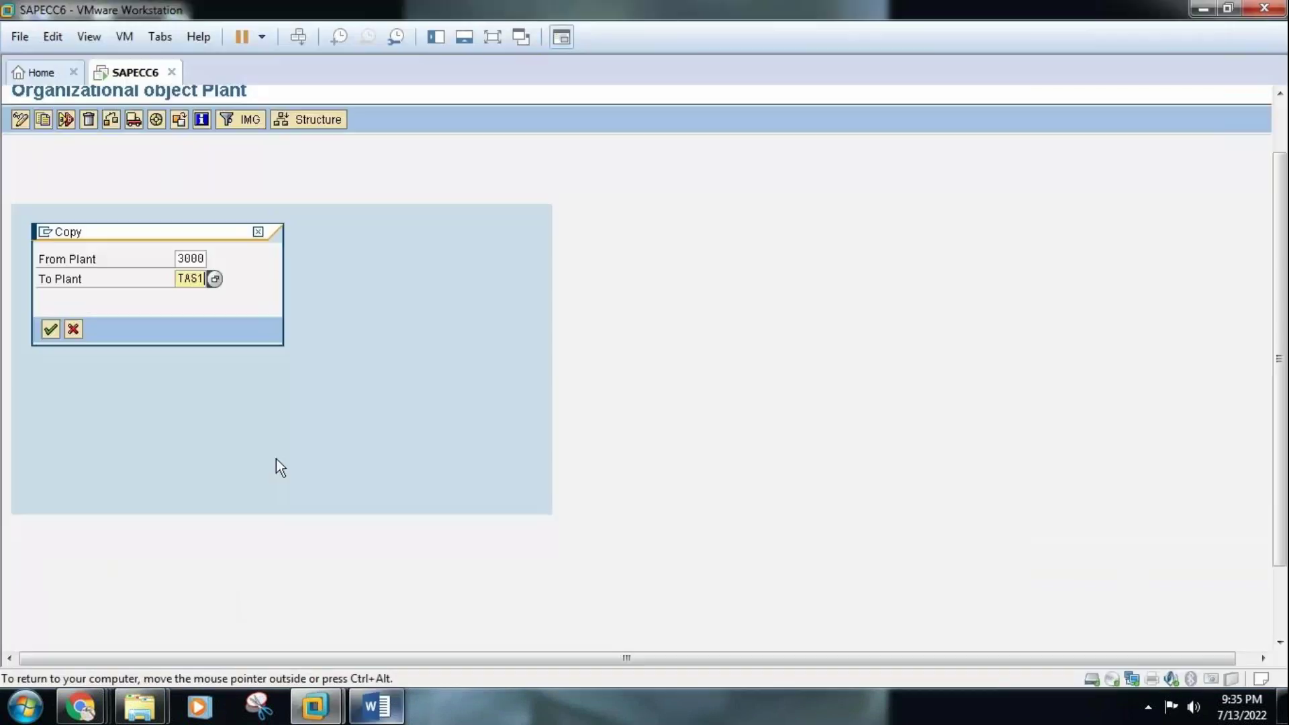
left_click(203, 279)
type("TAS1")
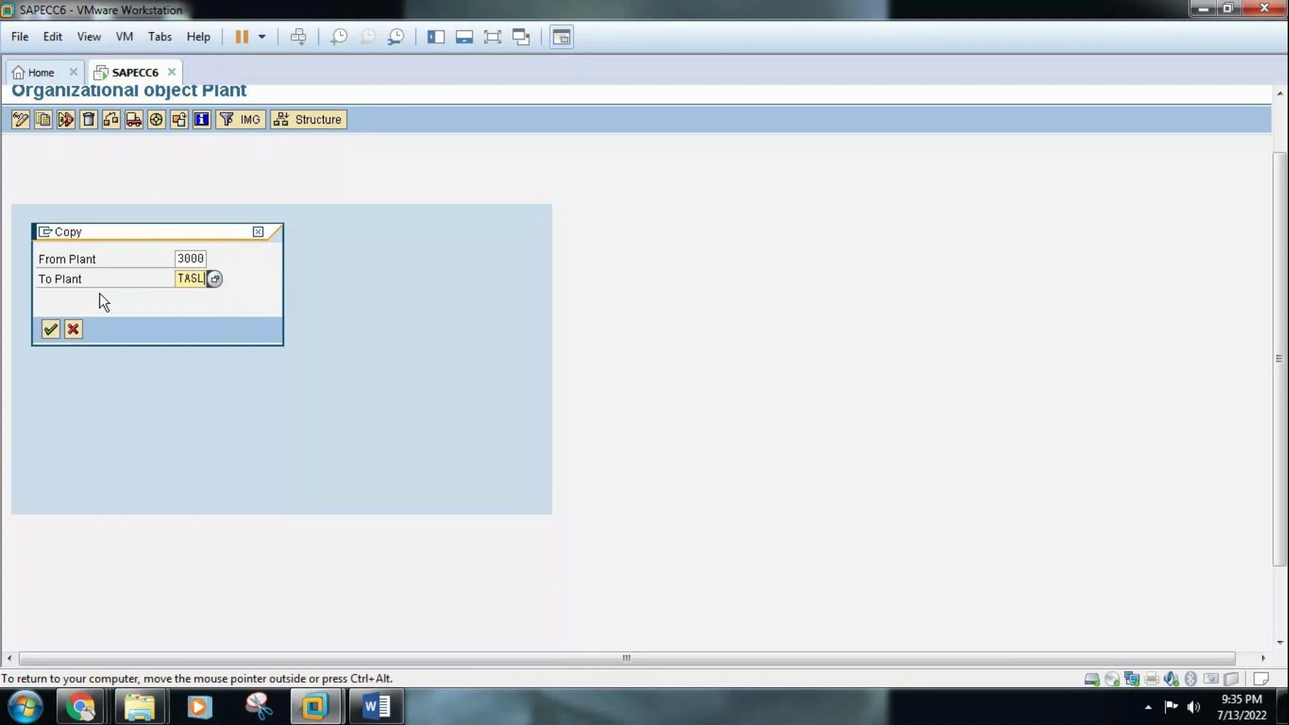
left_click(376, 706)
left_click(376, 707)
left_click(51, 330)
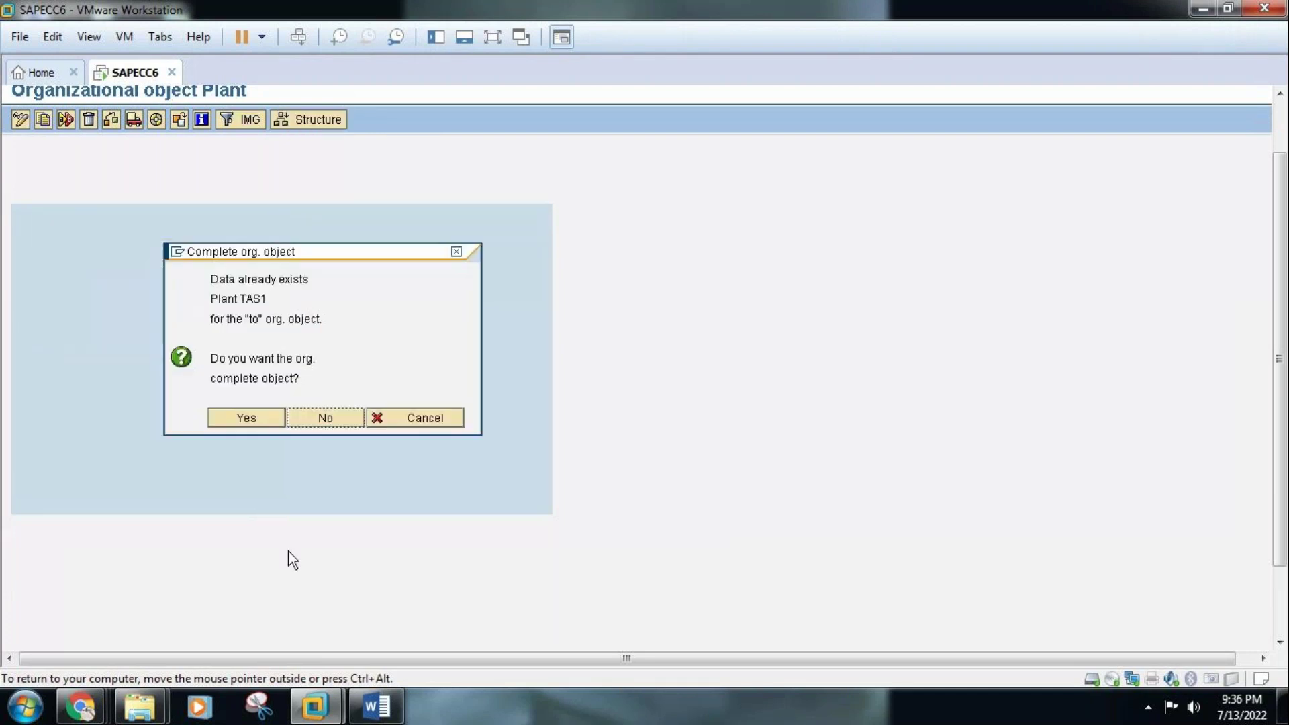
After checking the Word notes, agree to complete the existing plant TAS1
left_click(376, 706)
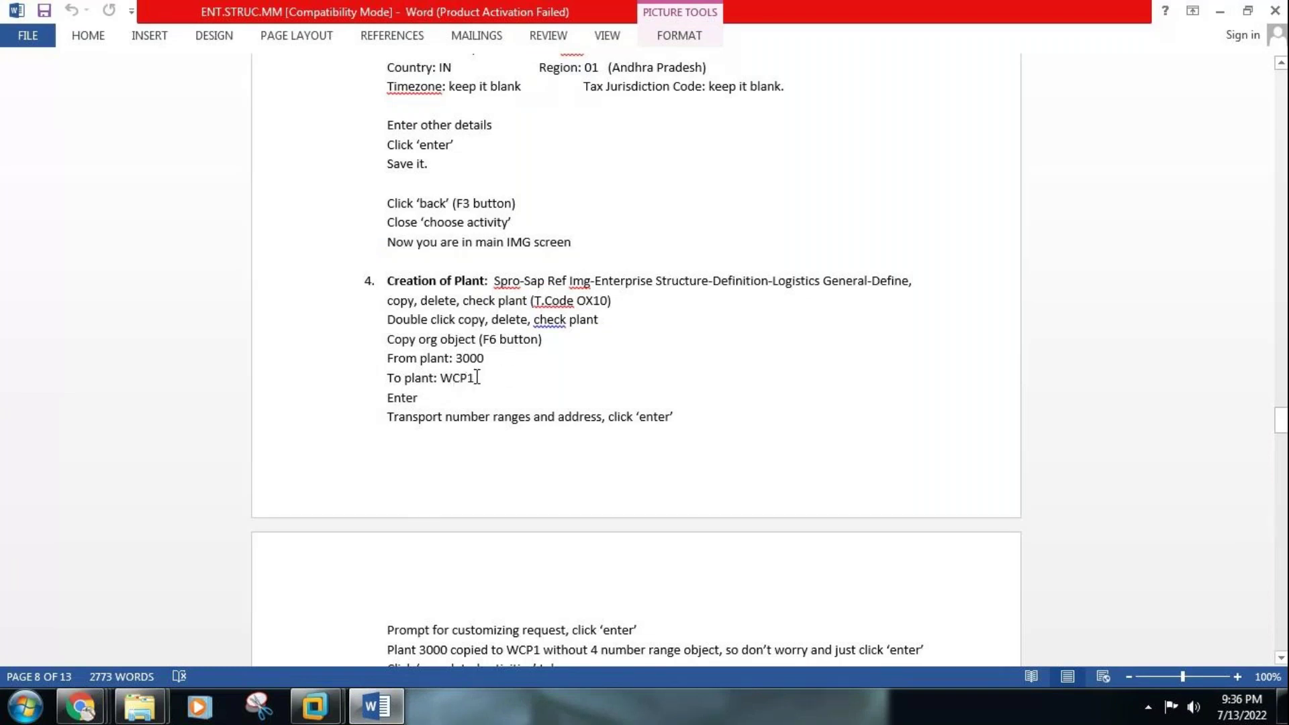
left_click(476, 377)
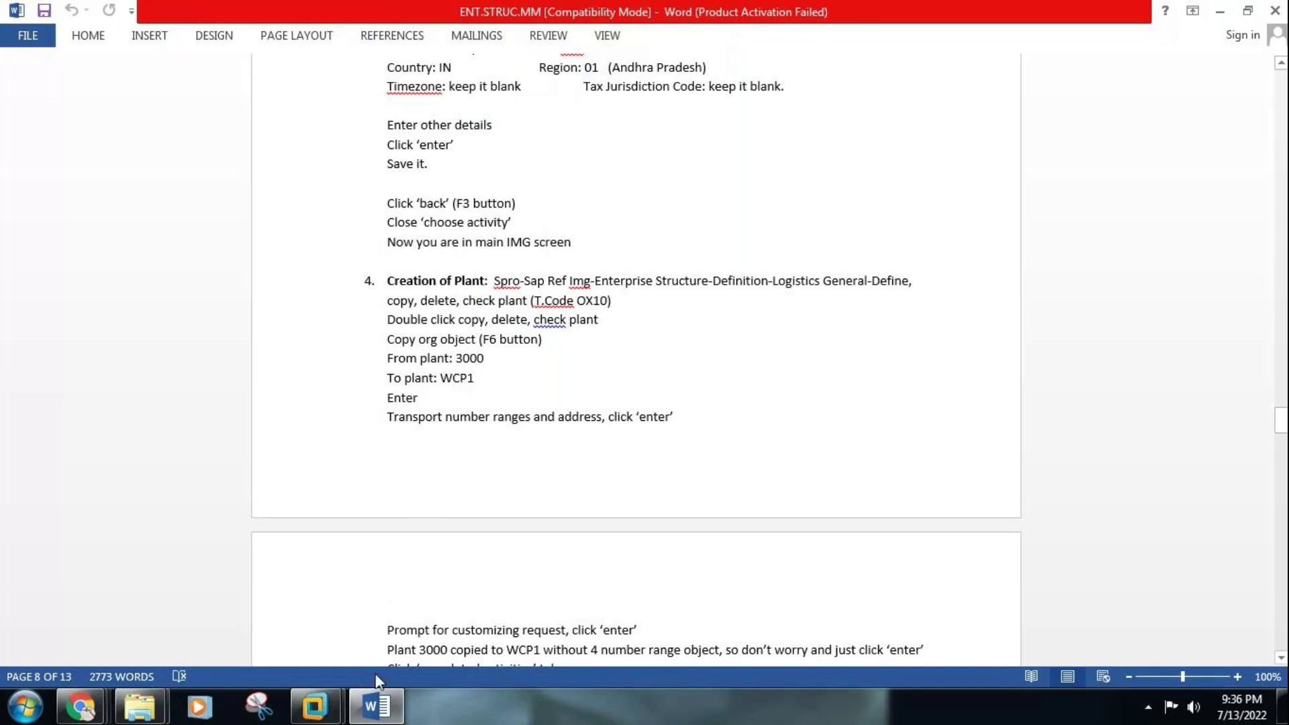
left_click(378, 707)
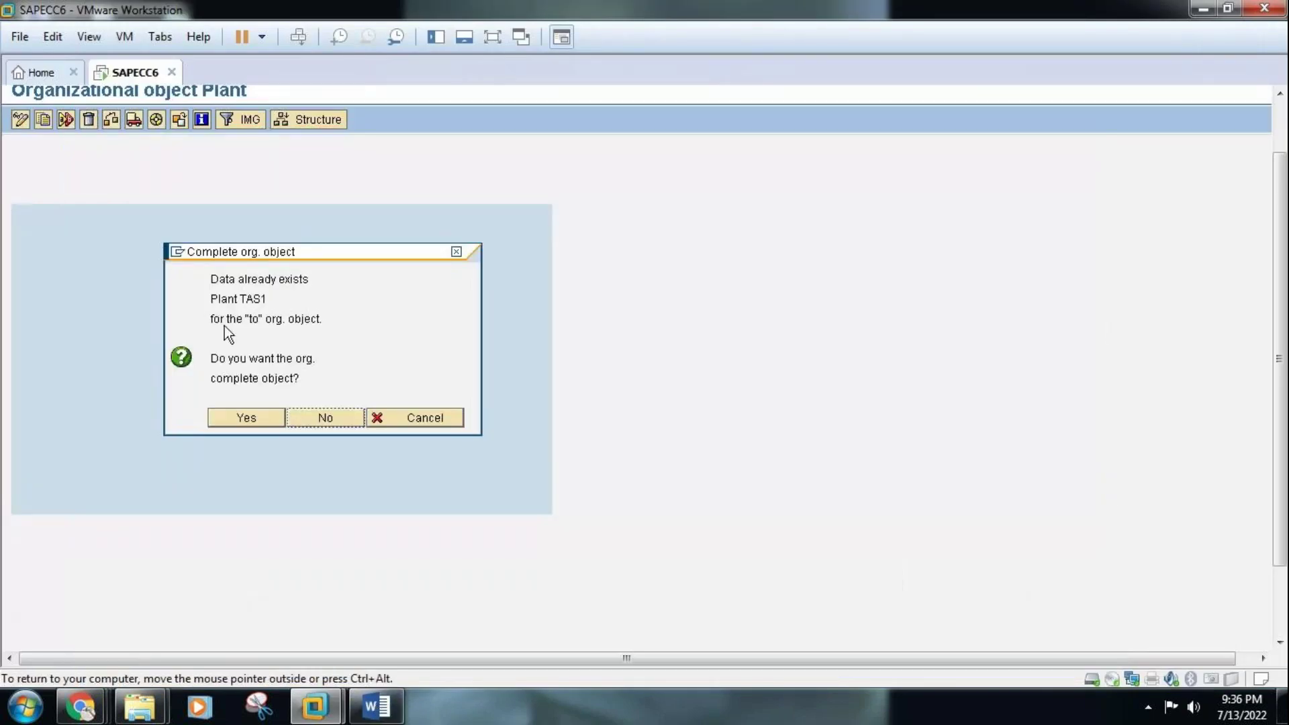
left_click(247, 418)
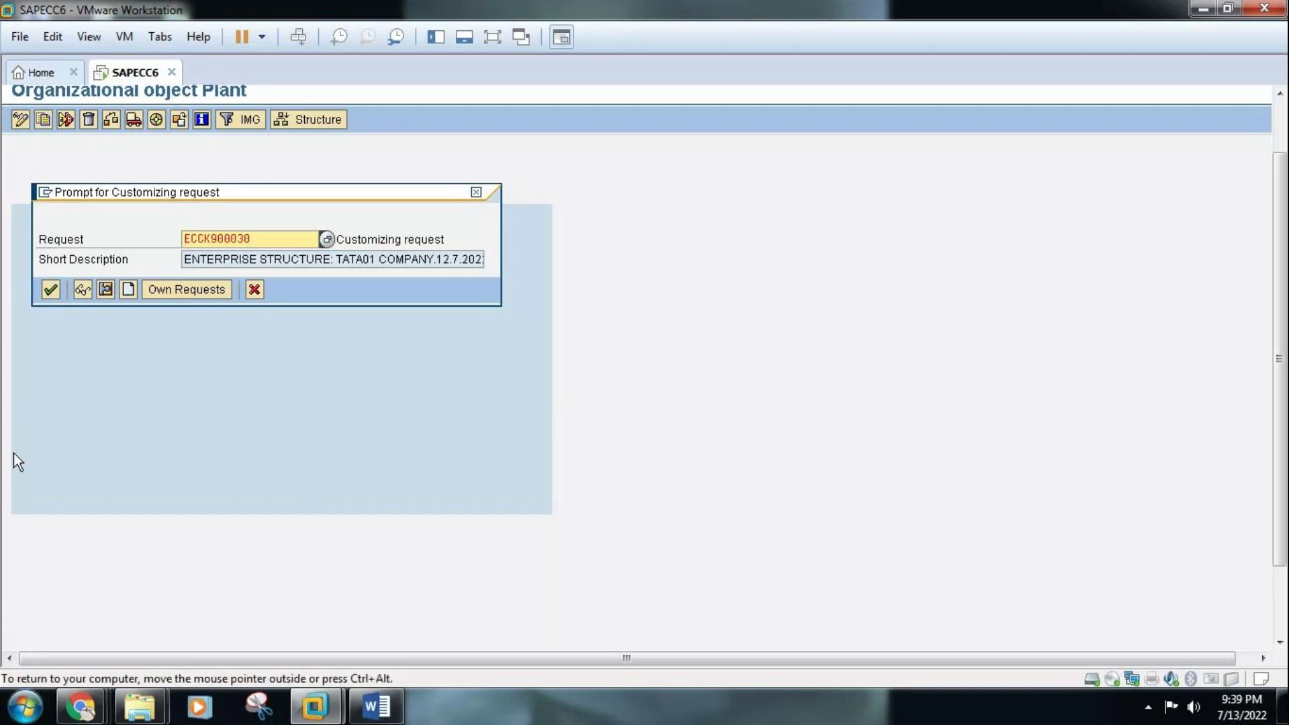
Accept request ECCK900030, transport the number ranges, and acknowledge 3000 completed to TAS1
left_click(47, 289)
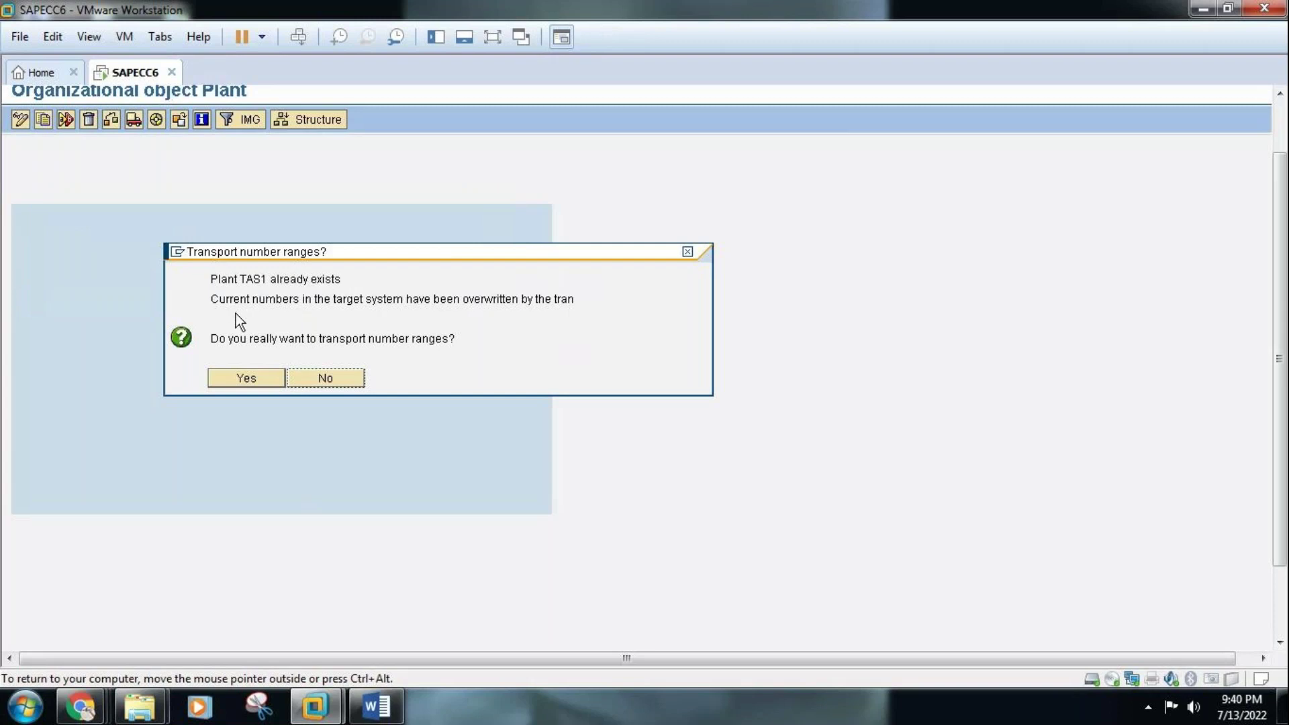
left_click(254, 380)
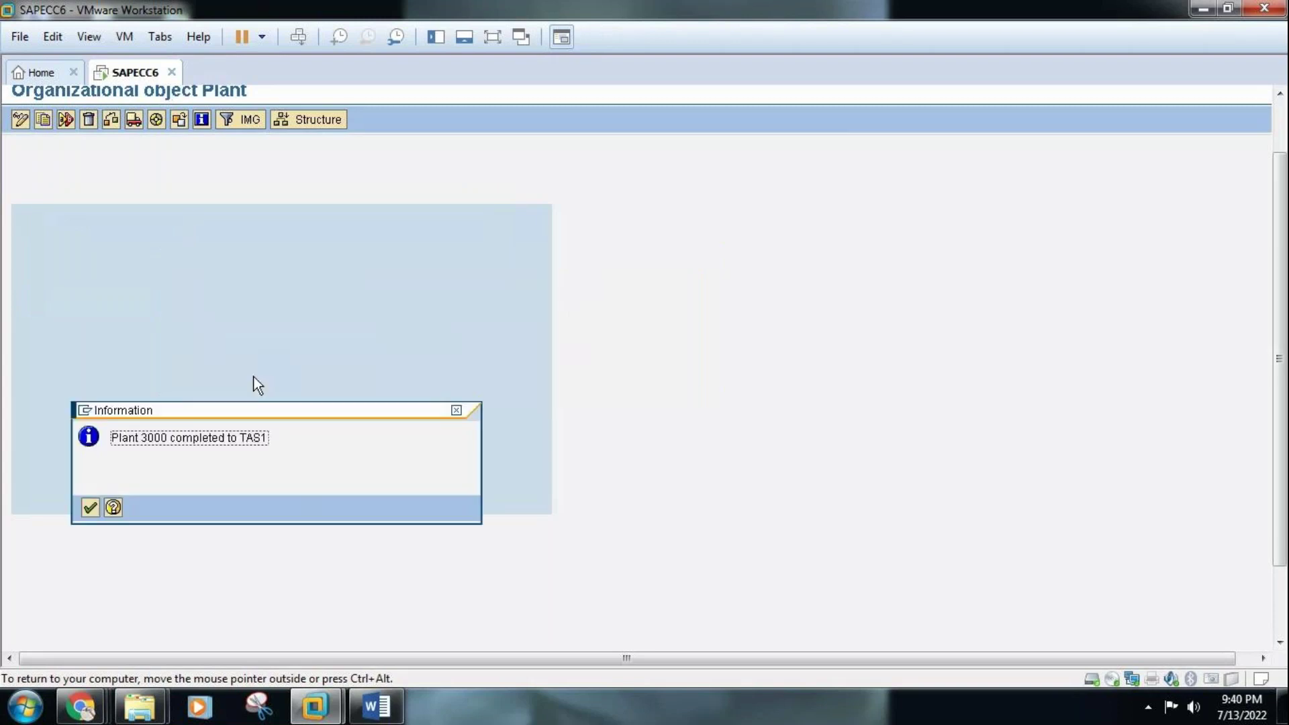
left_click(90, 508)
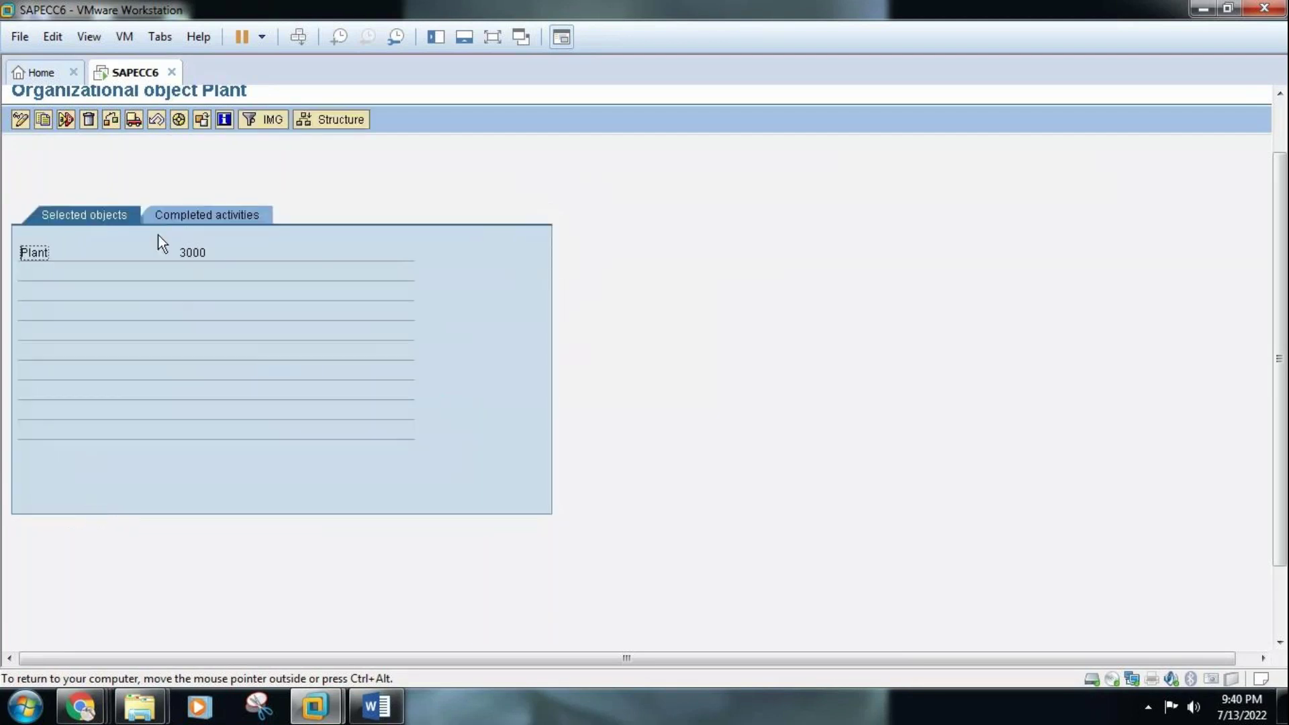
View the completed actions in full screen, then go back to the plant activity list
left_click(211, 220)
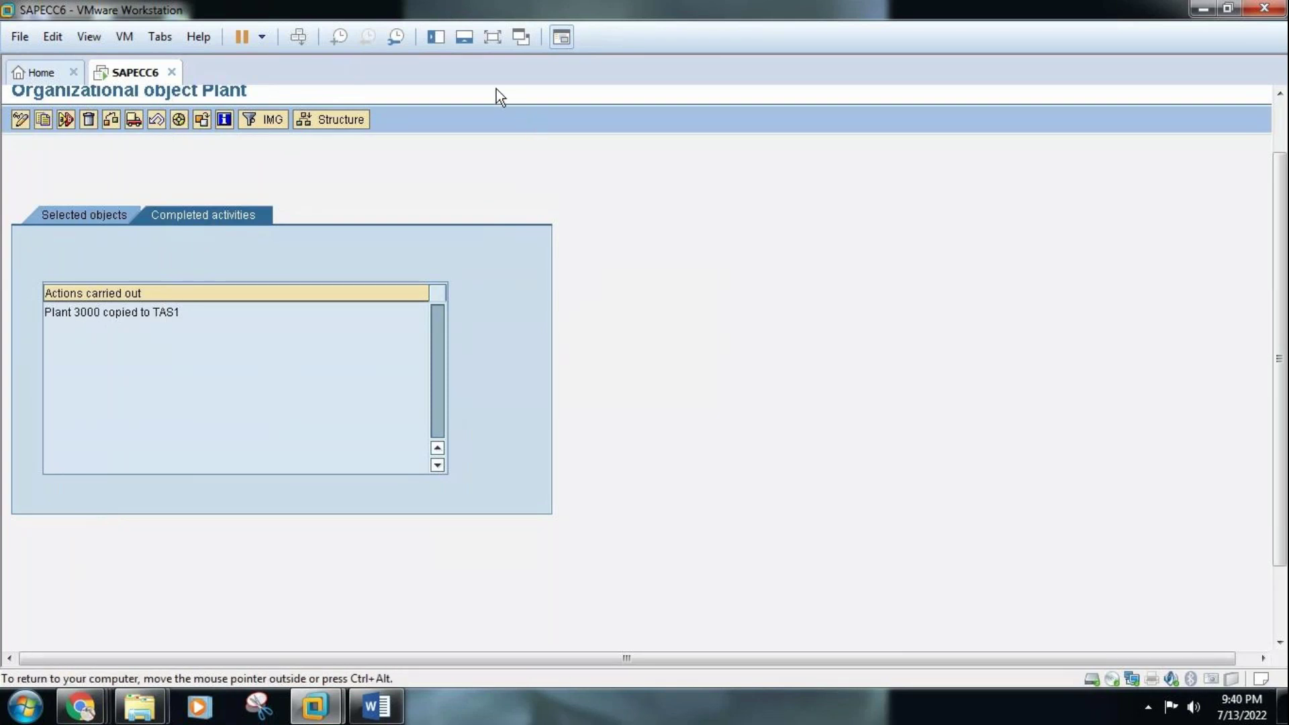
left_click(492, 37)
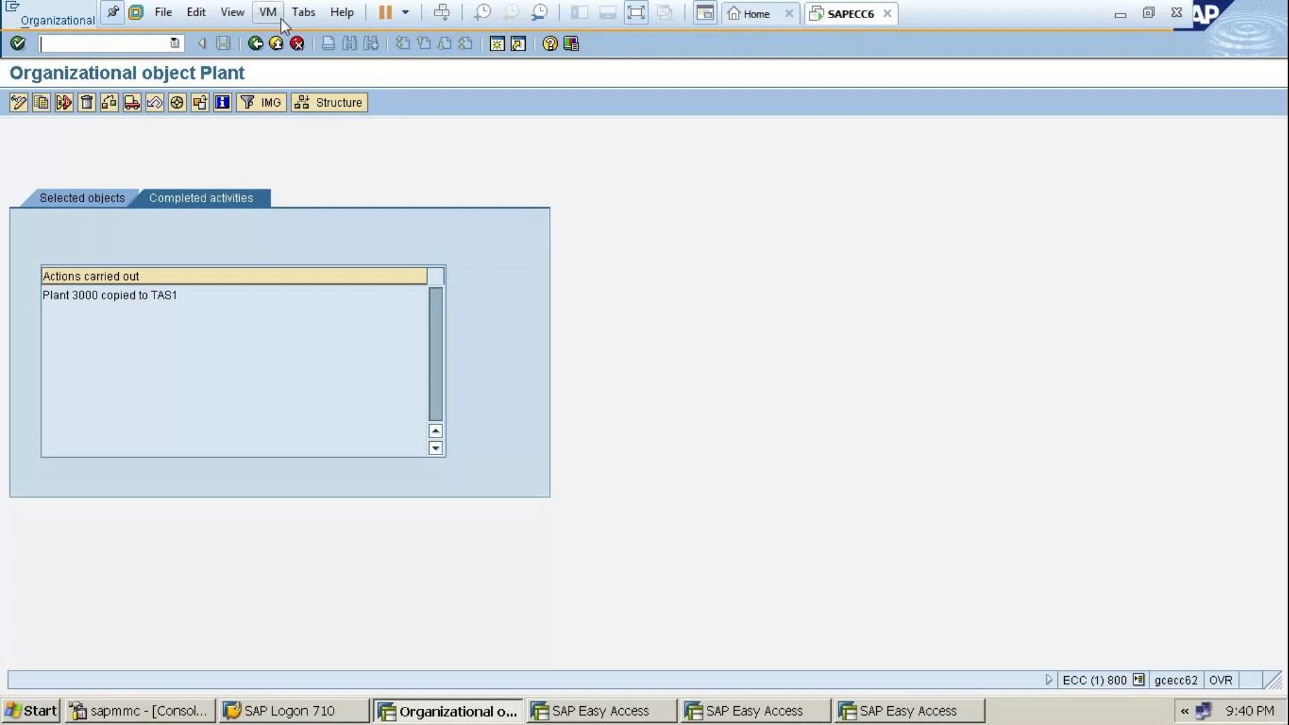
left_click(256, 42)
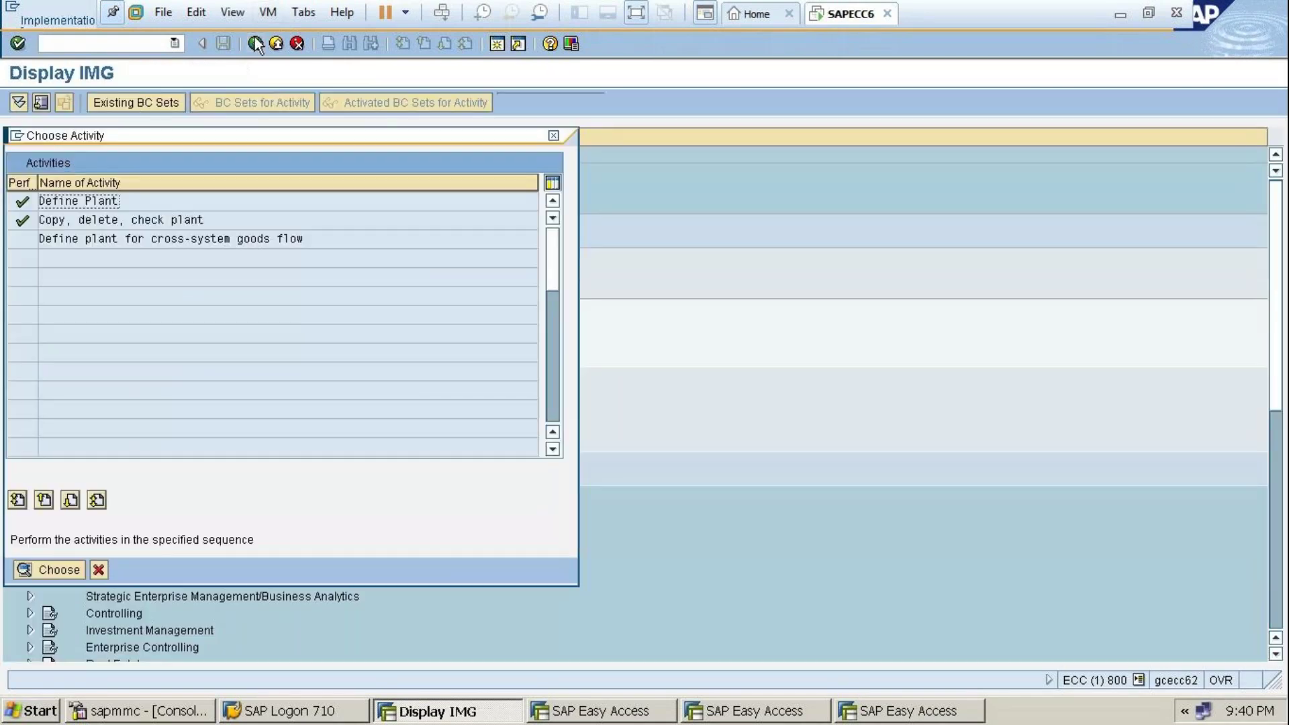
Start Copy org. object under 'Copy, delete, check plant' and close both spare SAP Easy Access windows
double_click(139, 219)
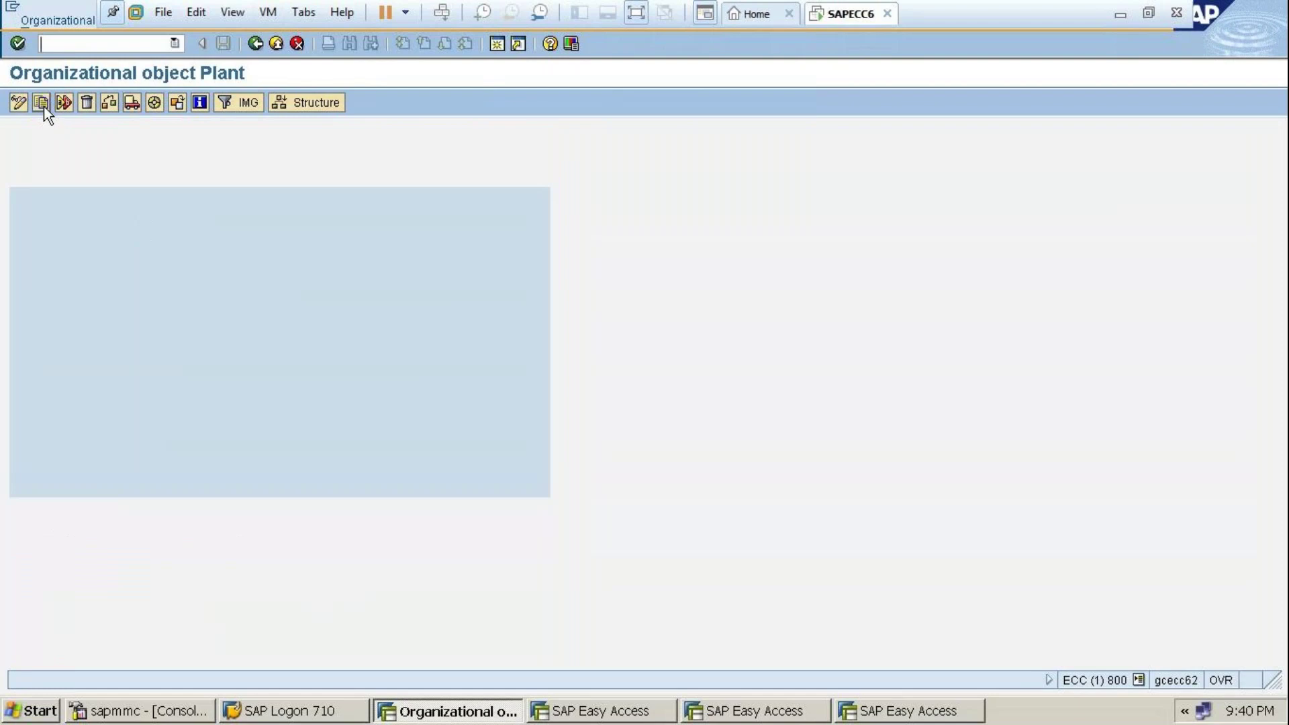
left_click(42, 103)
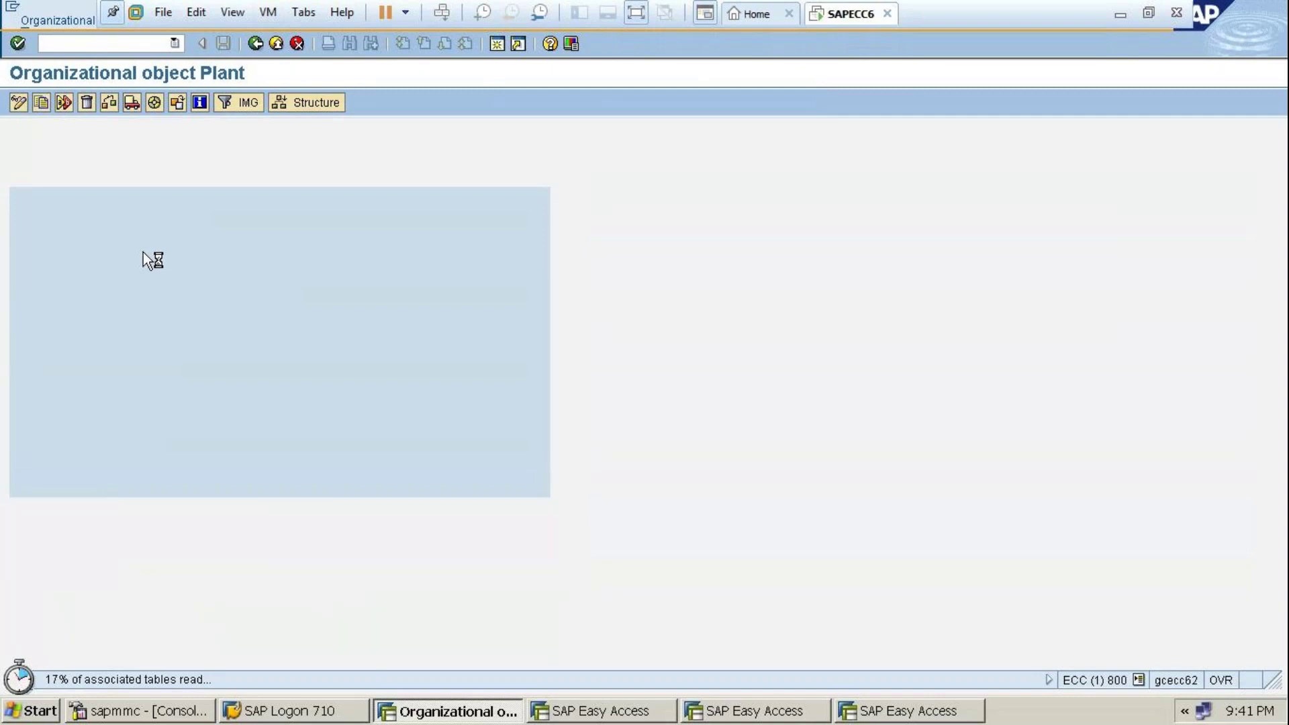
left_click(591, 712)
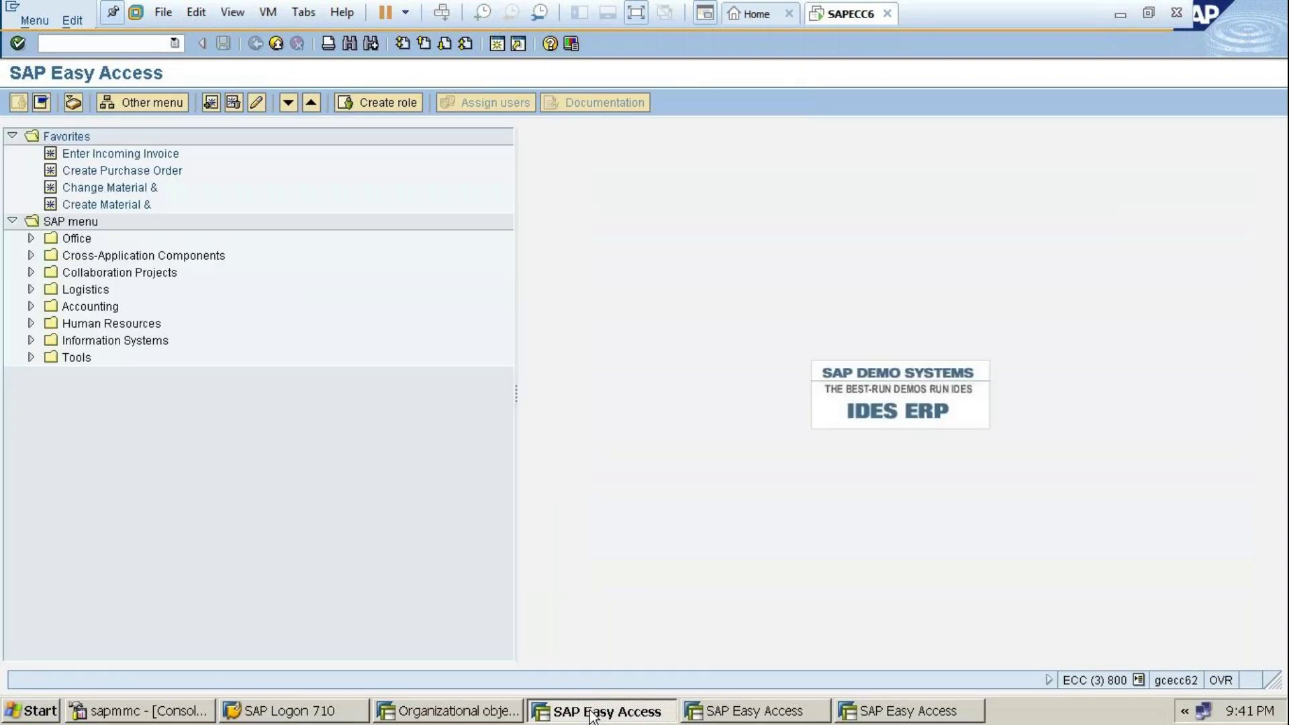
right_click(591, 712)
left_click(624, 652)
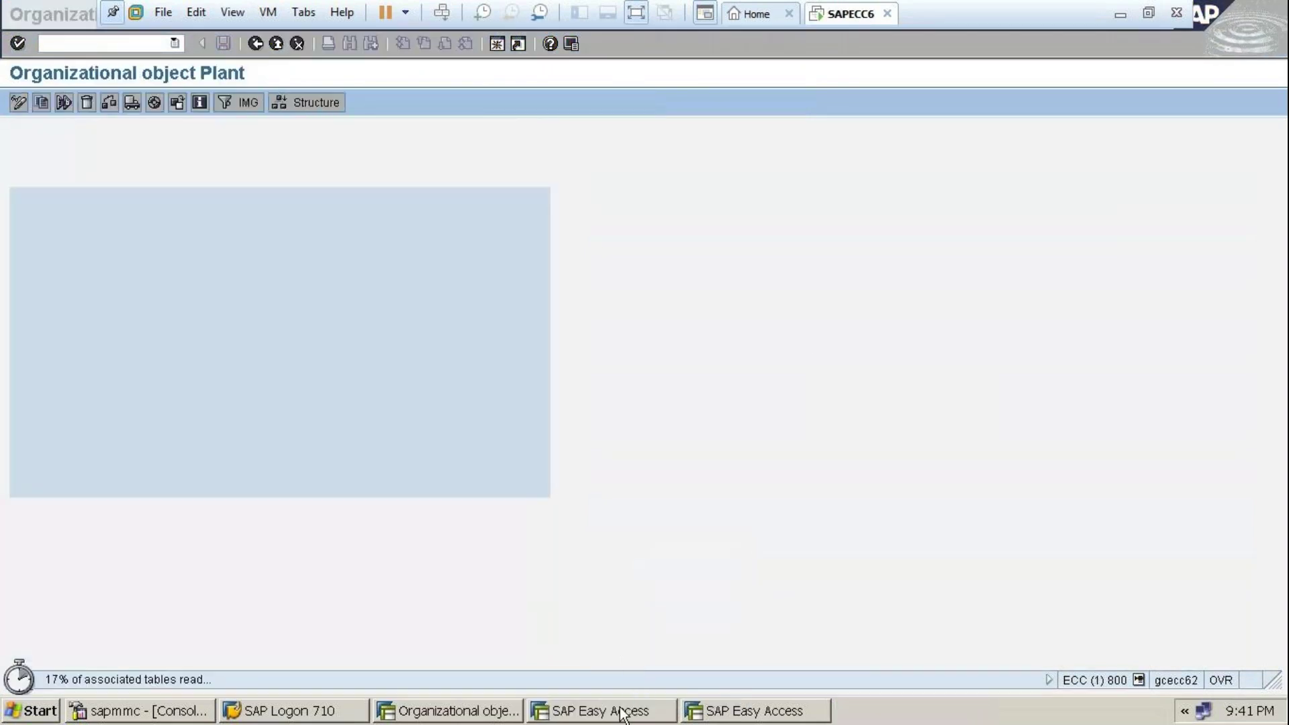
right_click(621, 713)
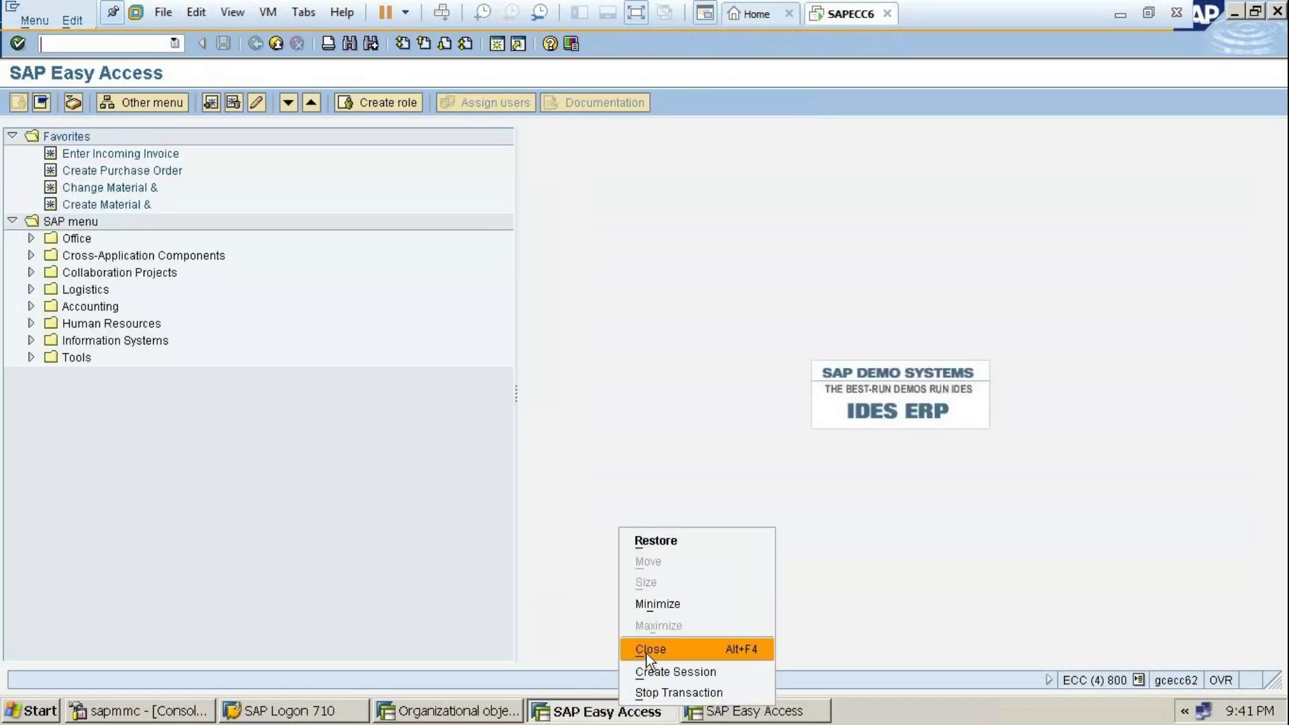
left_click(646, 650)
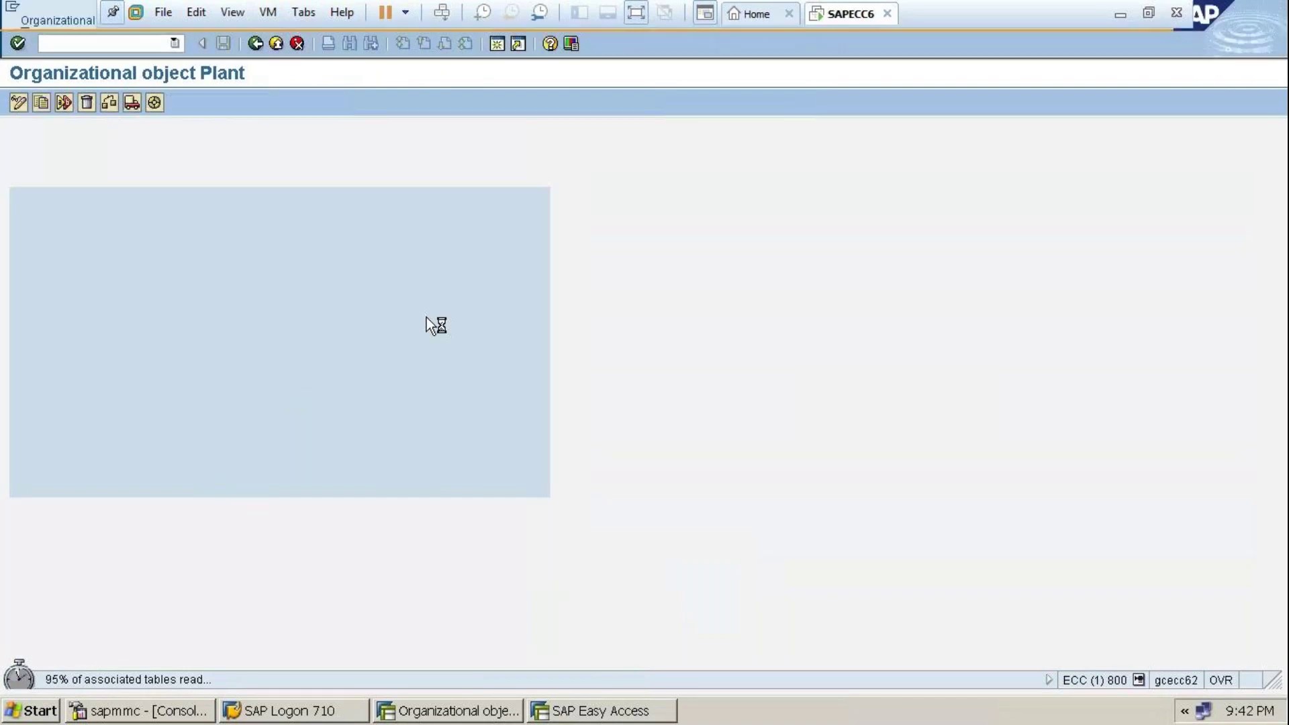
left_click(190, 240)
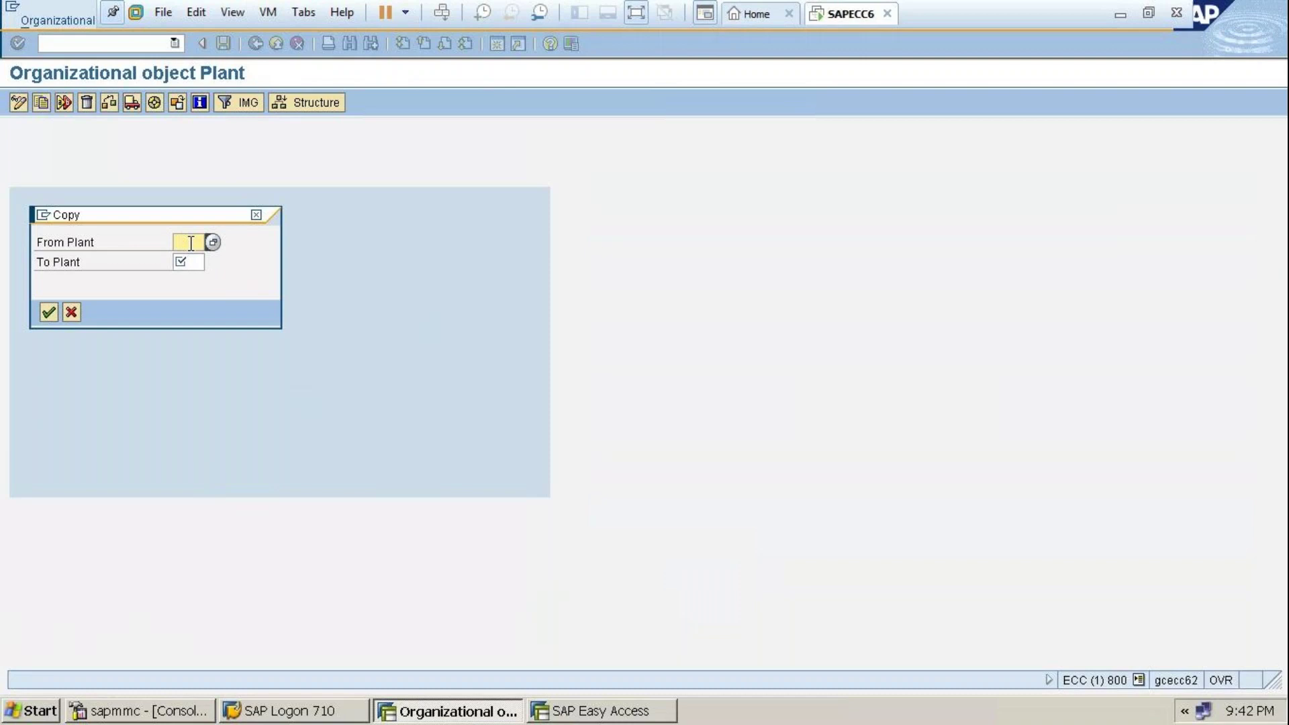
Enter From Plant TAS1 and To Plant TAS2, then confirm the copy
type("TAS")
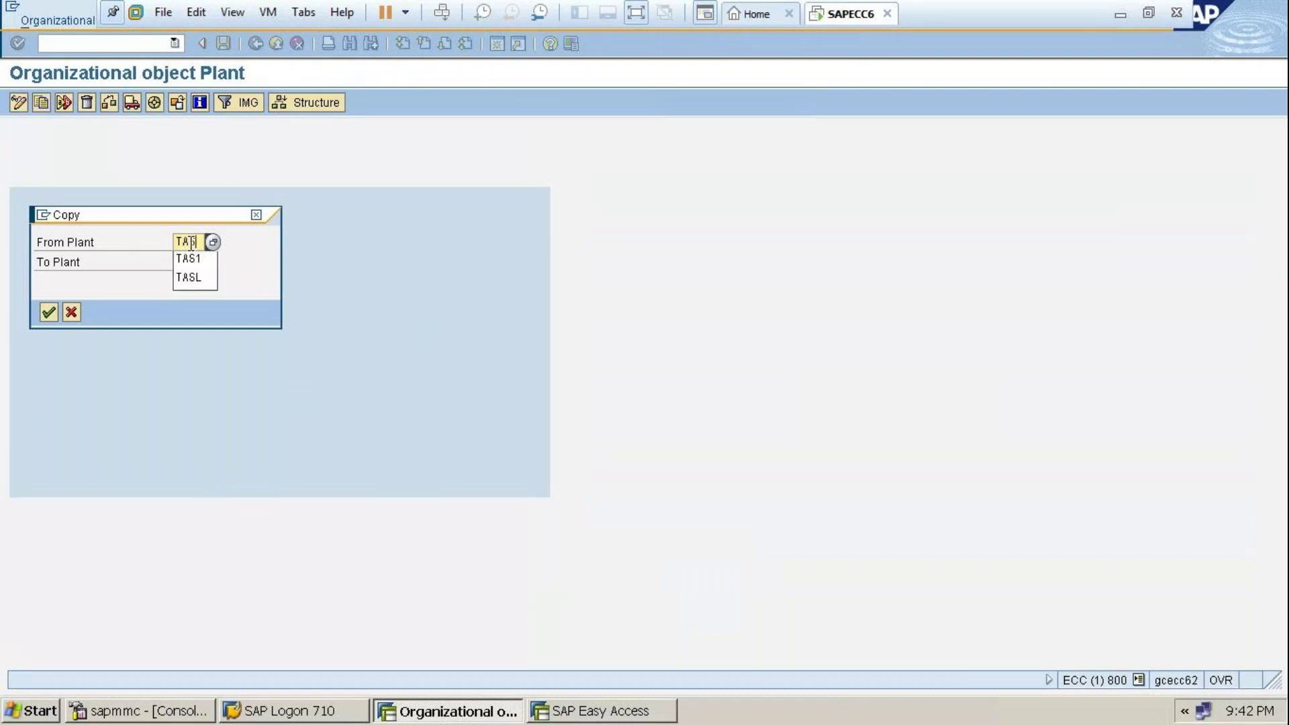
type("1")
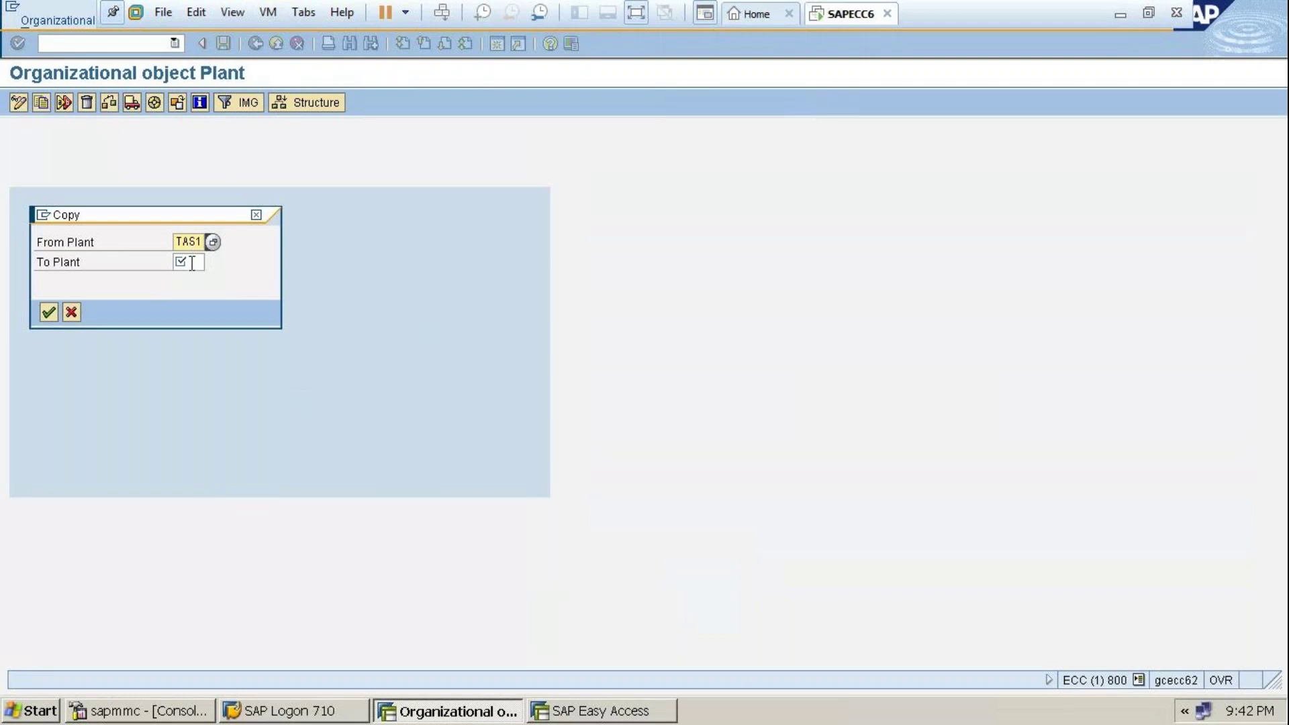
left_click(192, 263)
type("TAS2")
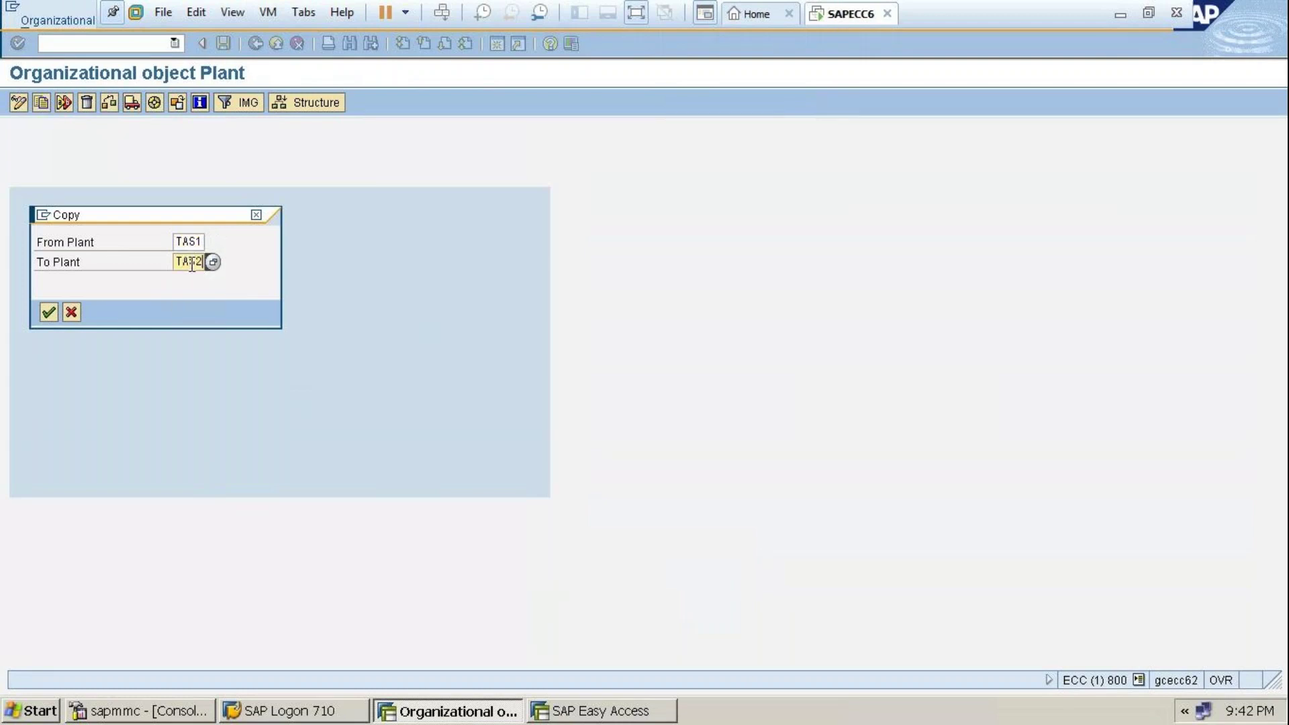
left_click(190, 241)
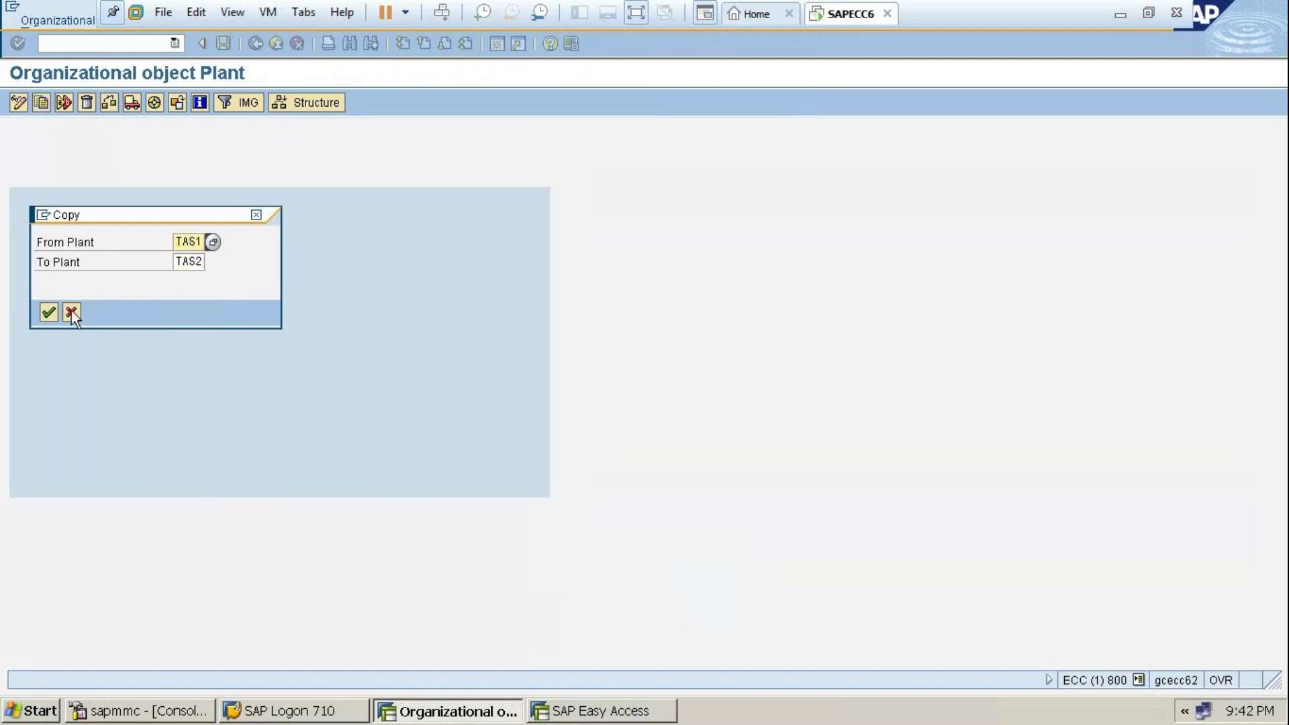
left_click(50, 317)
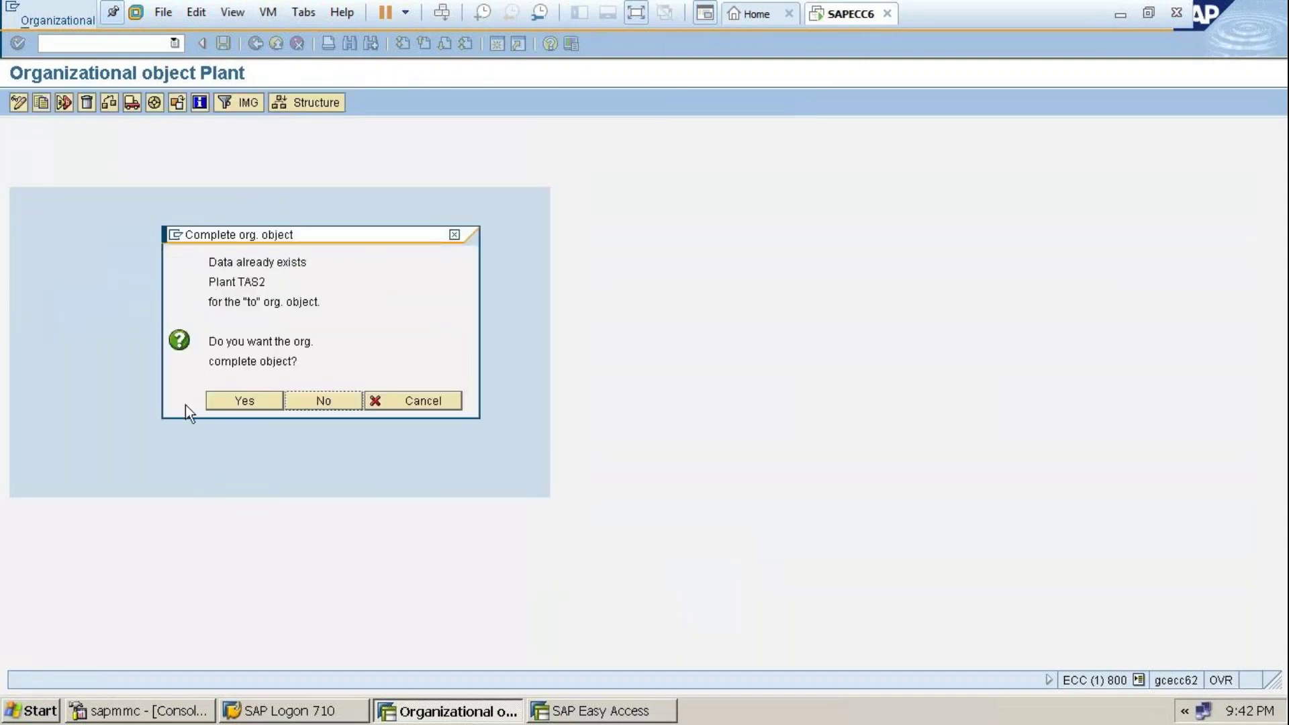
Agree to complete TAS2, accept the customizing request ECCK900030, and transport the number ranges
left_click(236, 408)
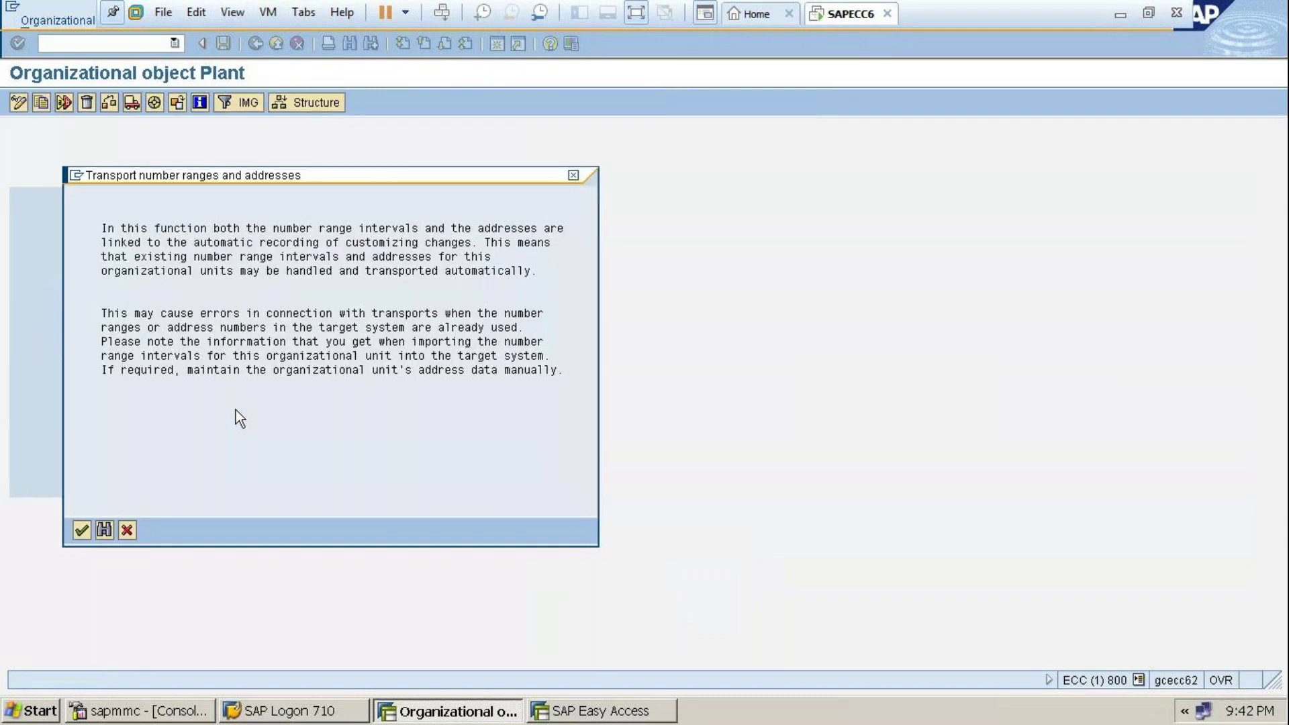
left_click(81, 530)
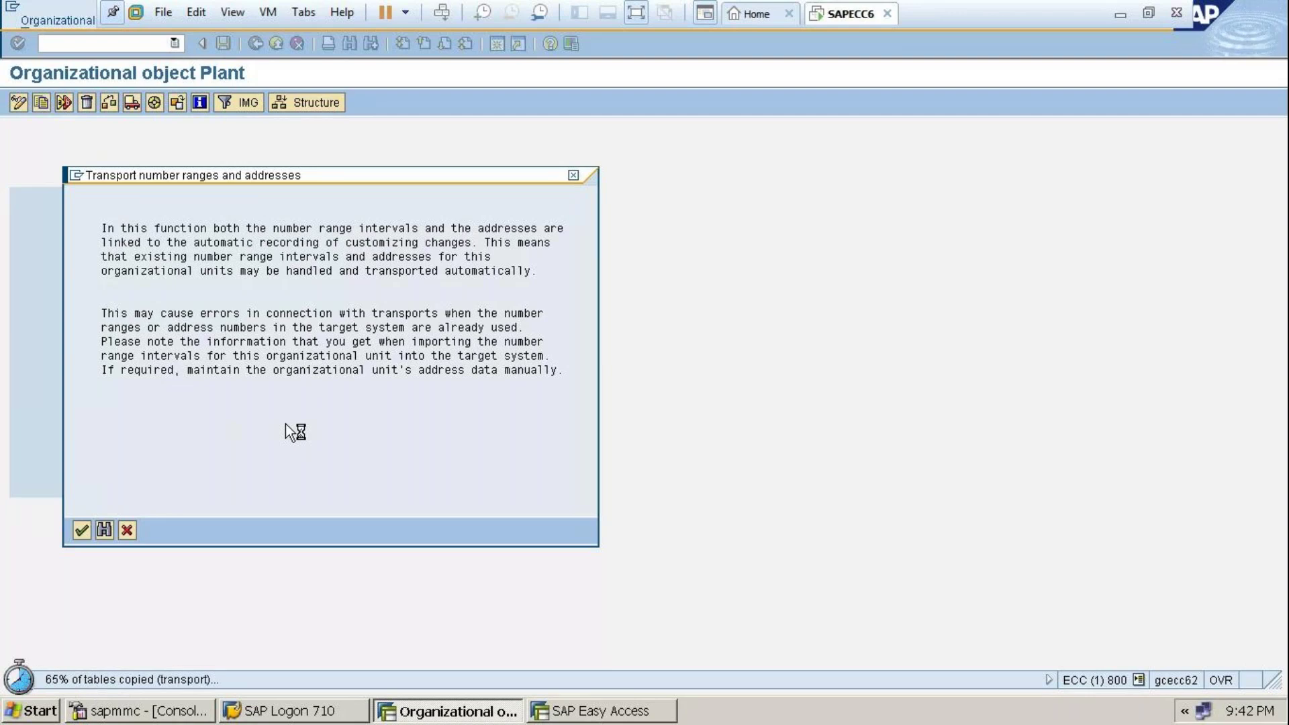
key("Return")
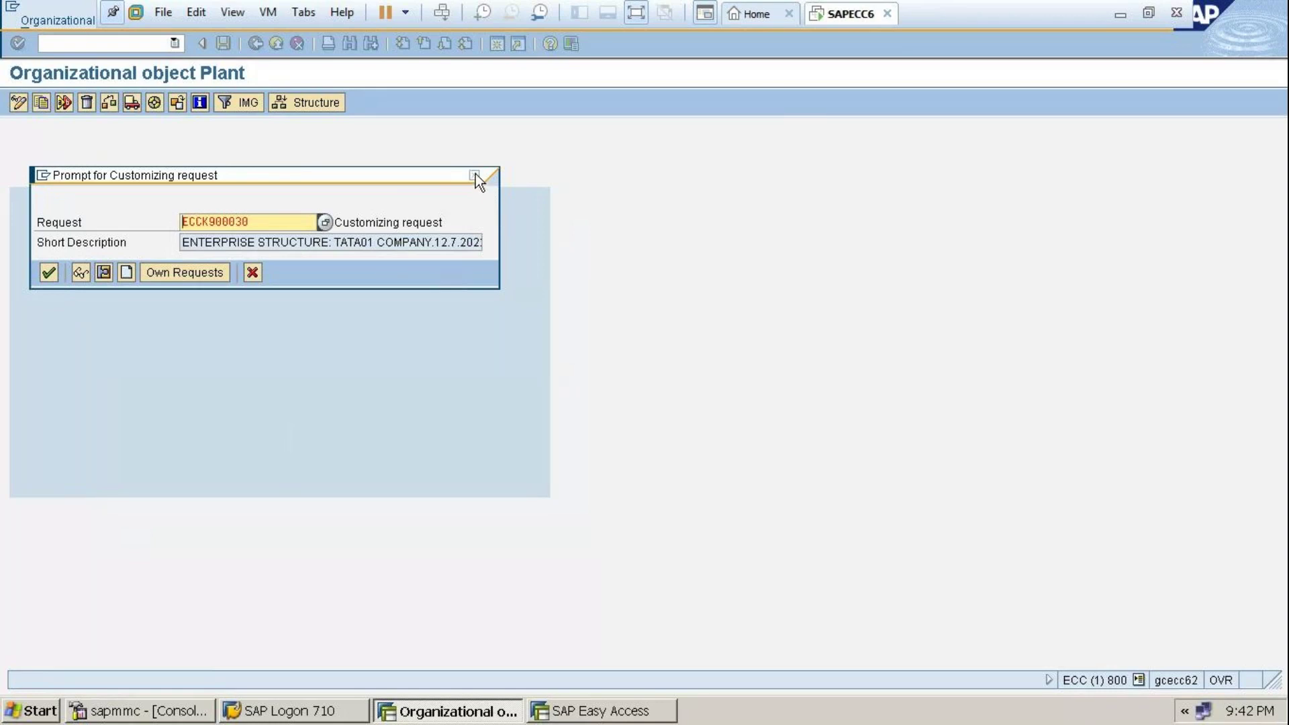
left_click(54, 272)
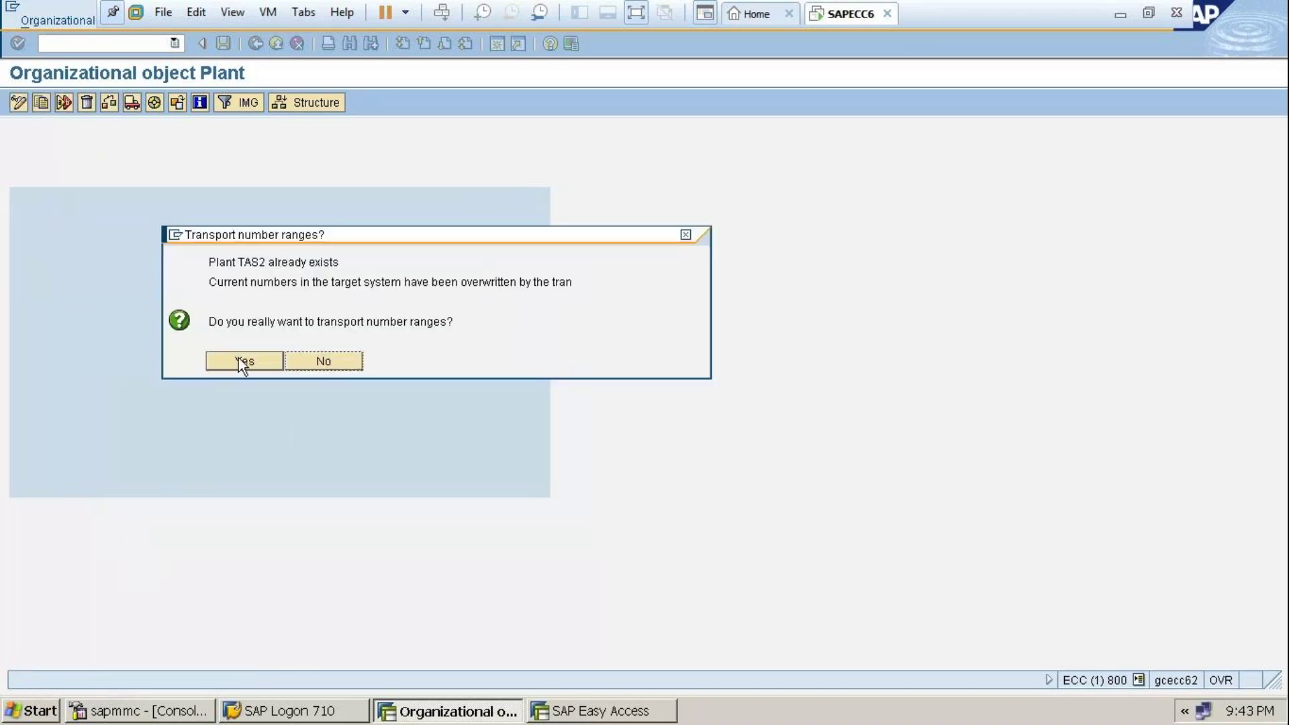
left_click(241, 361)
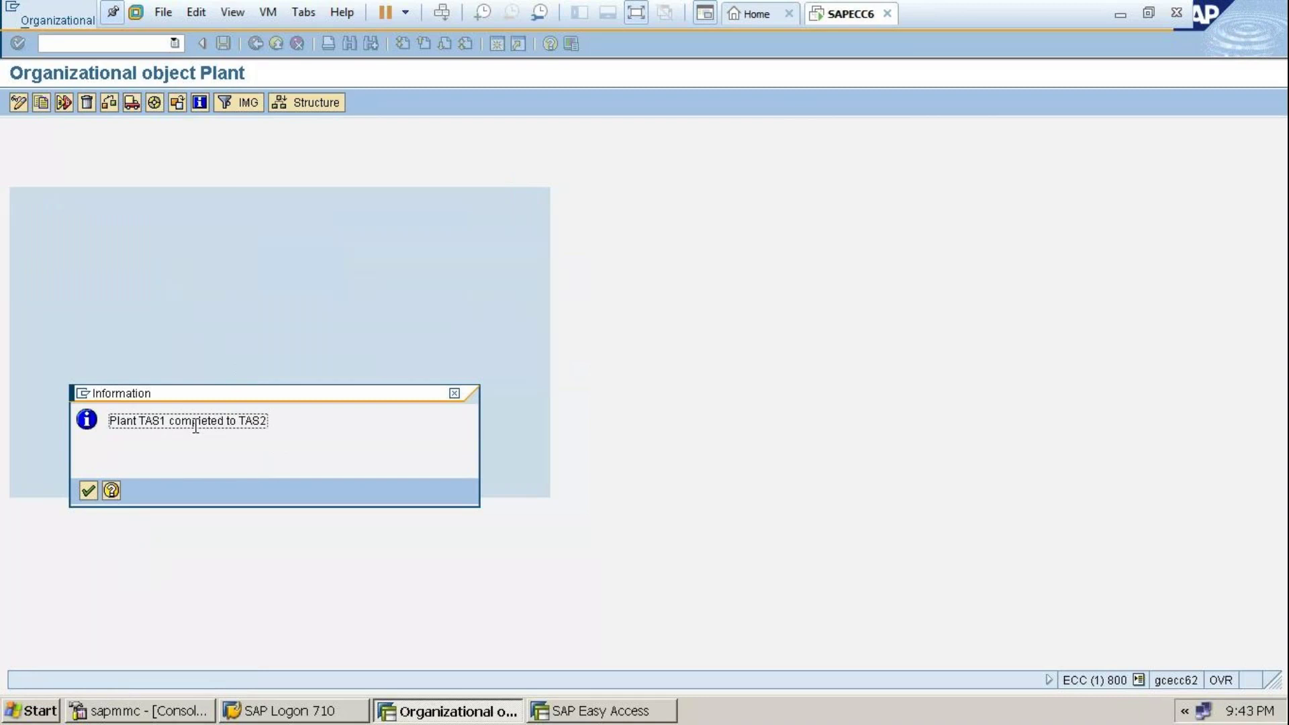
Review the TAS1-to-TAS2 completion log, close the plant activity list, and exit full screen
left_click(88, 491)
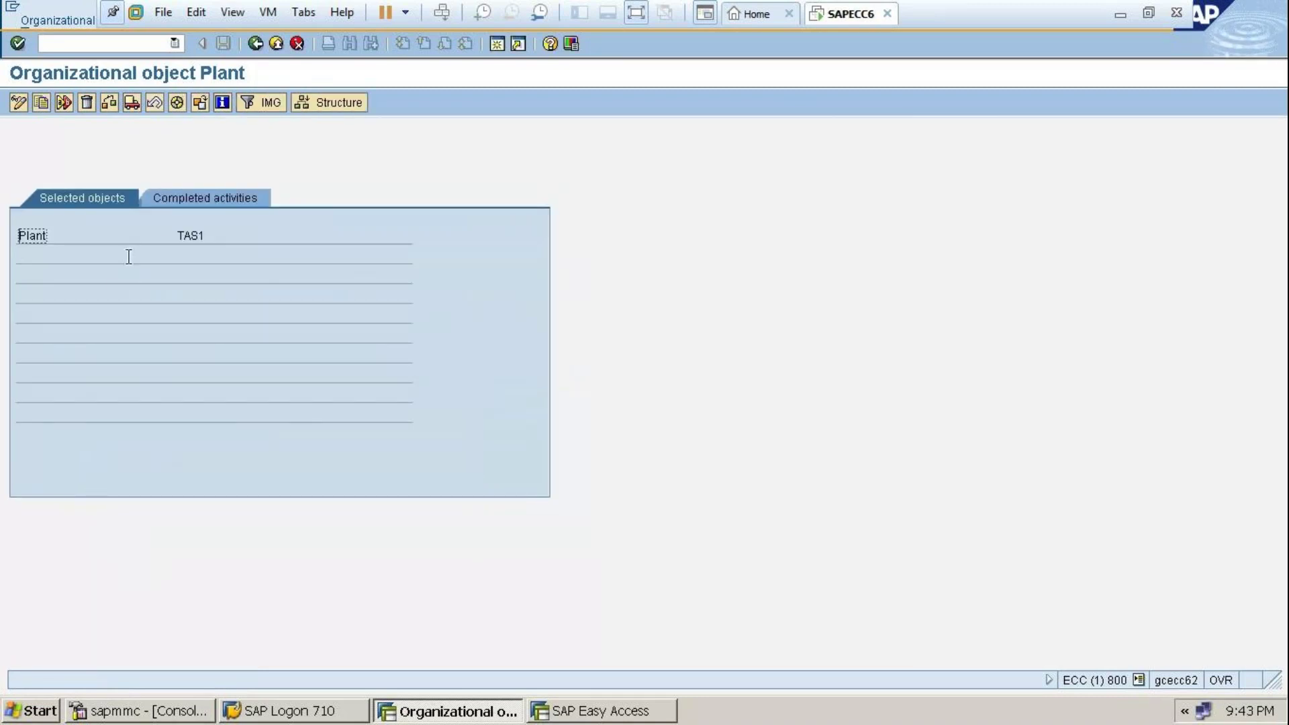
left_click(191, 200)
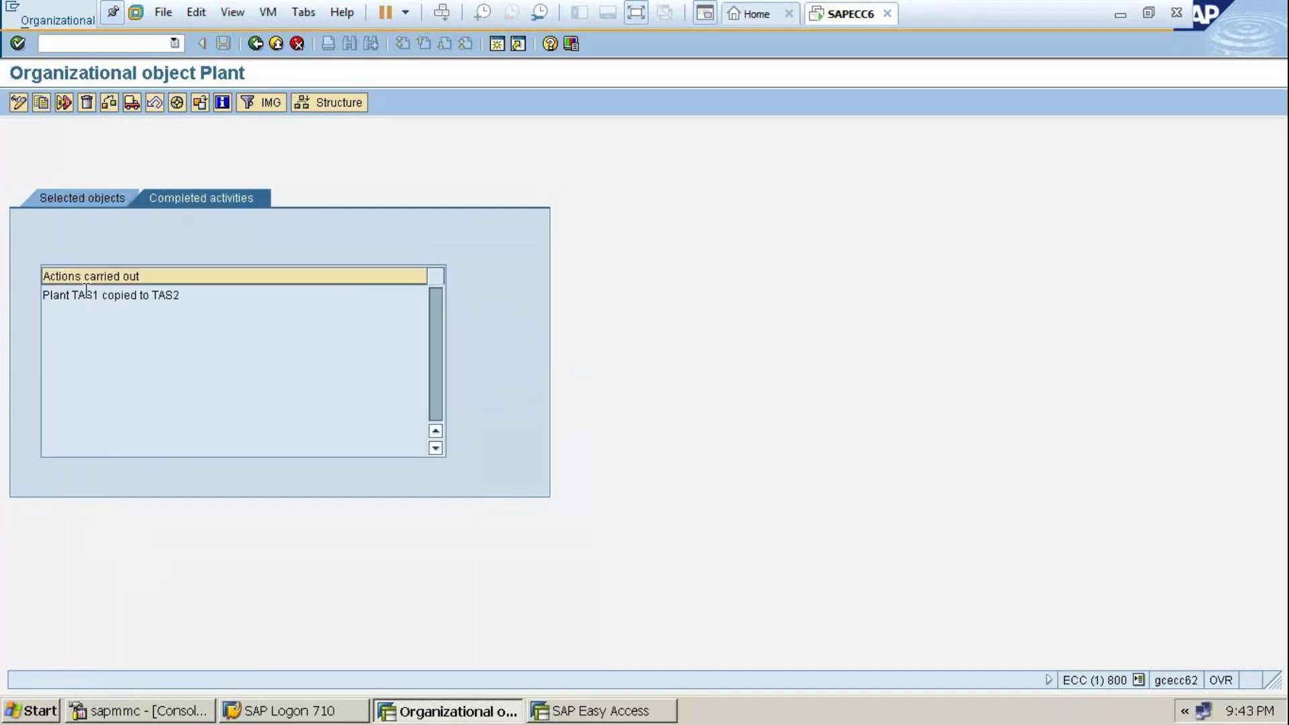
left_click(256, 43)
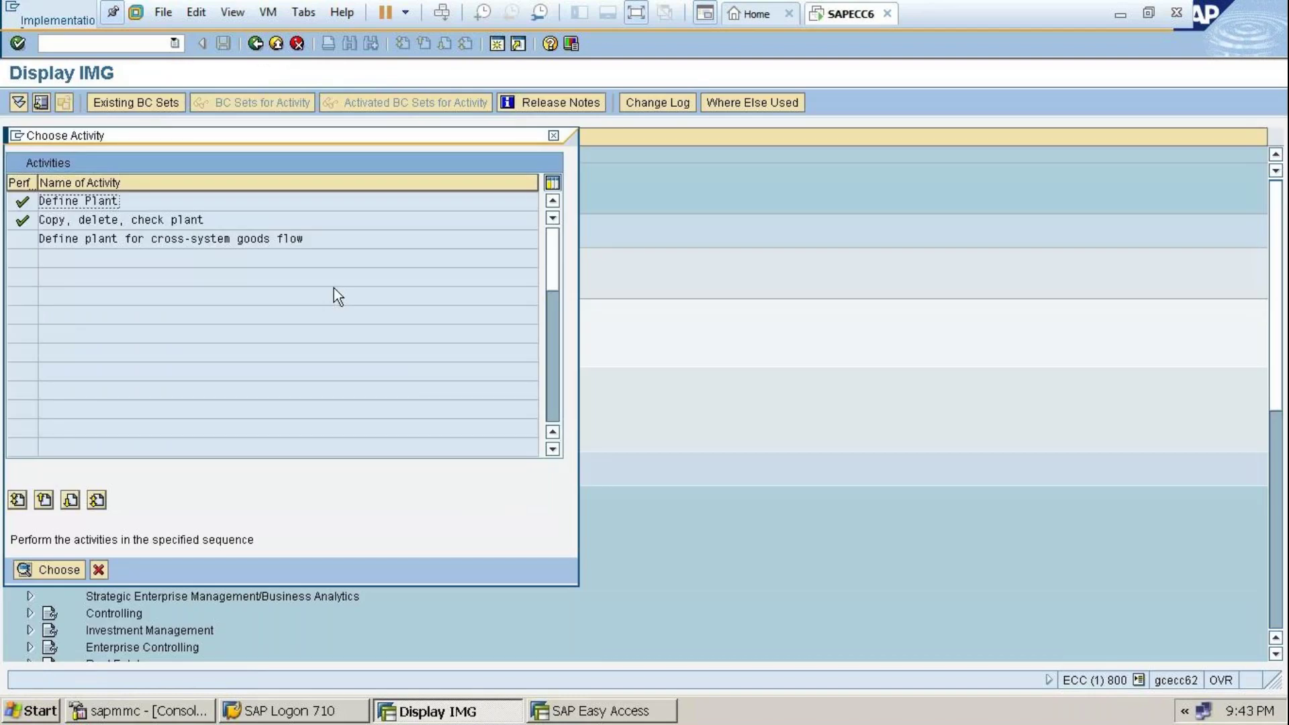
left_click(555, 136)
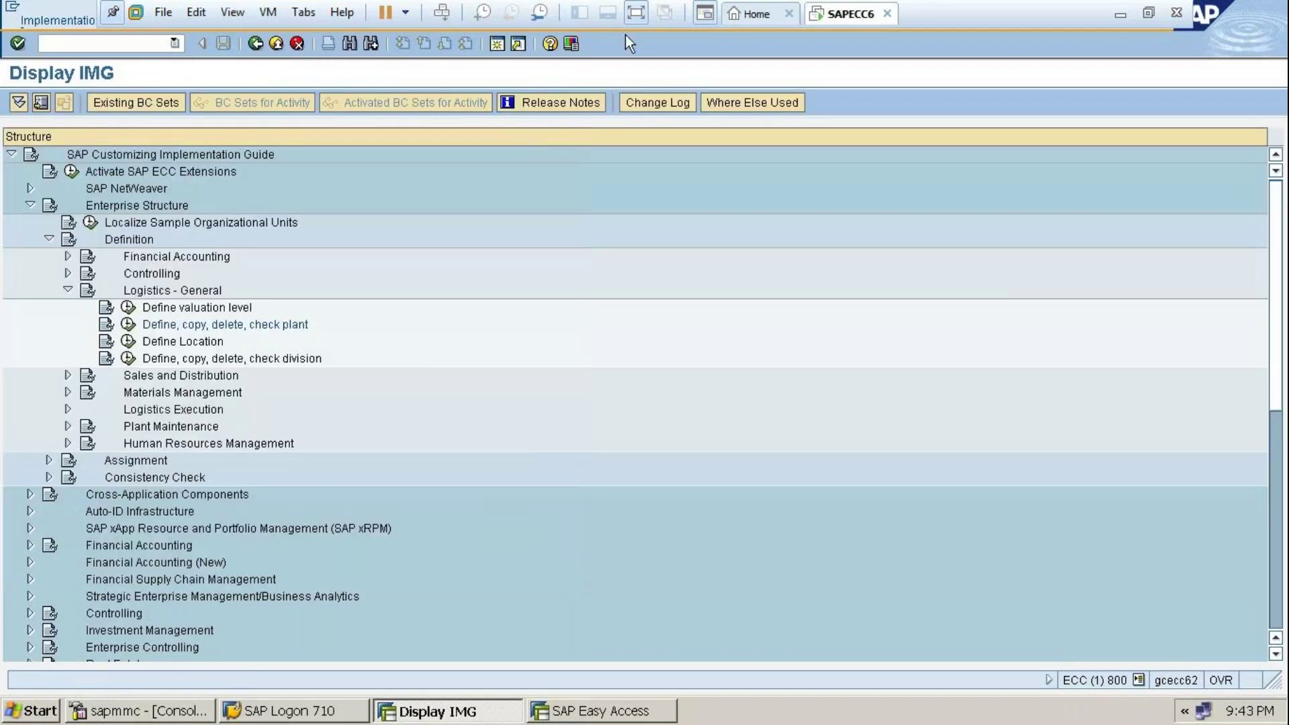
left_click(635, 12)
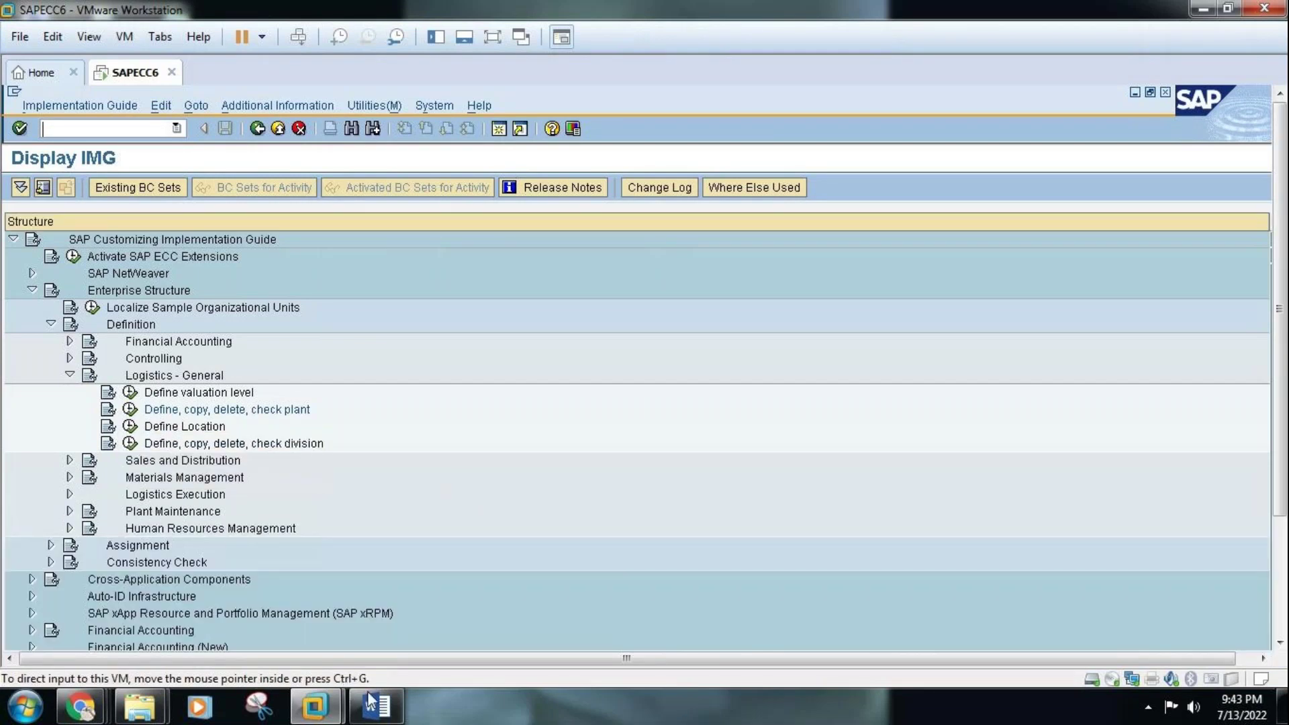
Read the org chart and section 5 Creation of Storage Location (OX09) in Word, then return to SAP
left_click(371, 704)
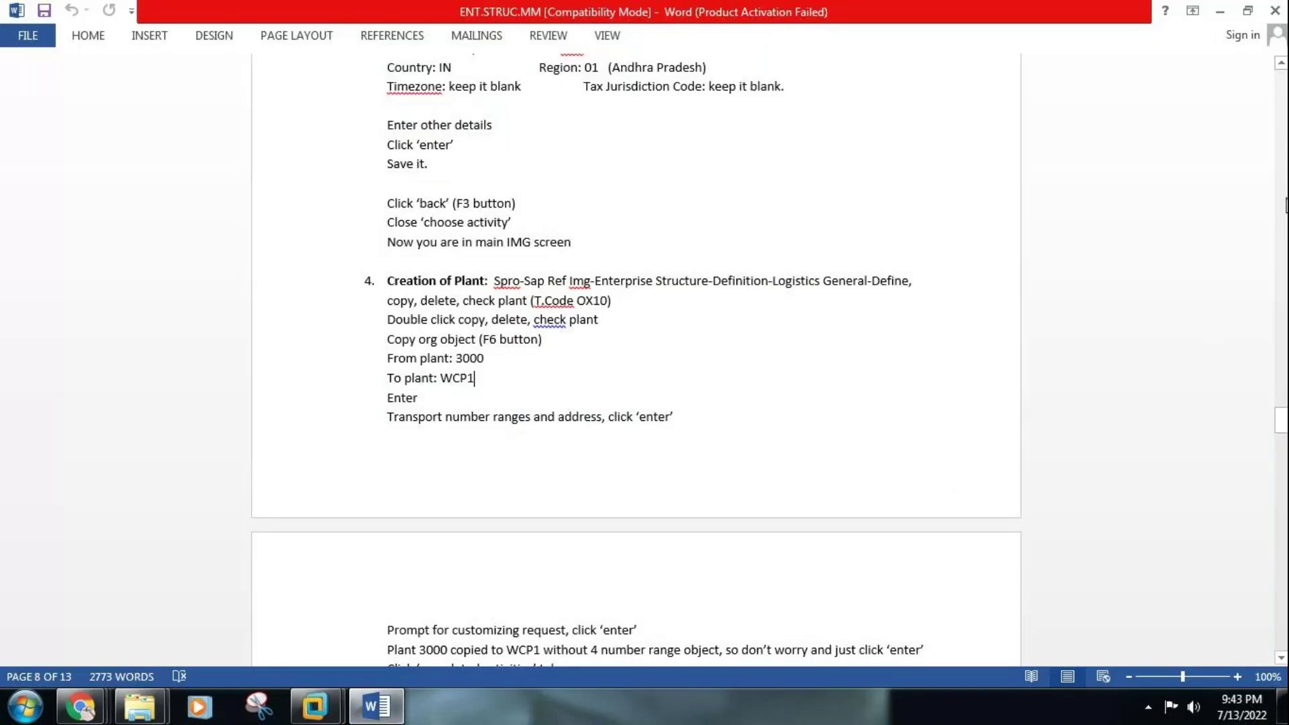
scroll(1285, 179, "up", 20)
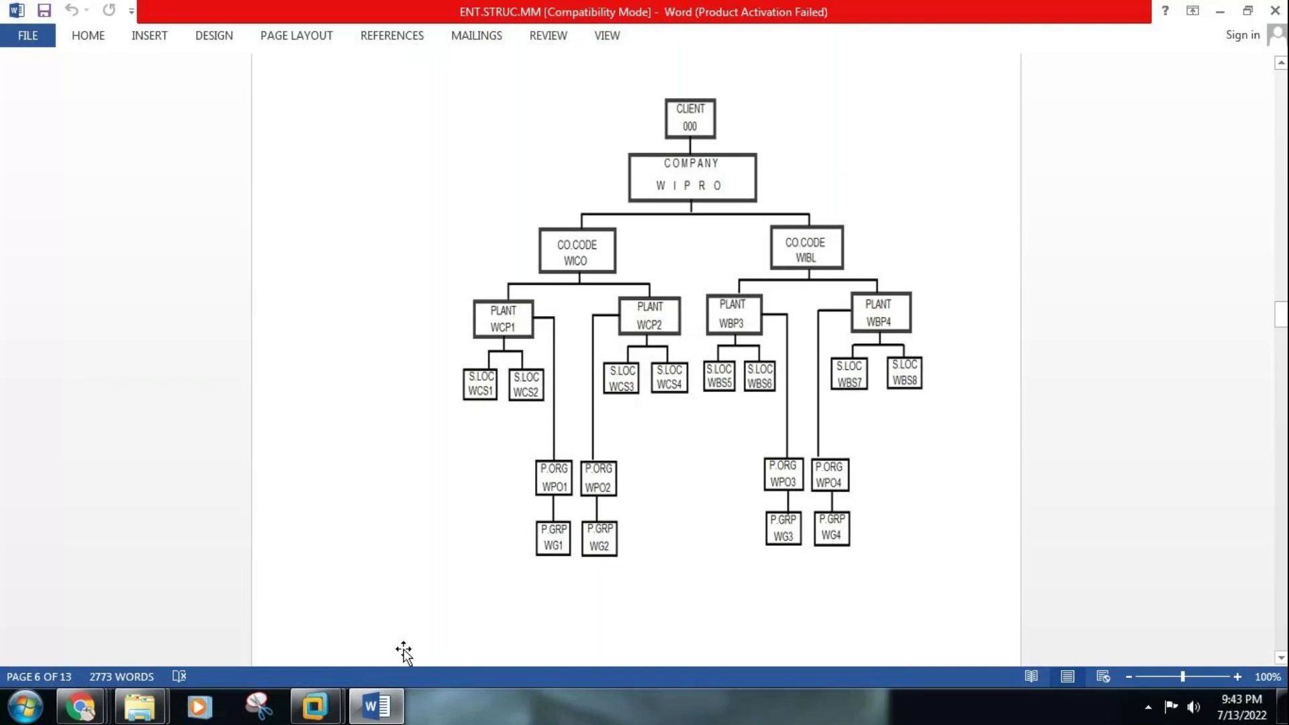
left_click(328, 710)
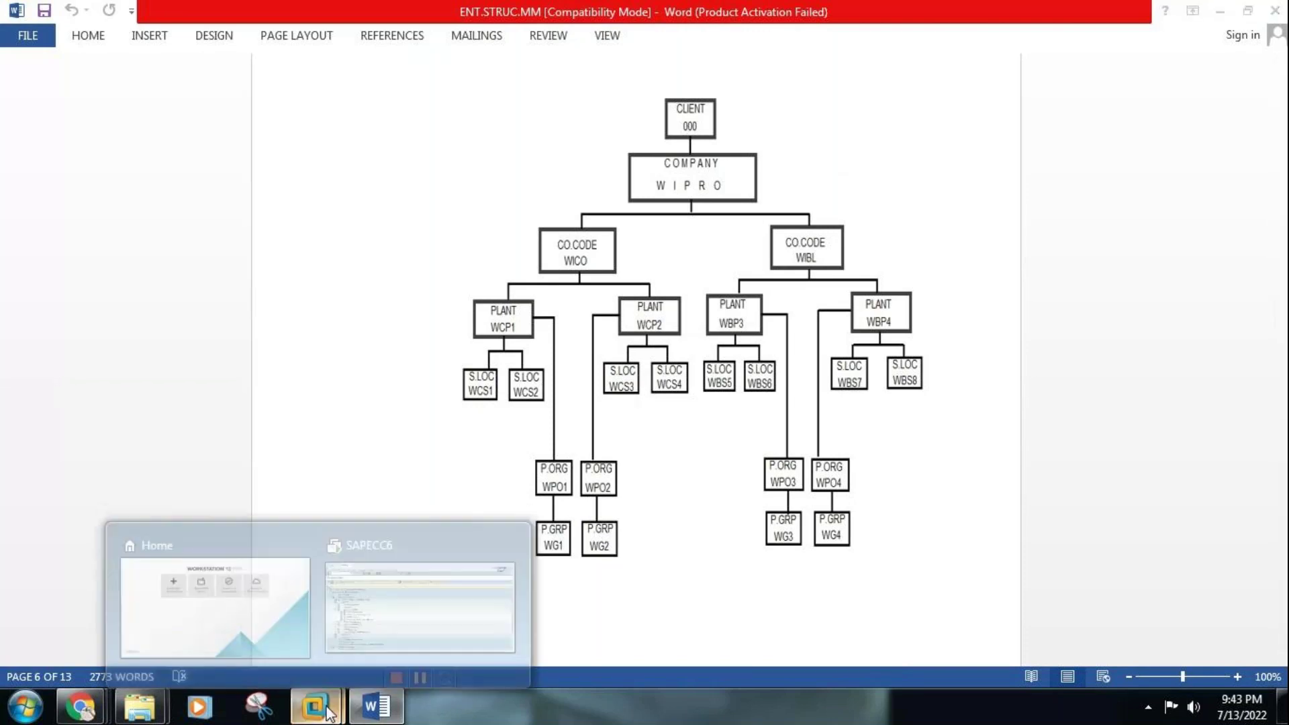
left_click(1283, 566)
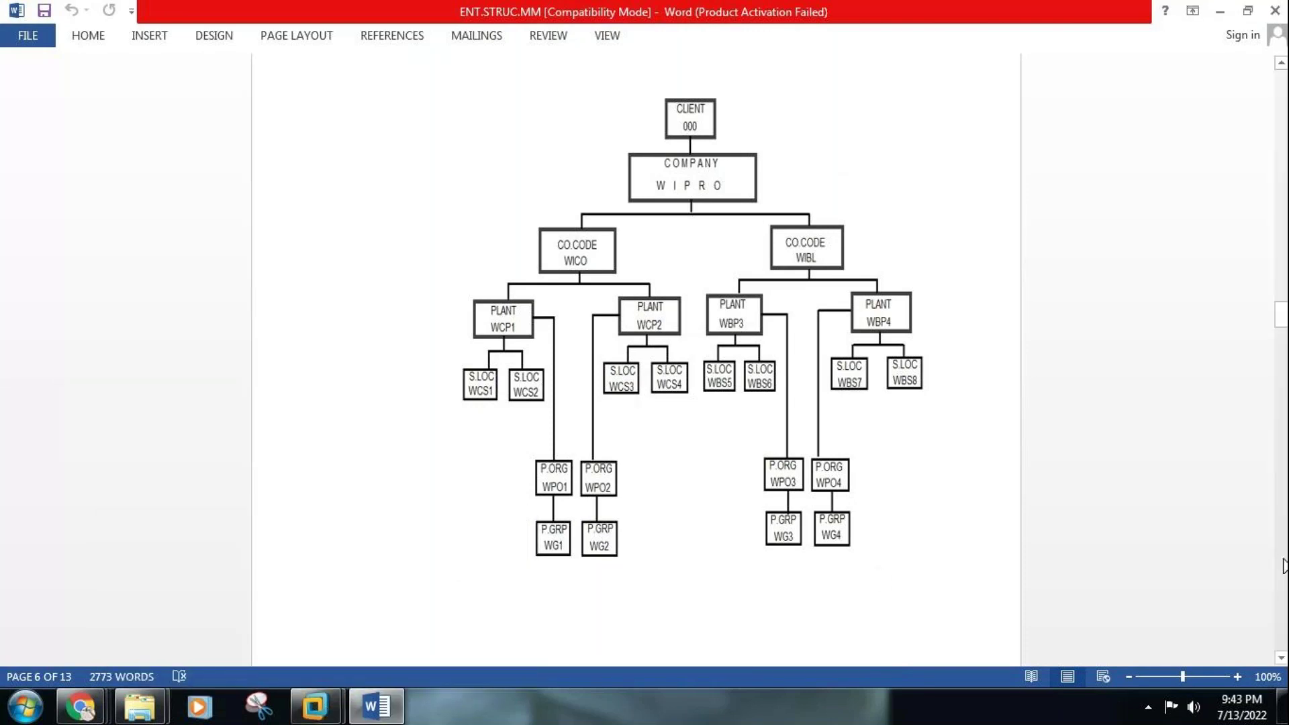
scroll(672, 369, "down", 10)
scroll(1284, 584, "down", 20)
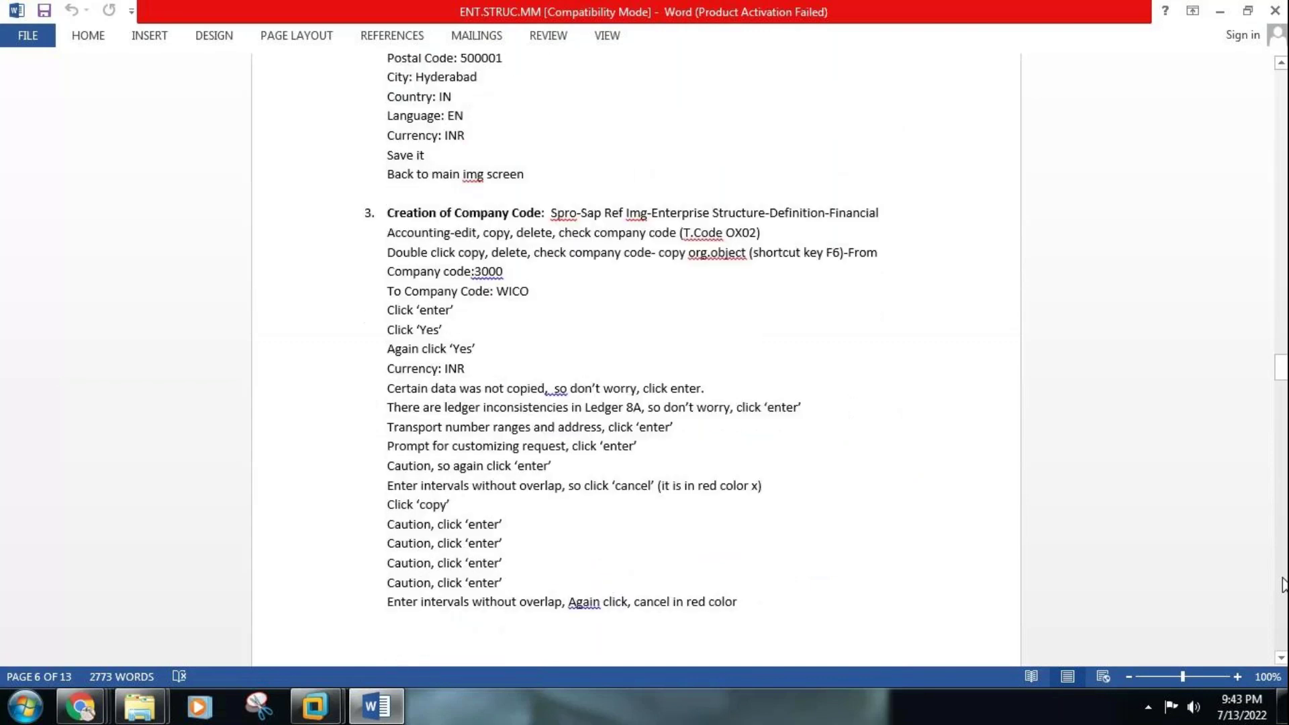
scroll(1284, 584, "down", 15)
scroll(1284, 584, "down", 10)
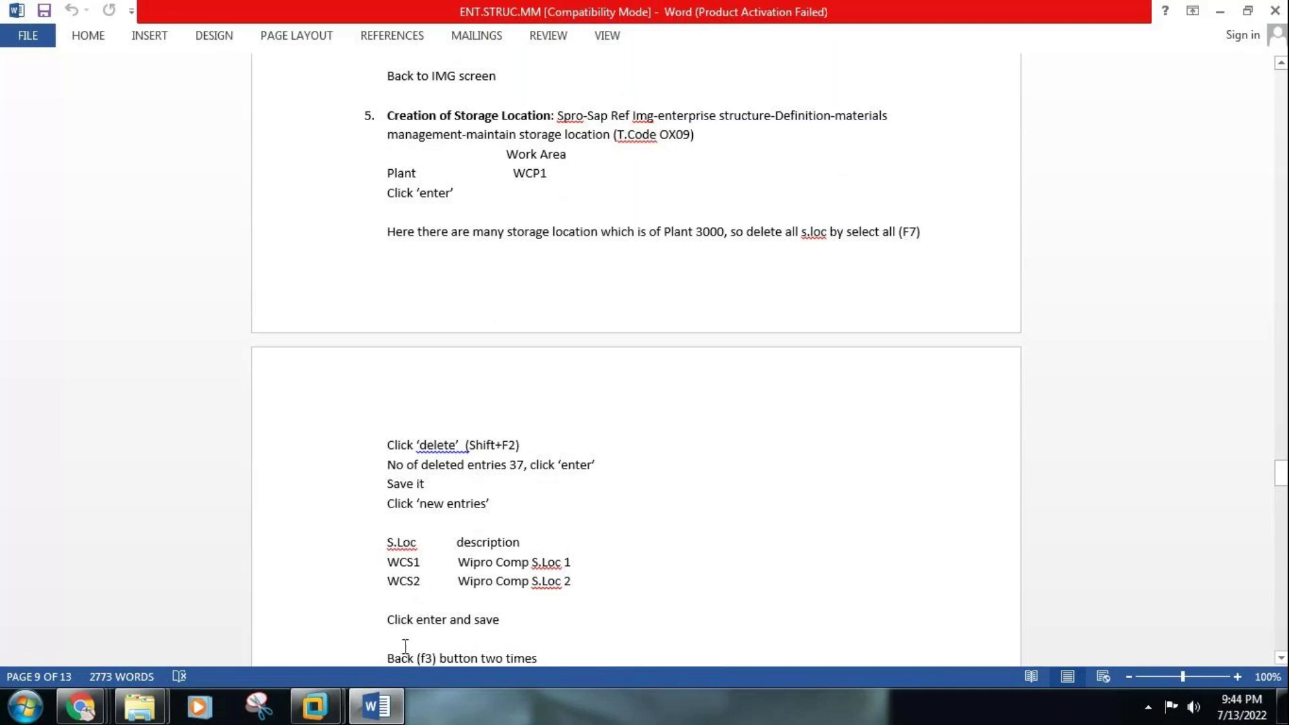
left_click(376, 711)
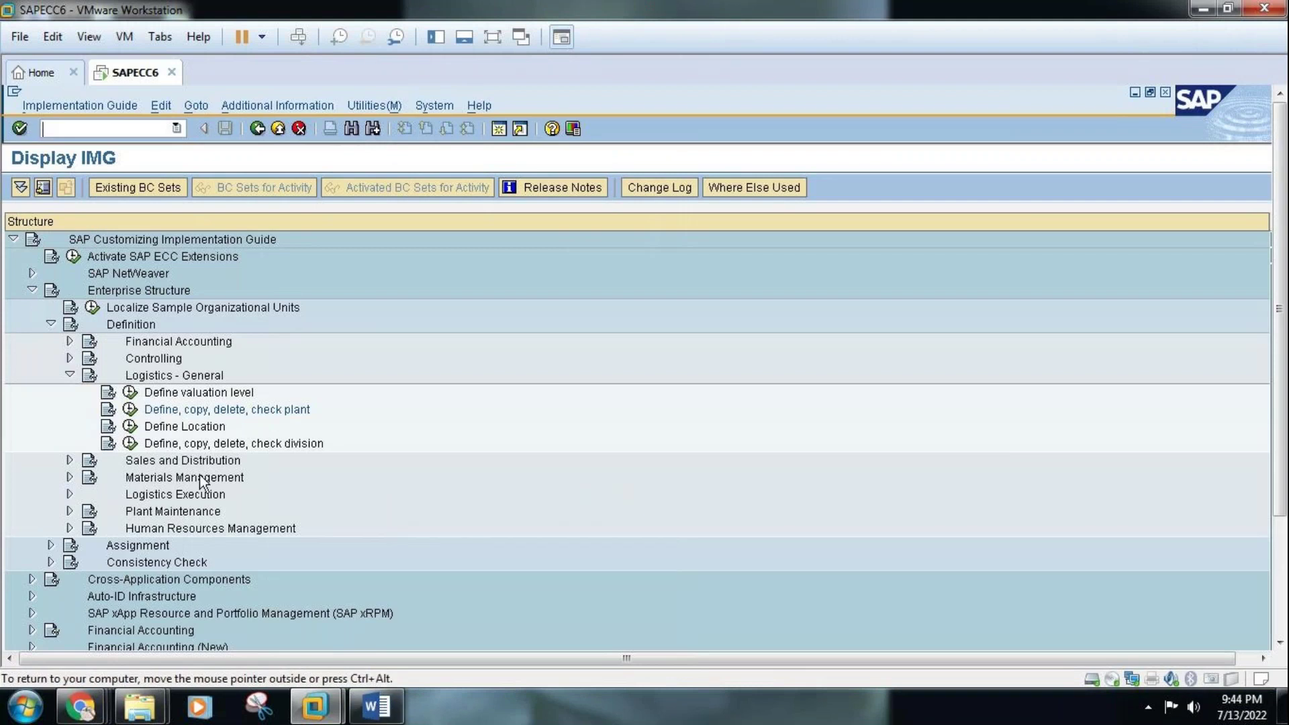
Expand Enterprise Structure > Definition > Materials Management in SPRO and run Maintain storage location
left_click(69, 375)
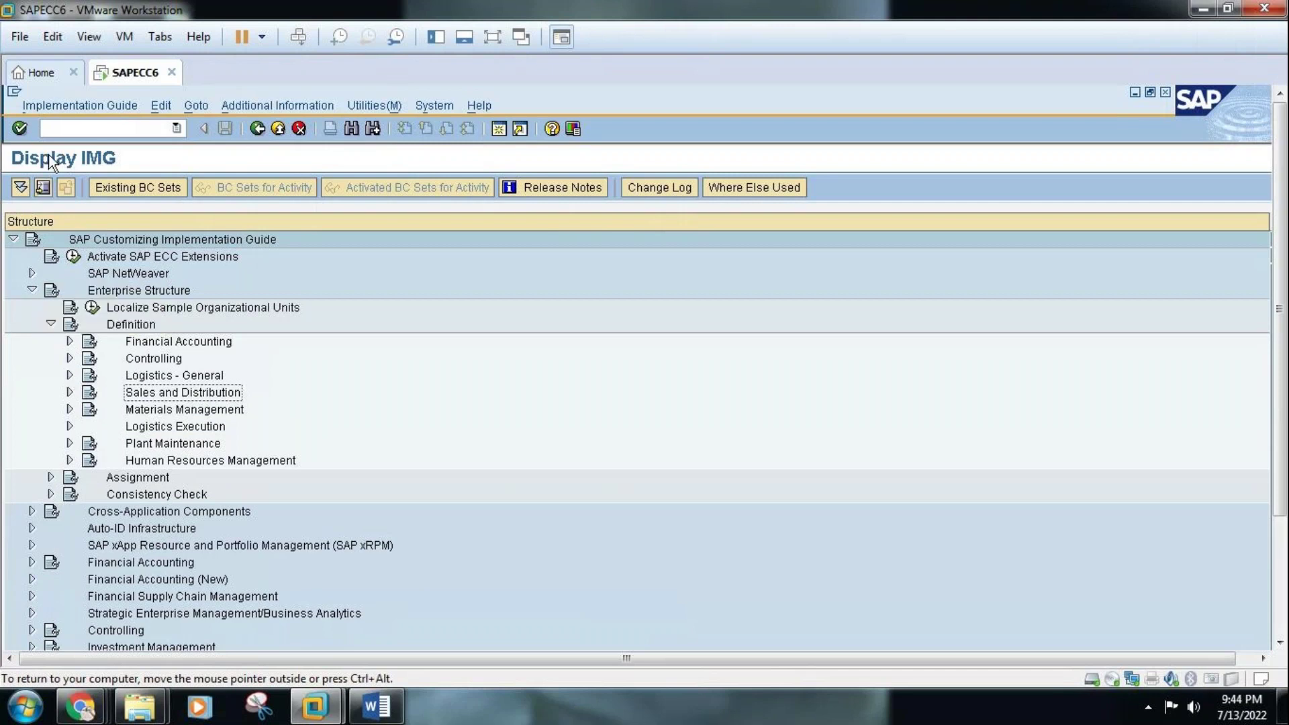
left_click(70, 410)
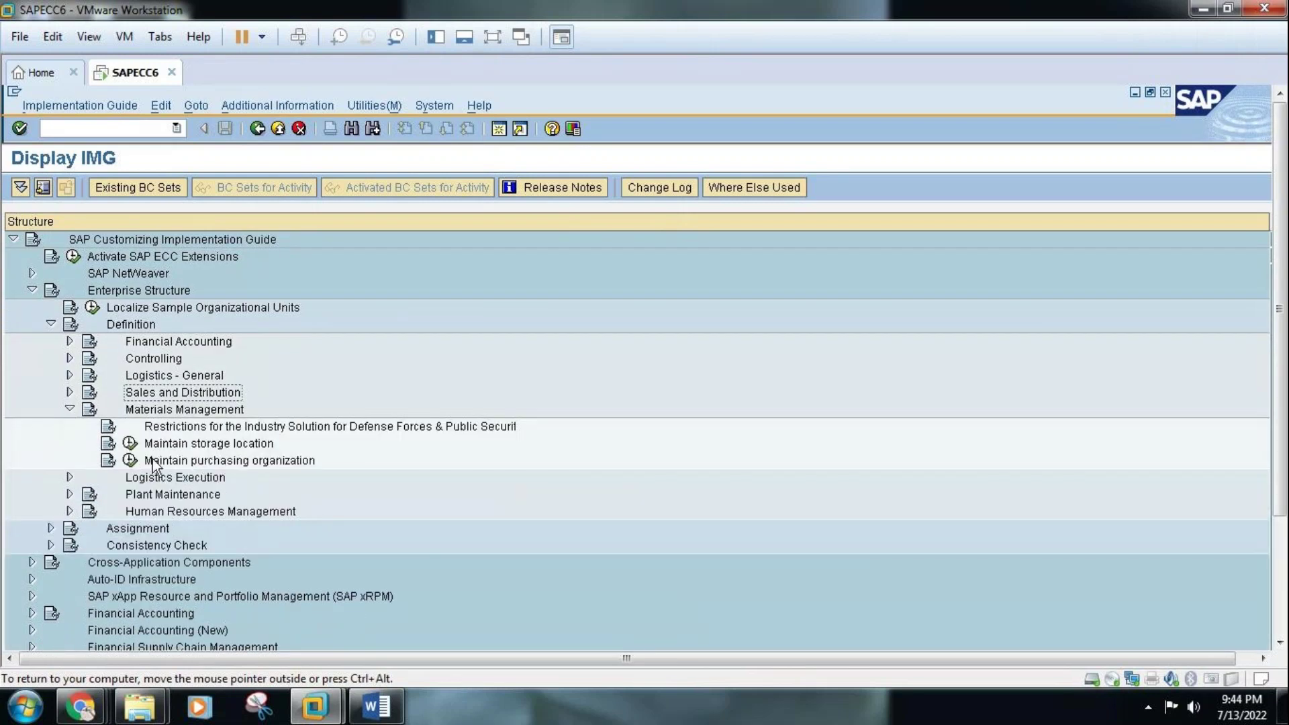
left_click(378, 706)
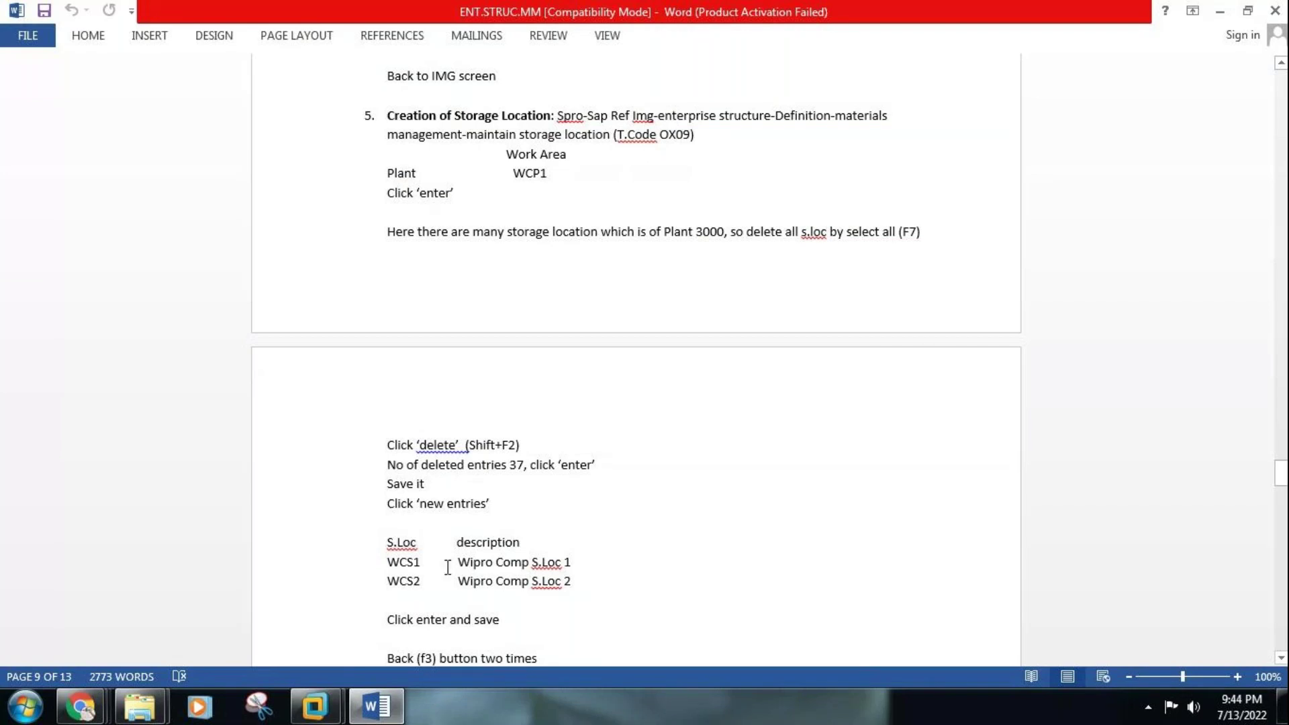
left_click(381, 708)
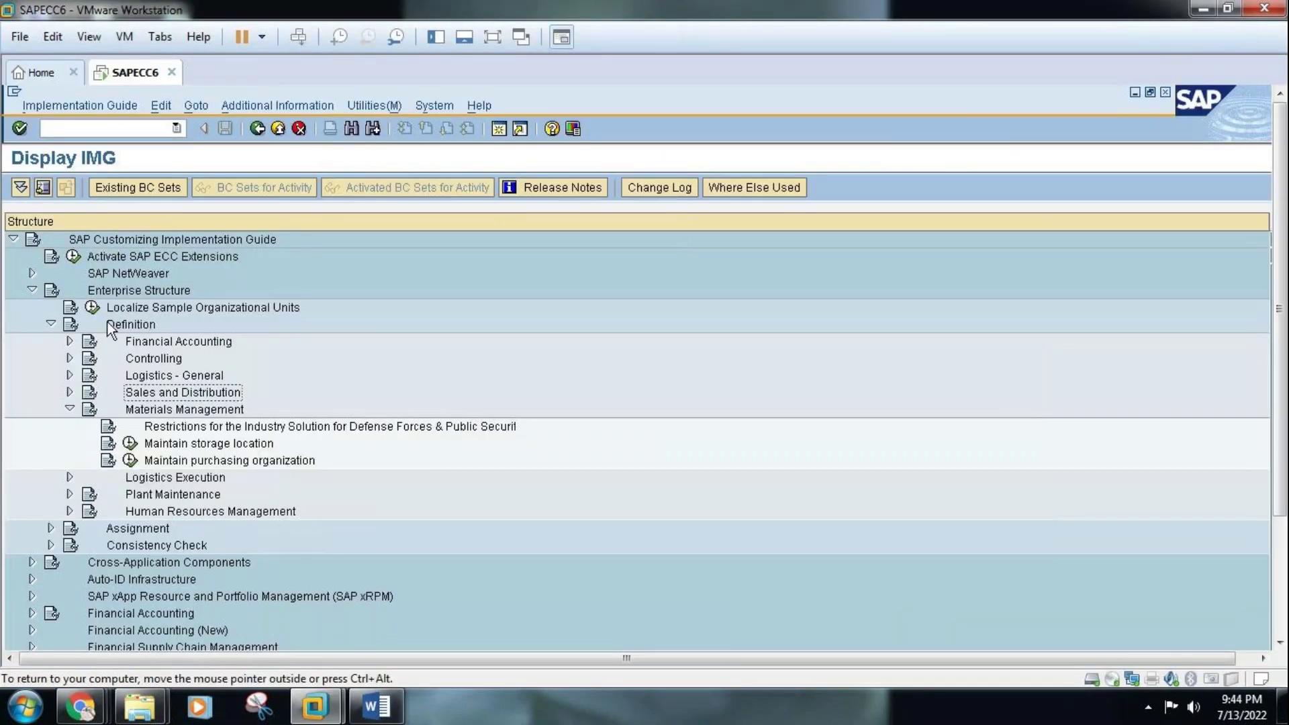
left_click(32, 289)
left_click(32, 290)
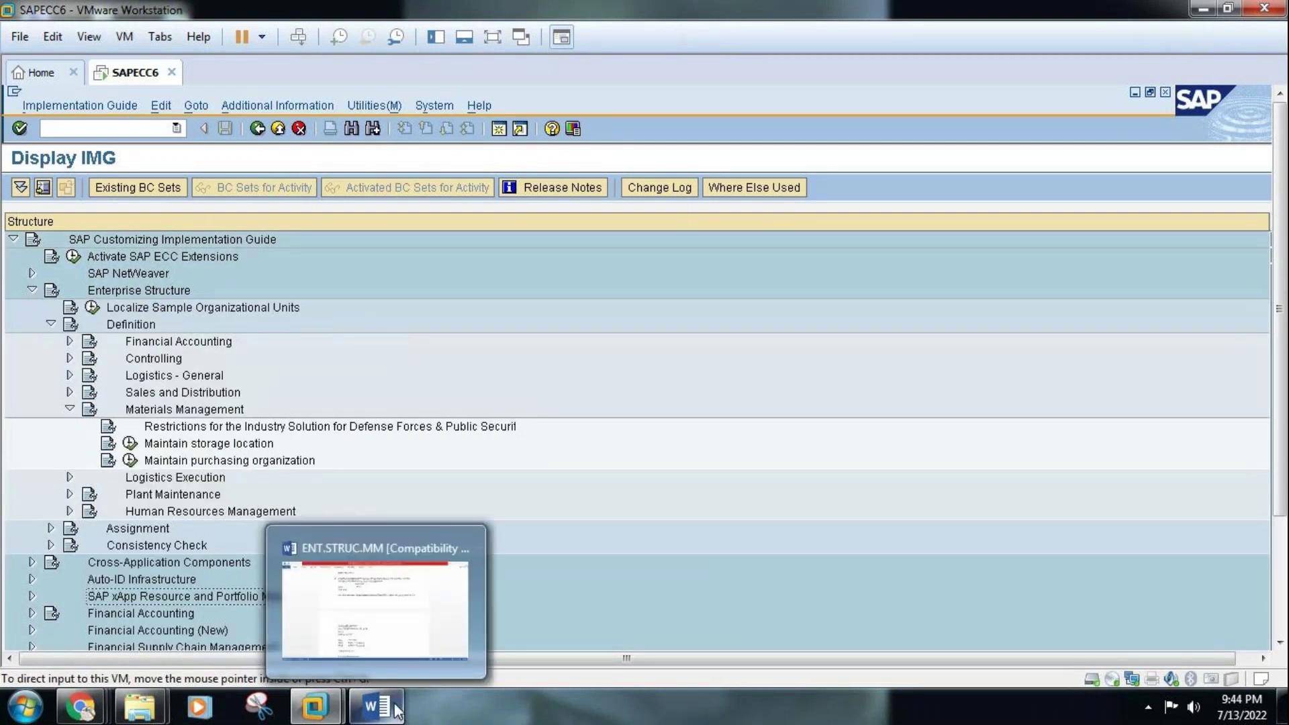
left_click(397, 710)
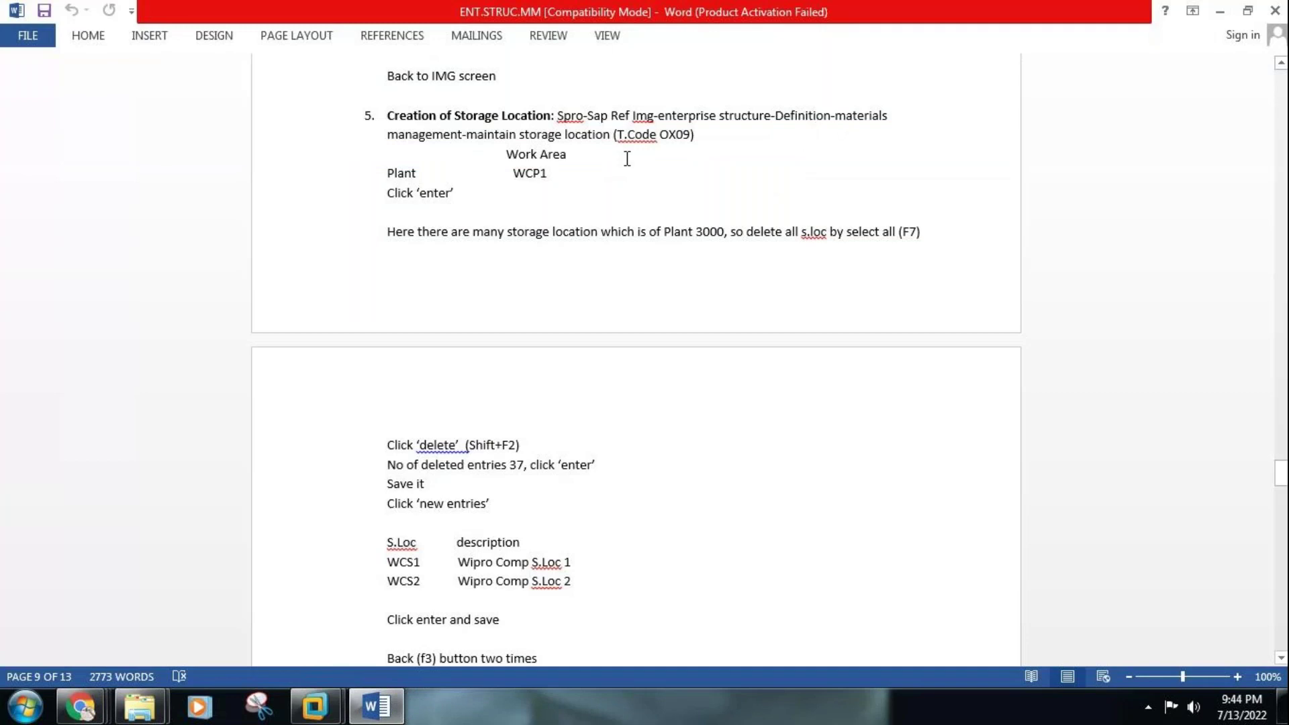
left_click(387, 713)
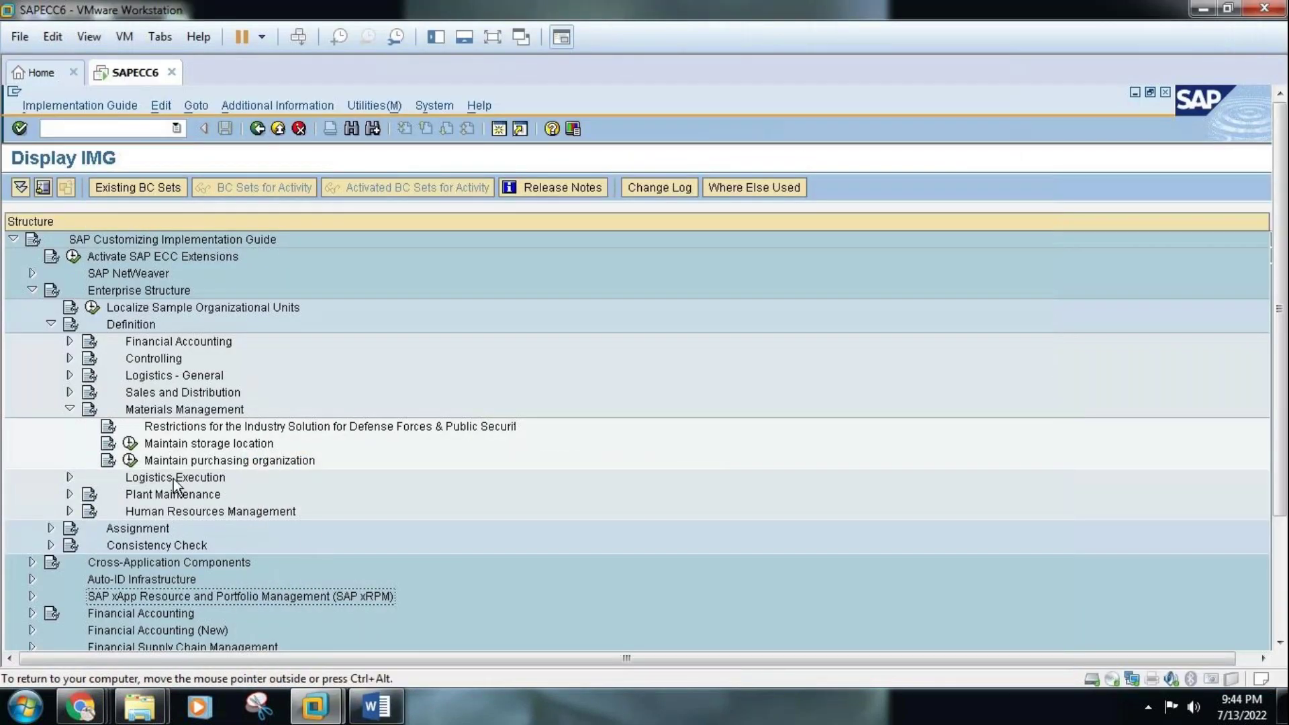
left_click(130, 443)
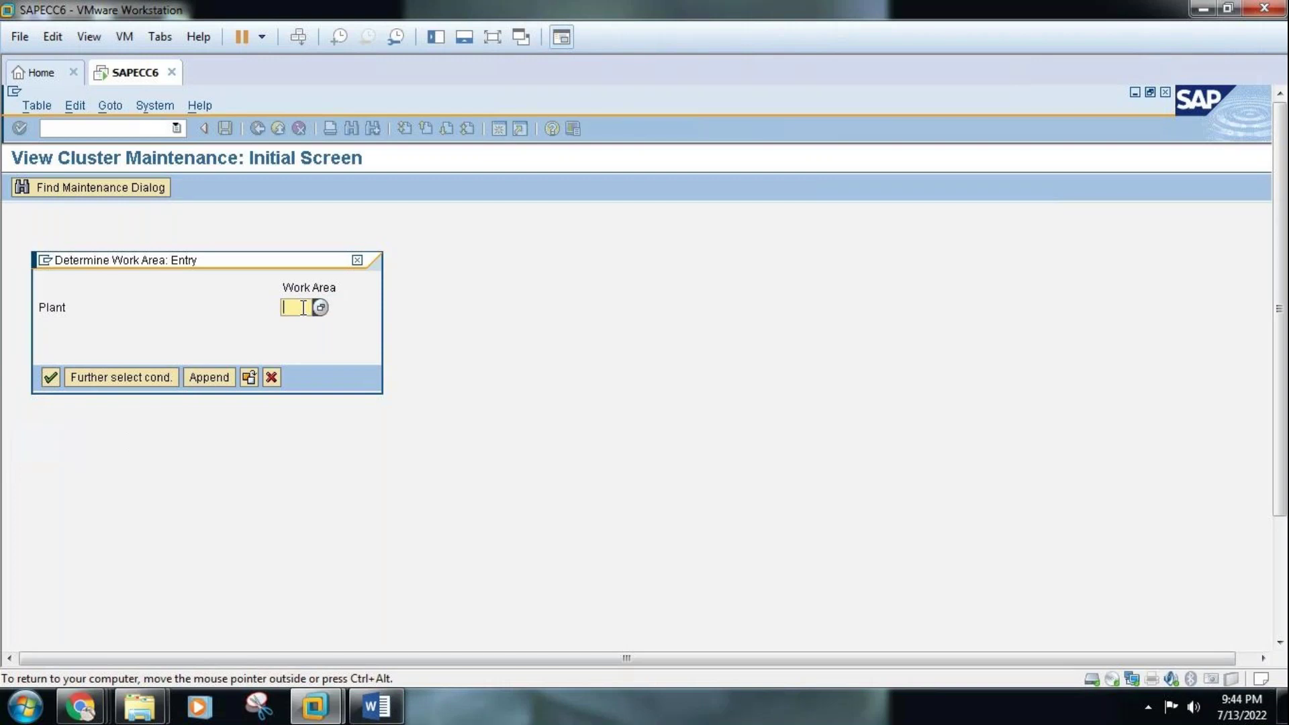
Enter work area TAS1, review its 37 storage locations, and select them all
type("TAS1")
left_click(54, 376)
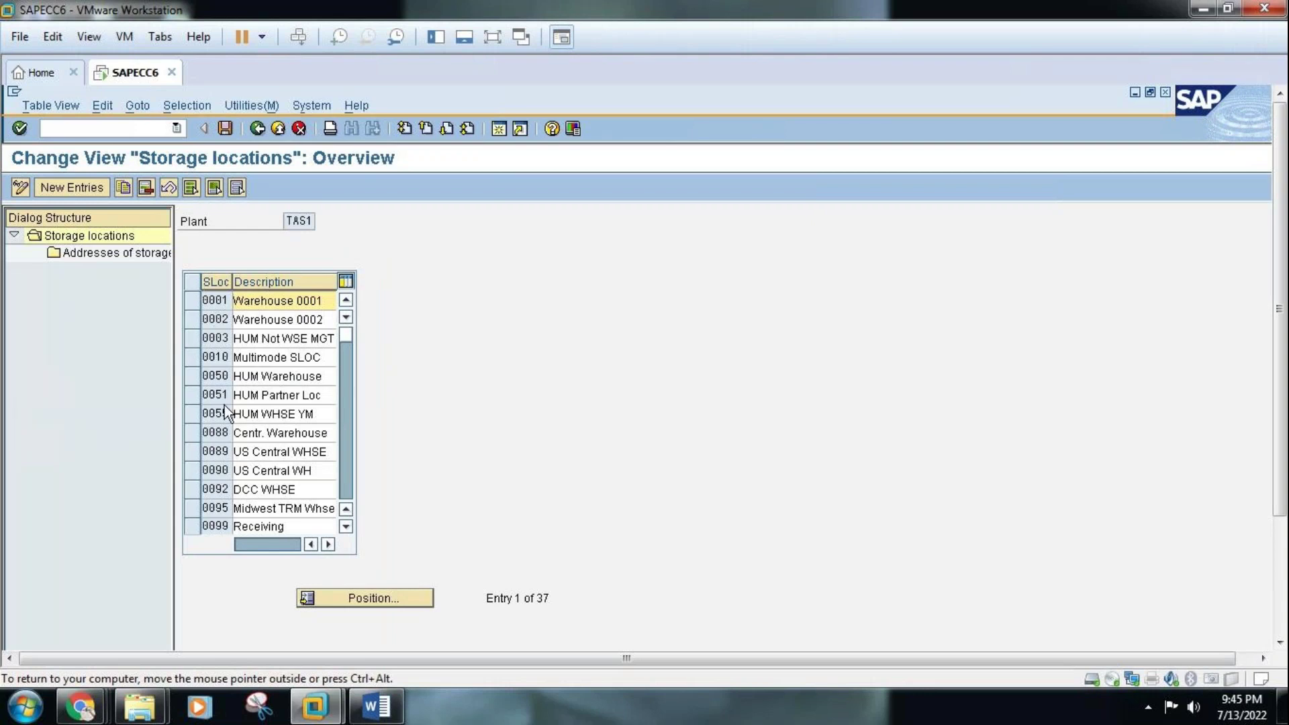
left_click(345, 479)
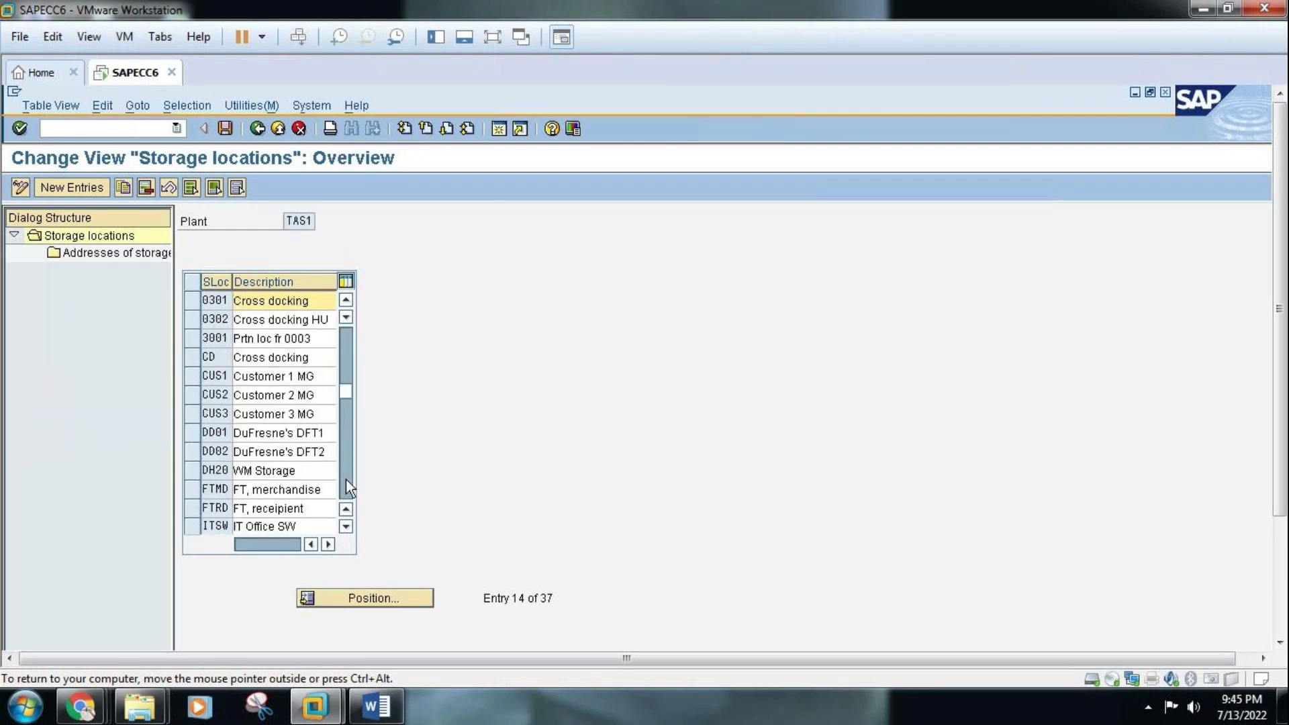
left_click(346, 336)
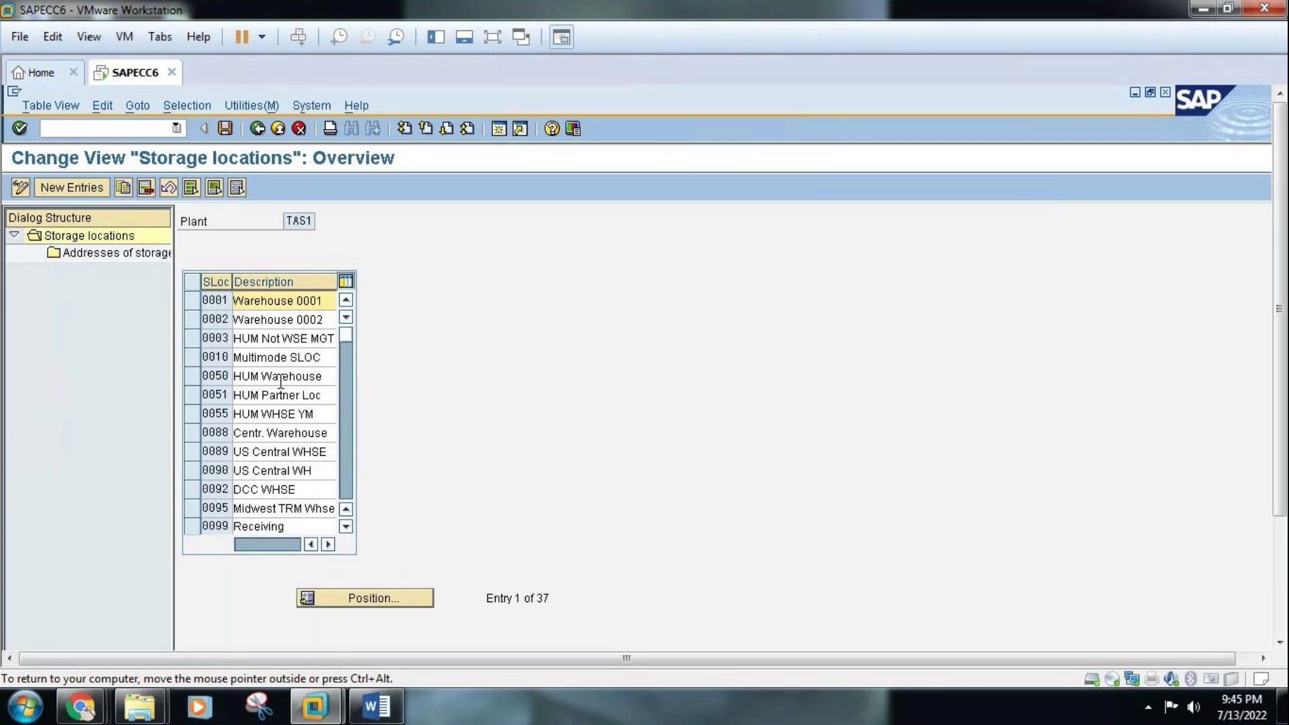
left_click(294, 220)
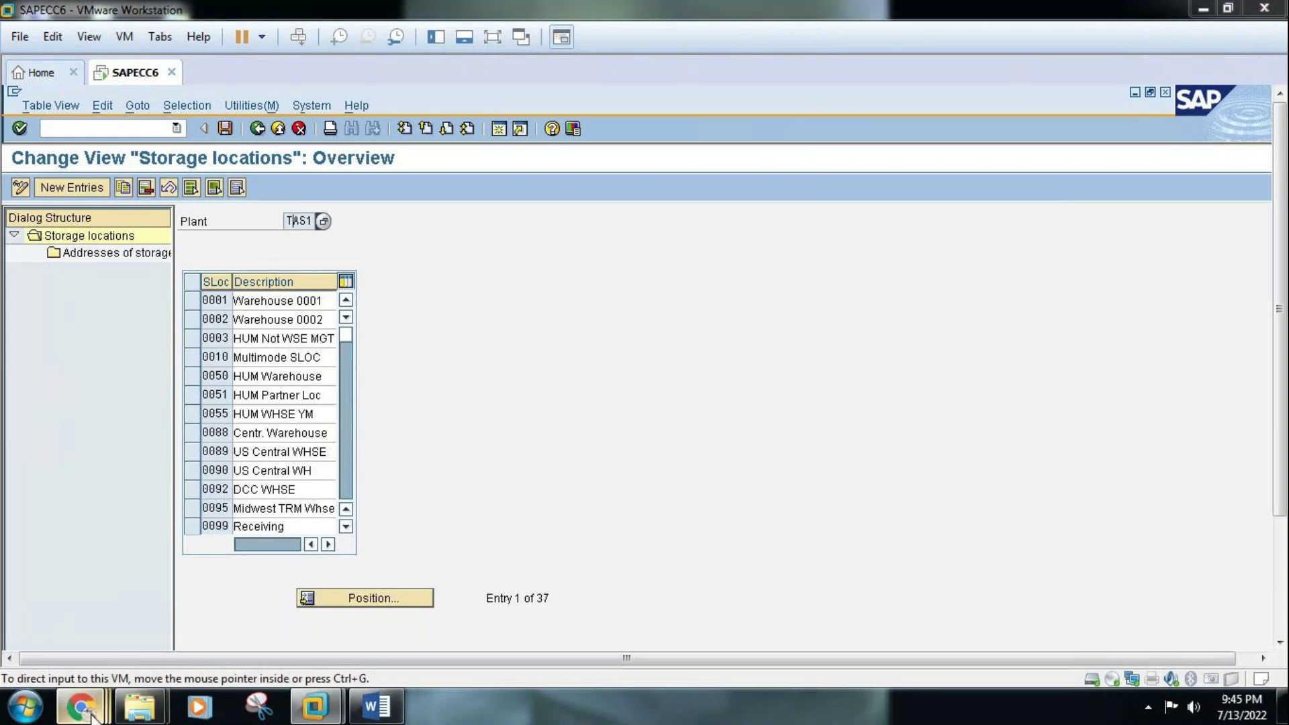
mouse_move(92, 717)
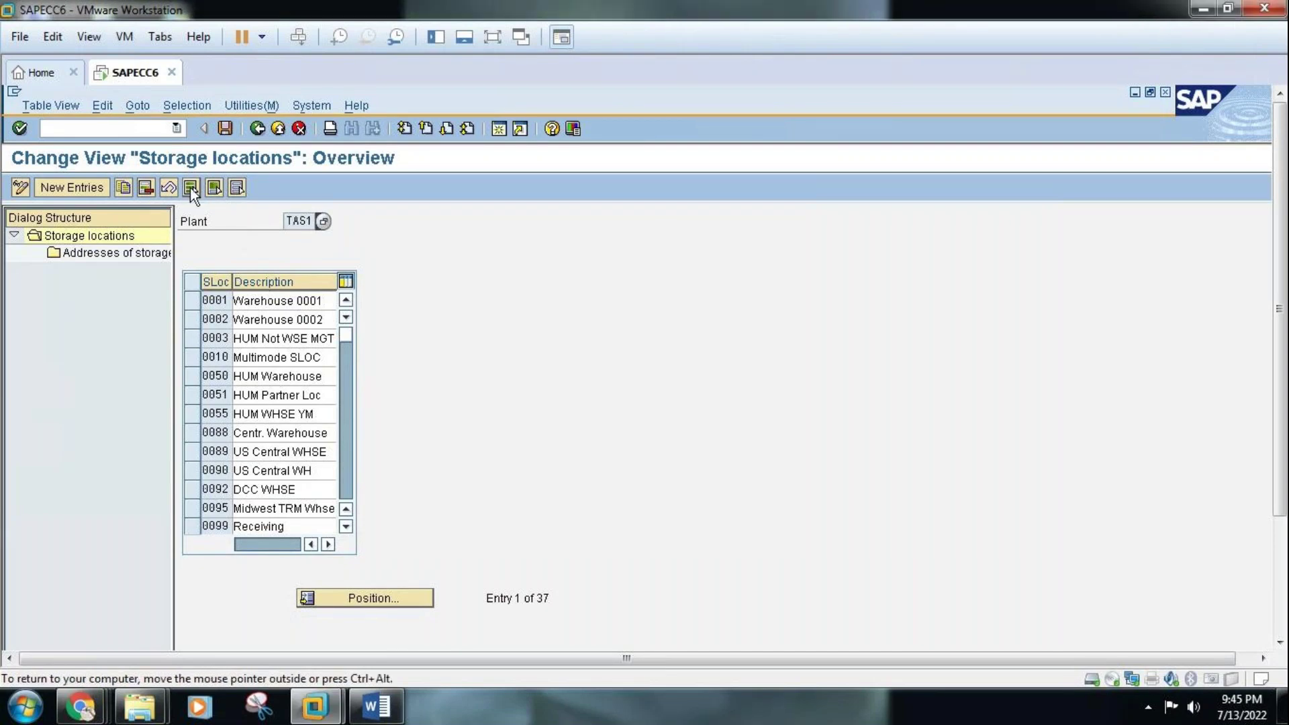
left_click(191, 187)
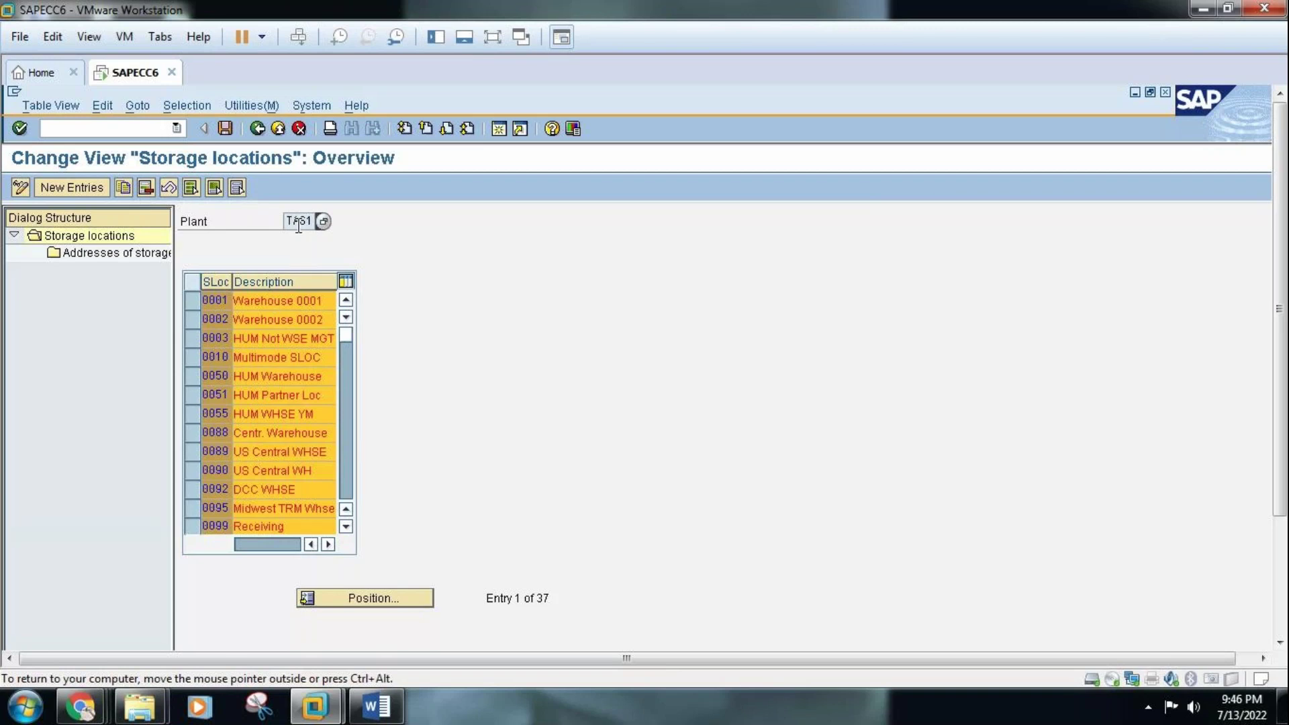
Delete all 37 TAS1 storage locations, acknowledge the deletion message, and begin New Entries
left_click(145, 188)
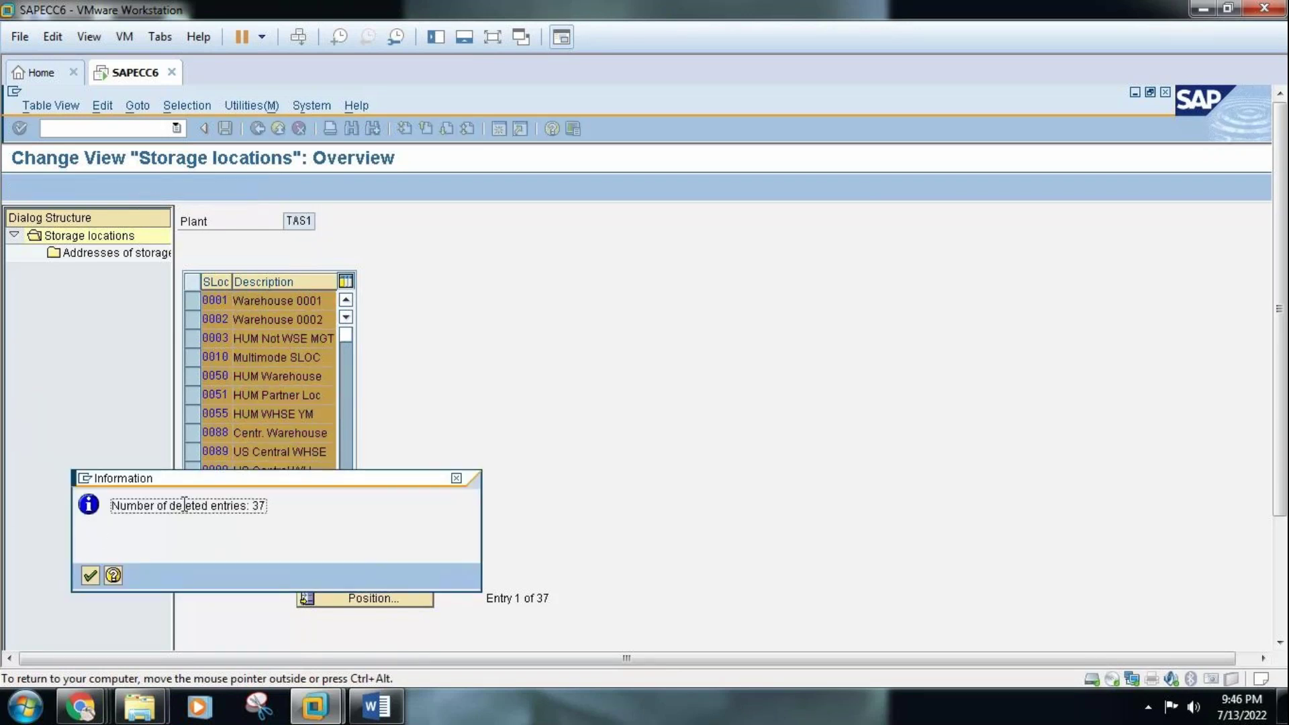
left_click(89, 575)
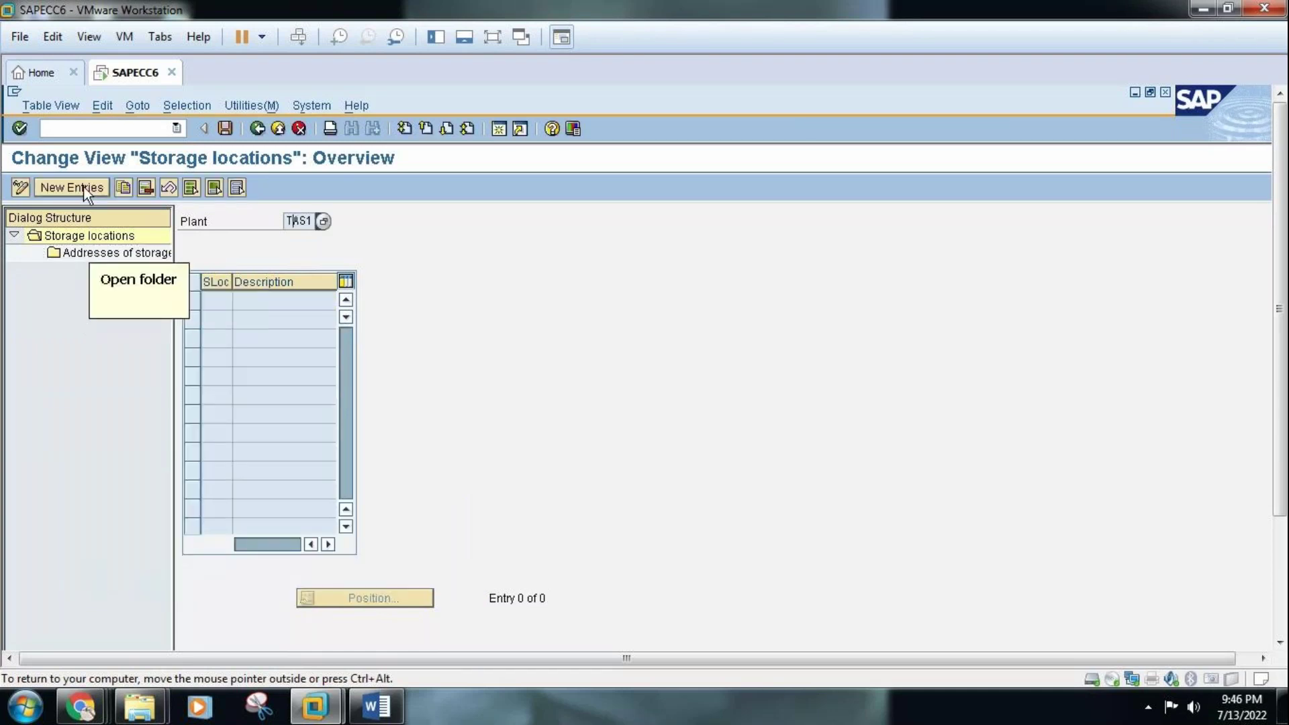
left_click(84, 190)
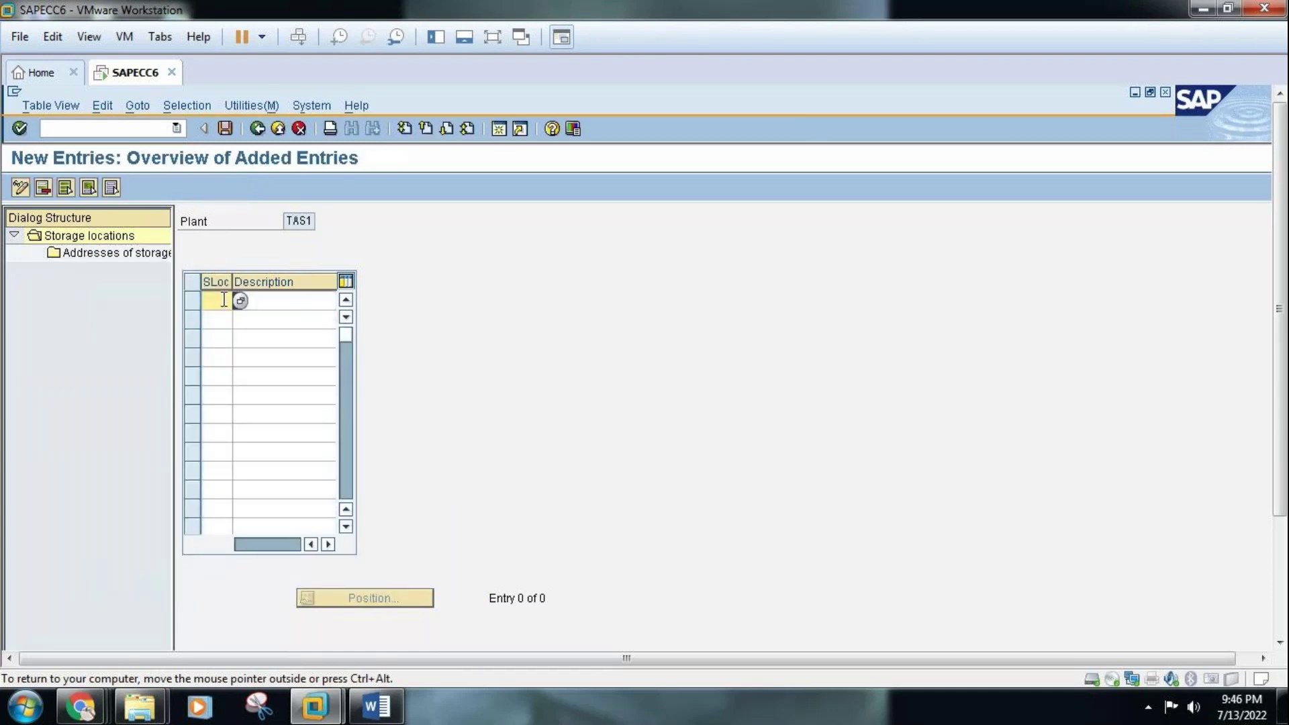
left_click(374, 706)
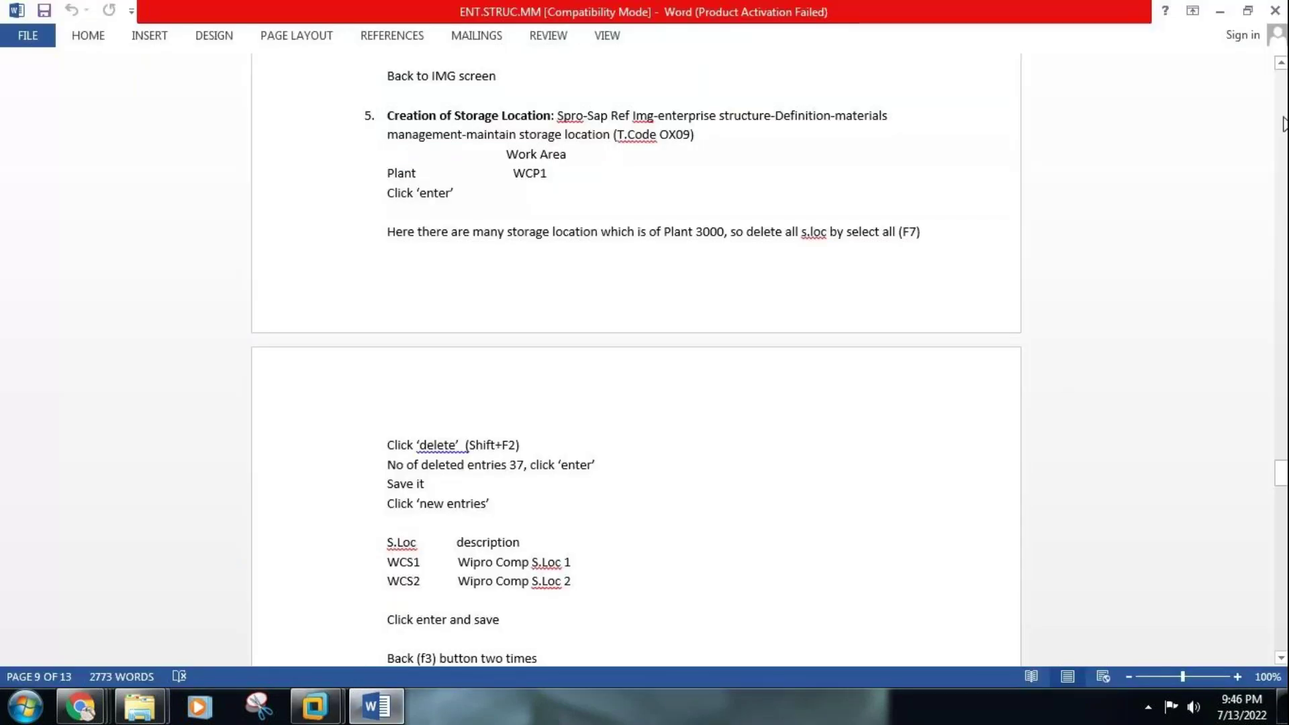
Check the enterprise structure diagram in the Word notes, then minimize Word back to SAP
scroll(1284, 124, "up", 15)
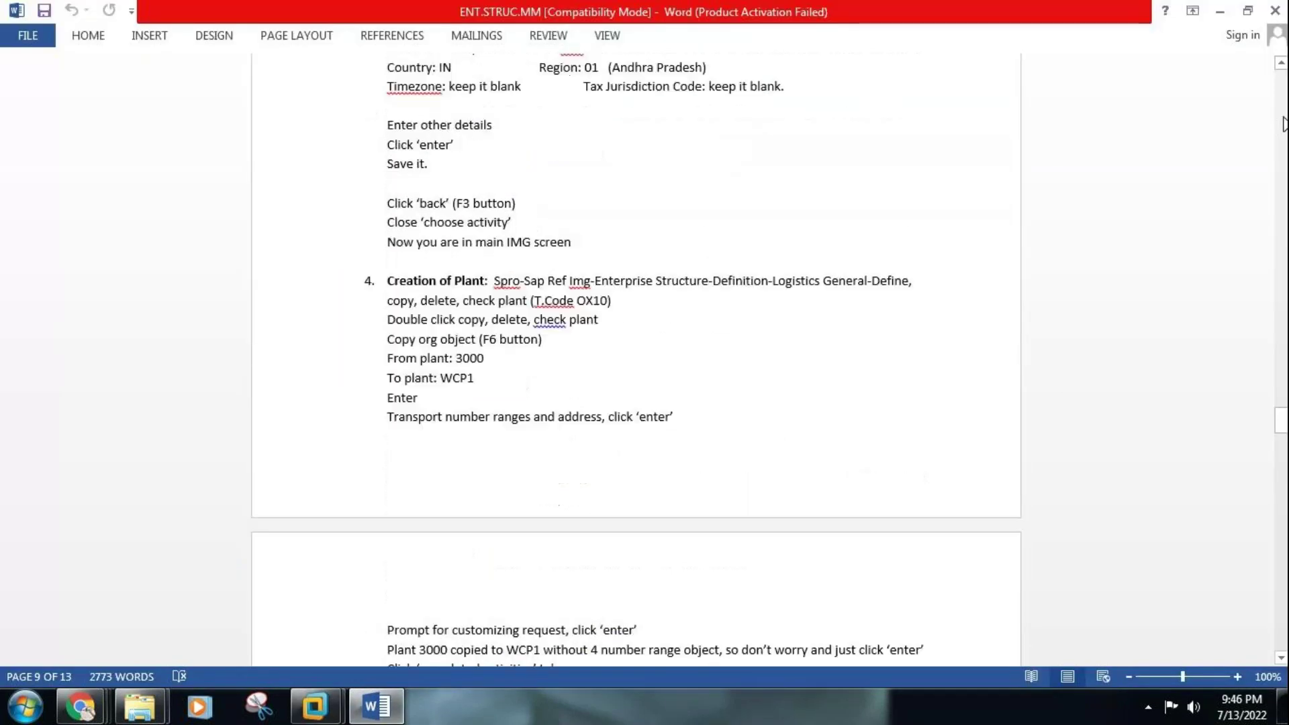
scroll(1283, 124, "up", 10)
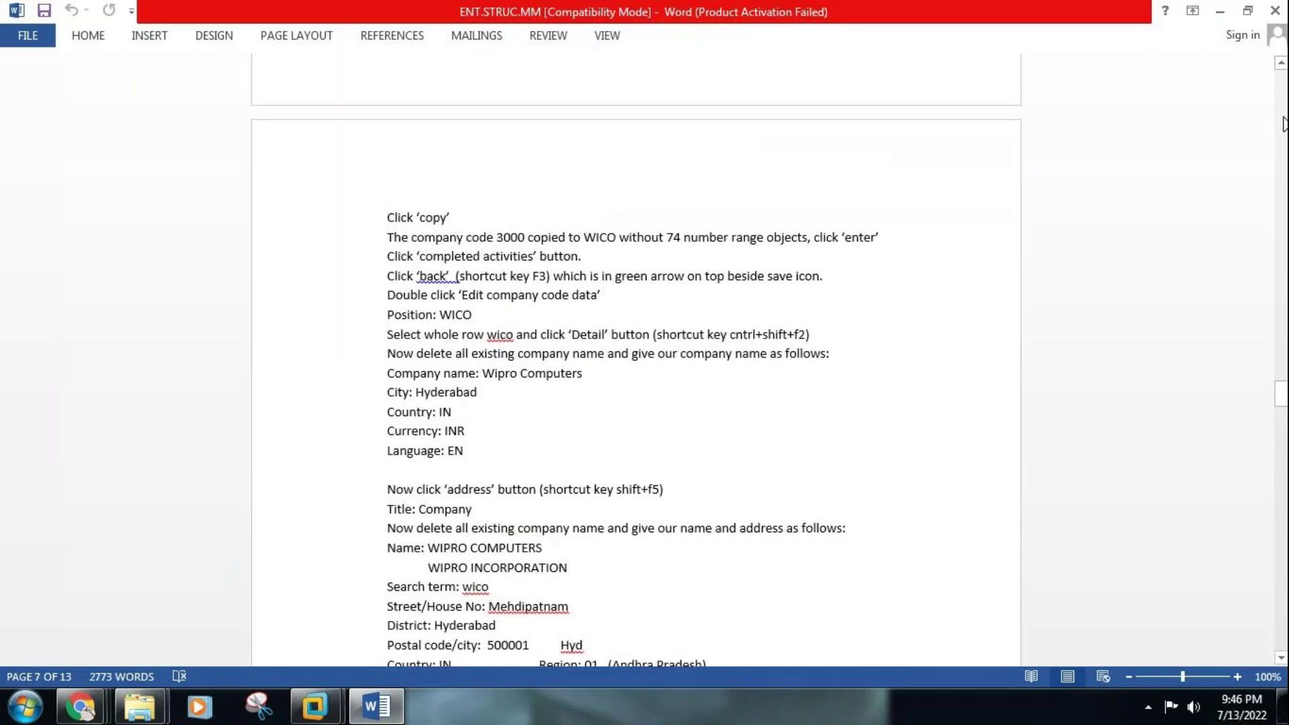
scroll(1283, 124, "up", 15)
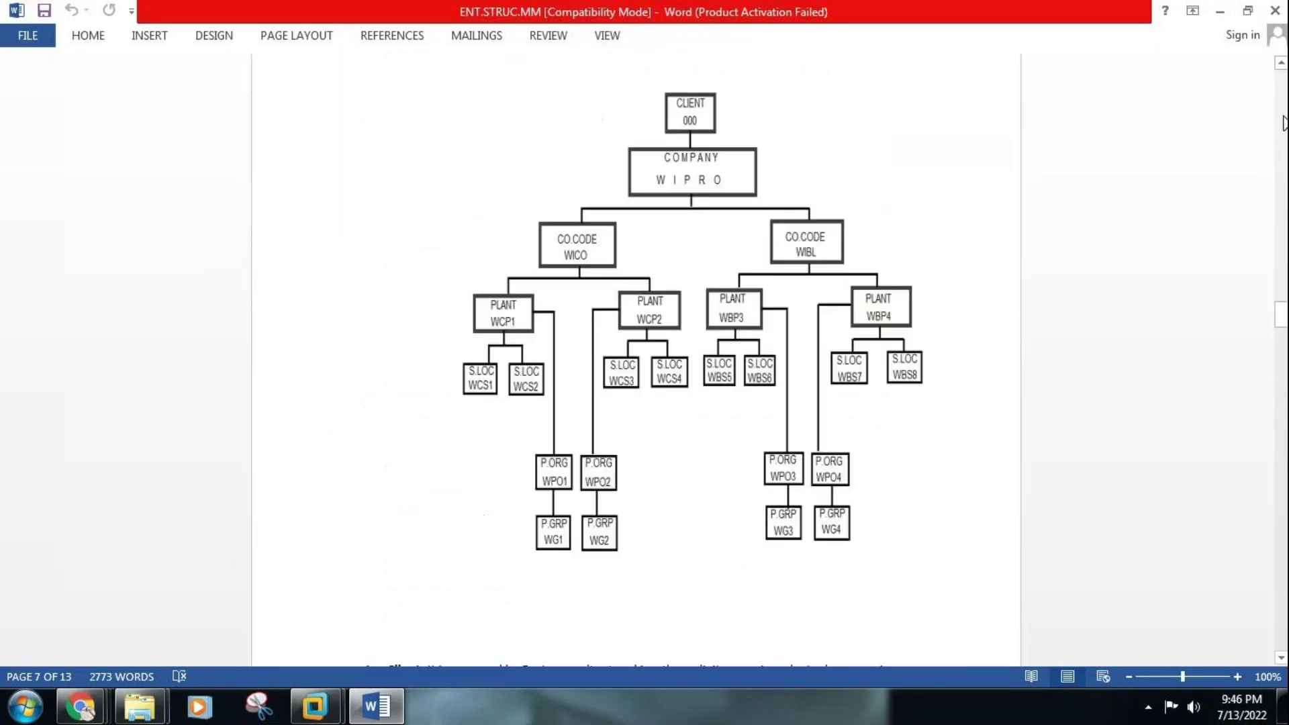
left_click(481, 396)
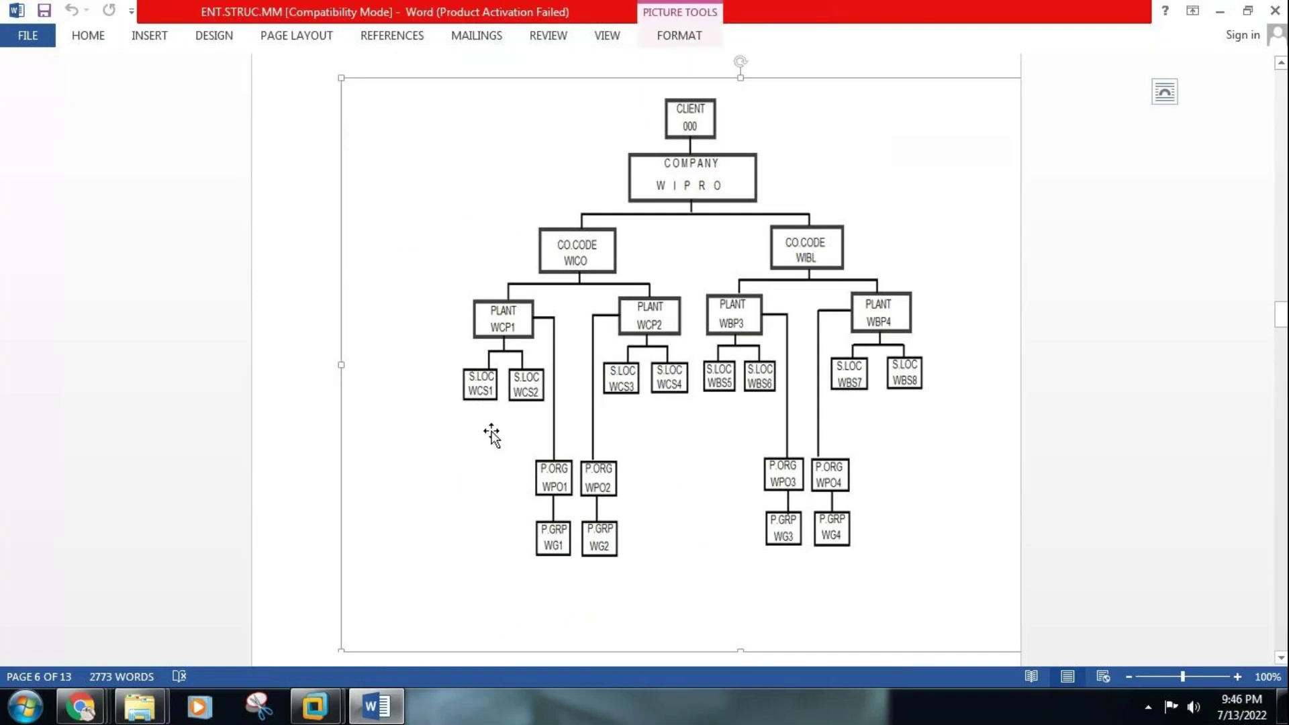
left_click(374, 706)
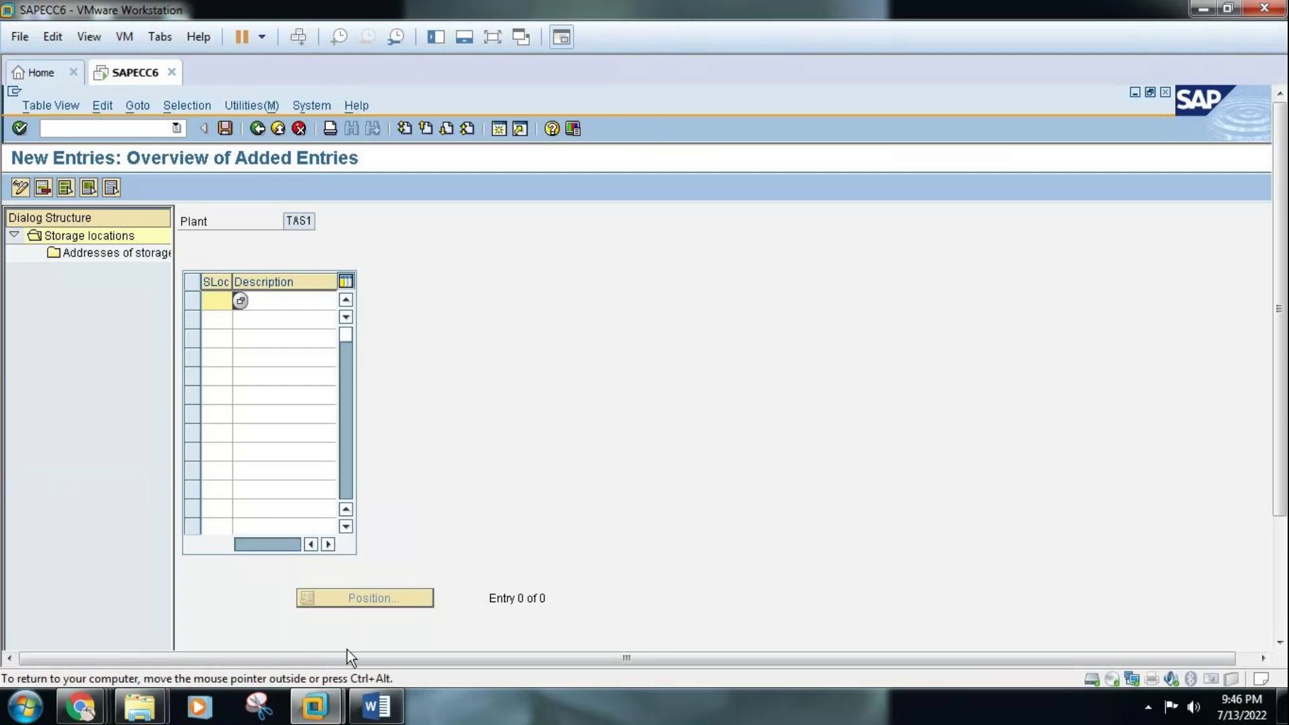
Enter TSS1 'TATA SALT S.LOC1' and TSS2 'TATA SALT S.LOC2' for plant TAS1 and save
left_click(374, 706)
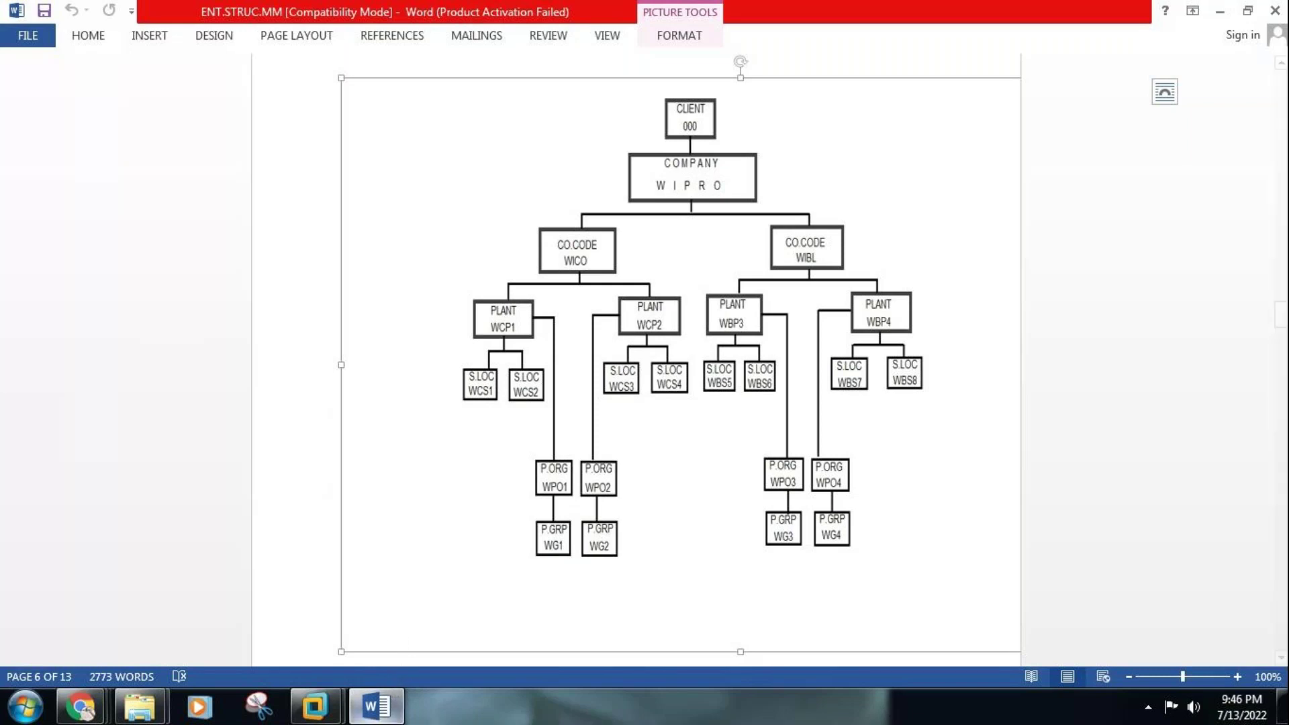
left_click(385, 713)
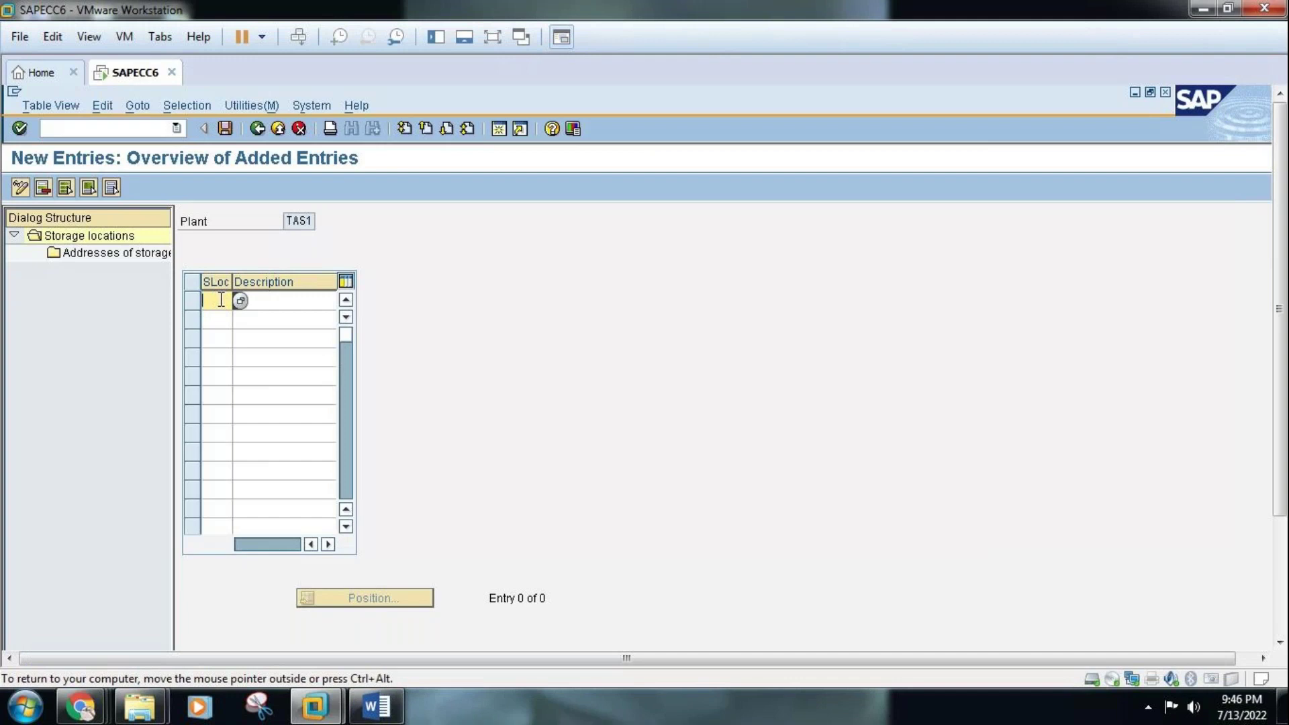
type("TSS1")
left_click(222, 321)
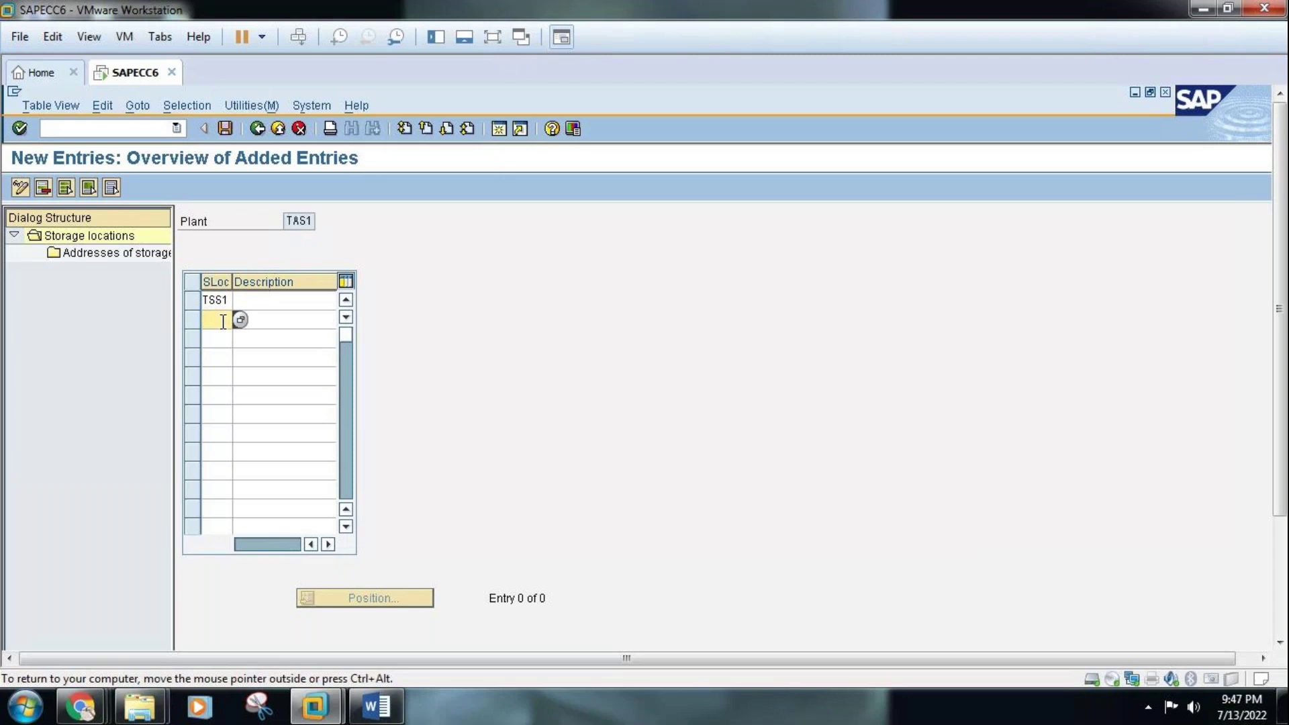
type("TSS2")
left_click(285, 306)
type("TATA SALT S")
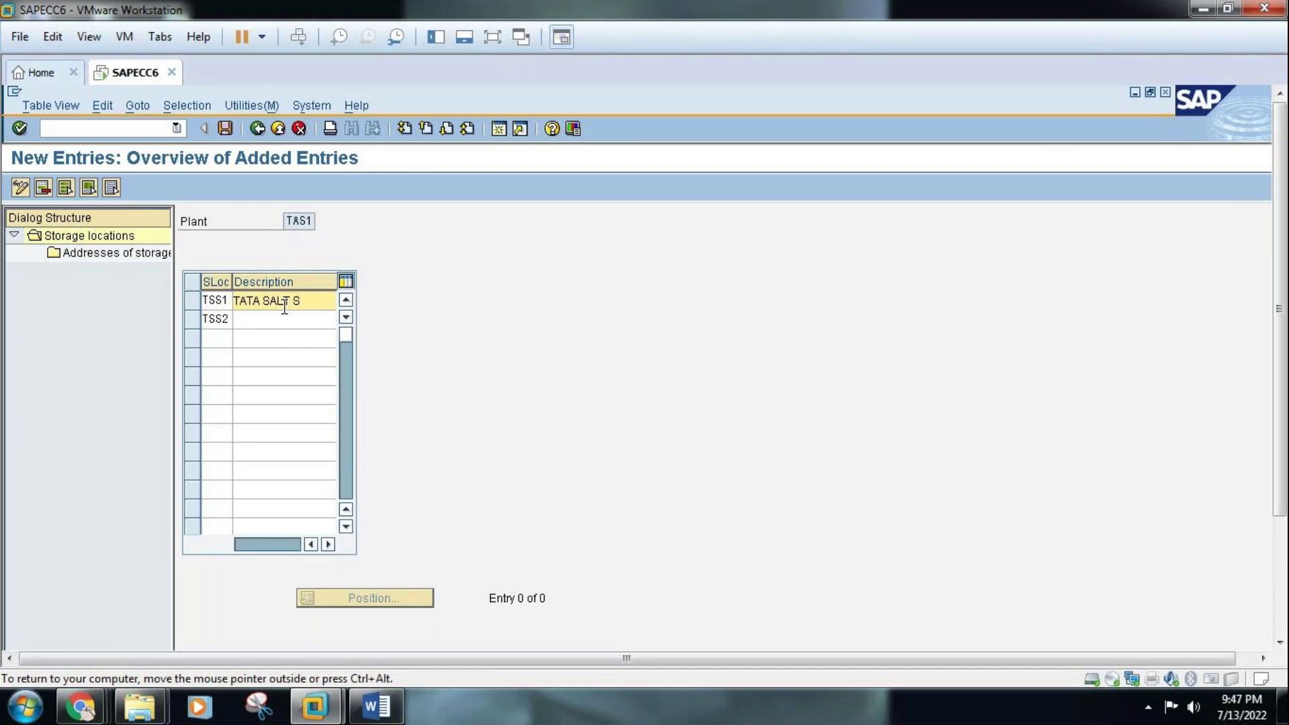
type(".LOC1")
left_click(283, 326)
type("TATA SALT S.LOC2")
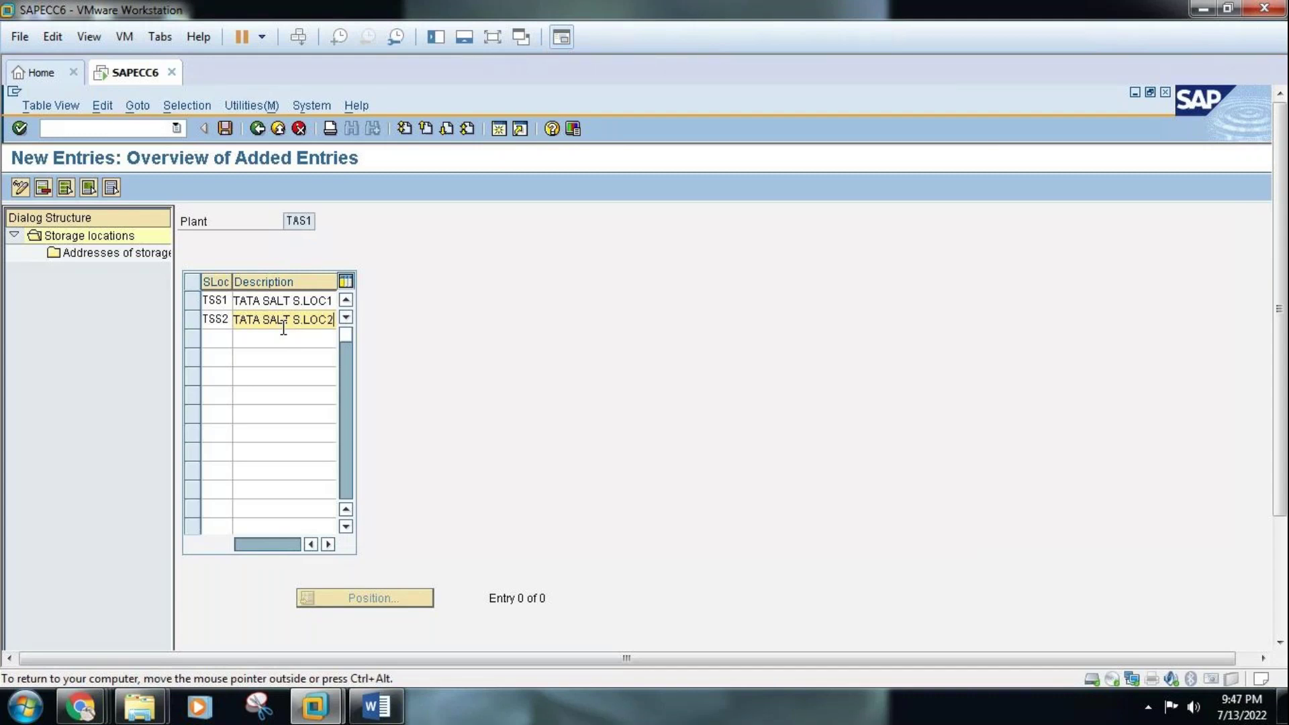
key("Return")
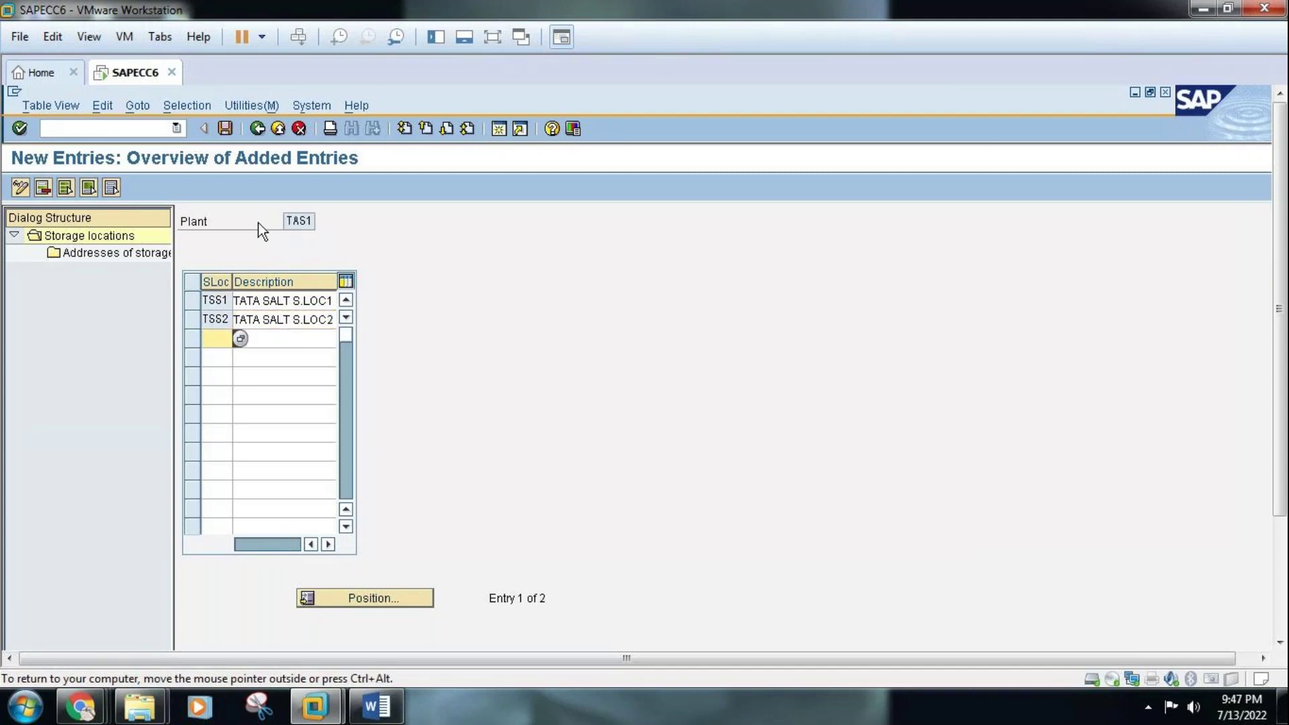
left_click(225, 129)
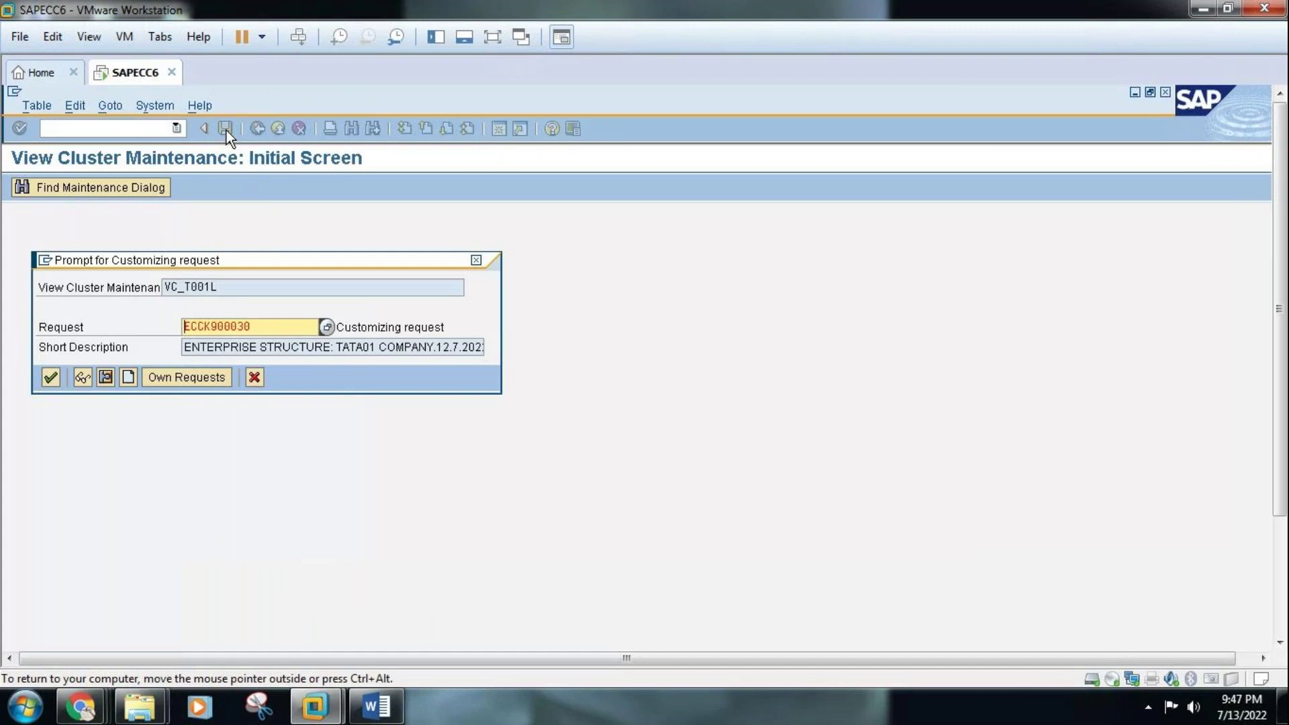
Accept the customizing request and select the TSS1 row
left_click(51, 378)
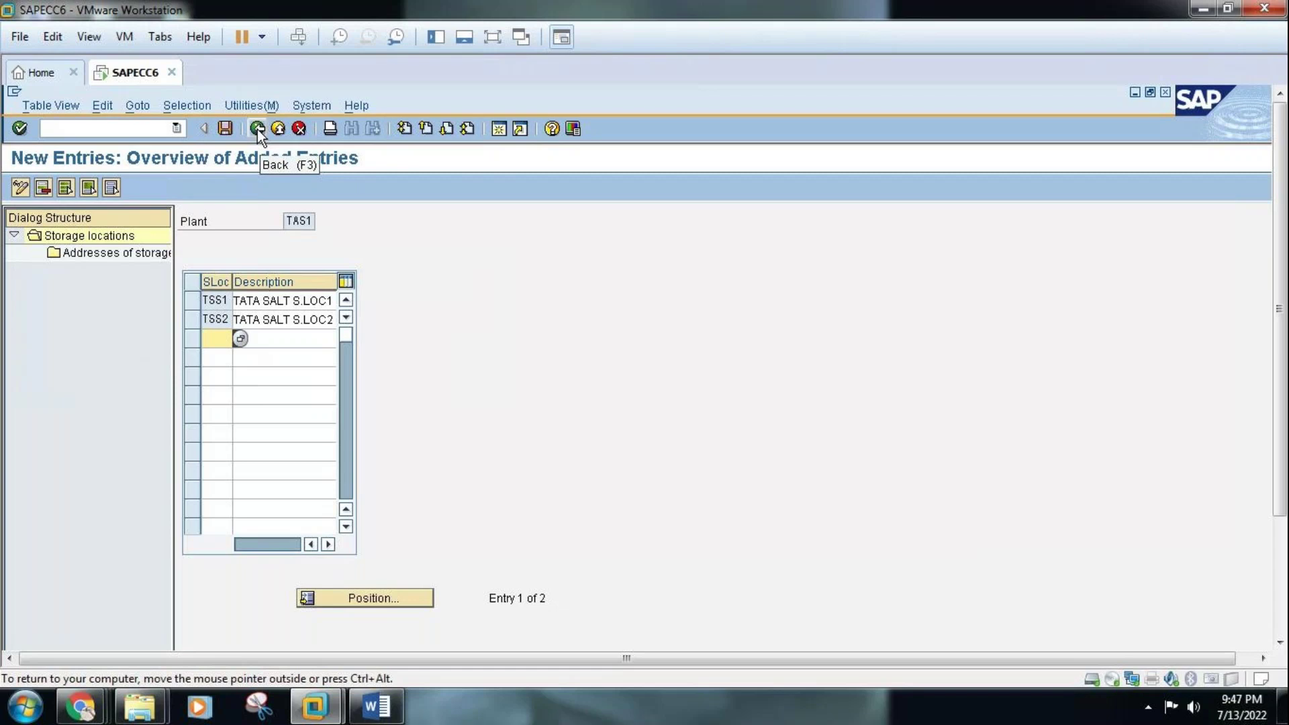
left_click(193, 300)
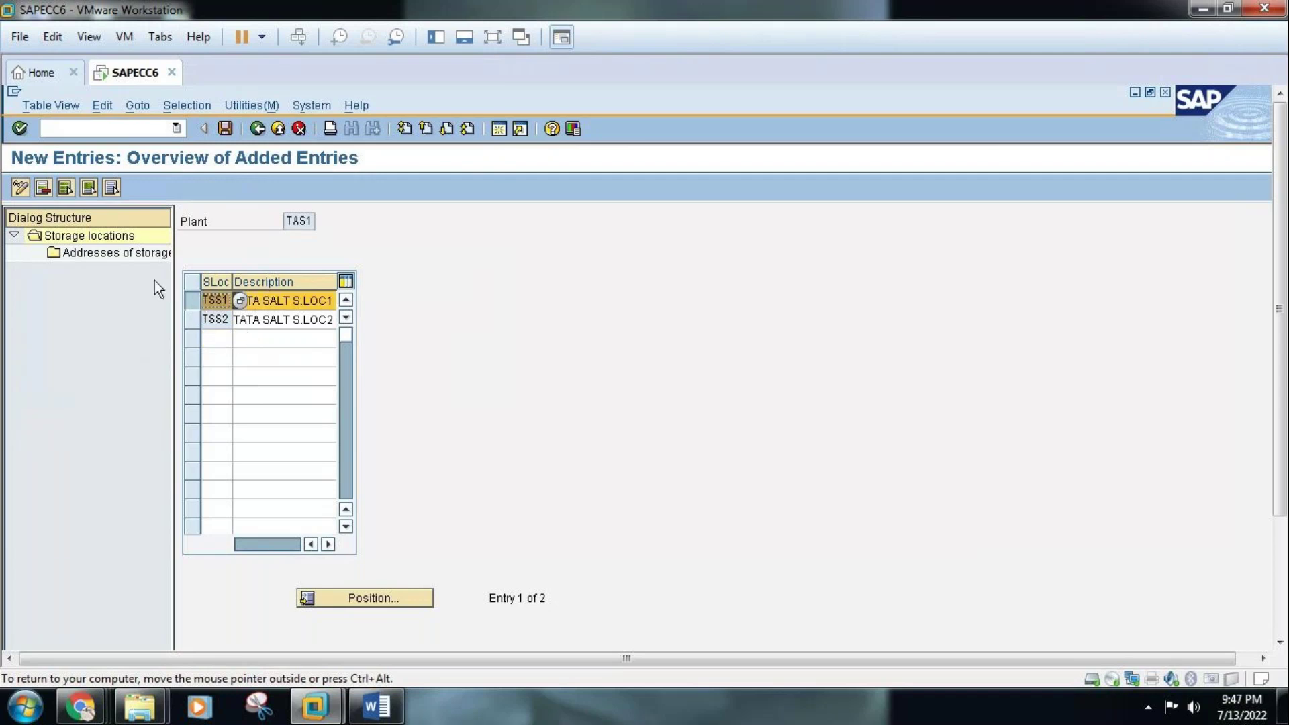
Open TSS1's addresses and create new address entry 01
double_click(106, 254)
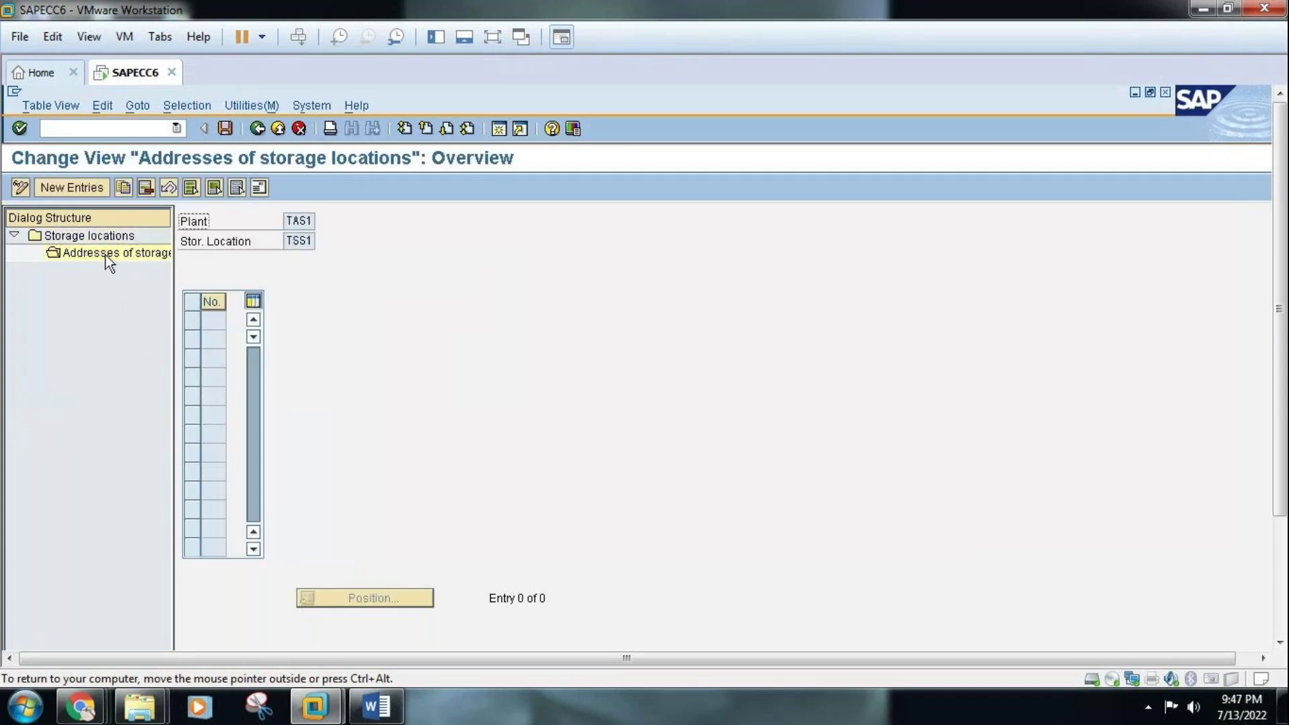
left_click(72, 187)
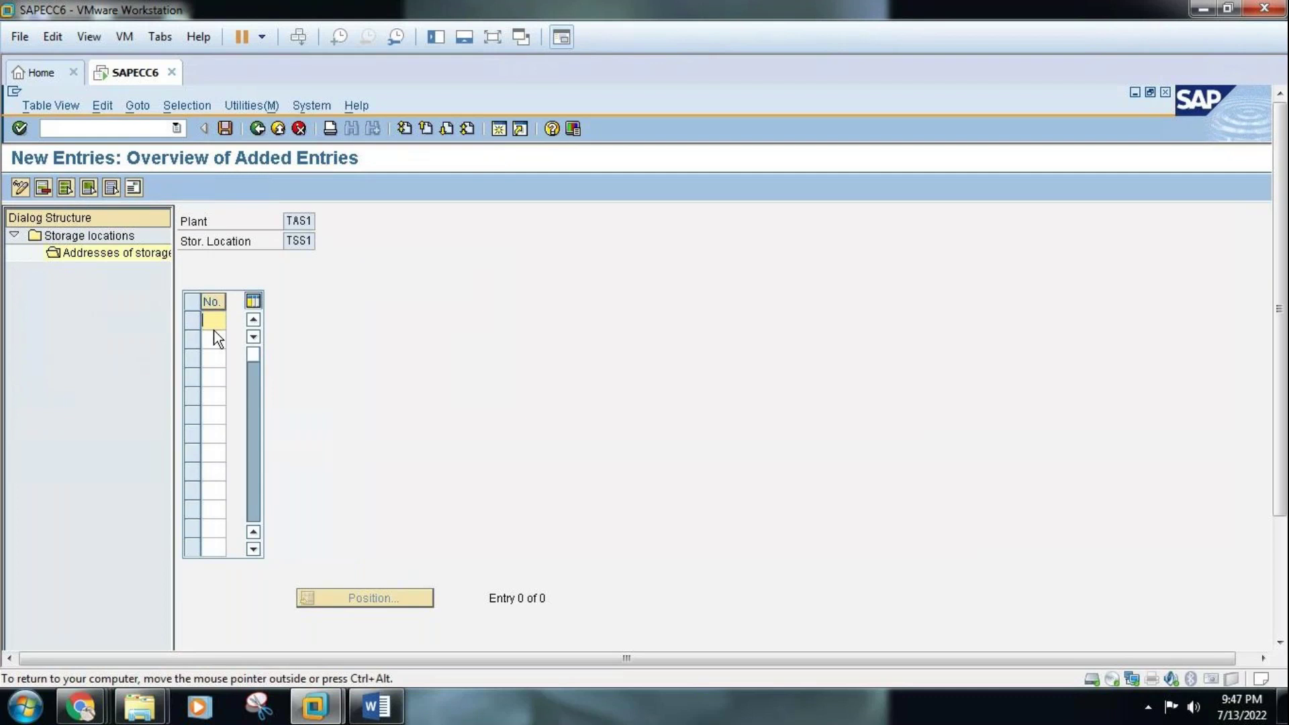
type("01")
key("Return")
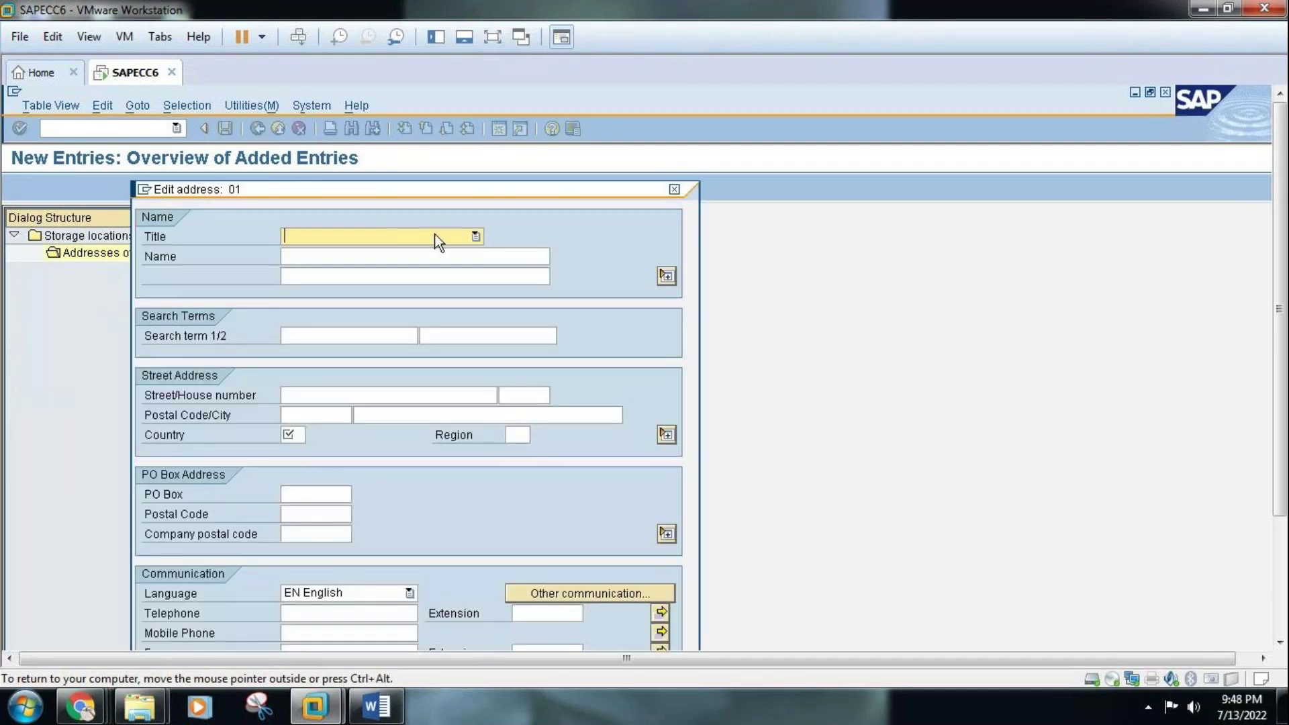
Set title Company, name 'TATA SALT STORAGE LOCATION 1' / 'TSS1 ASIFNAGAR', search term TSS1
left_click(438, 237)
left_click(360, 255)
left_click(359, 256)
type("TA")
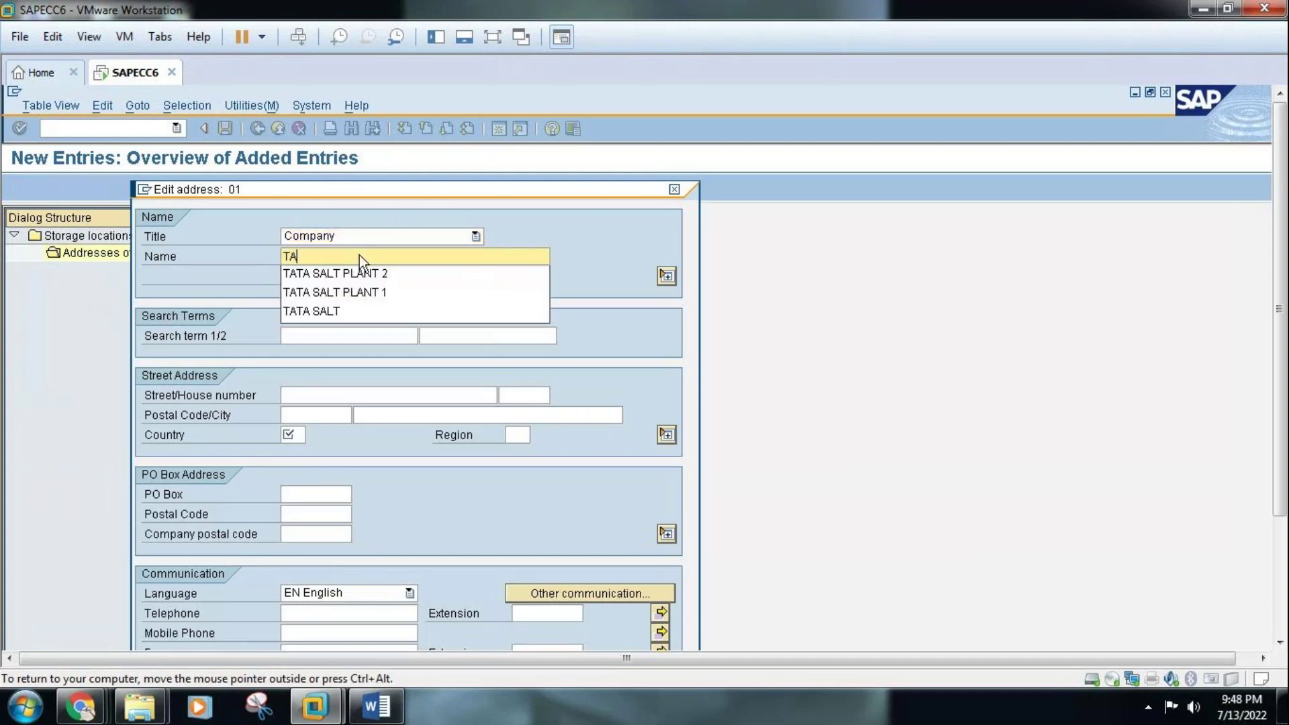
type("TA SALT STORAGE LOCATION 1")
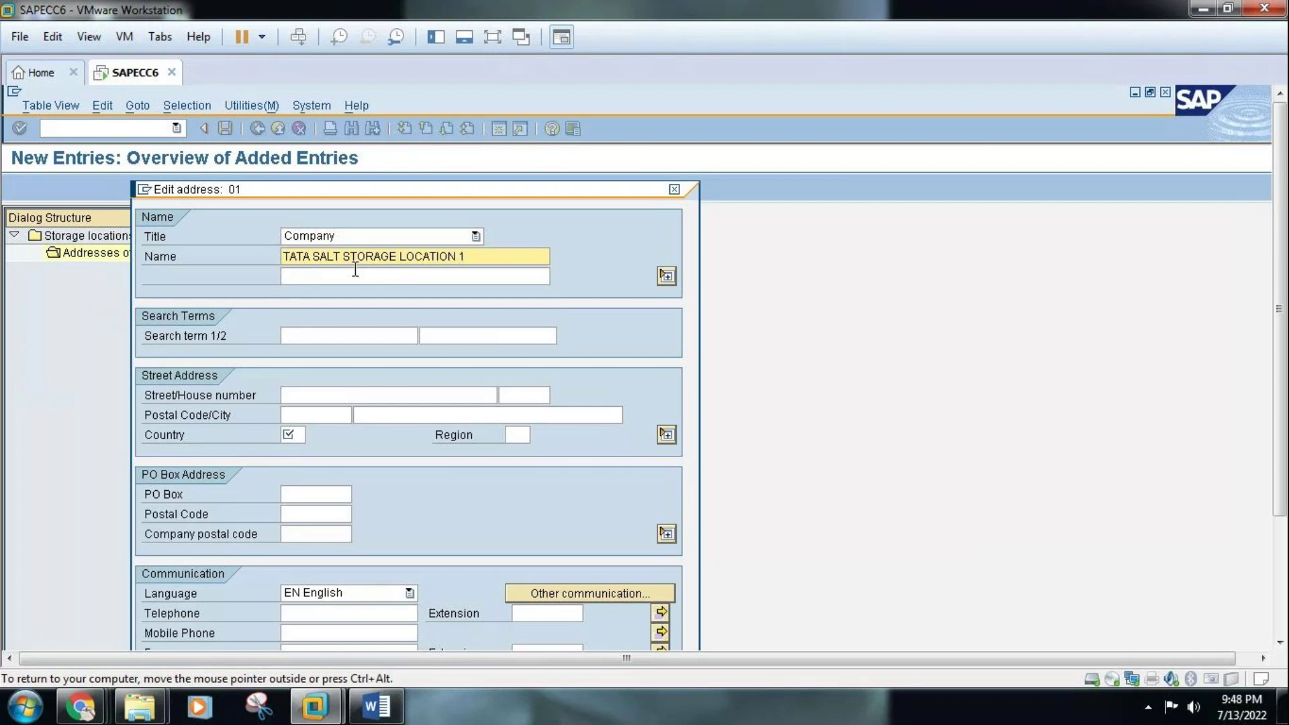
left_click(355, 276)
type("TSS1")
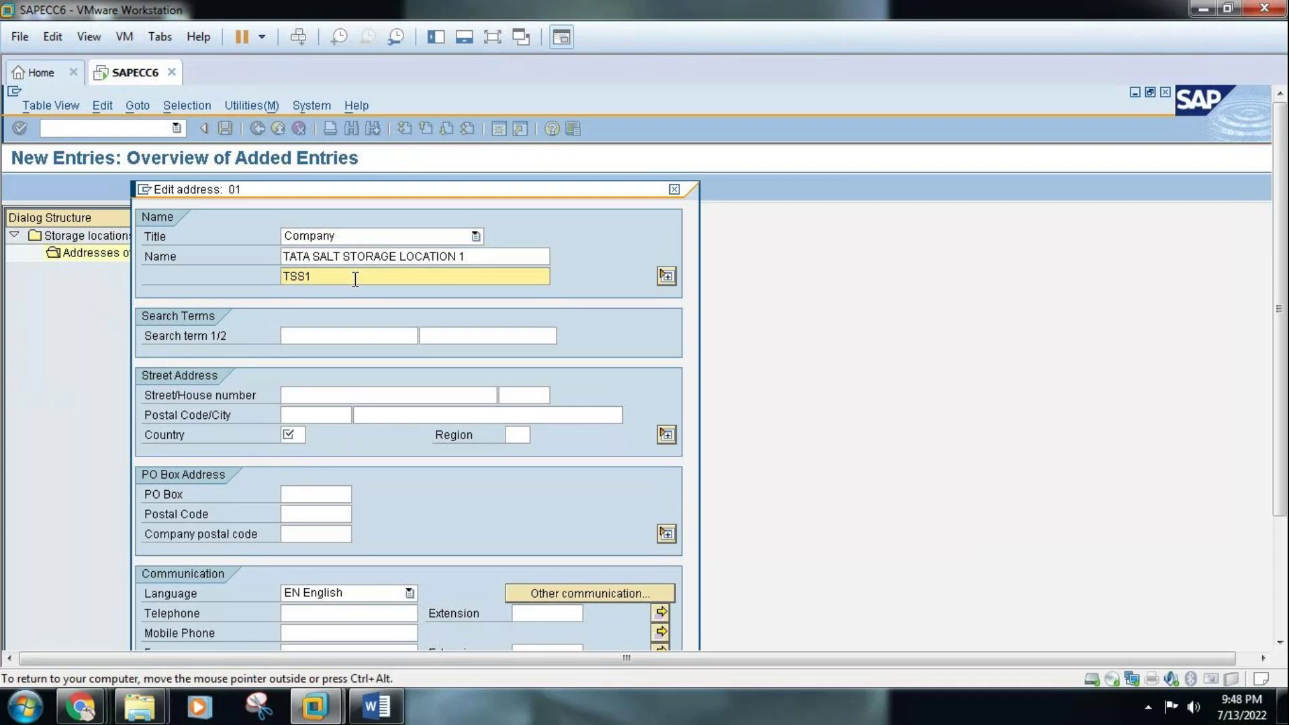
type("ASIFNAGAR")
left_click(351, 334)
type("TSS1")
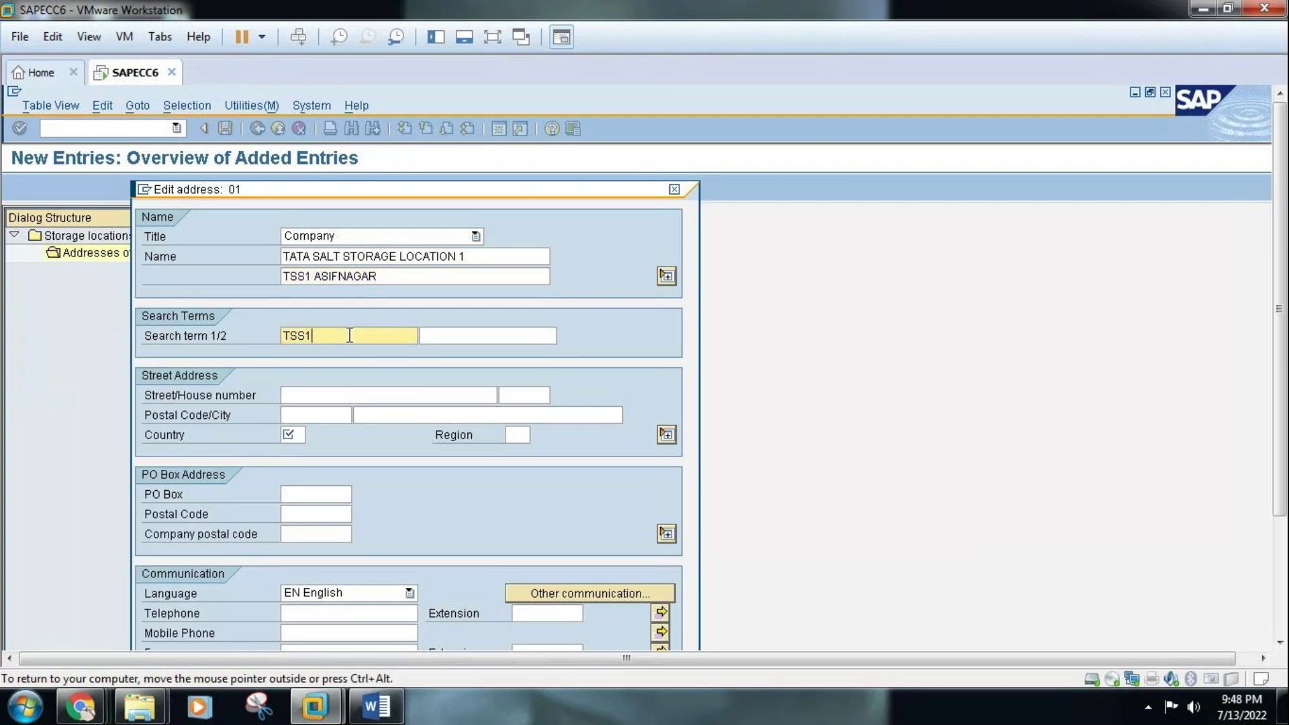
Enter street 'NEAR ASIF NAGAR POLICE STATION', postal code 500002 and city ASIFNAGAR
left_click(350, 394)
type("ASIF")
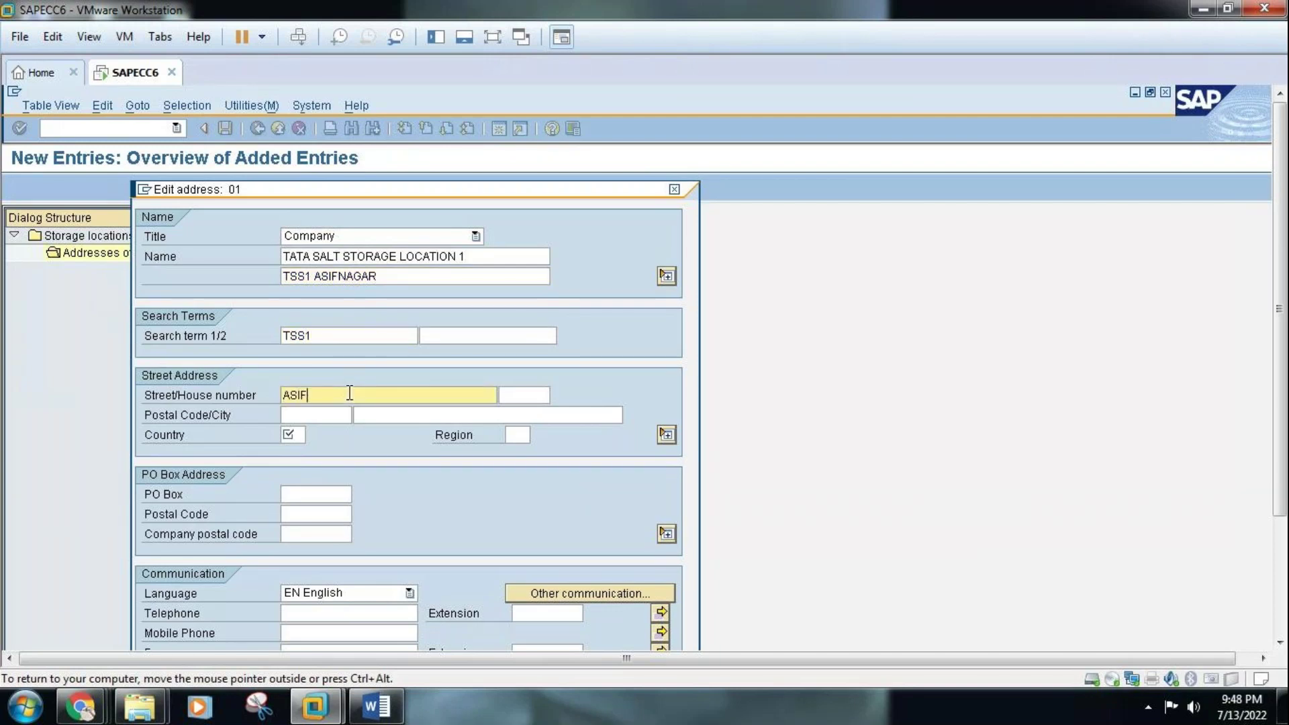
type(" NAGAR POLICE STATION")
left_click(288, 396)
type("NEAR ")
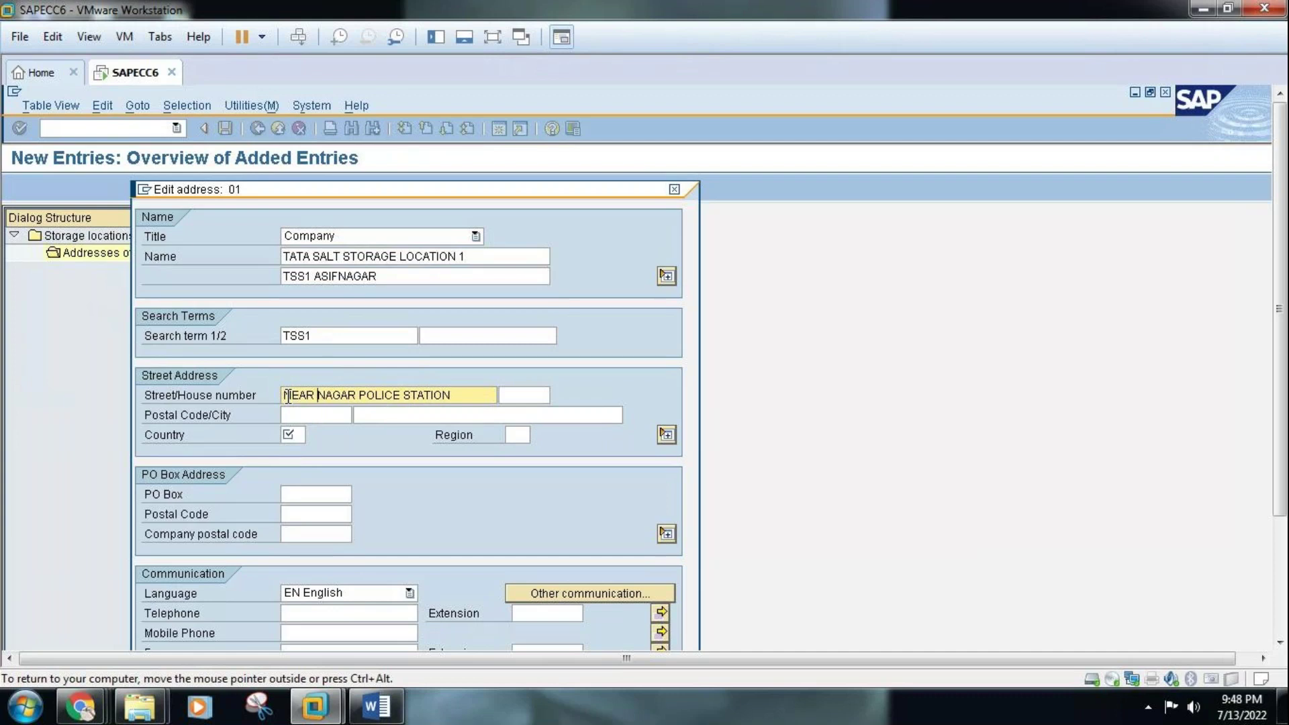
type("ASIF NAGAR PO")
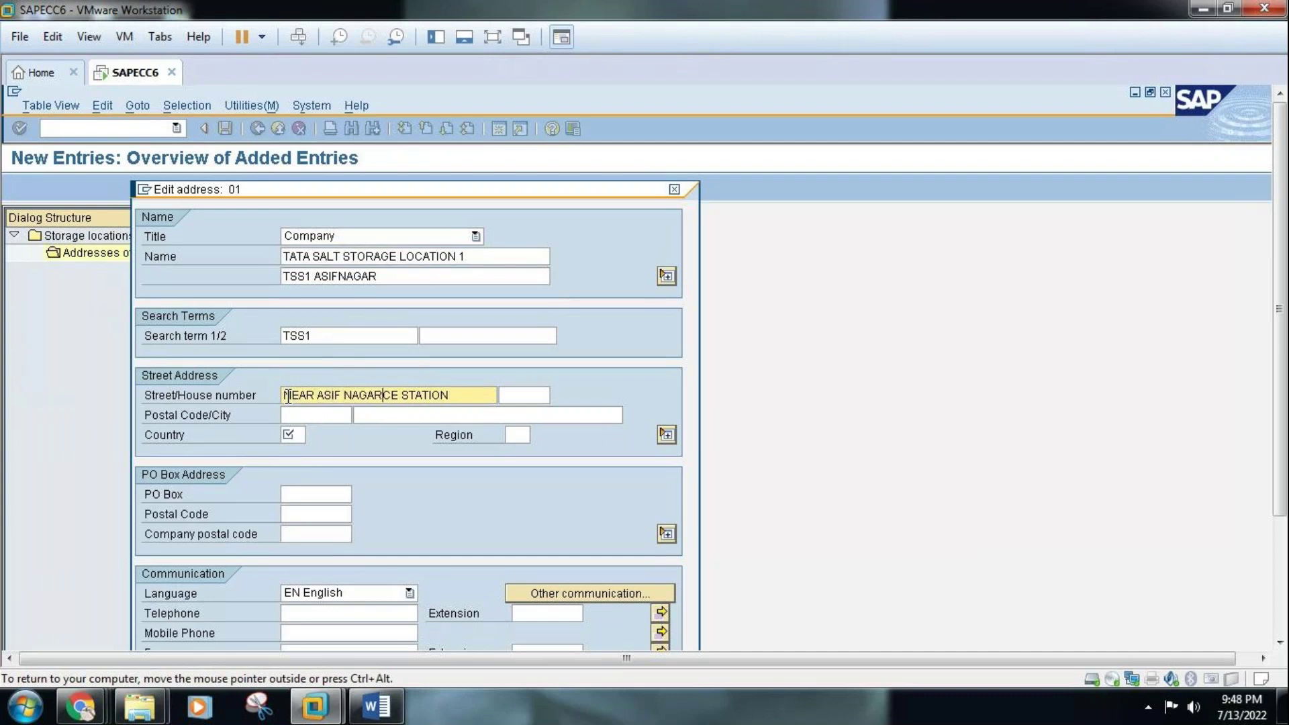
type("LICE STATION")
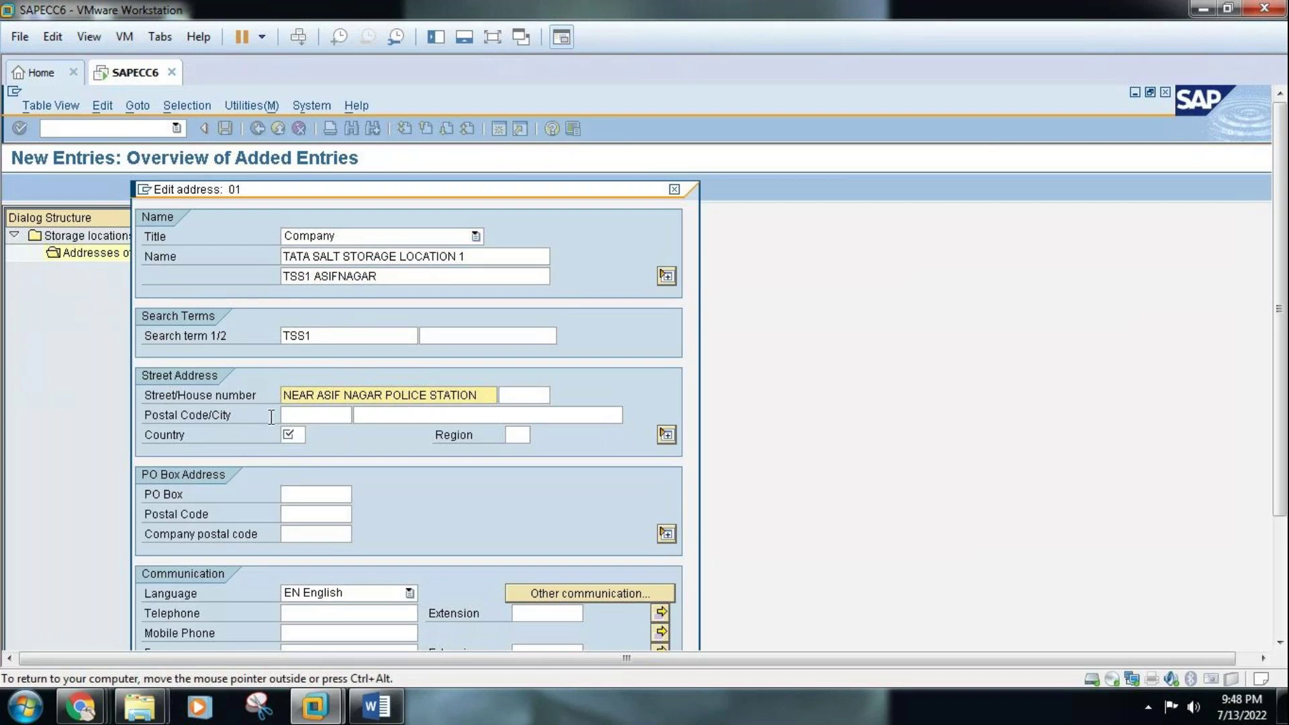
left_click(294, 410)
type("500002")
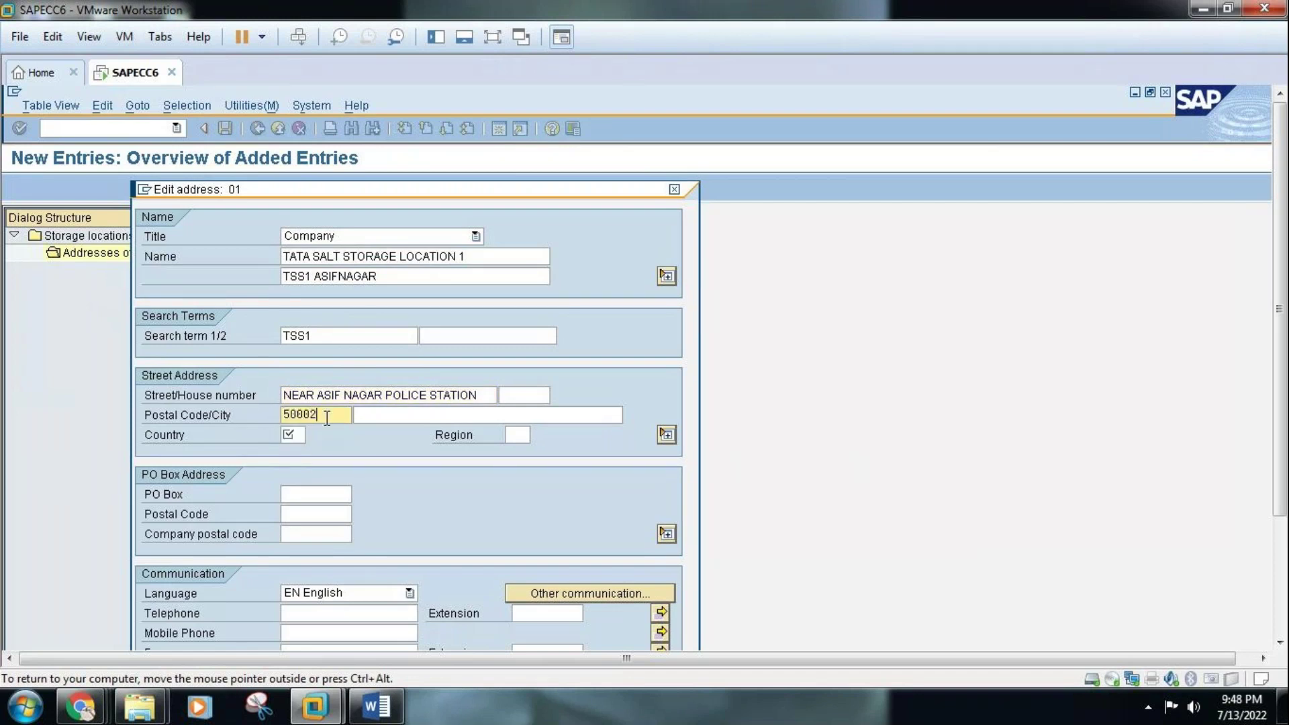
key("BackSpace")
type("02")
left_click(389, 421)
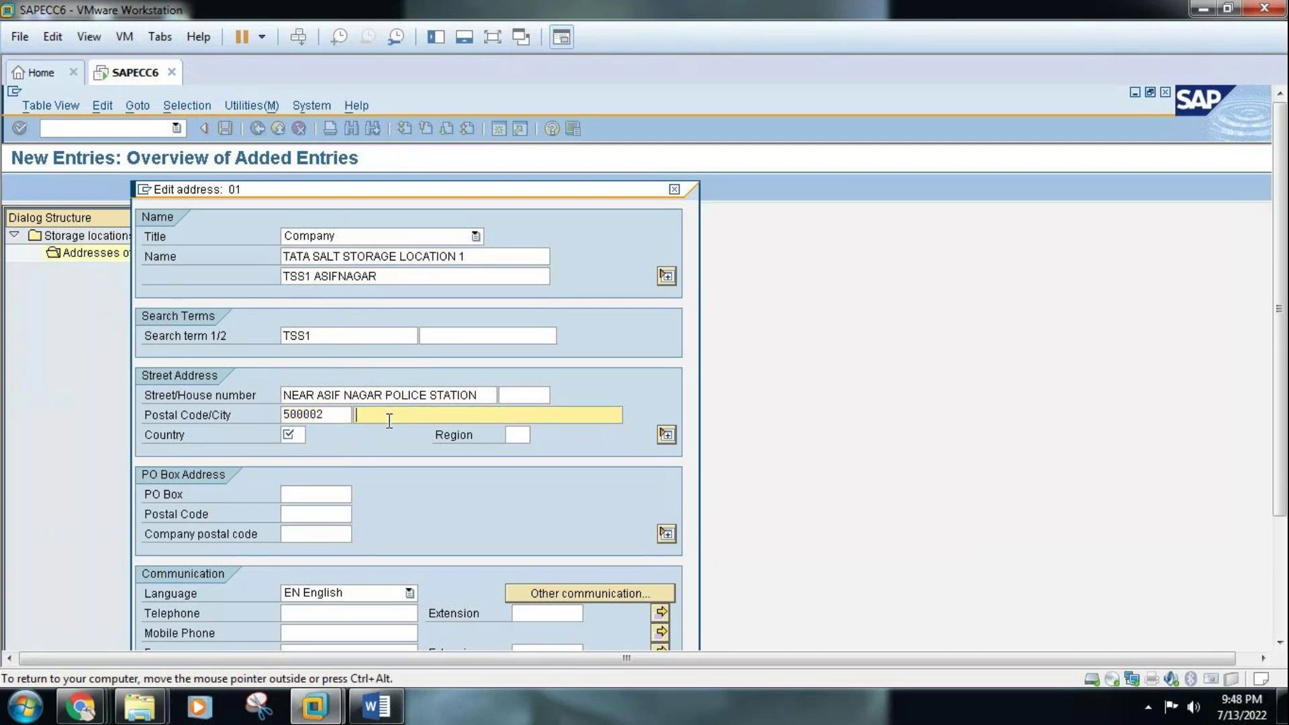
type("ASIFNAGAR")
Set country IN and region 01, and fill in the telephone and mobile numbers
left_click(298, 435)
type("IN")
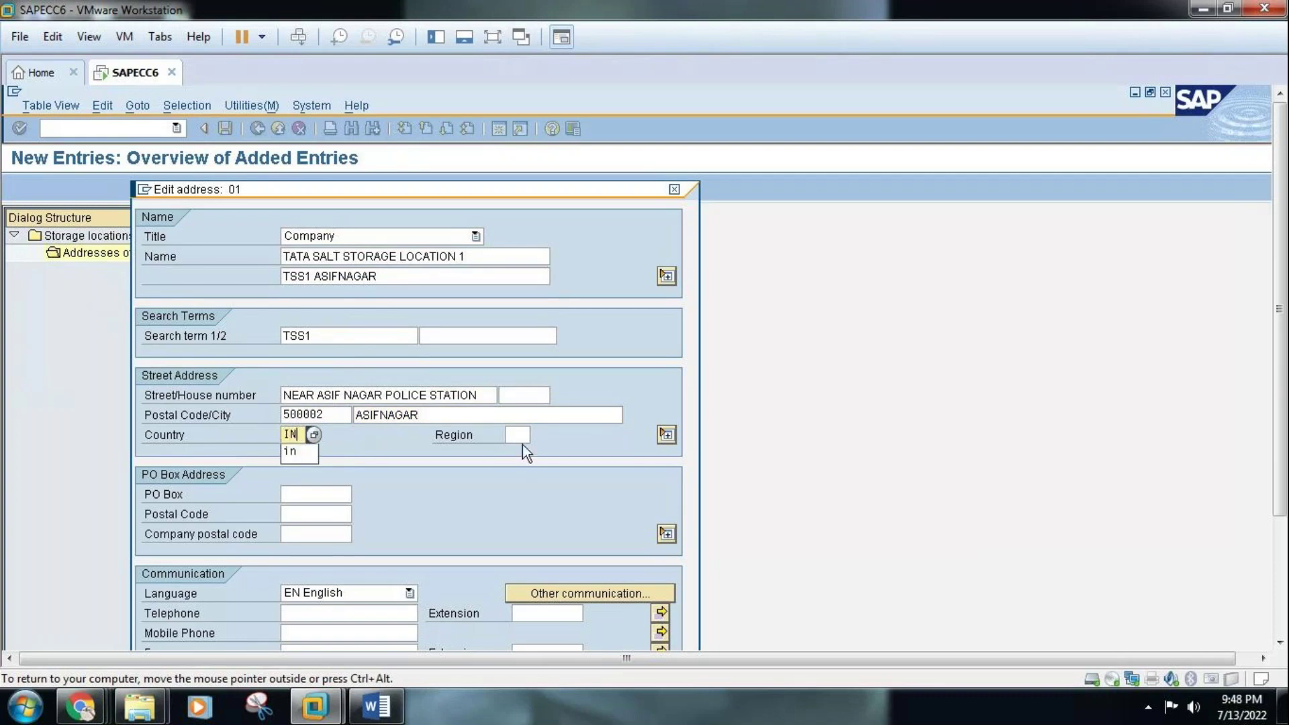
left_click(522, 436)
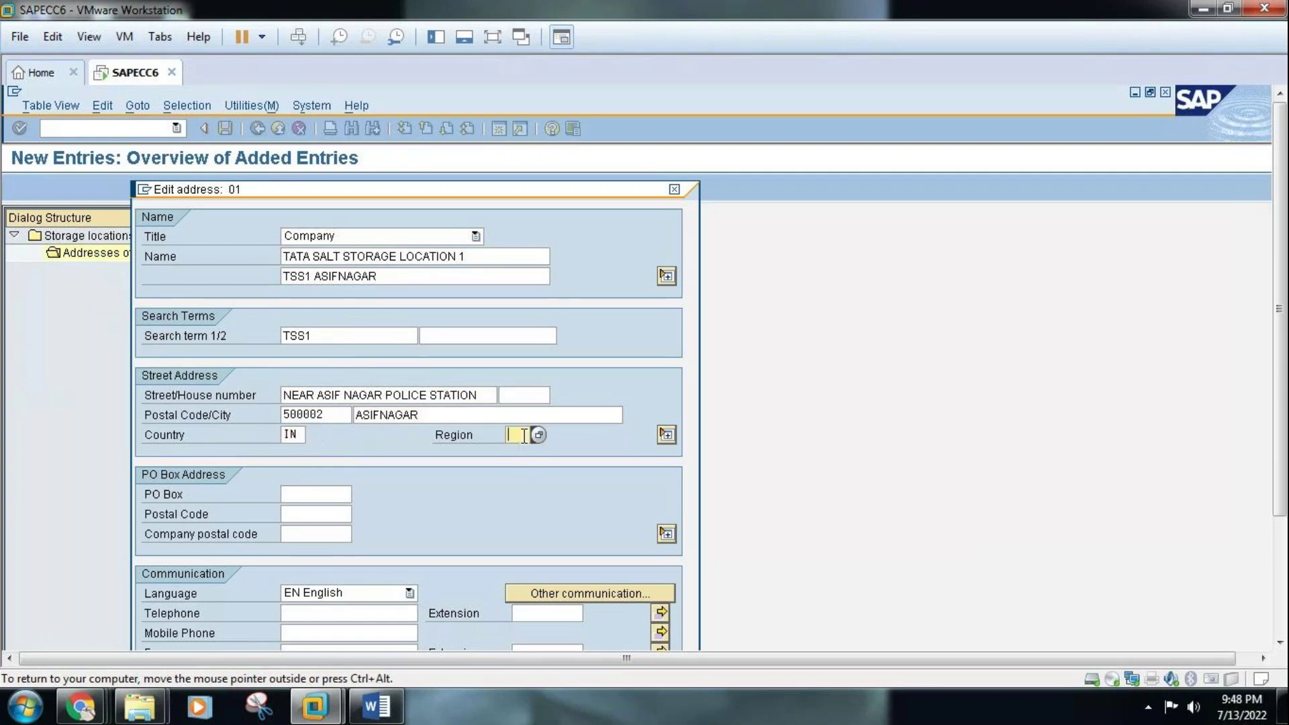
type("01")
left_click(334, 613)
type("539394343")
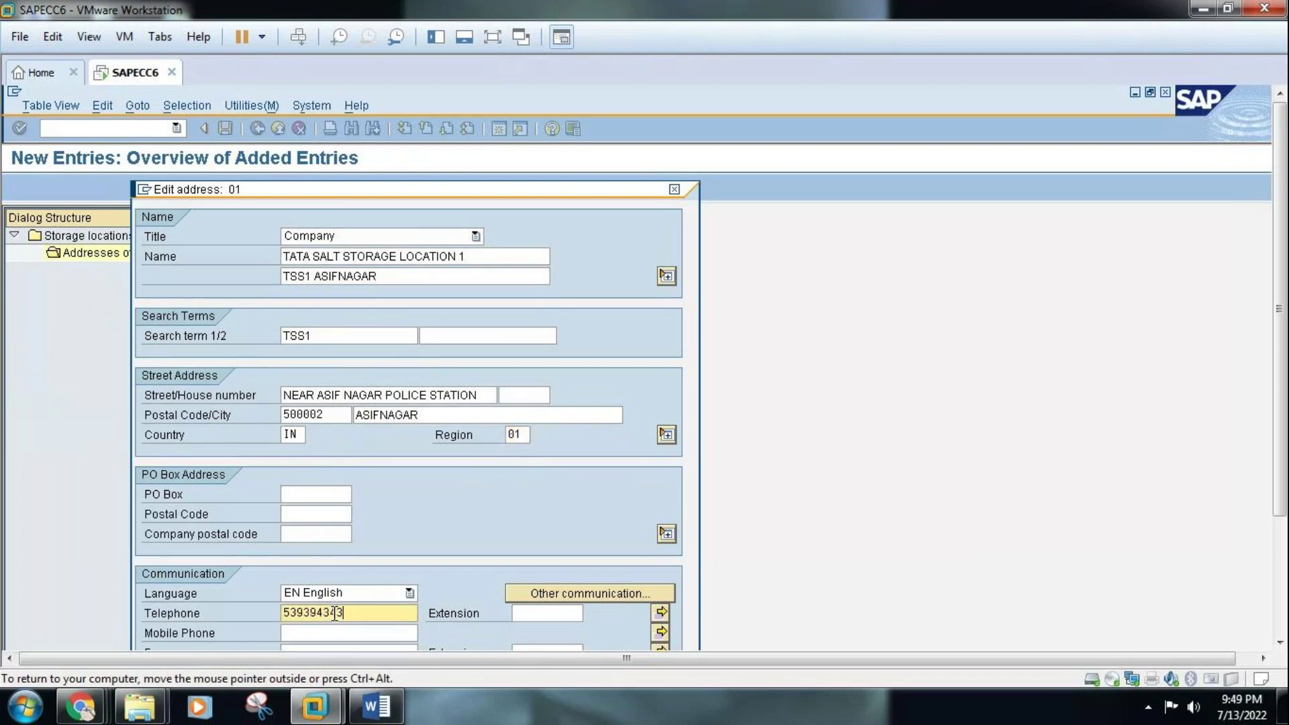
left_click(331, 633)
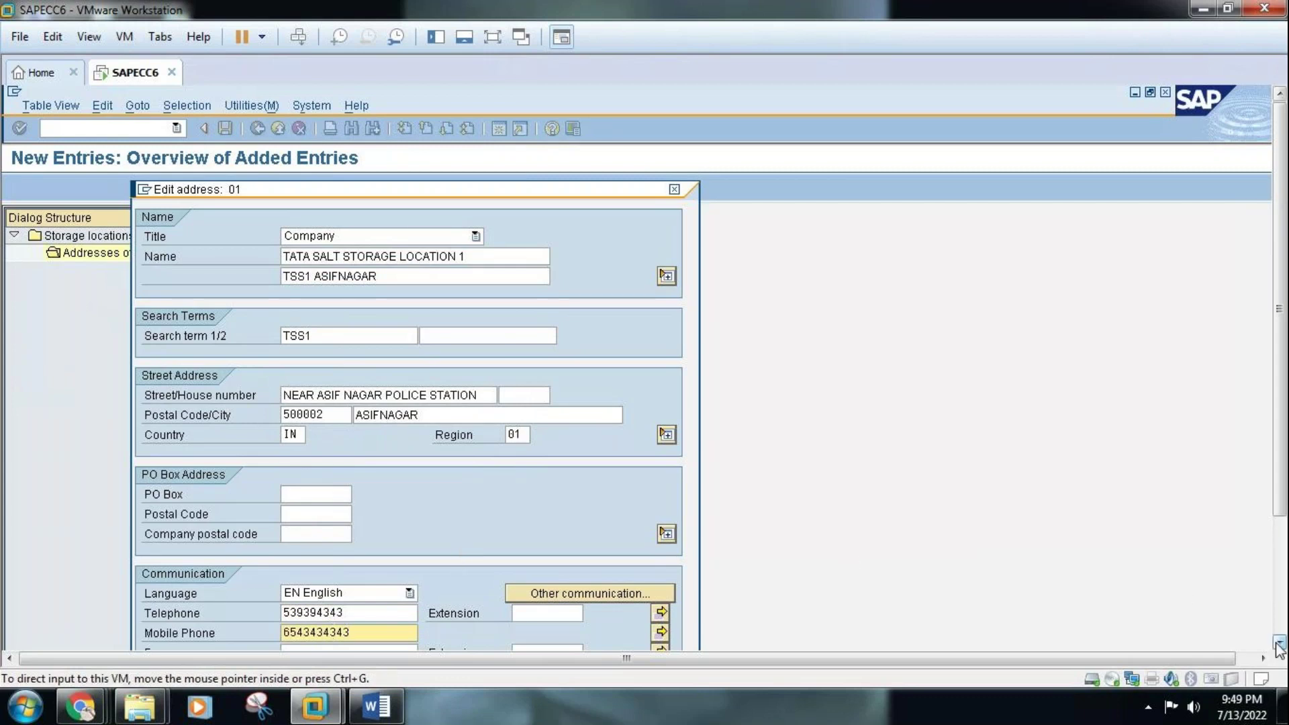
left_click(1280, 642)
Add the storage location's e-mail address to TSS1's address
left_click(1280, 645)
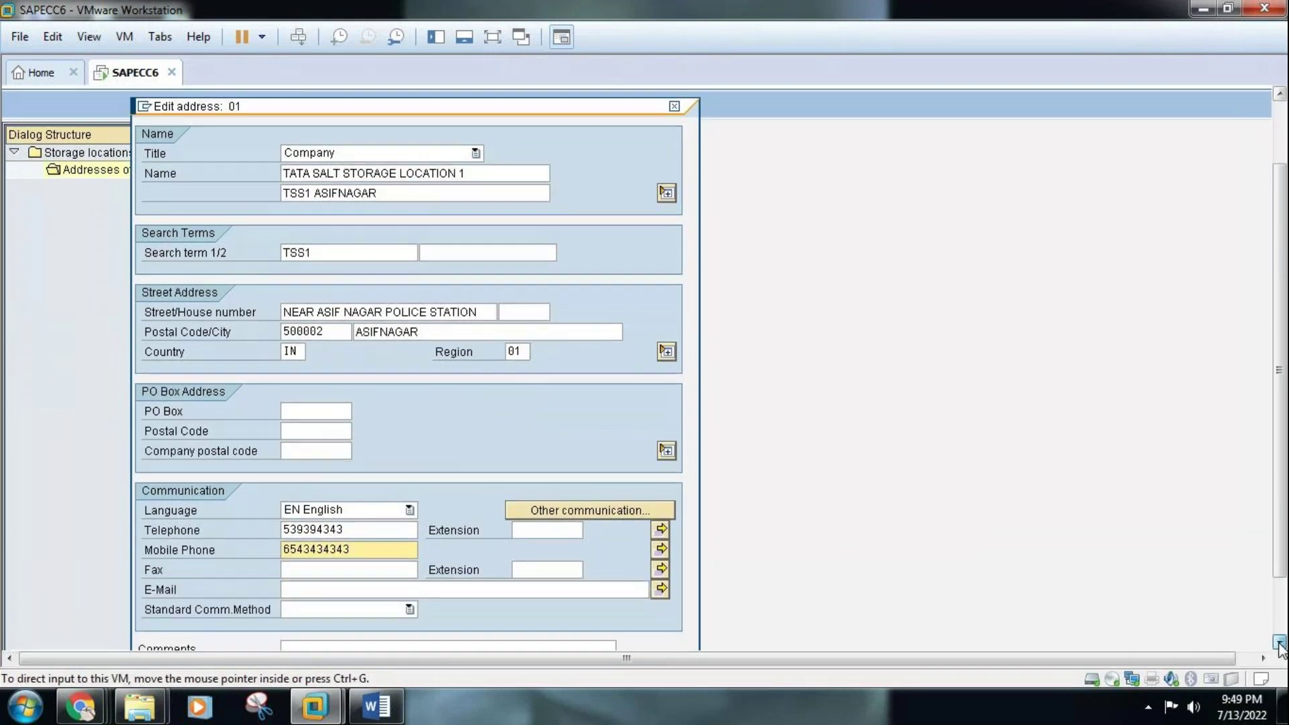
left_click(382, 580)
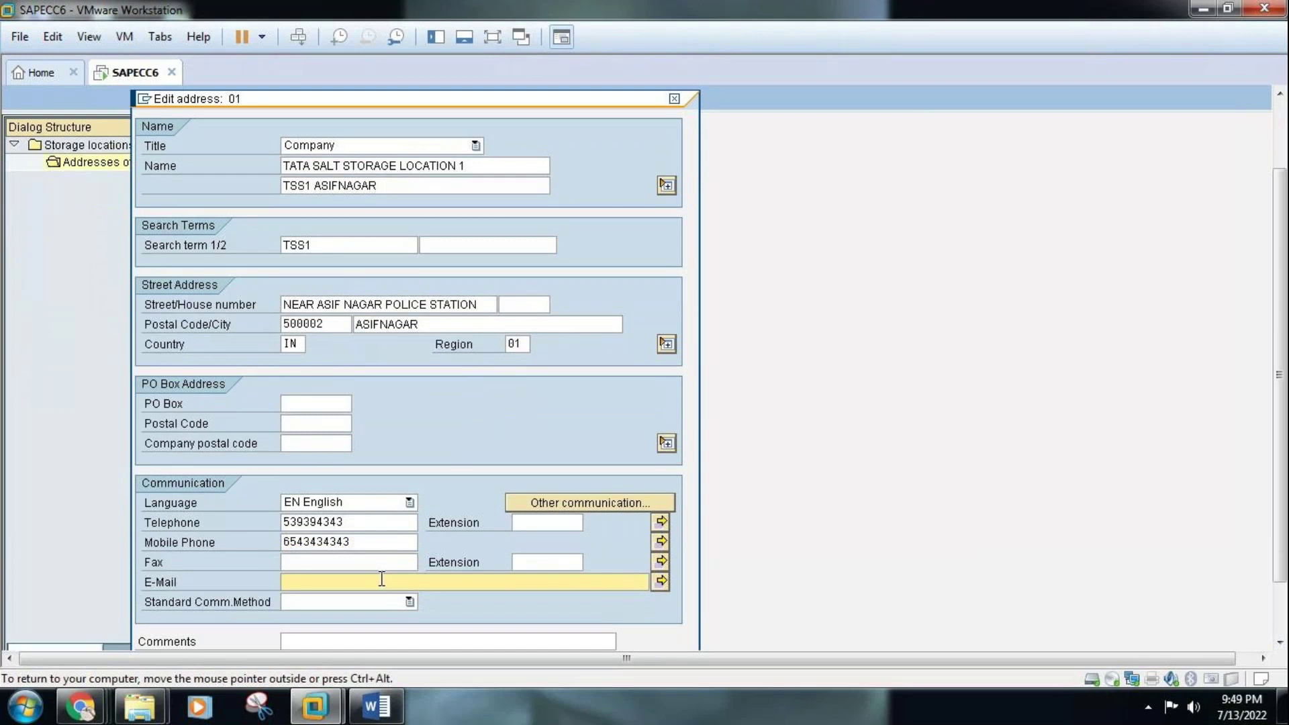
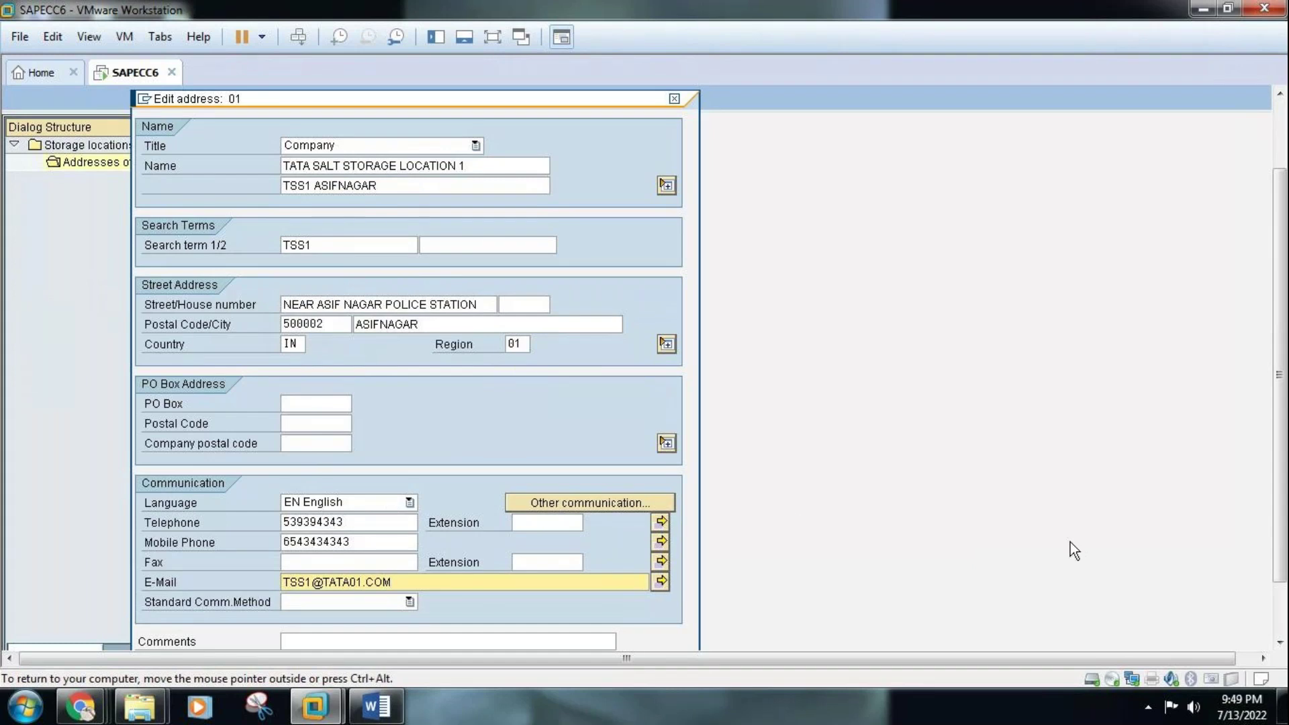
left_click(1279, 643)
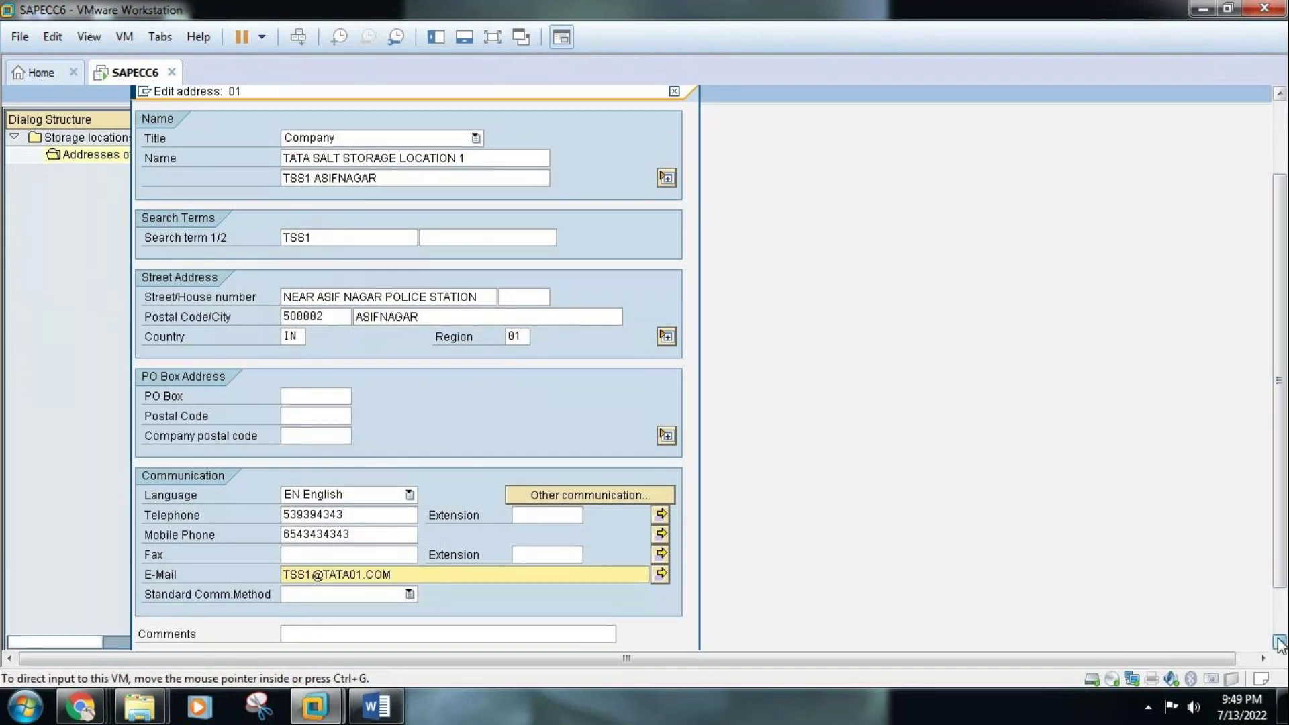
left_click(1279, 643)
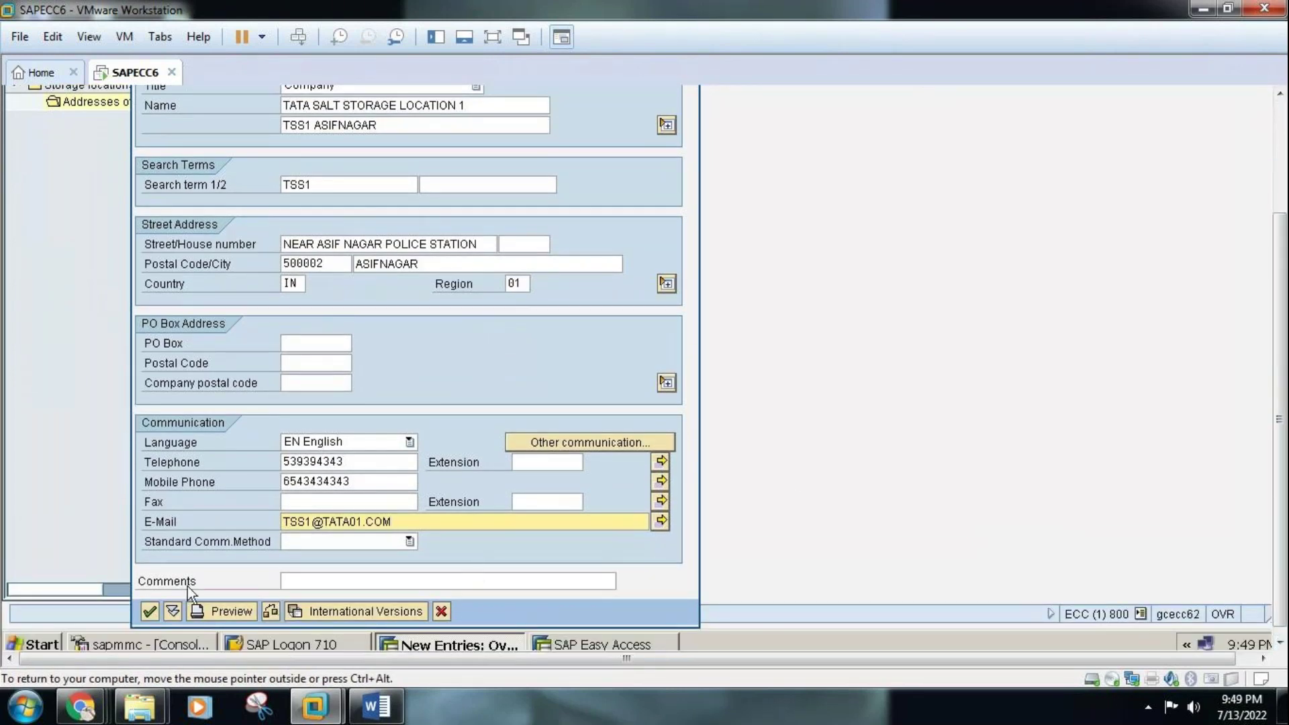
Confirm the TSS1 address and go back to plant TAS1's storage location list
left_click(149, 611)
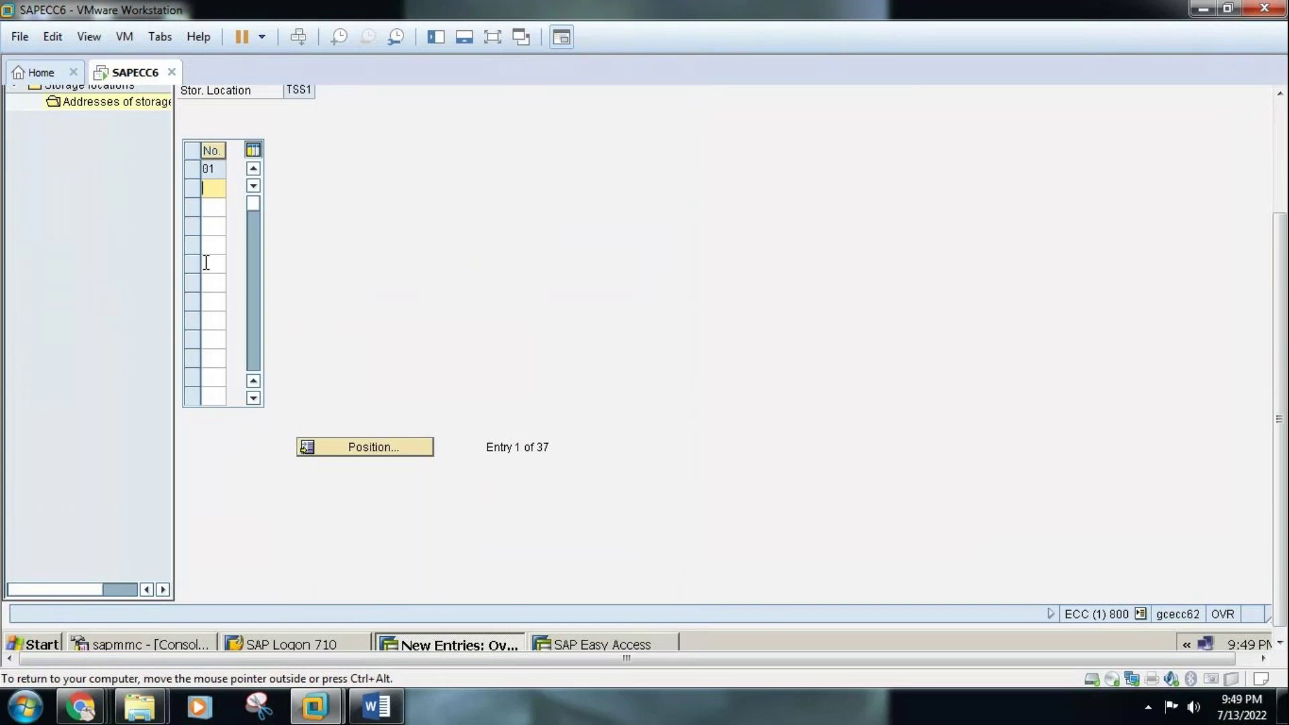
left_click(1280, 93)
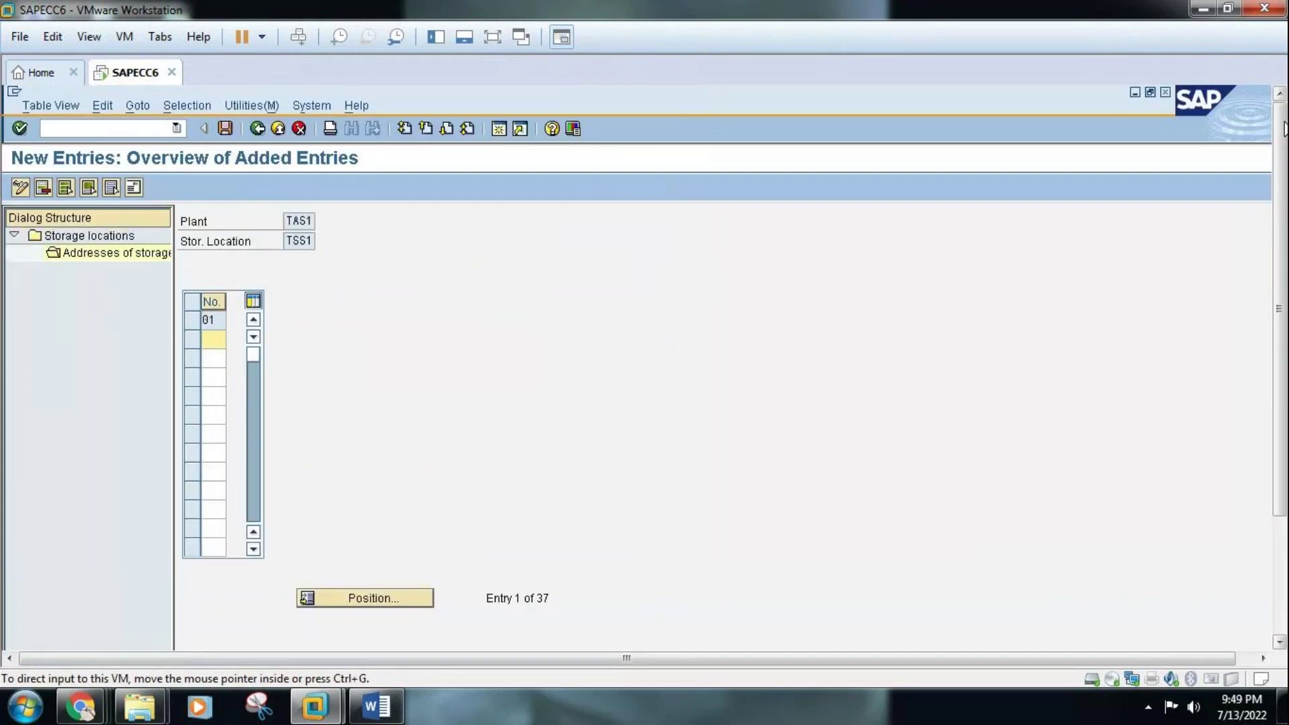
left_click(260, 130)
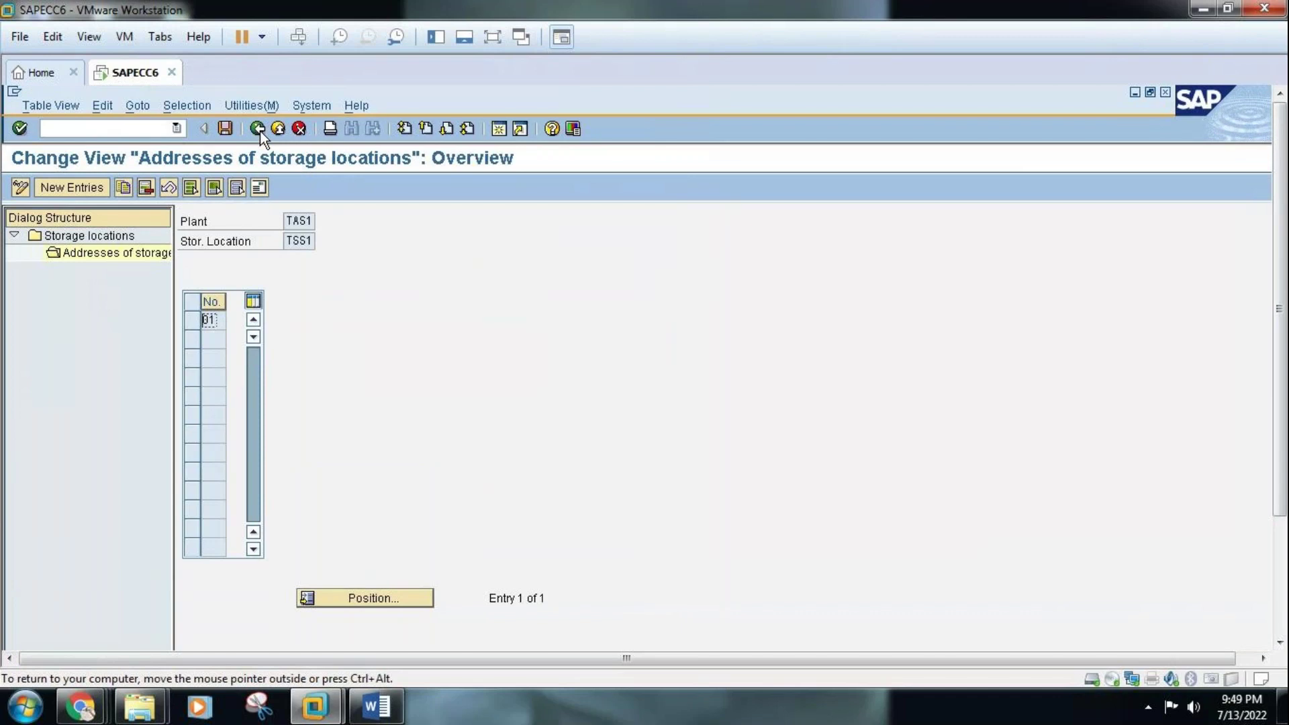
left_click(260, 131)
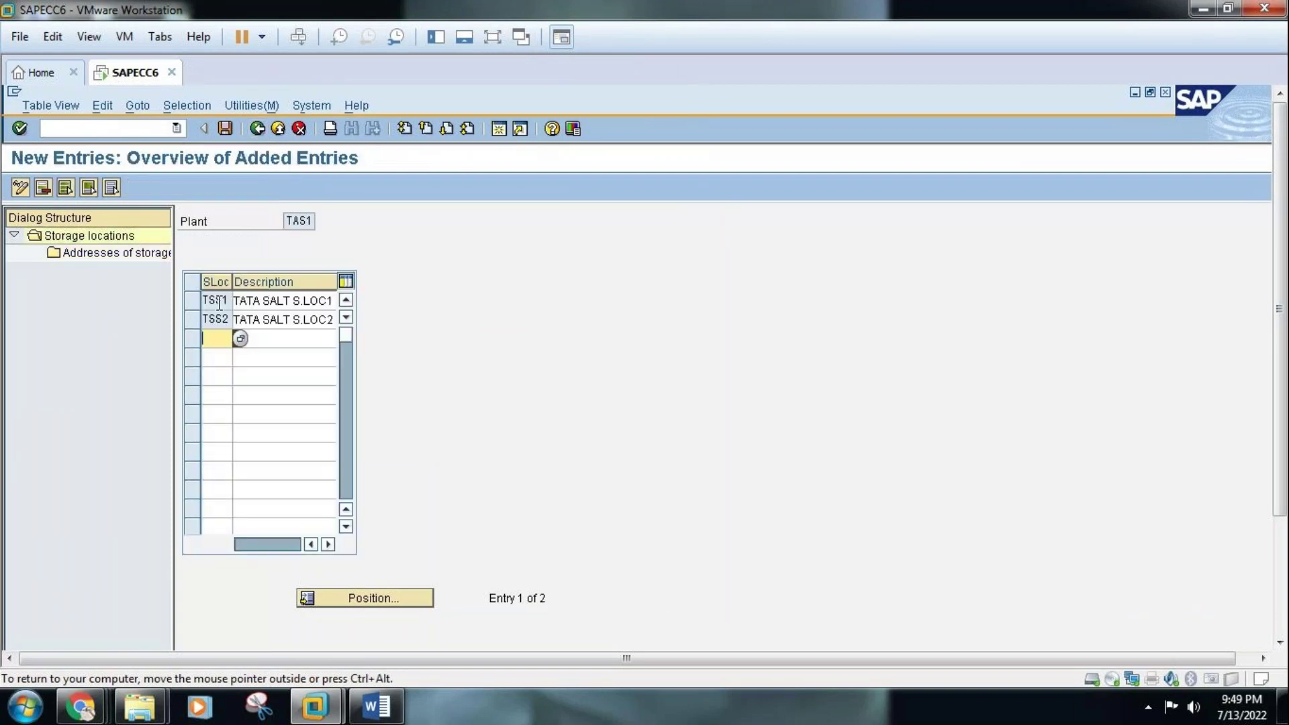
Select TSS2, open its addresses, and create new address entry 02
left_click(194, 317)
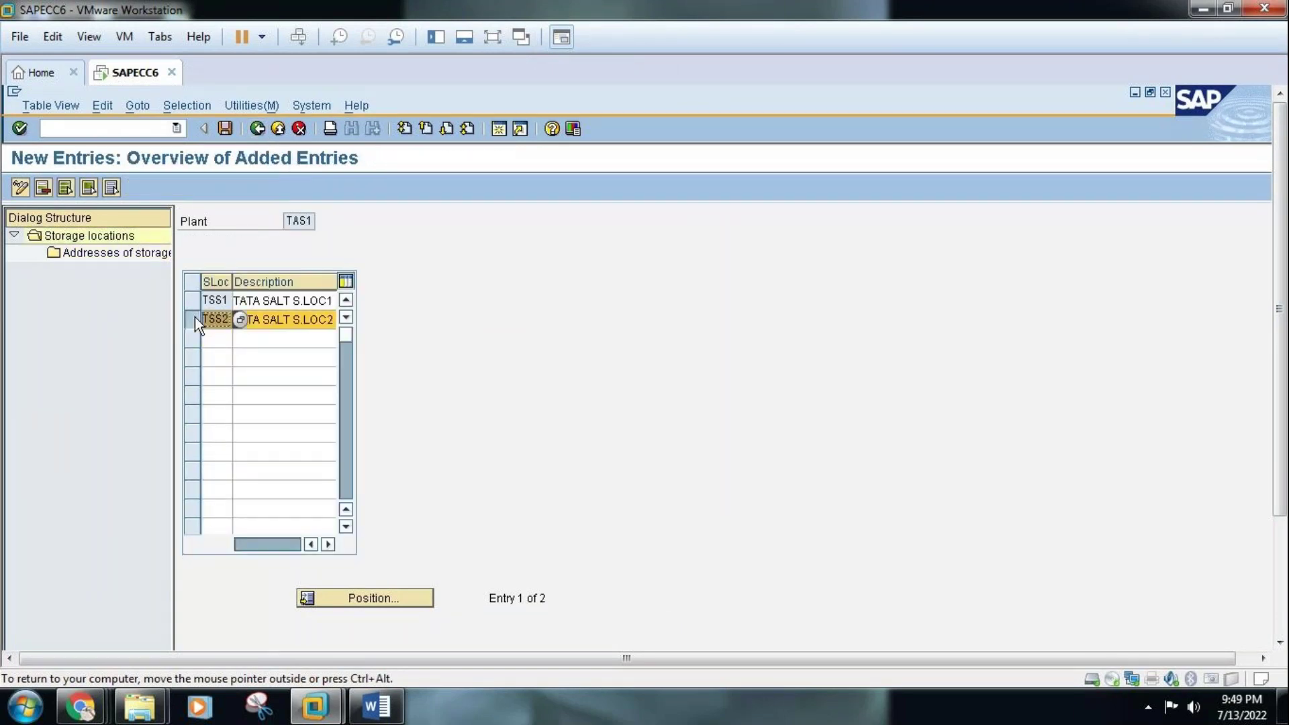
double_click(114, 253)
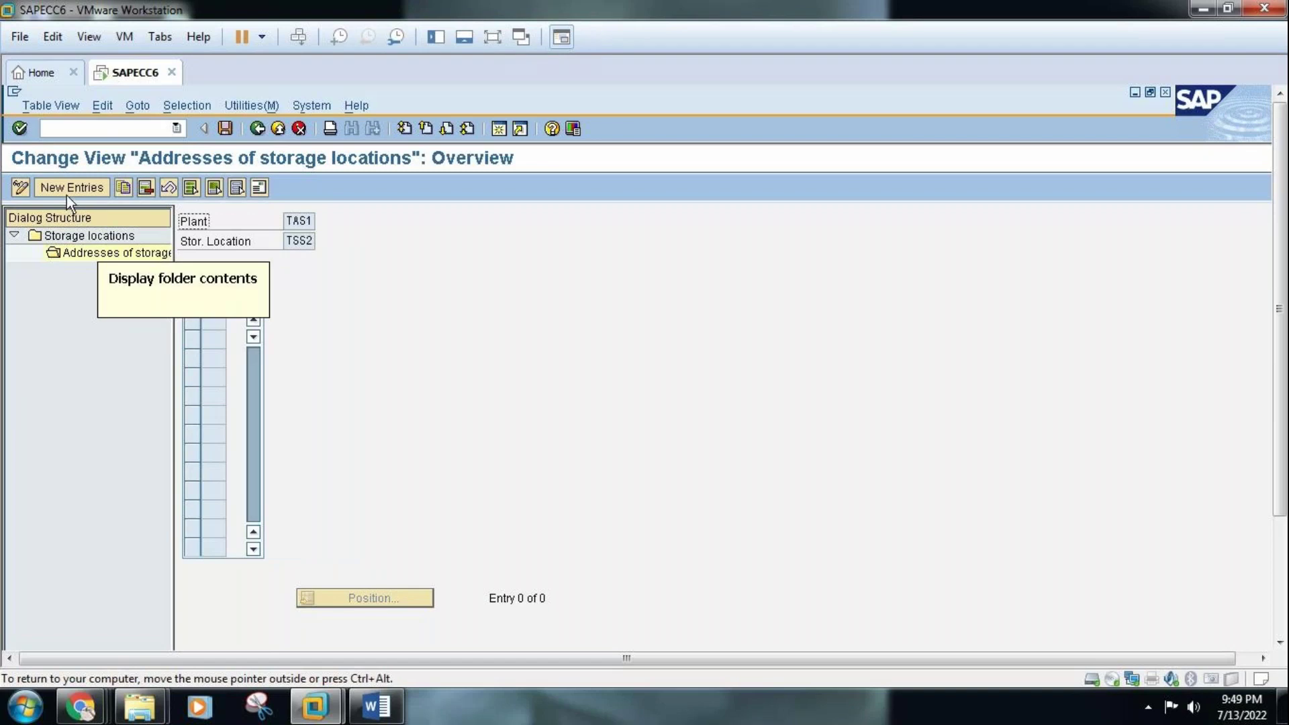
left_click(67, 189)
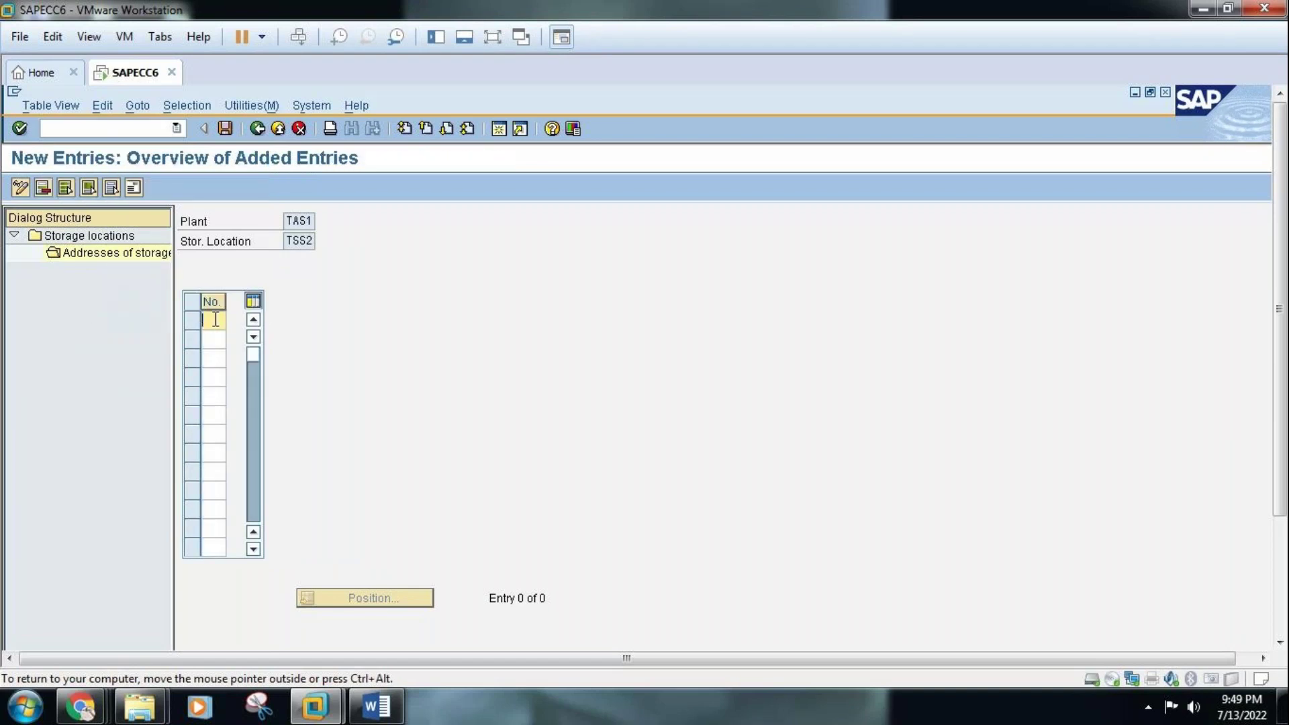
type("02")
key("Return")
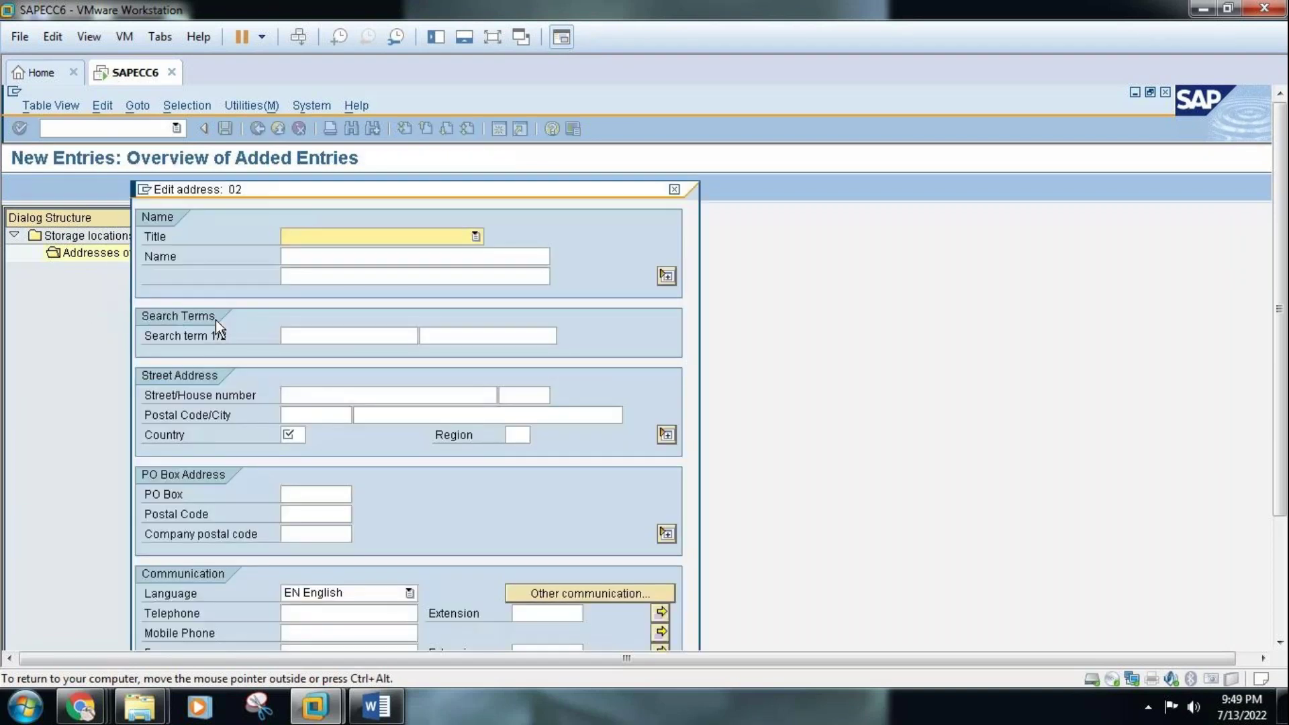
Set title Company, name 'TATA SALT STORAGE LOCATION 2' / 'TSS2 MALLEPALLY', search term TSS2
left_click(368, 237)
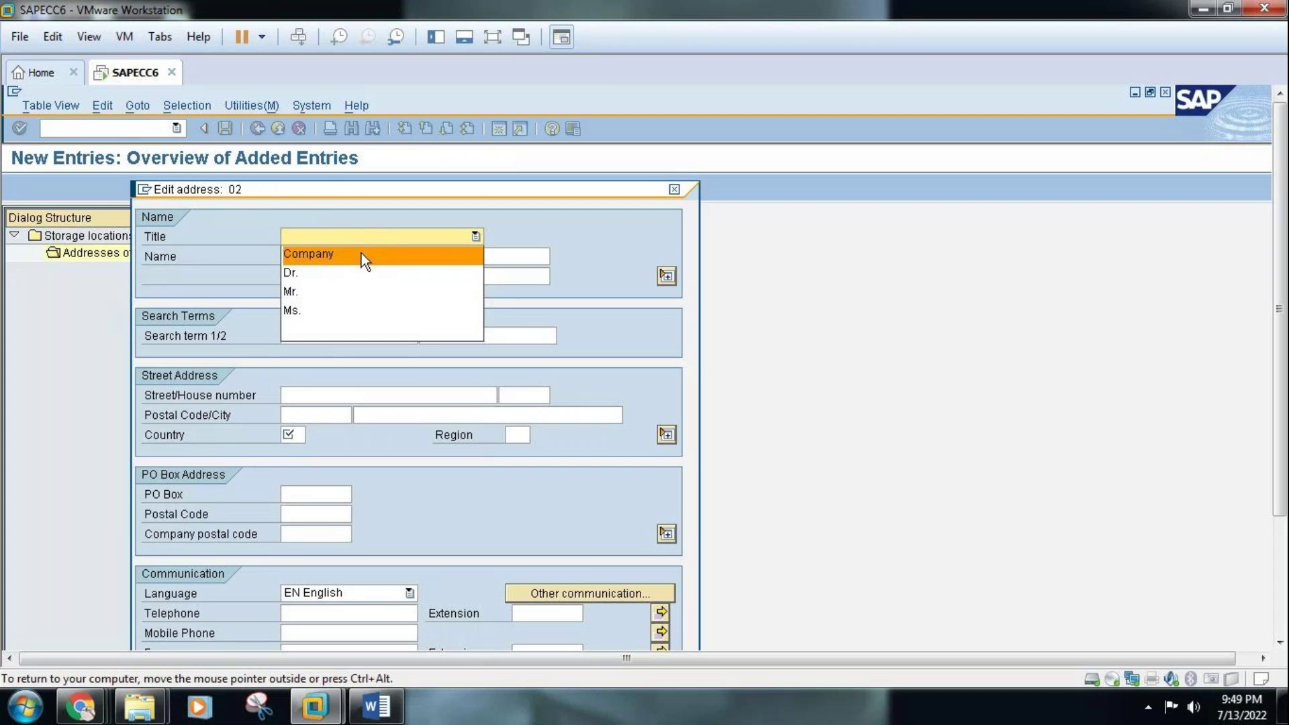
left_click(361, 253)
type("TATA SAL")
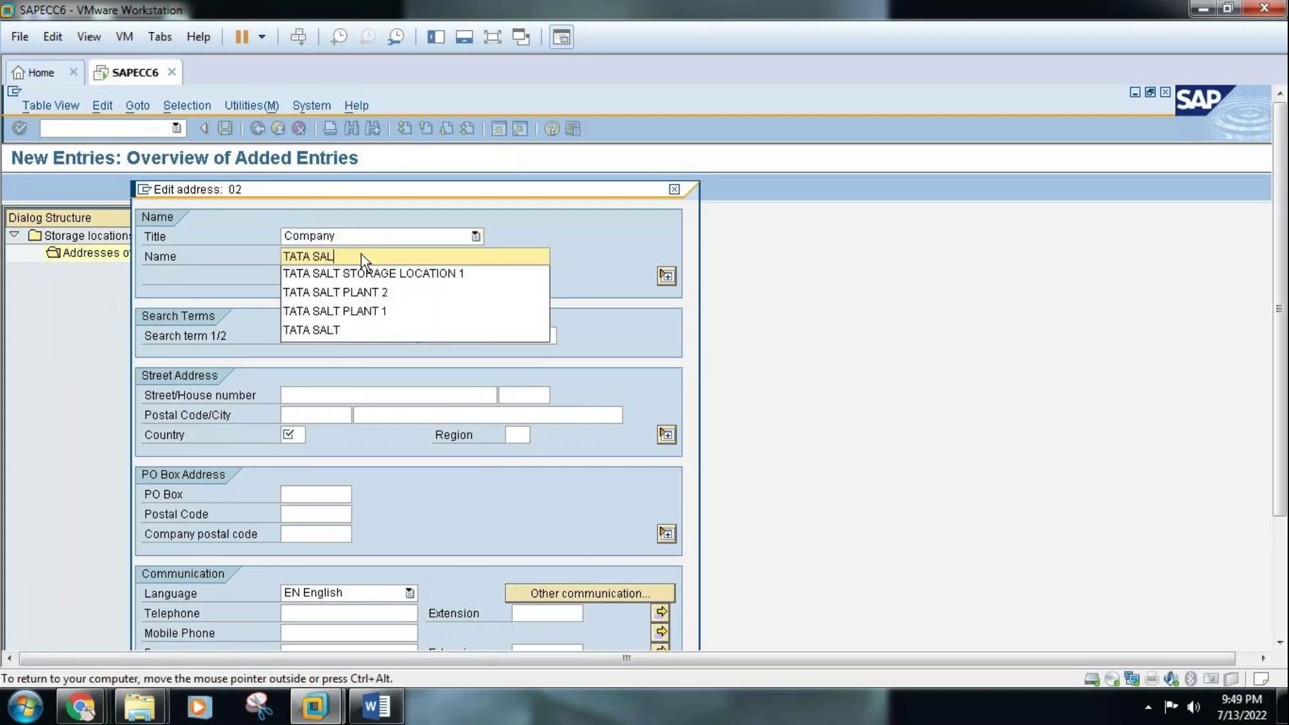
type("T STORAGE LOCATION 2")
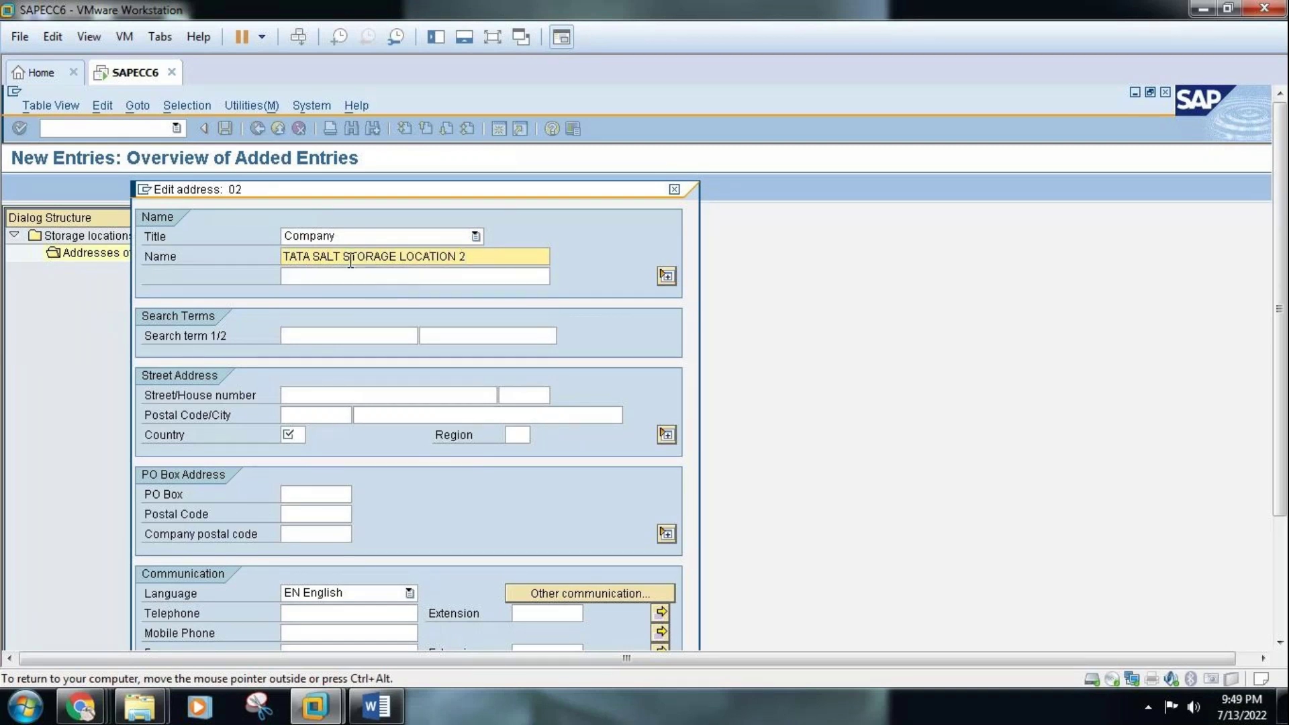
left_click(345, 277)
type("TSS")
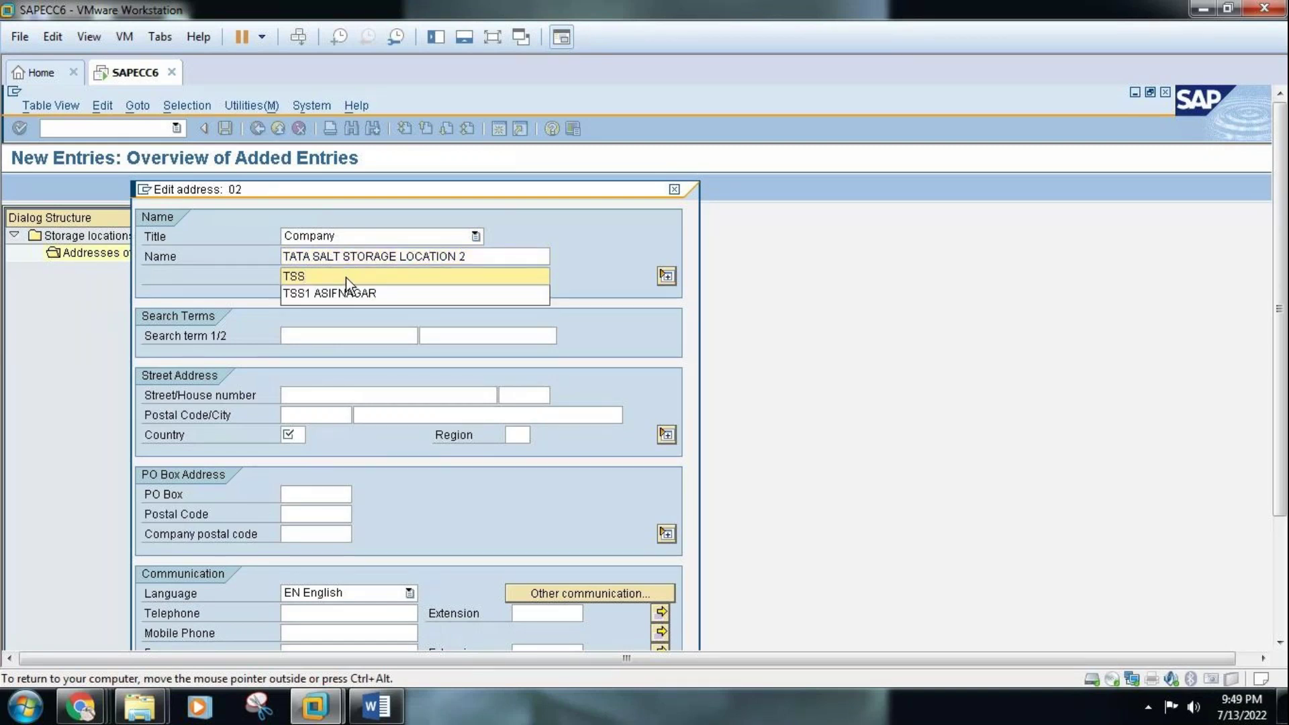
type("2 ")
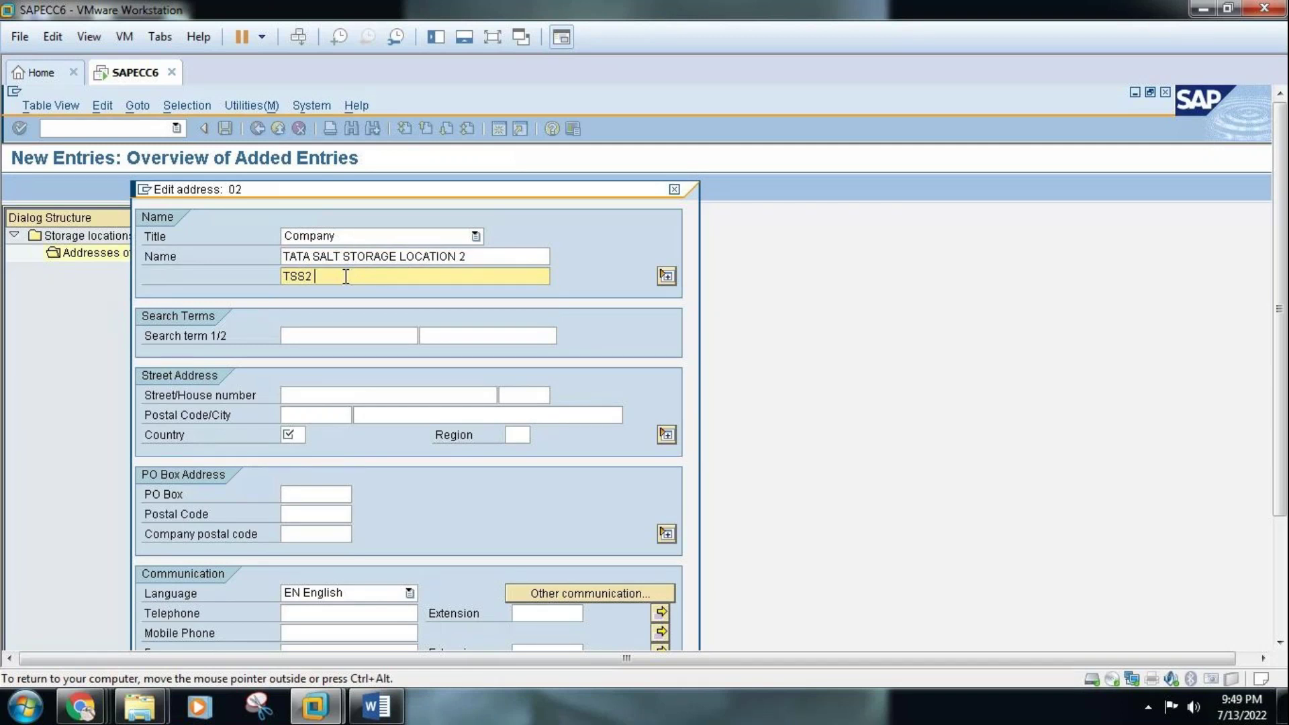
type("MALLEPALLY")
left_click(348, 336)
type("TSS2")
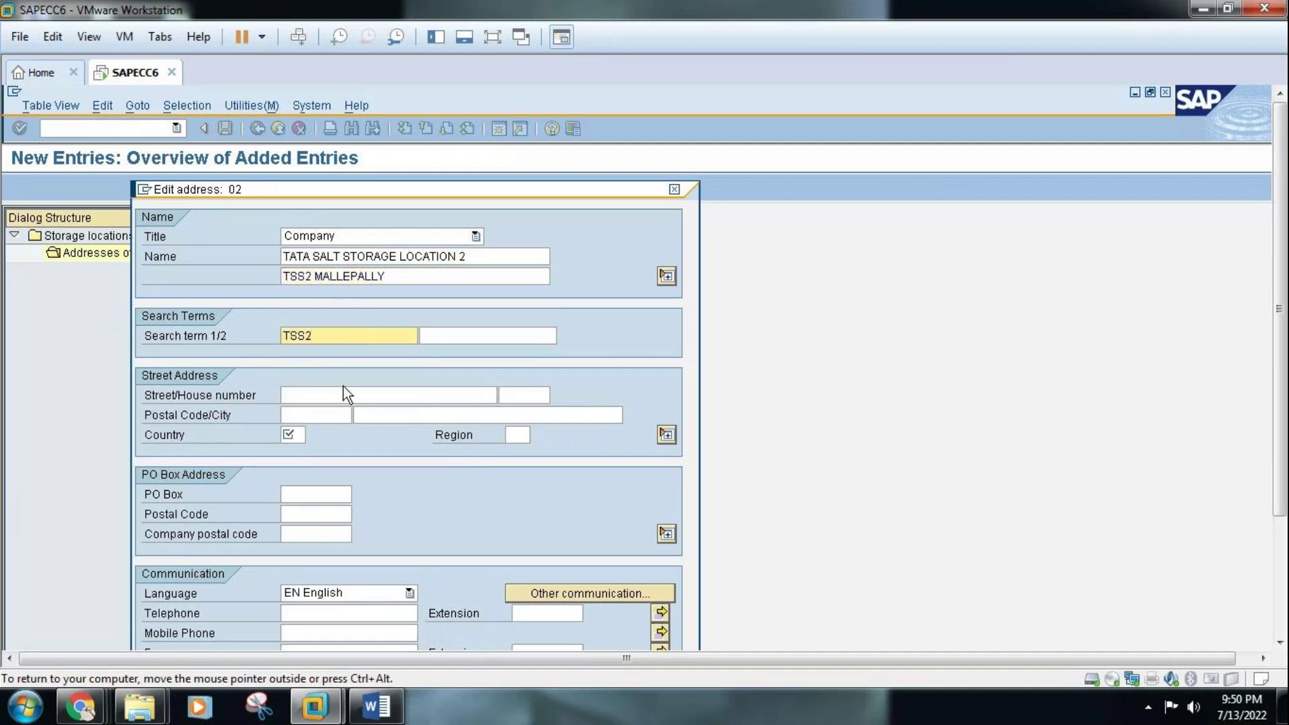
left_click(344, 394)
type("MALLEPALLY")
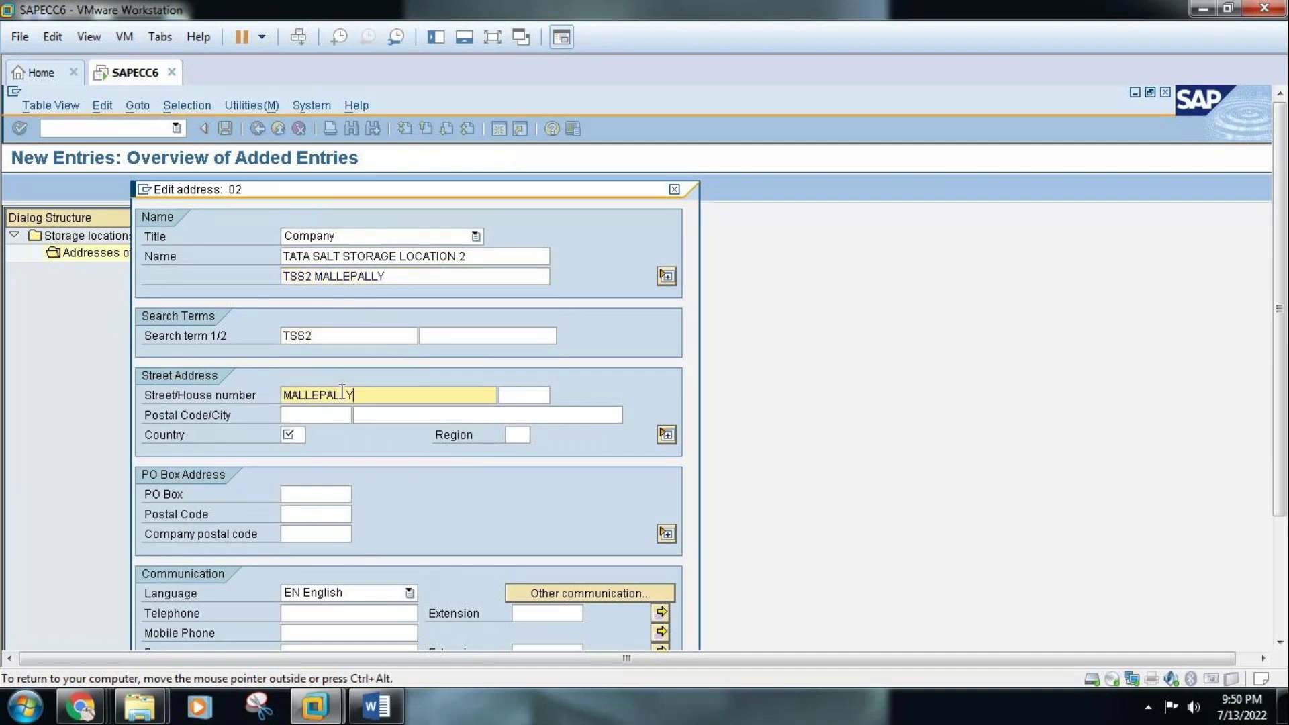
key("BackSpace")
type("BADI")
key("BackSpace")
key("BackSpace")
key("BackSpace")
type("LY BADI MASJID")
left_click(324, 416)
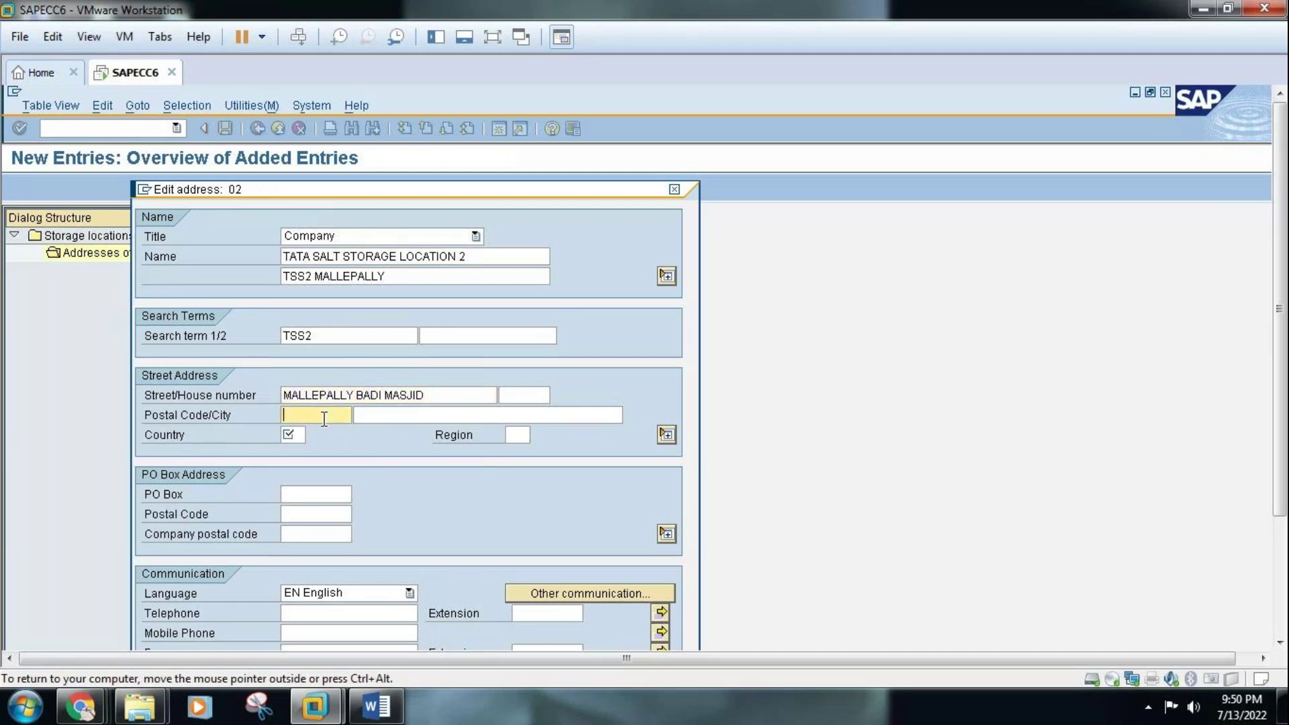
type("500003")
left_click(292, 433)
type("IN")
left_click(527, 437)
type("01")
key("Return")
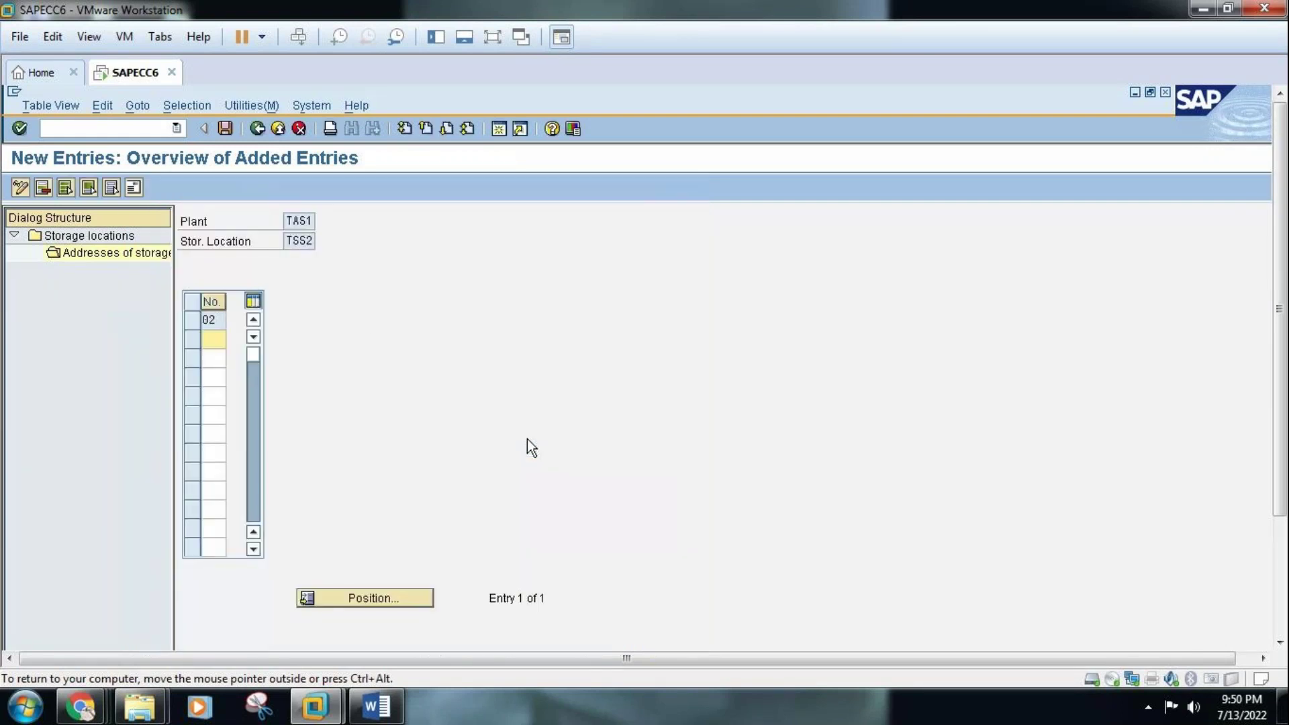
Save the TSS2 address and back out to the IMG activity tree
left_click(225, 128)
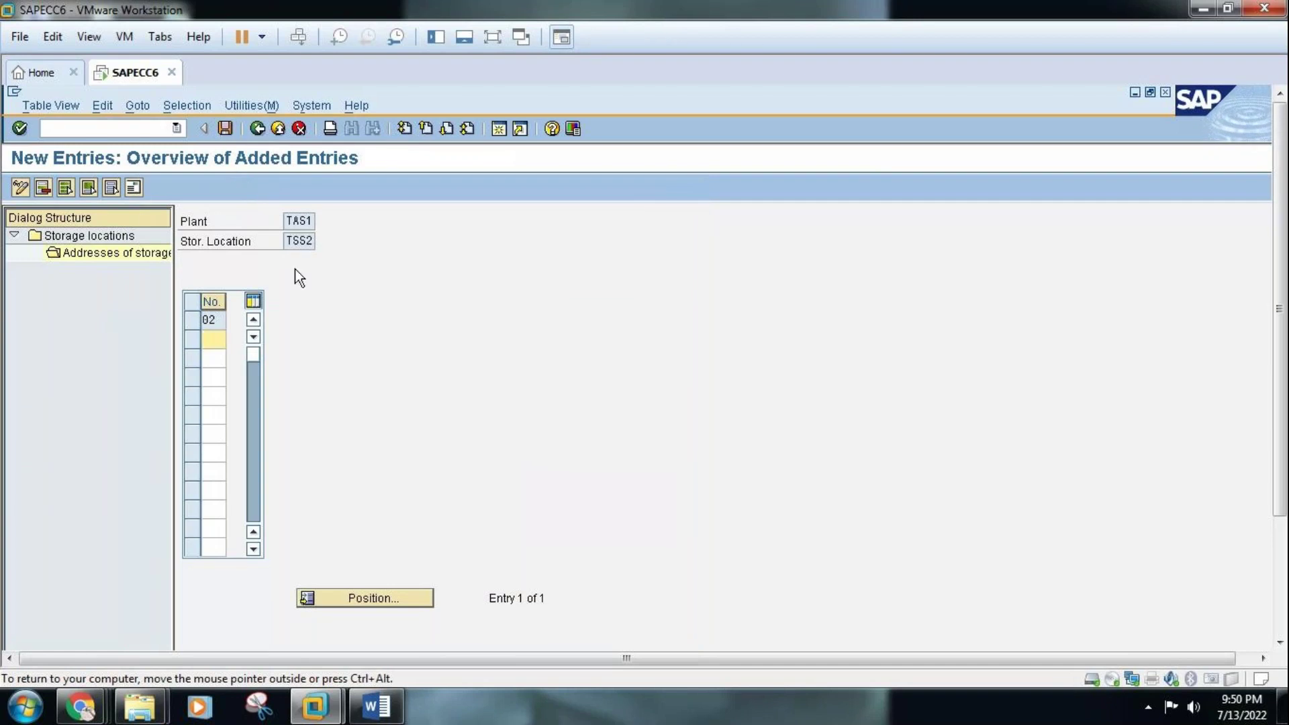
left_click(257, 129)
left_click(256, 129)
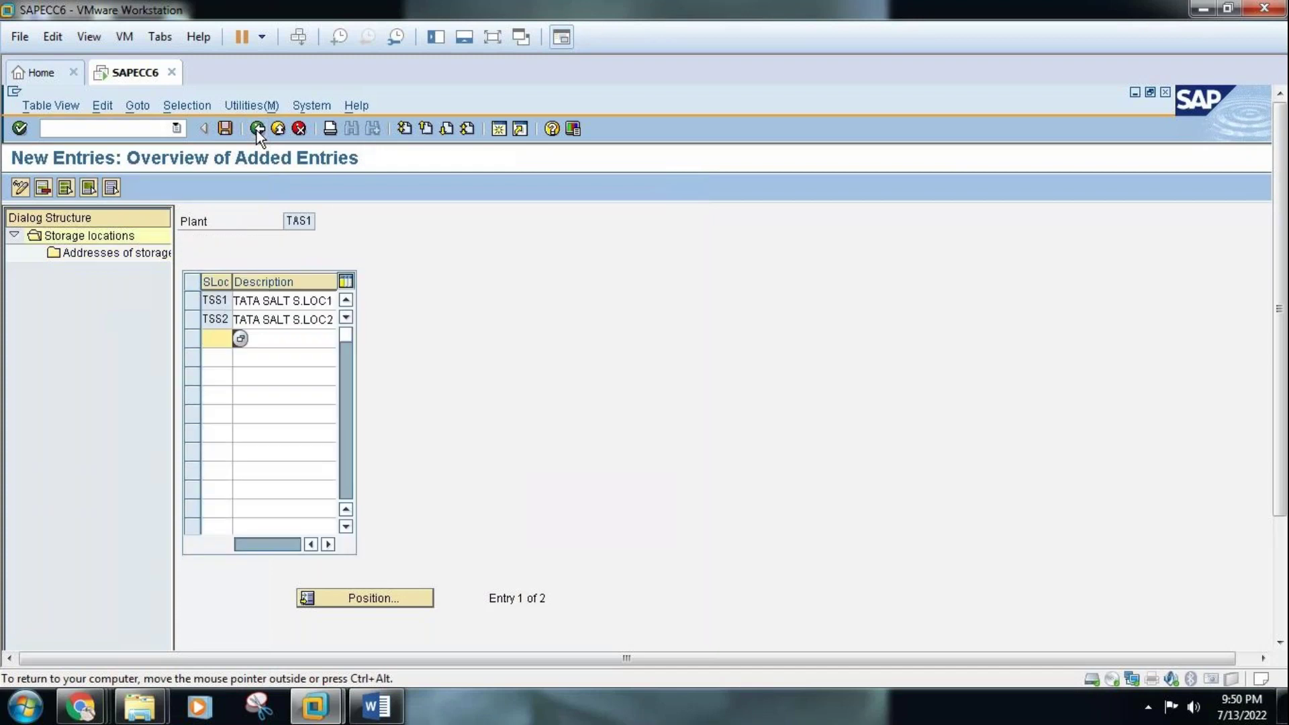
left_click(257, 129)
left_click(257, 129)
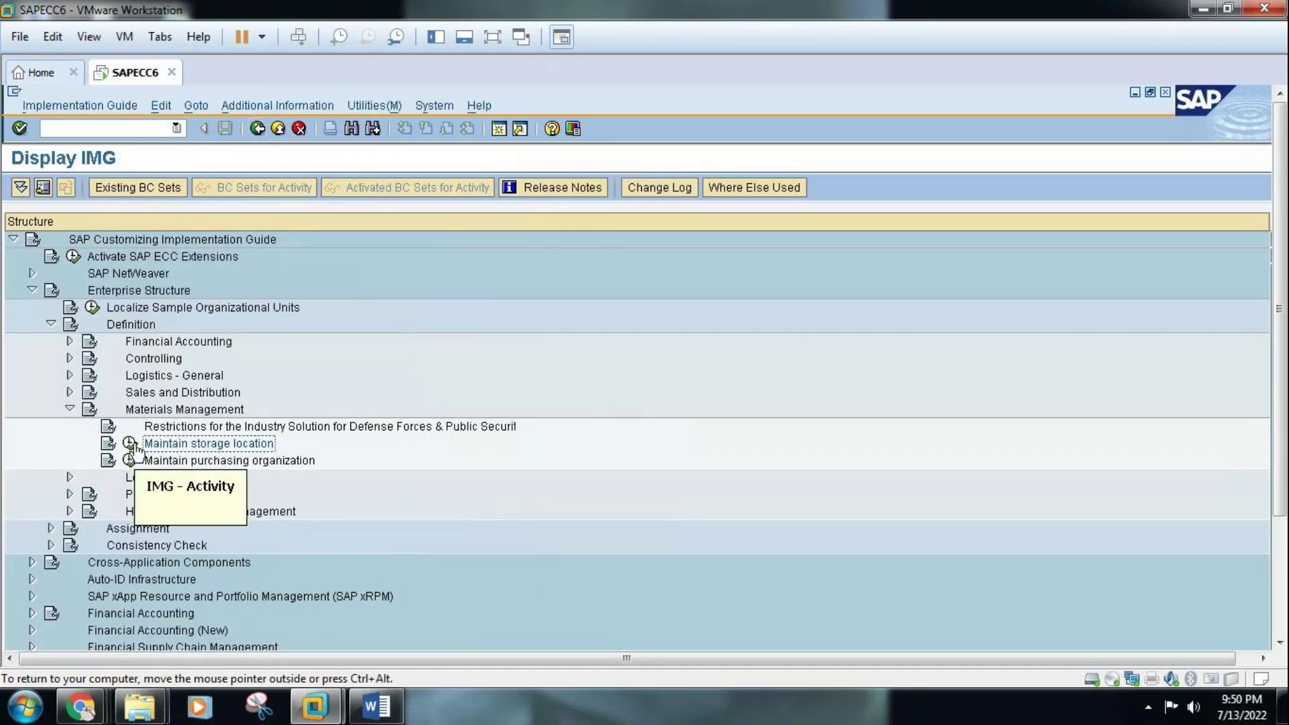
Run Maintain storage location again with plant TAS2 as the work area
left_click(131, 443)
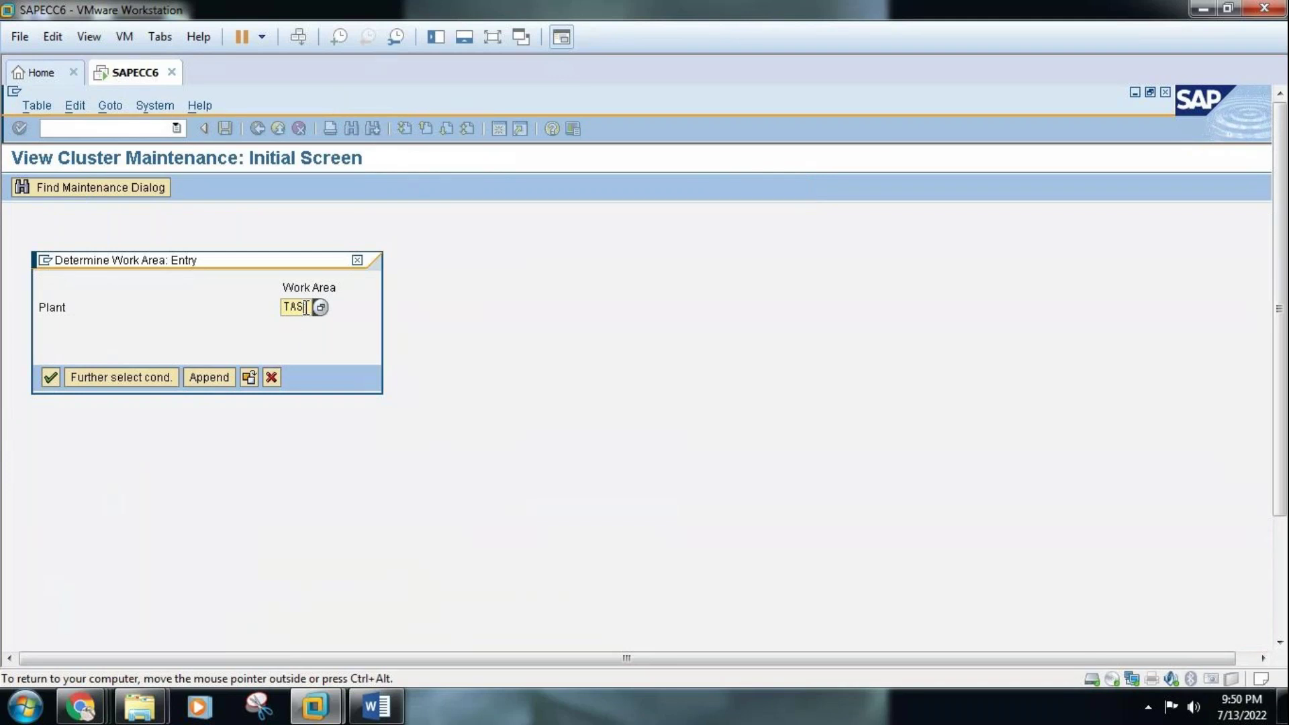
type("2")
key("Return")
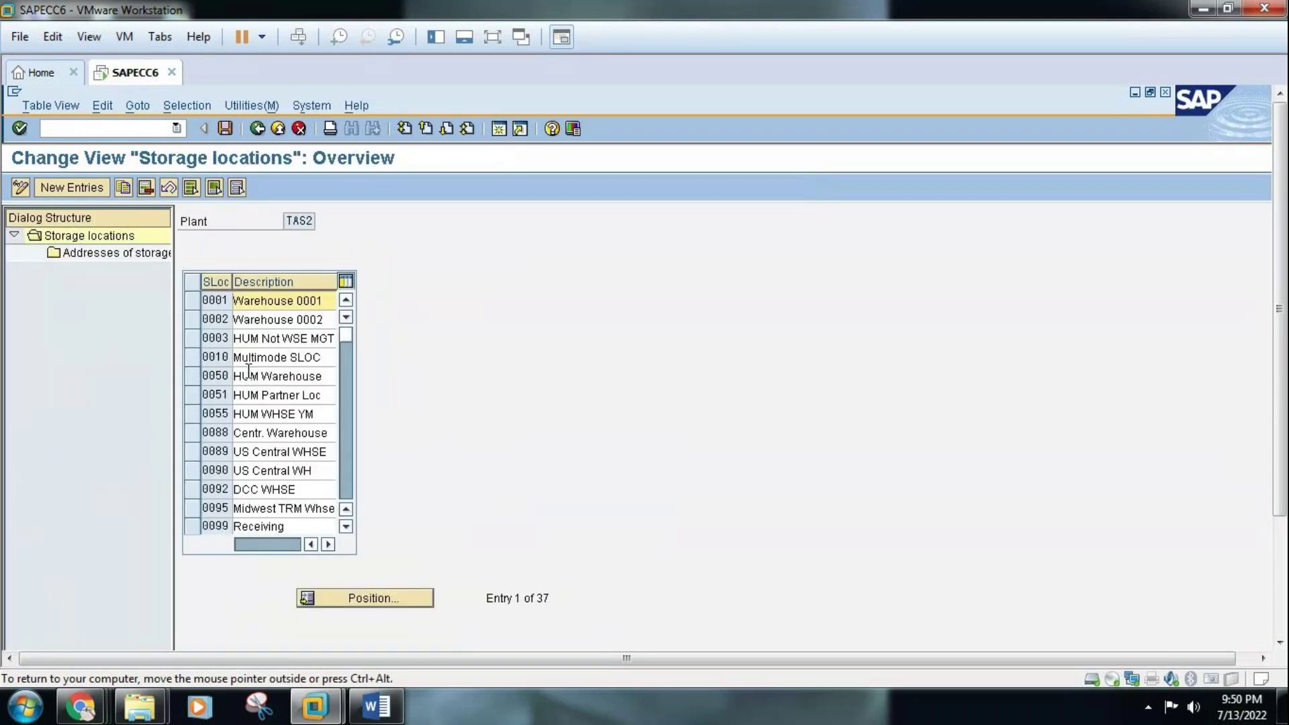
Delete all 37 storage locations of plant TAS2, then start new entries and bring up the Word org chart
left_click(191, 188)
left_click(147, 188)
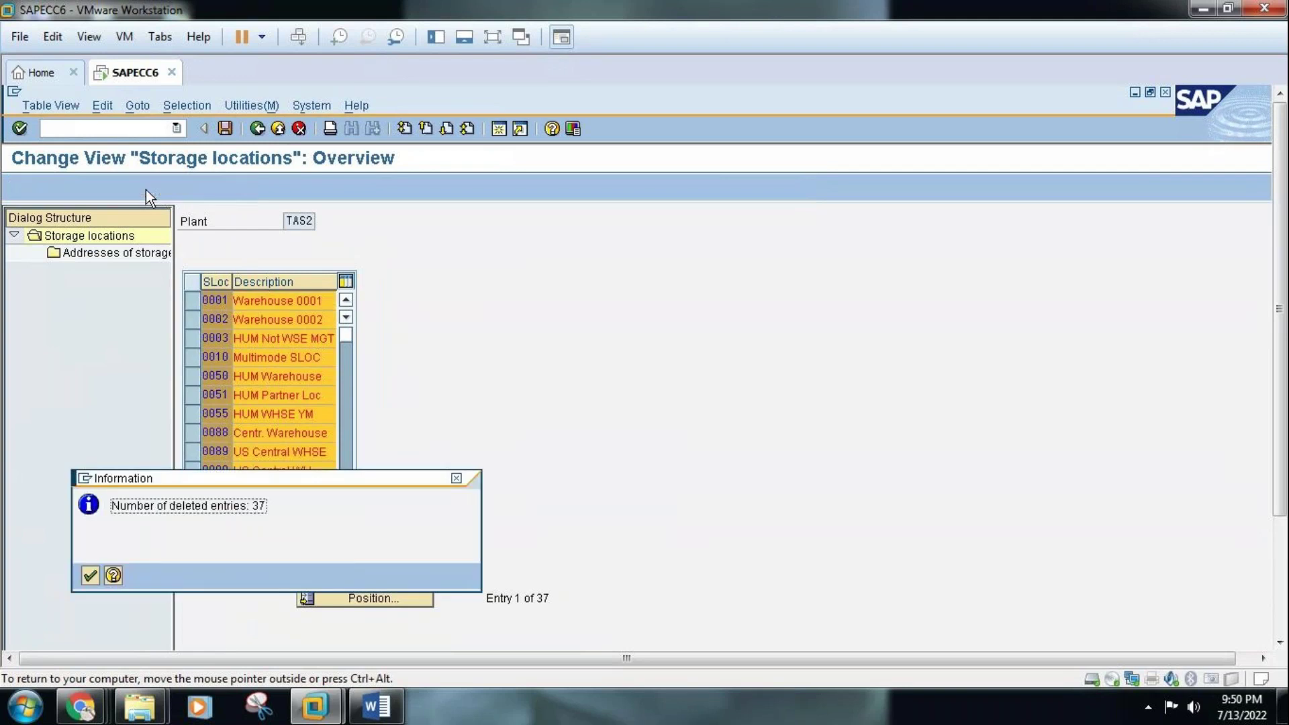
left_click(91, 578)
left_click(72, 188)
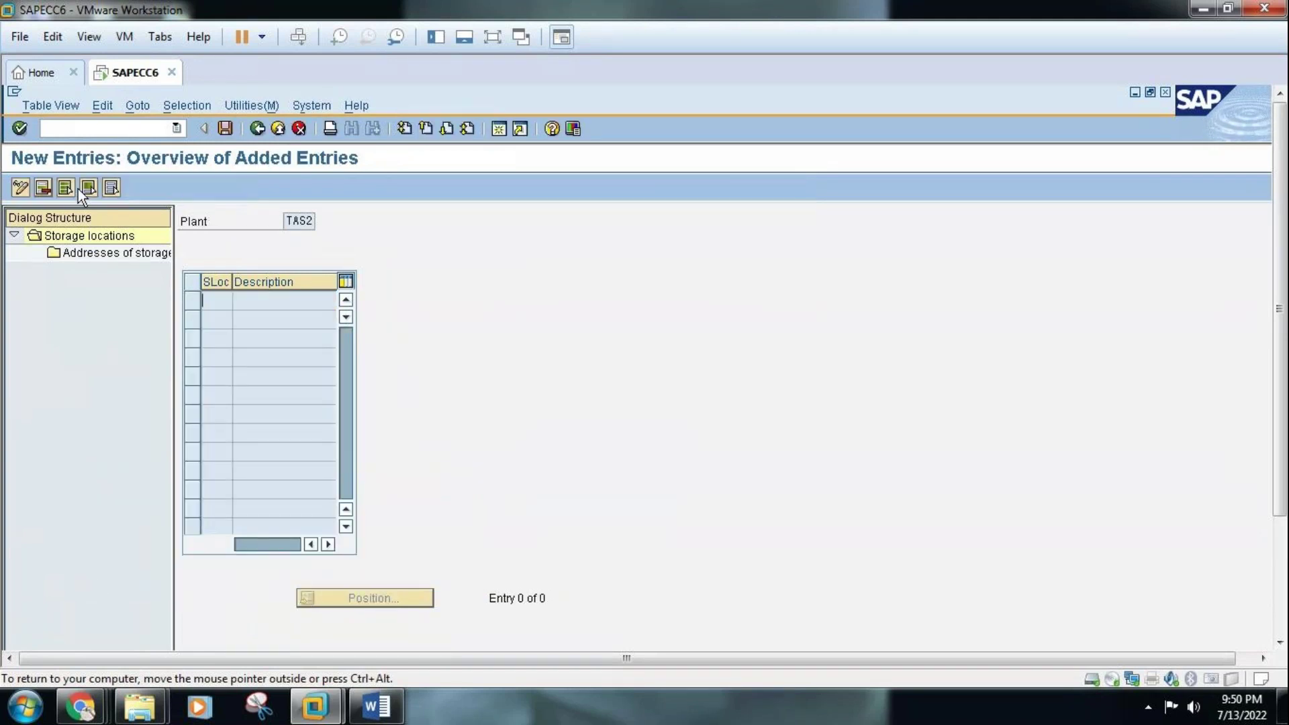
left_click(376, 705)
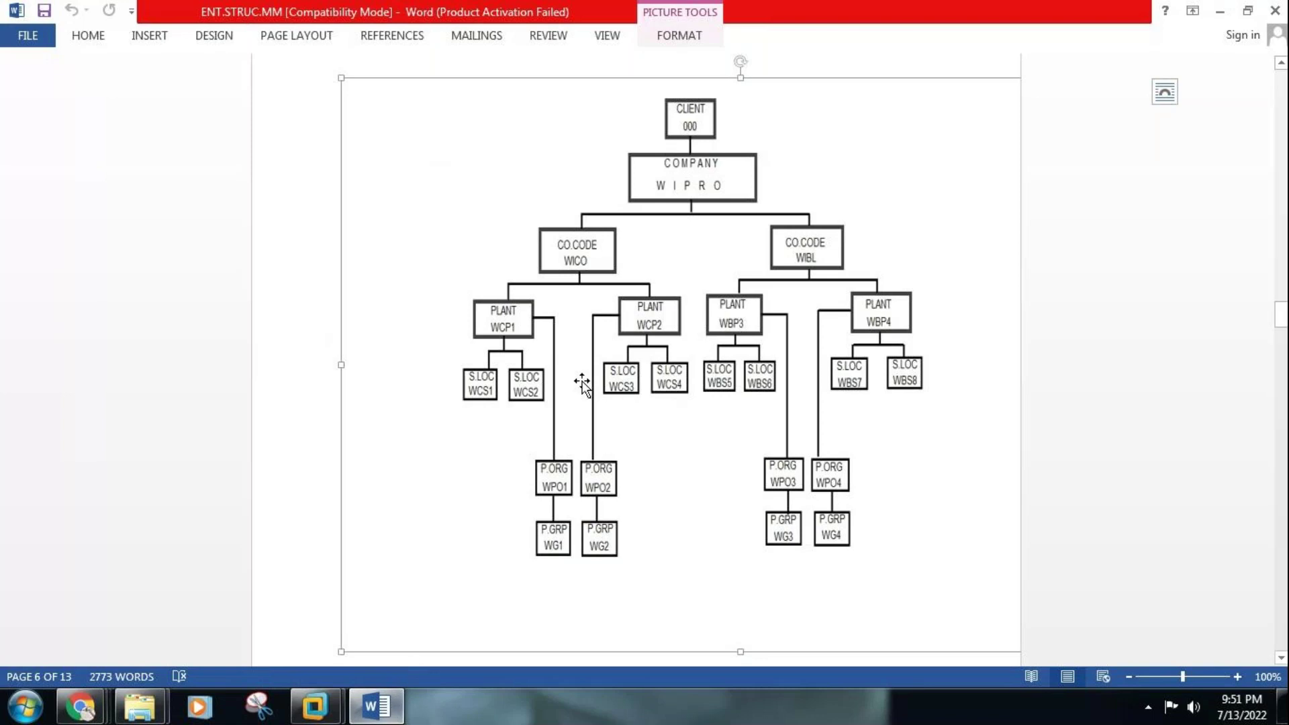
Return from the Word org chart to SAP's empty New Entries table for plant TAS2
left_click(380, 712)
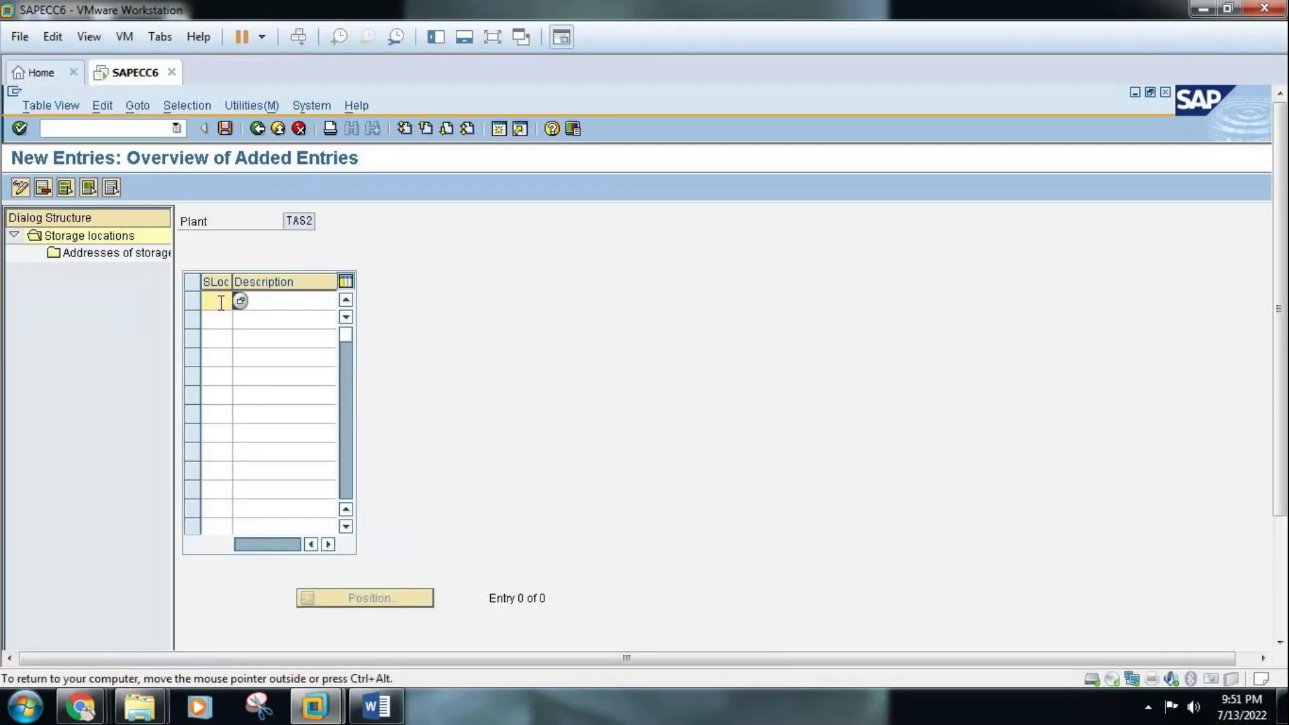
Enter storage location codes TSS3 and TSS4 for plant TAS2
type("TSS3")
left_click(220, 316)
type("TSS4")
left_click(278, 300)
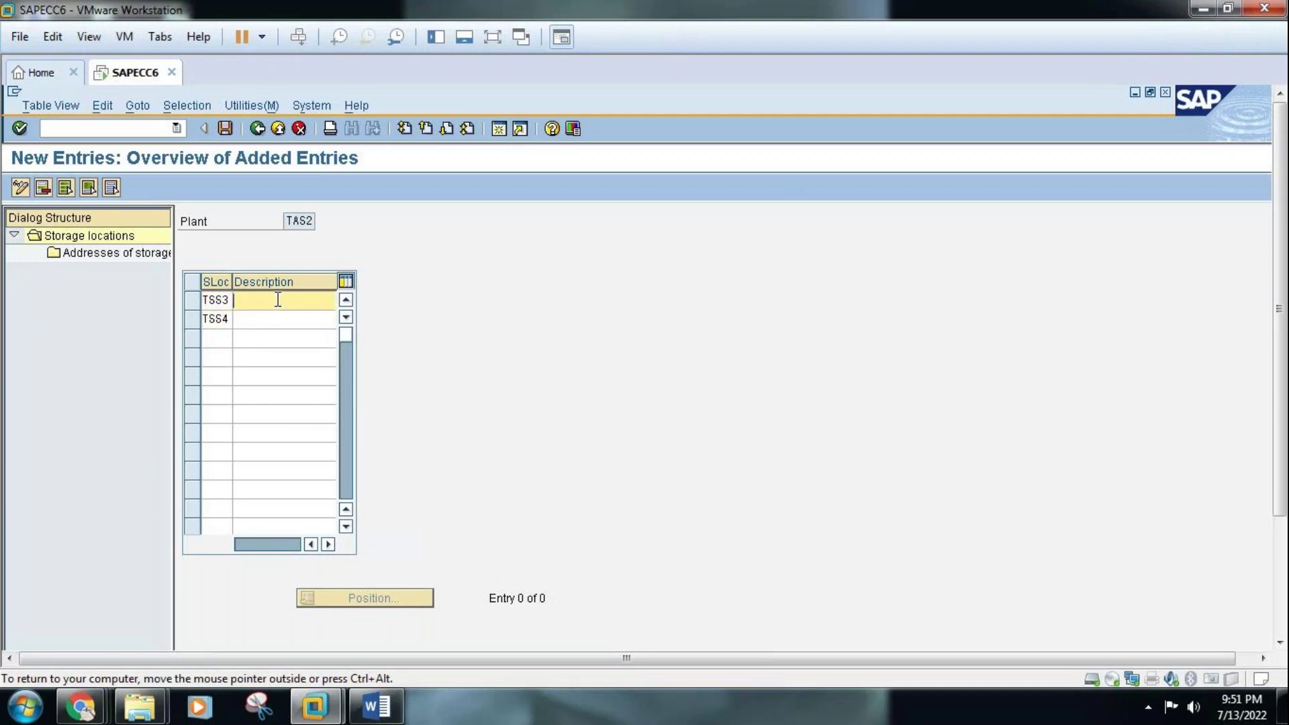
Describe TSS3 and TSS4 as TATA SALT S.LOC3 and TATA SALT S.LOC4, validate, and select TSS3
type("TA")
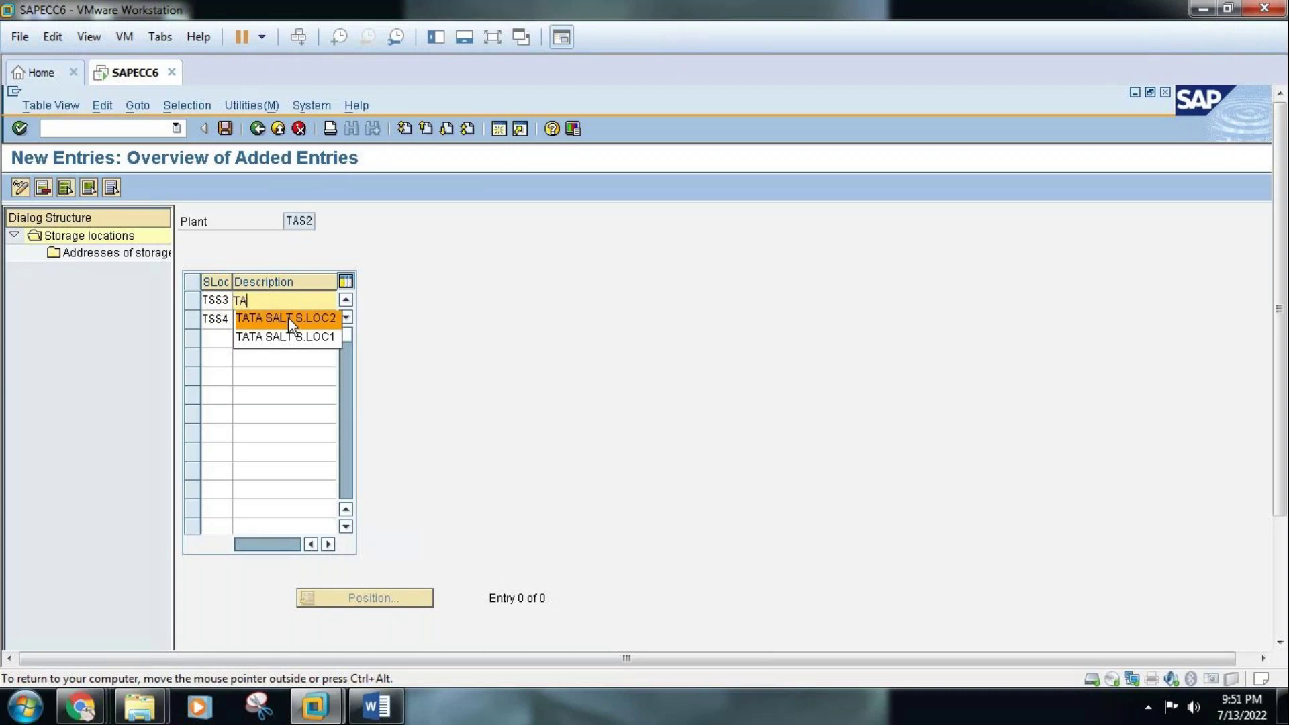
left_click(289, 318)
key("BackSpace")
type("3")
left_click(288, 318)
left_click(288, 319)
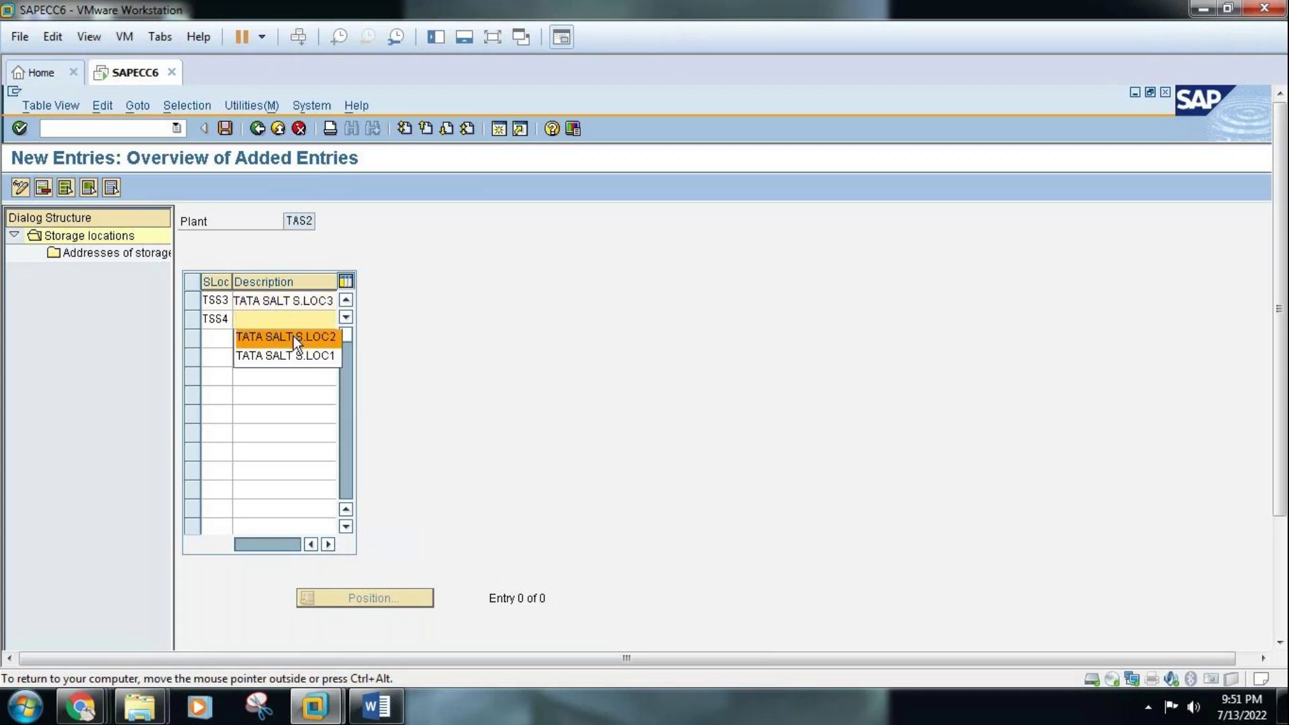
left_click(296, 337)
key("BackSpace")
type("4")
key("Return")
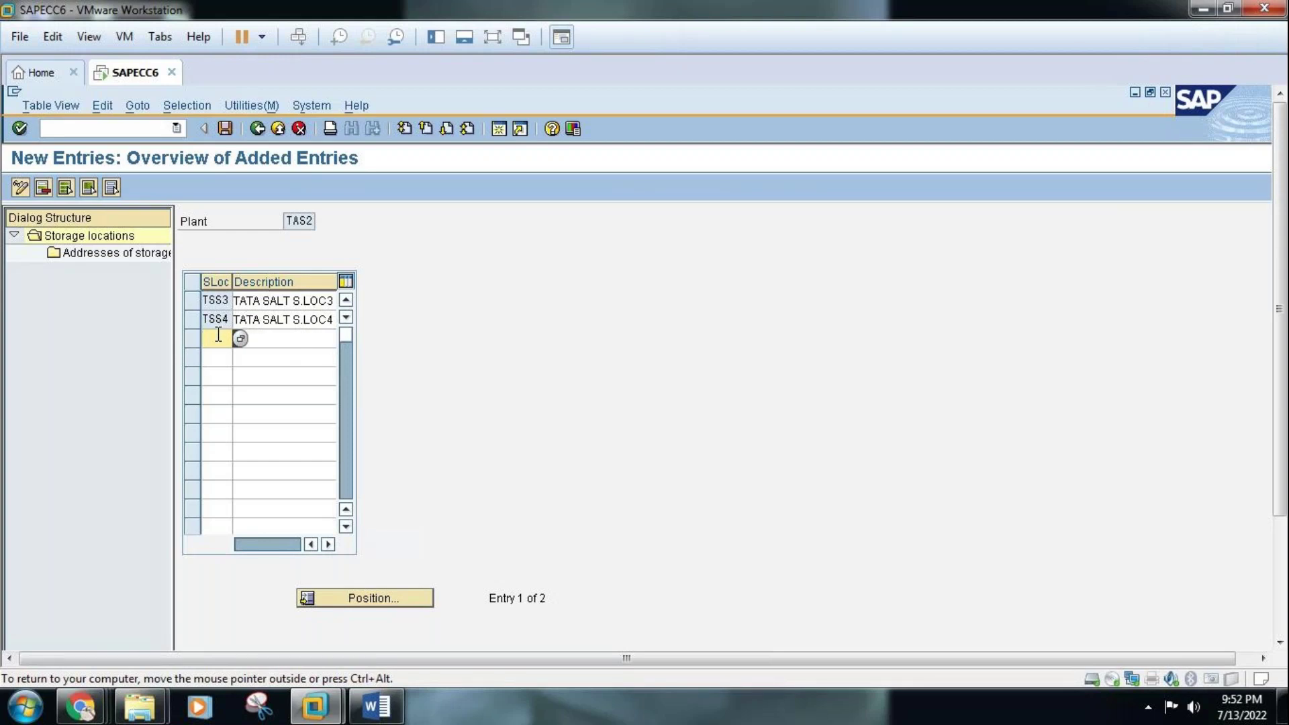
left_click(193, 299)
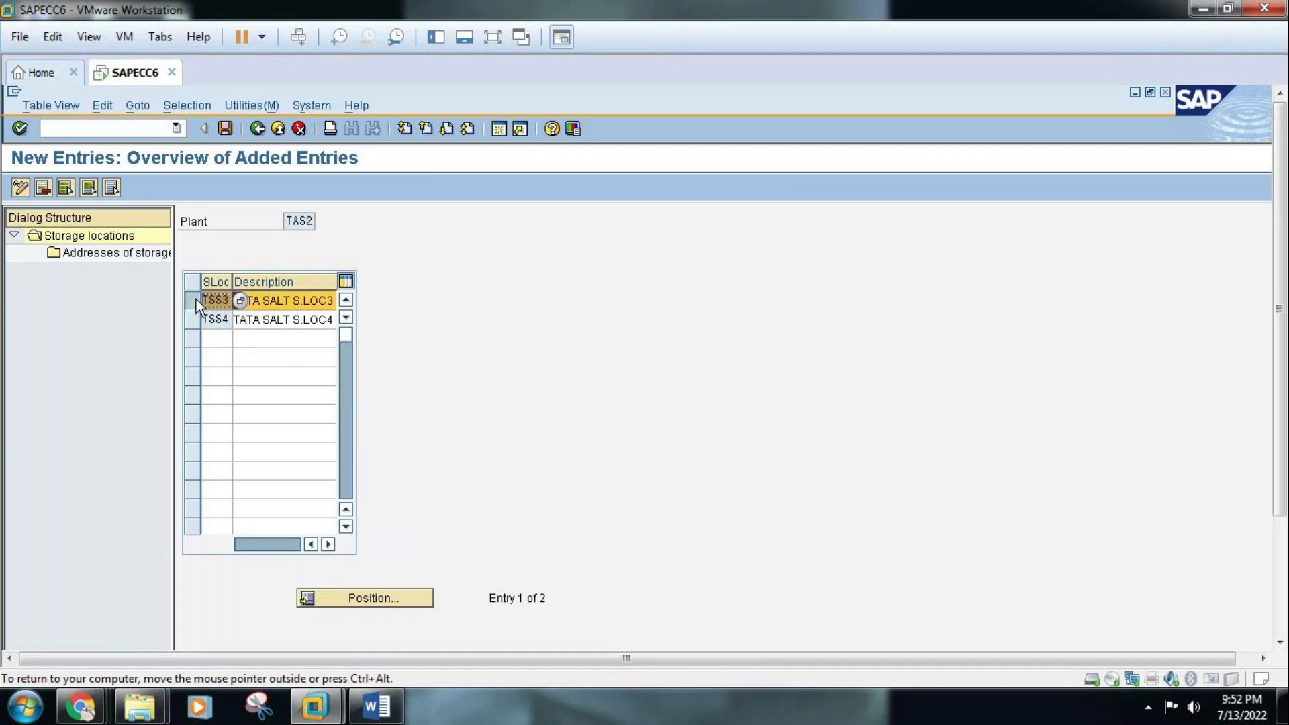
Create a new address number 03 for storage location TSS3
double_click(120, 253)
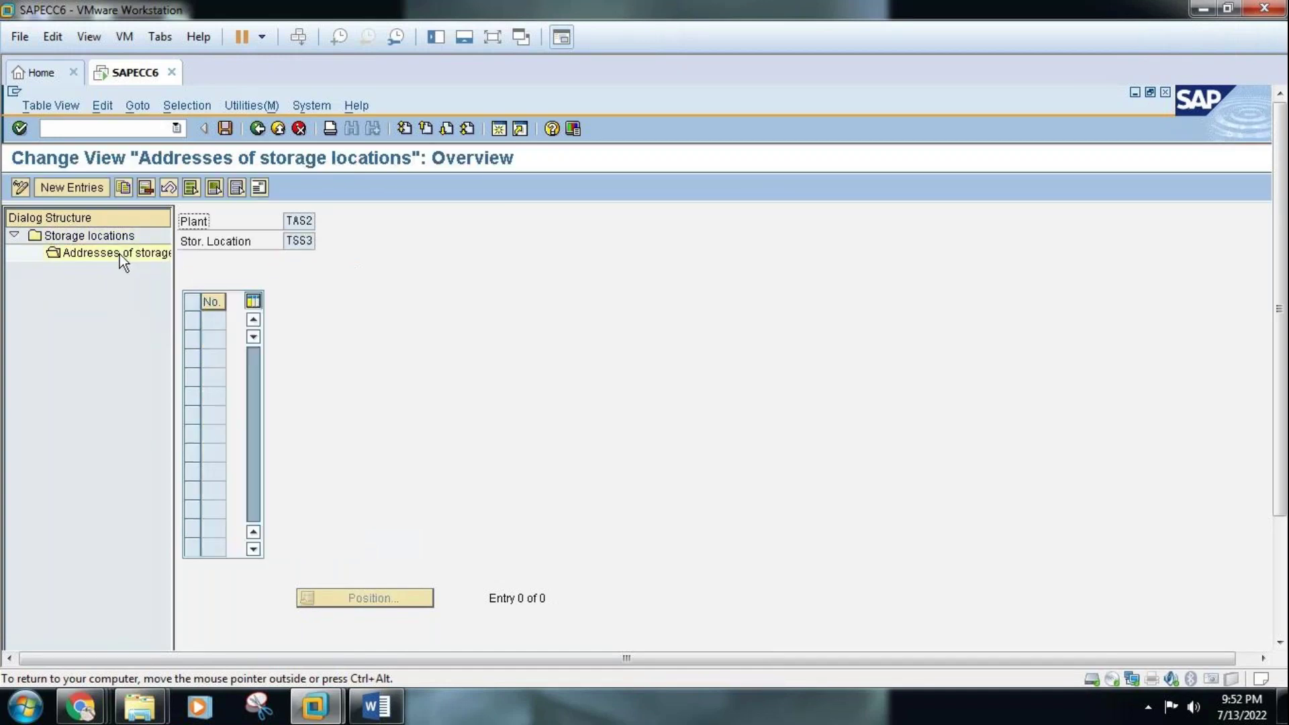
left_click(87, 188)
left_click(213, 321)
type("03")
key("Return")
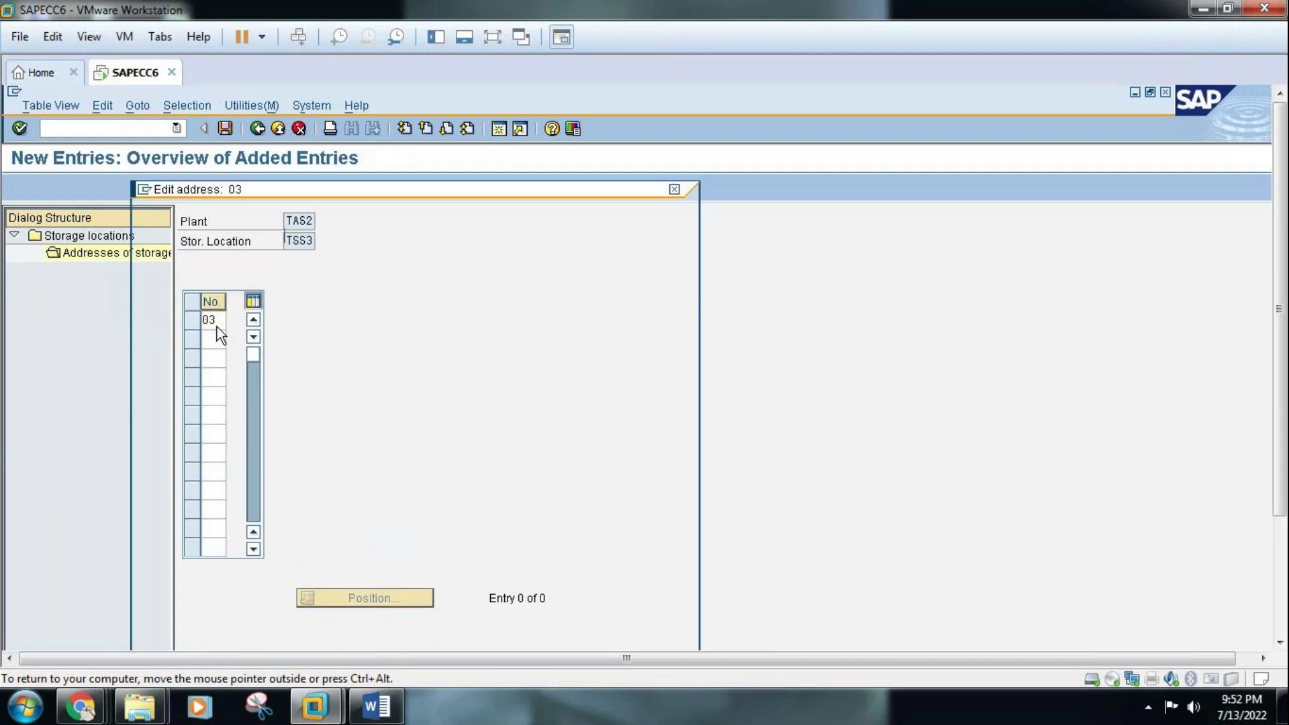
Set title Company, name TATA SALT STORAGE LOCATION 3 and second name line TSS3 MALLEPALLY BADI MASJID
left_click(388, 235)
left_click(369, 250)
left_click(369, 256)
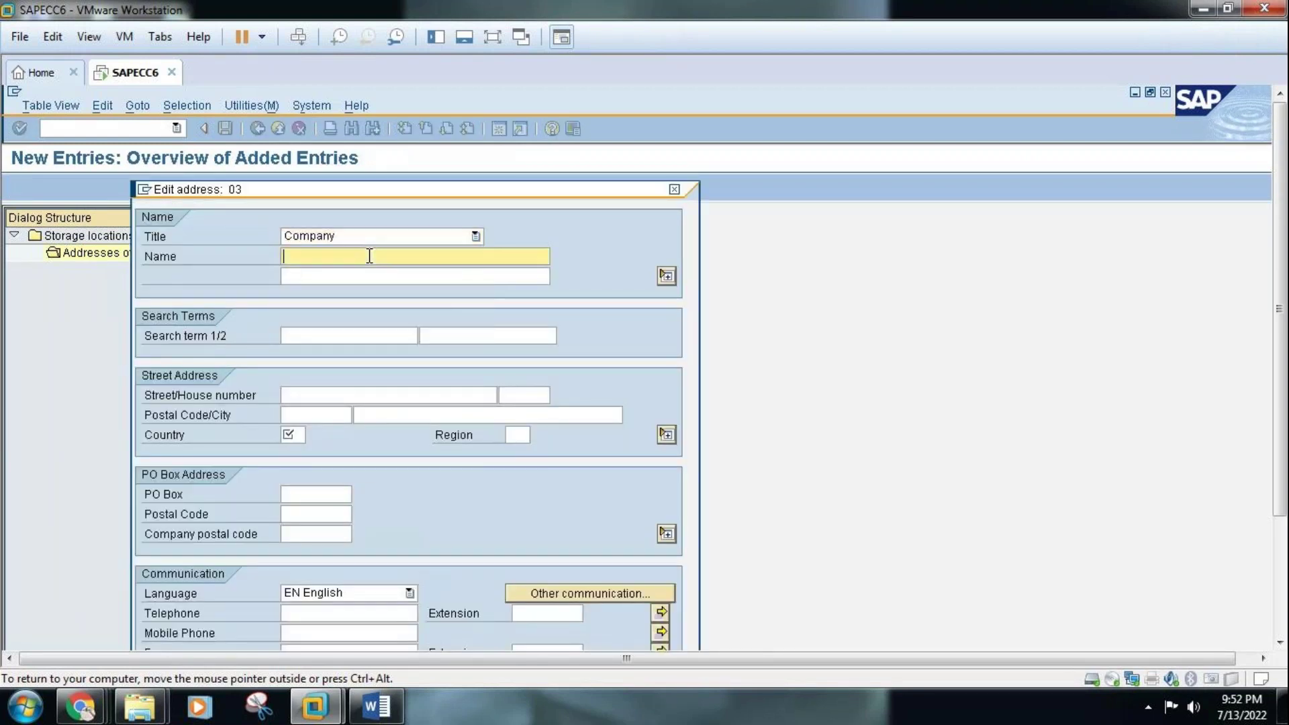
type("T")
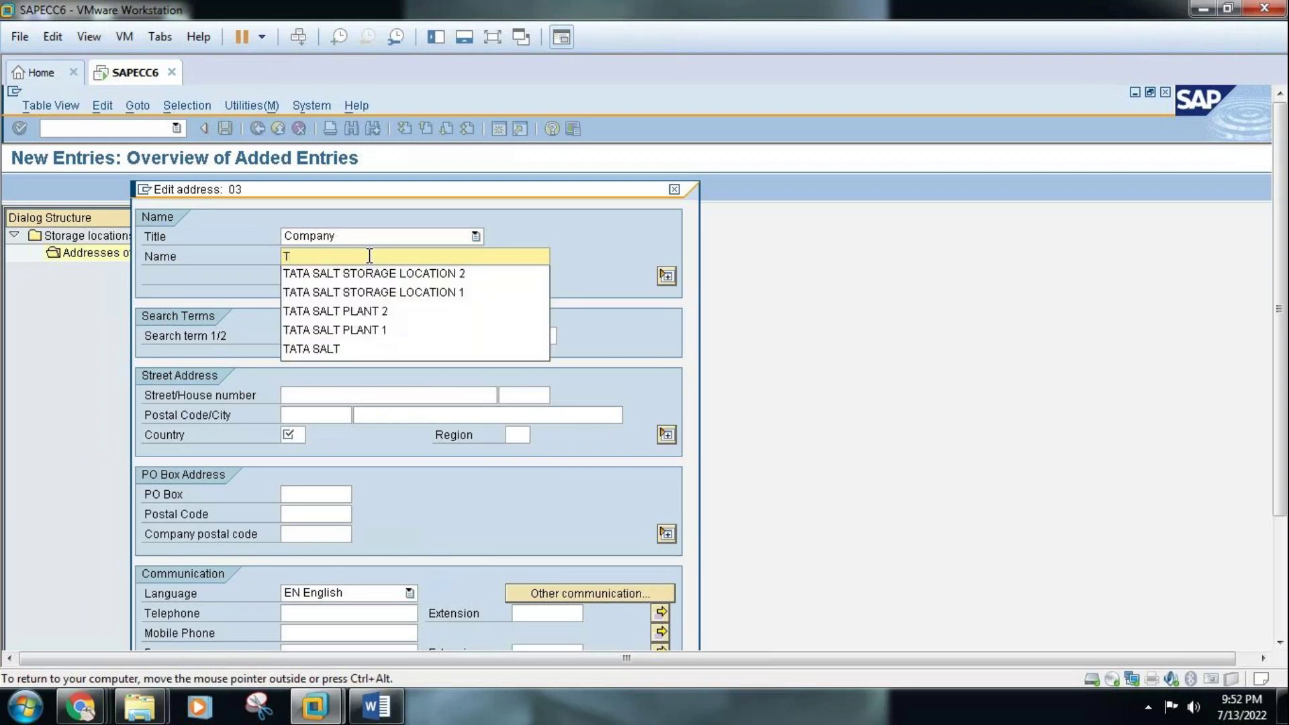
left_click(374, 273)
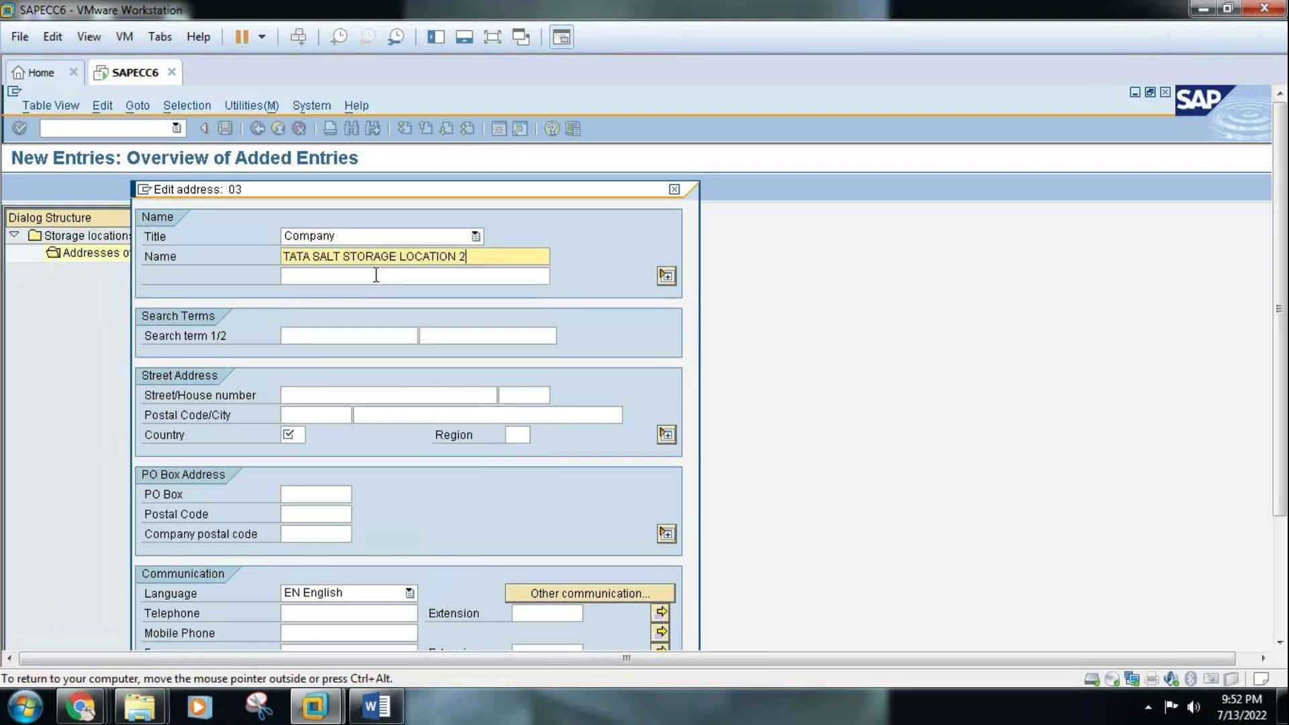
key("BackSpace")
type("3")
left_click(376, 276)
type("TSS")
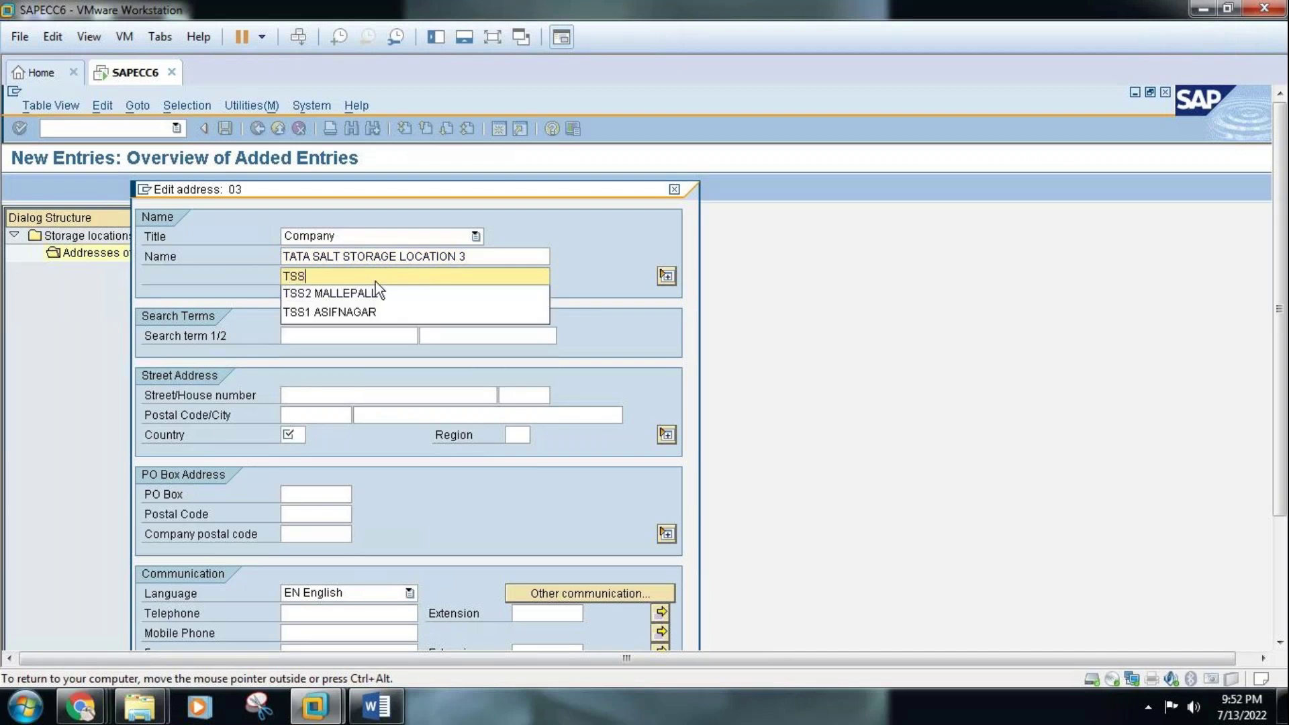
type("3 M")
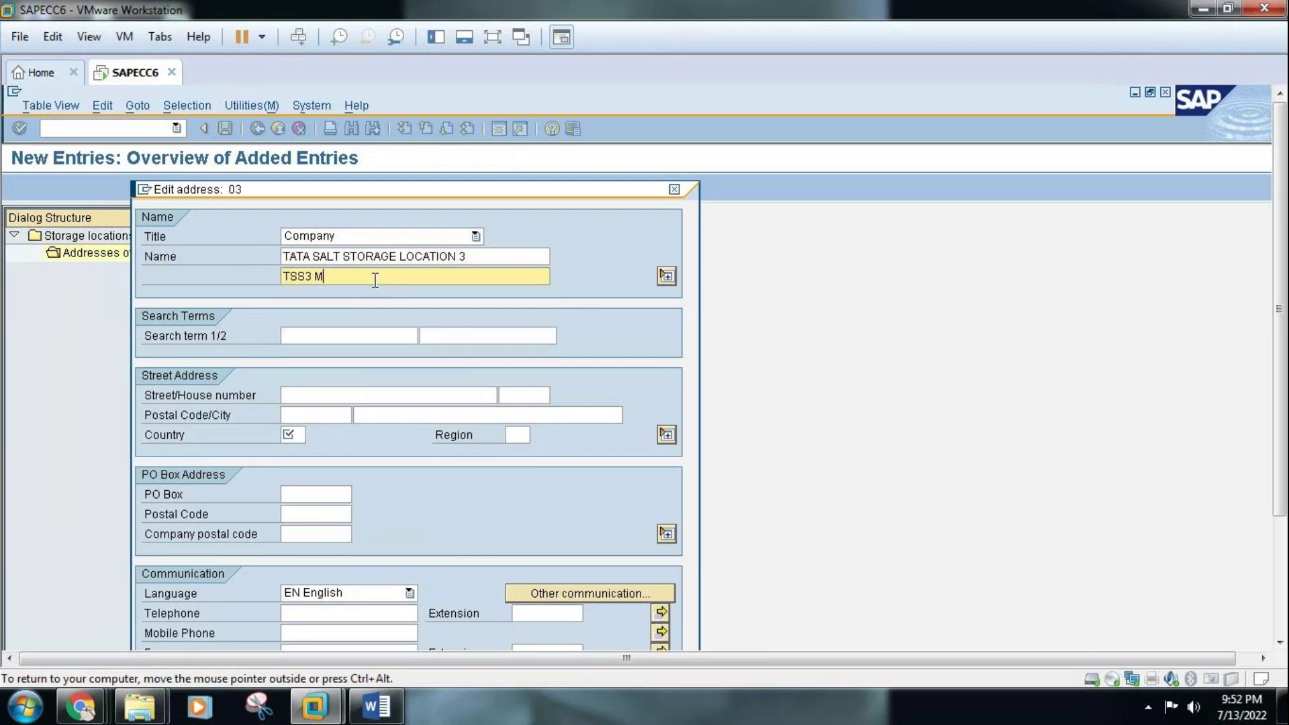
type("ALLEPALLY BADI MASJID")
Enter search term TSS3, street MALLEPALLY BADI MASJID and postal code 500001
left_click(385, 336)
type("TSS3")
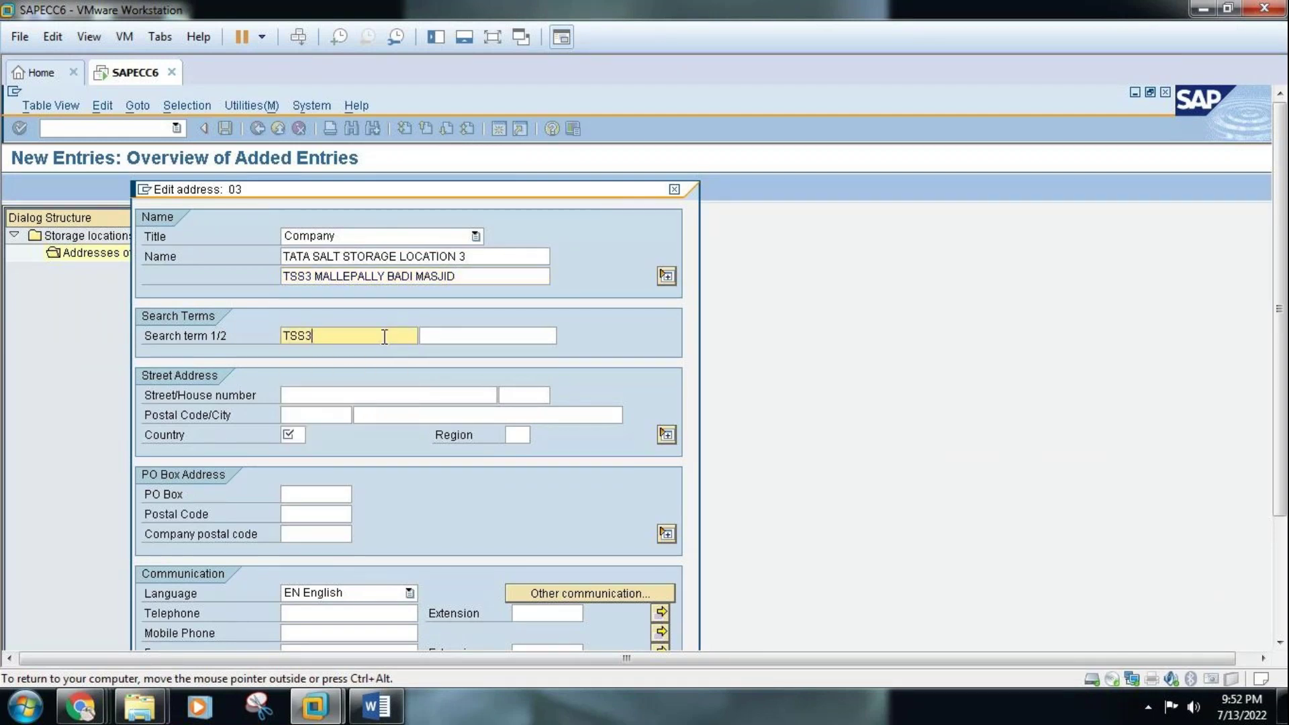
left_click(331, 394)
type("MAL")
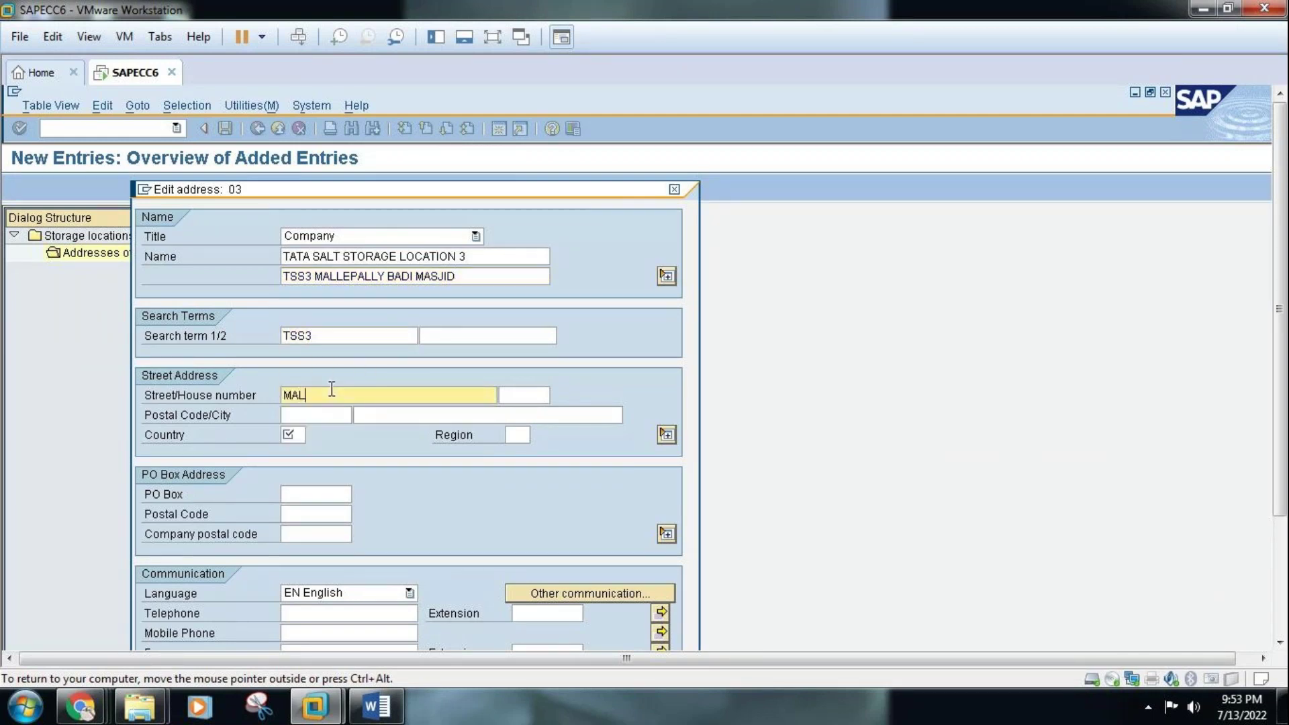
type("LEPALLY BADI MASJID")
left_click(326, 414)
type("500001")
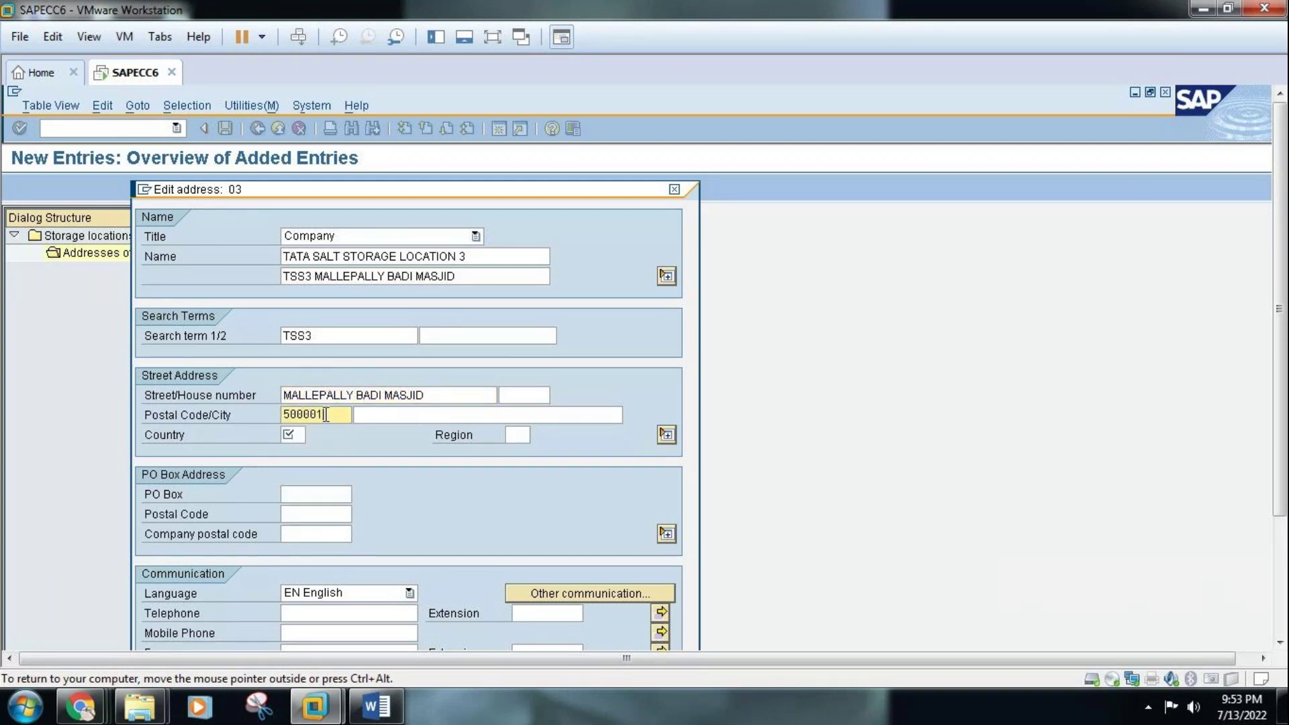
Set the address country to IN and region to 01
left_click(292, 435)
type("IN")
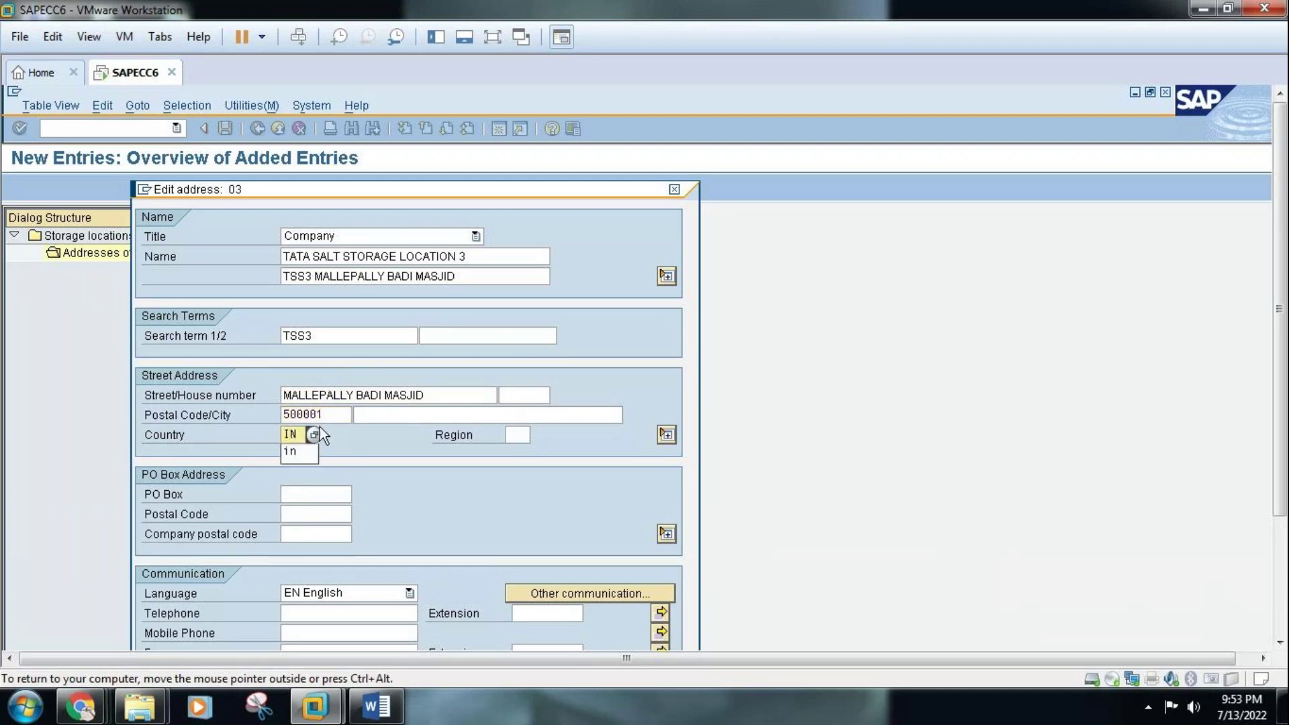
left_click(523, 433)
type("01")
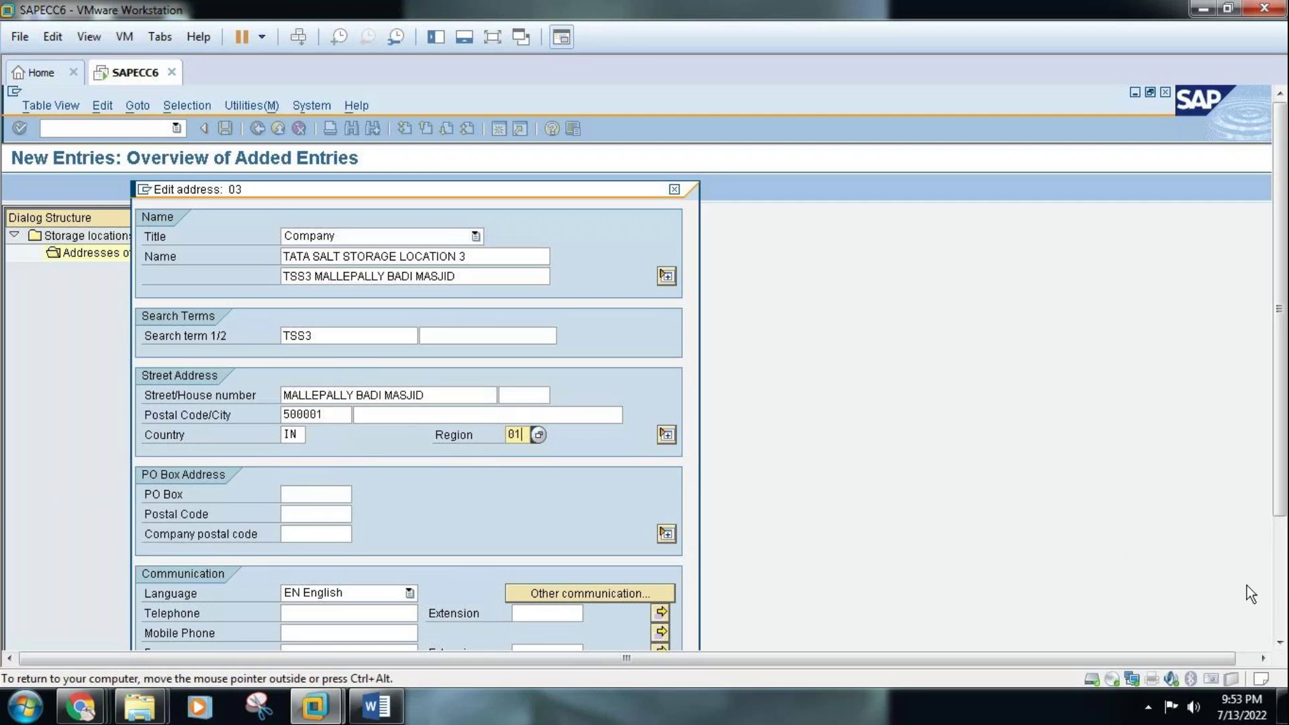
left_click(1279, 643)
left_click(1279, 643)
left_click(1279, 644)
left_click(1279, 643)
left_click(1279, 643)
left_click(1279, 643)
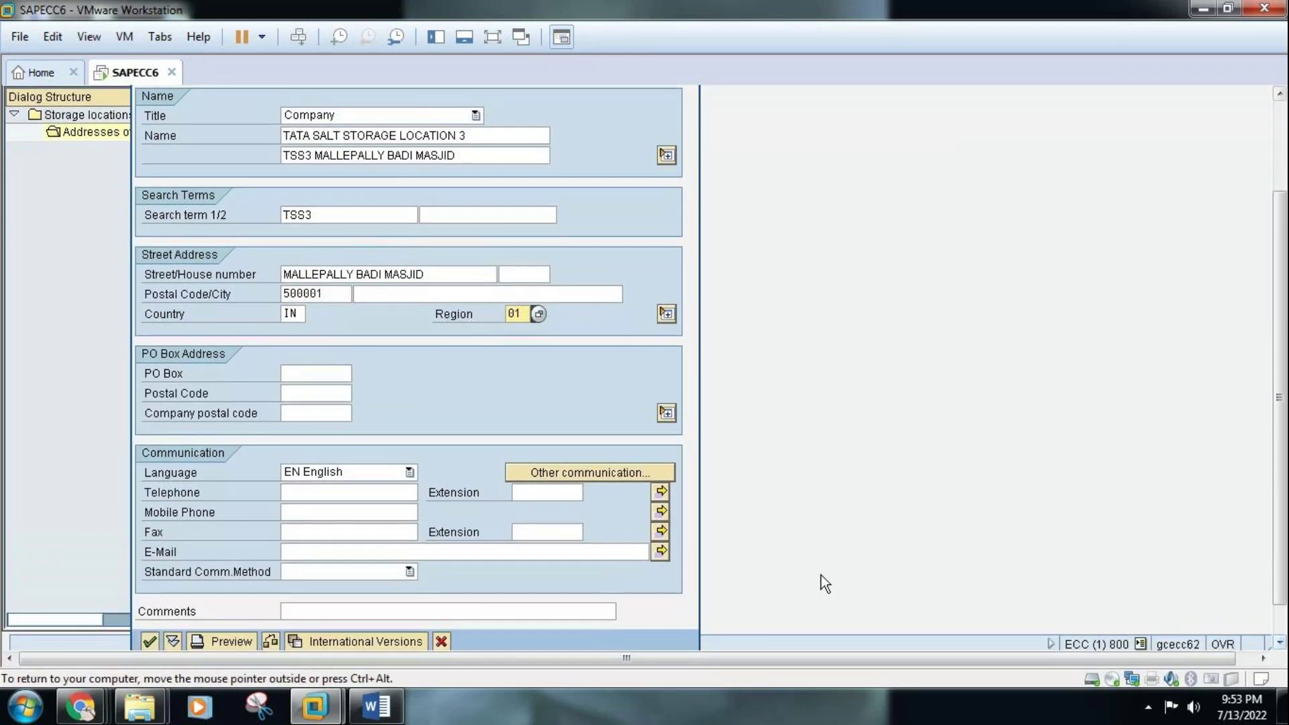
left_click(371, 493)
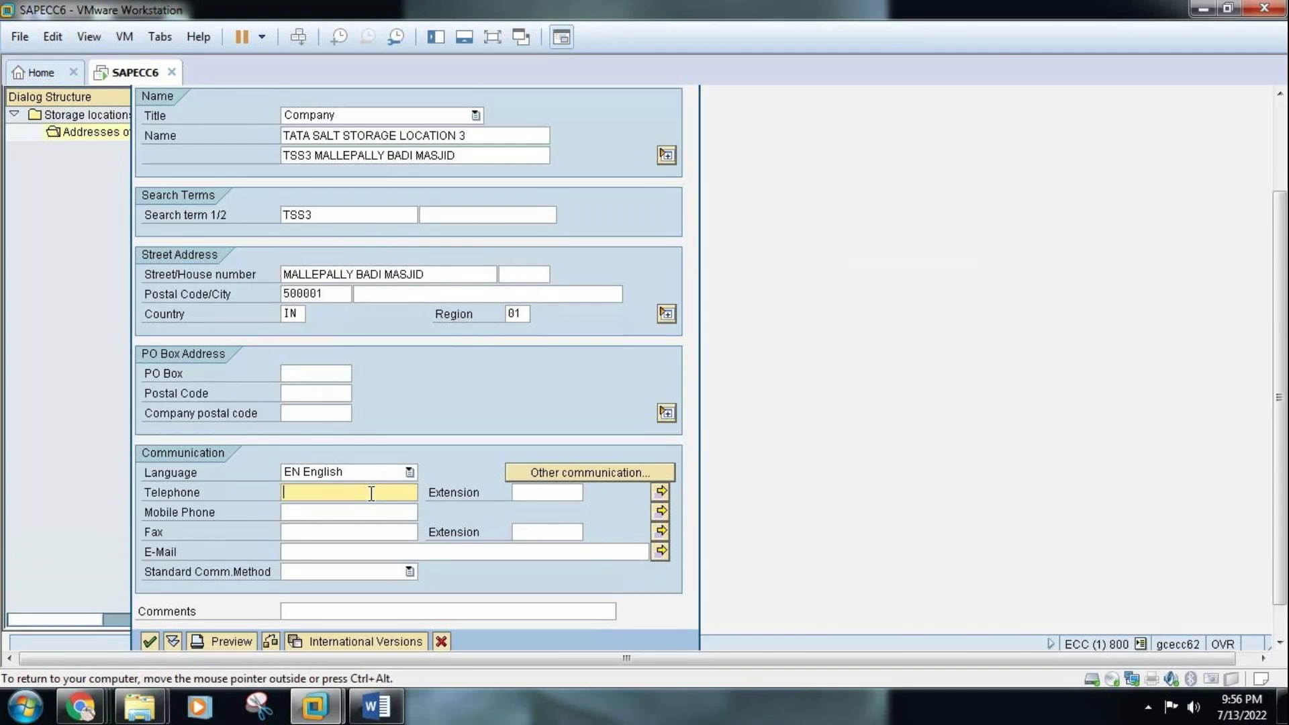
Fill in the TSS3 address's telephone, mobile, fax and e-mail details, then confirm the address
type("645434343")
left_click(355, 515)
type("654534343")
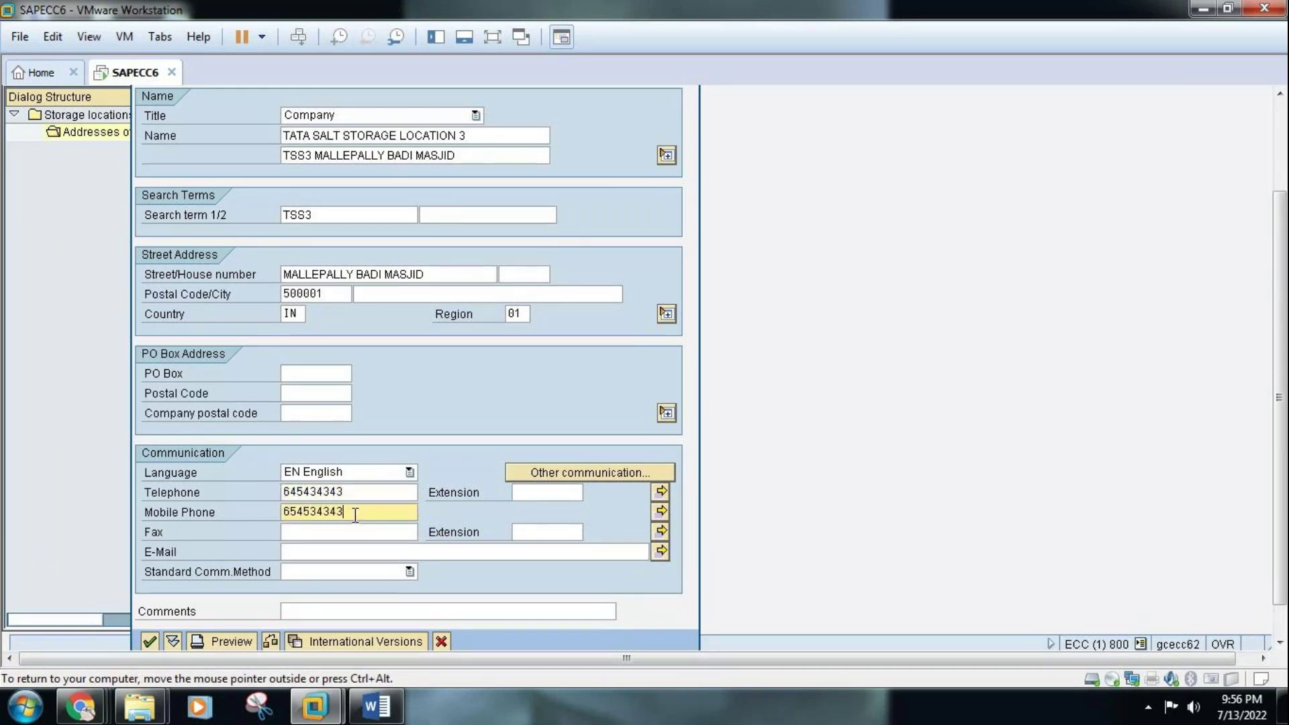
left_click(350, 531)
type("64343232")
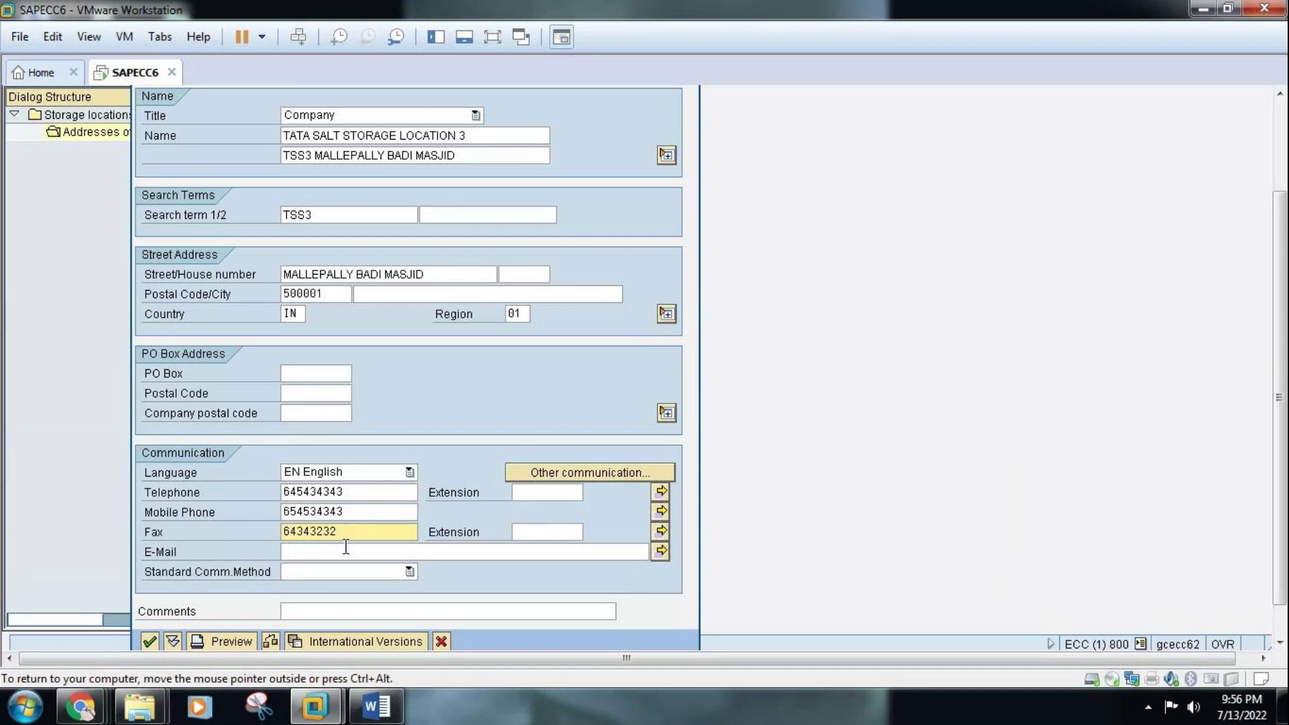
left_click(345, 549)
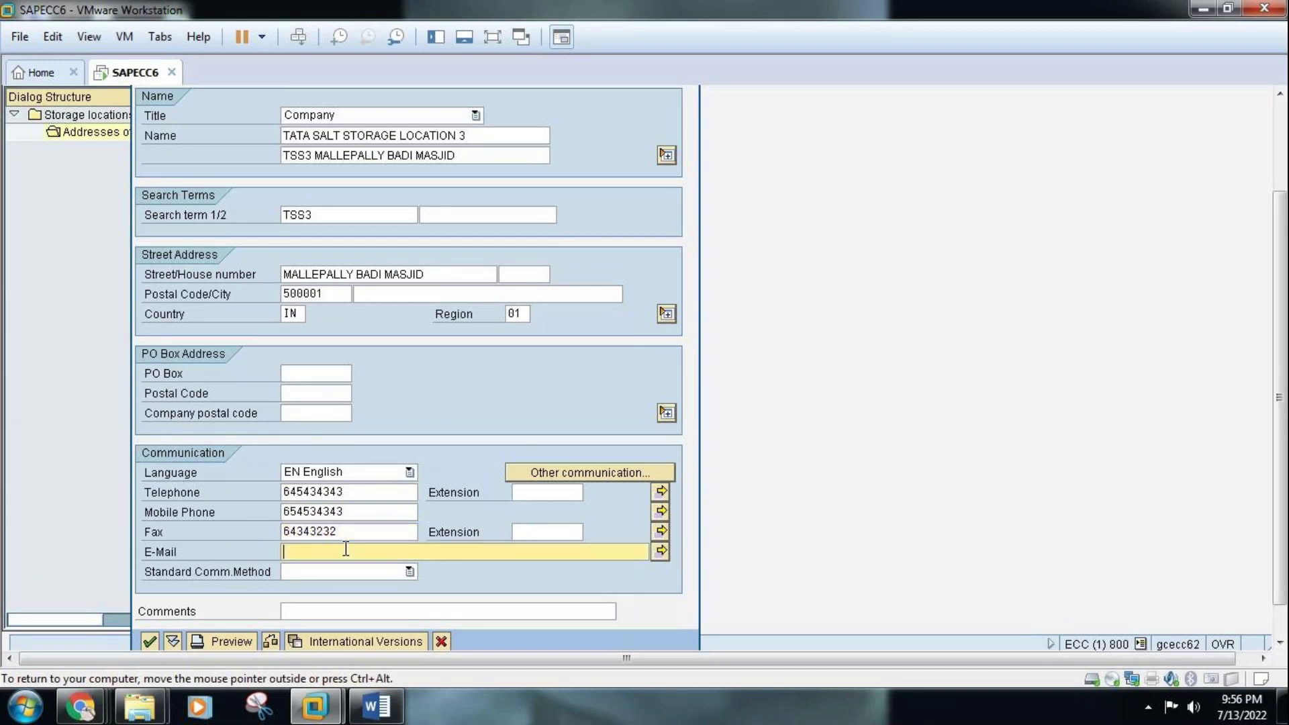
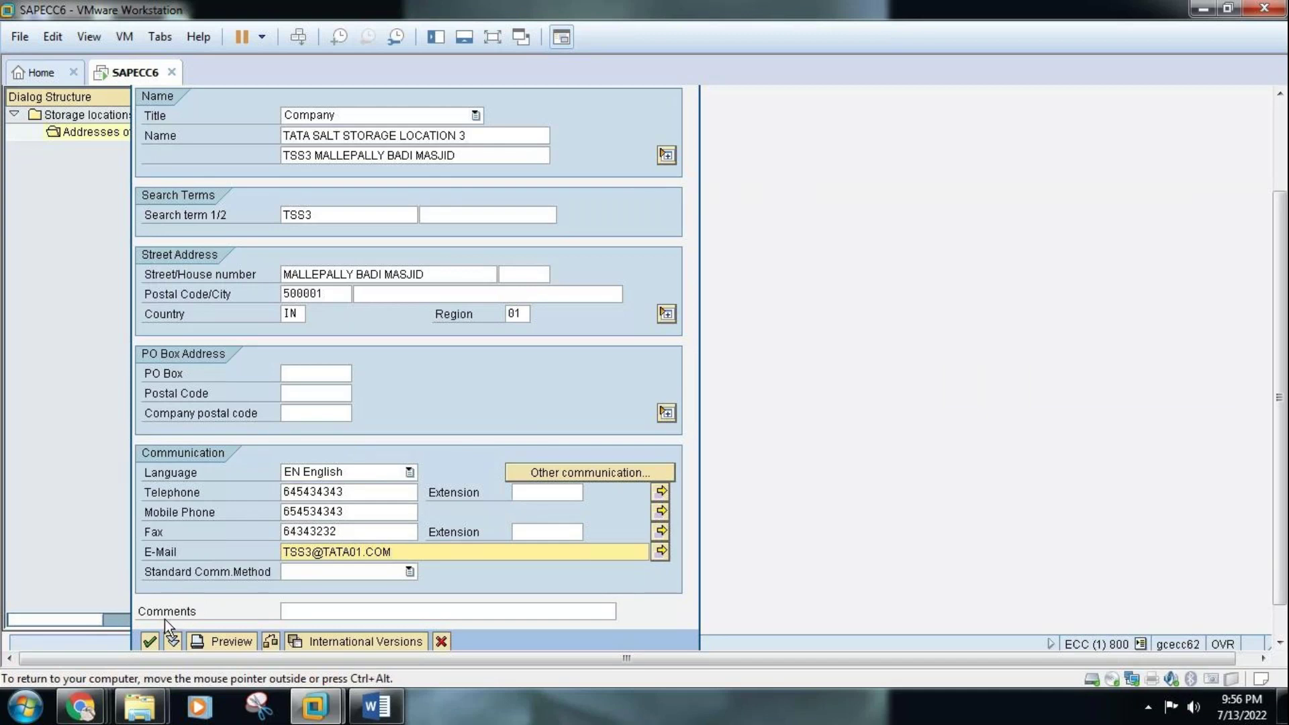
left_click(150, 643)
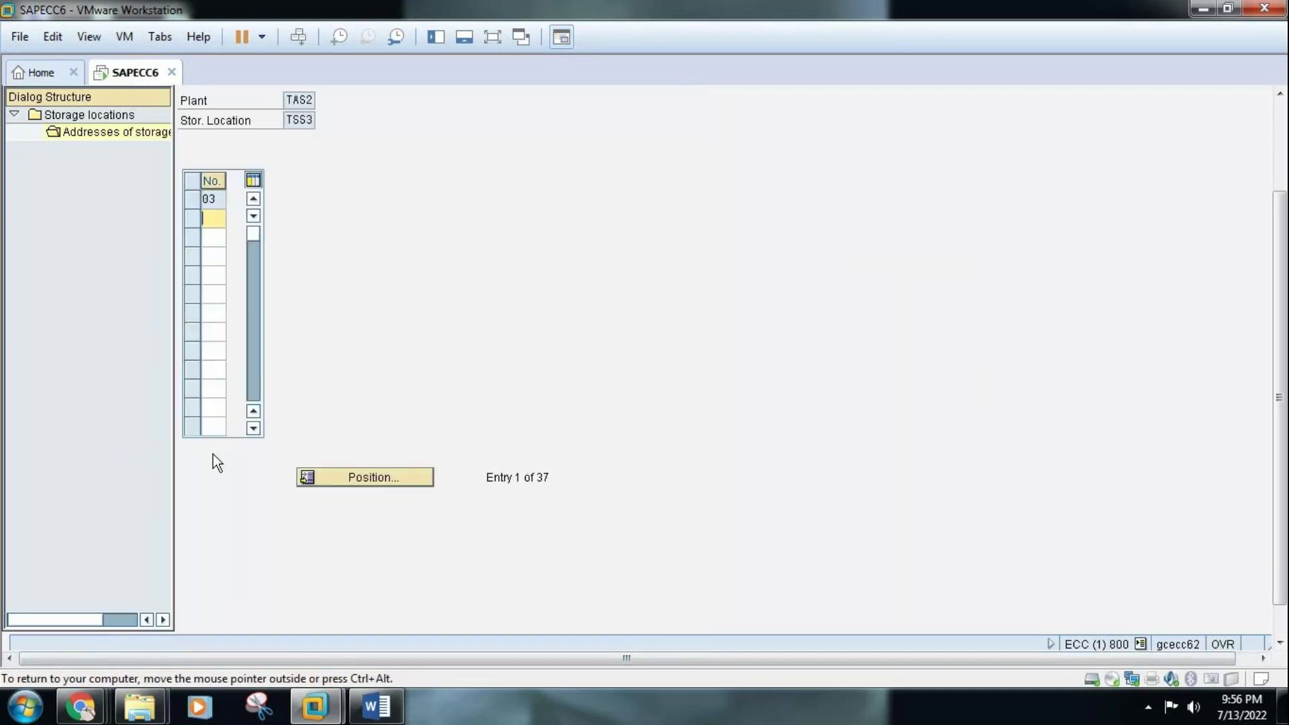
Return from the TSS3 address to the storage locations list in full-screen view
left_click(1280, 111)
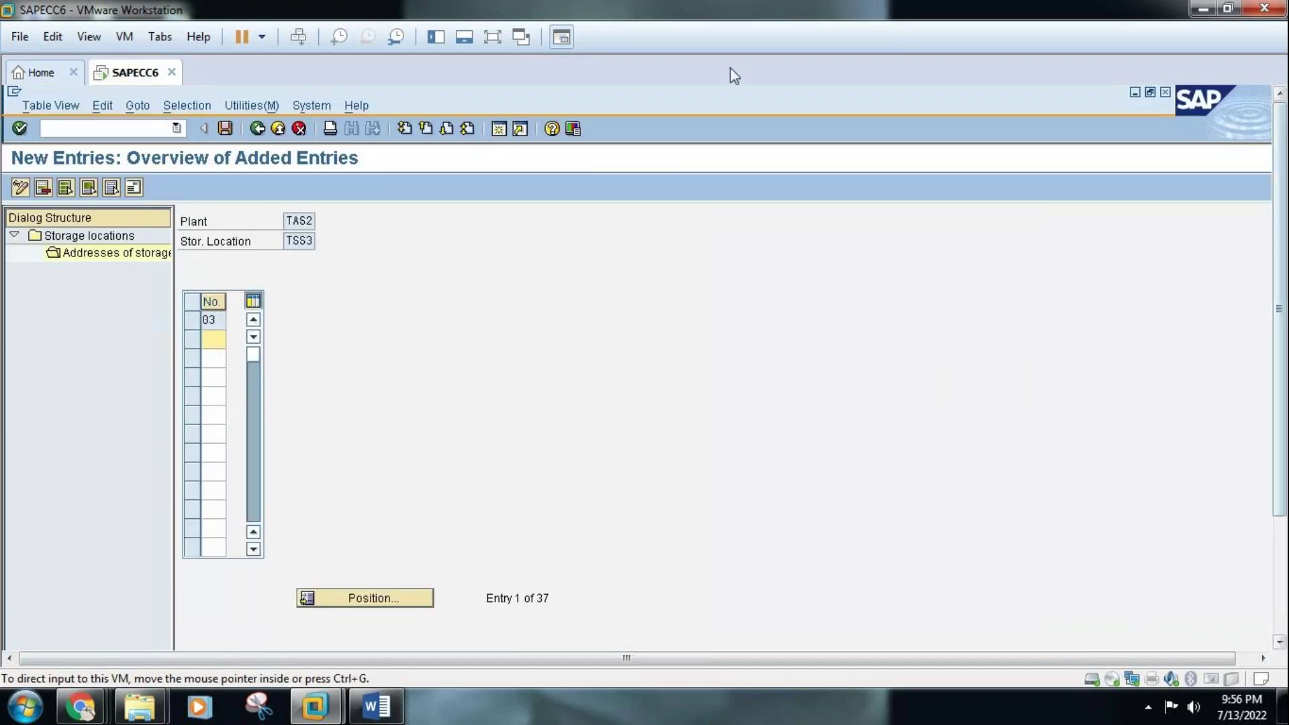
left_click(493, 38)
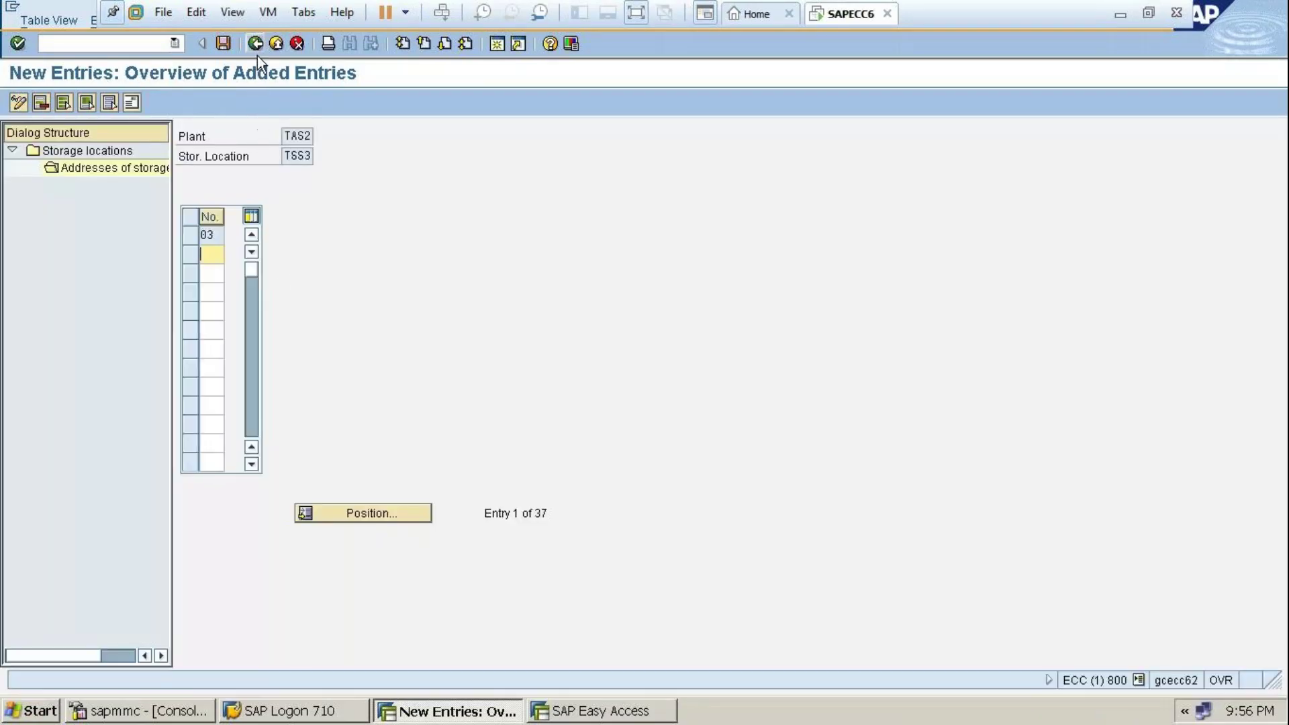
left_click(256, 43)
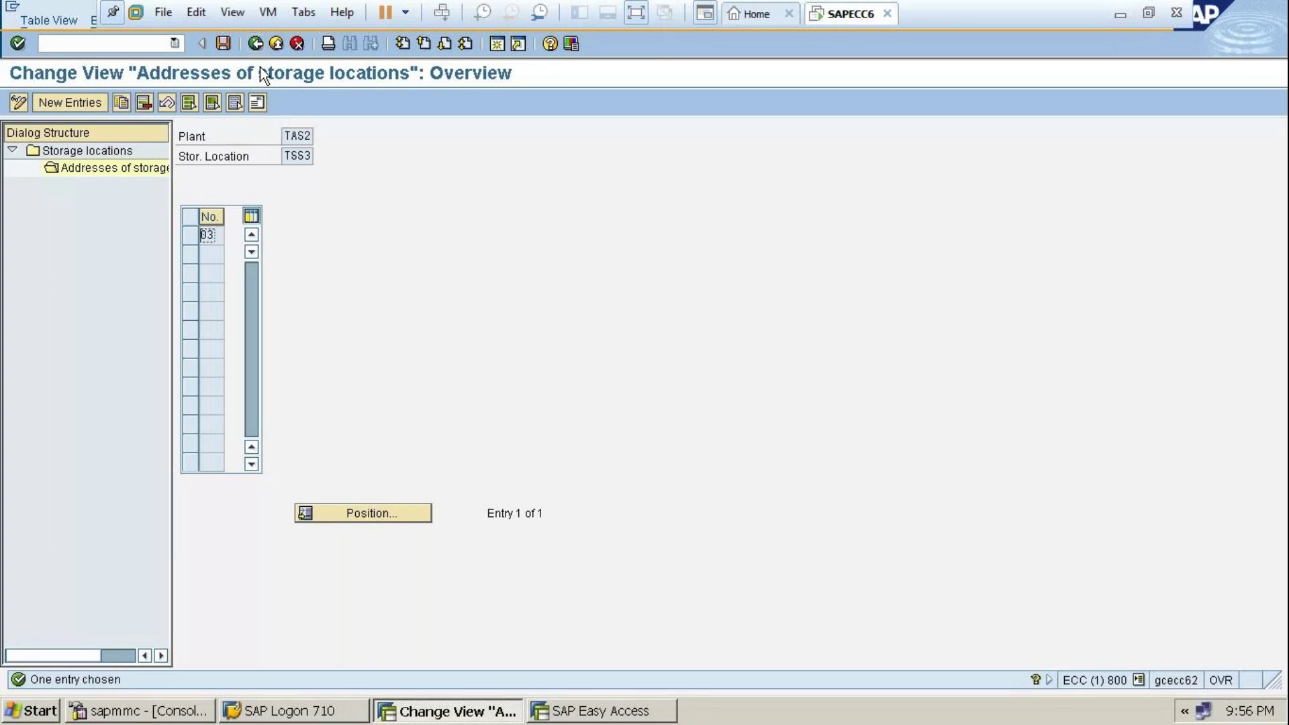
left_click(255, 44)
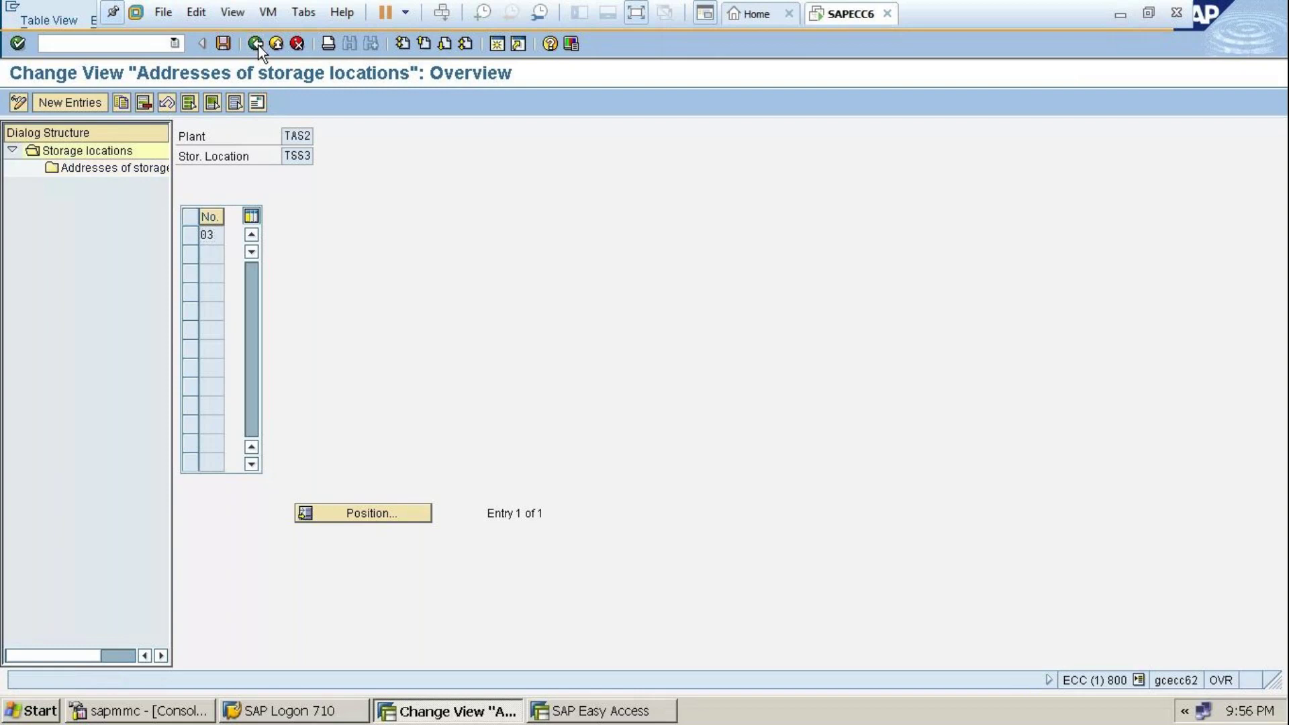
Open storage location TSS4's addresses and create new address entry 04
left_click(196, 234)
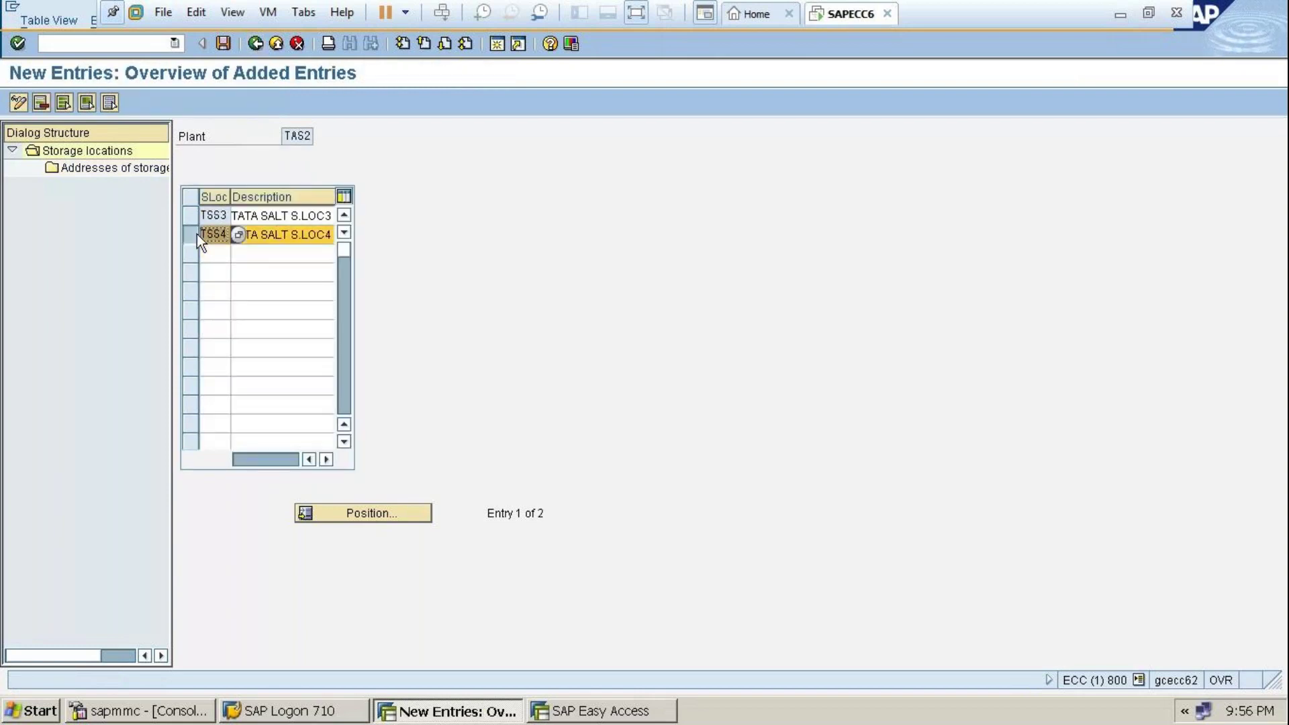
double_click(102, 168)
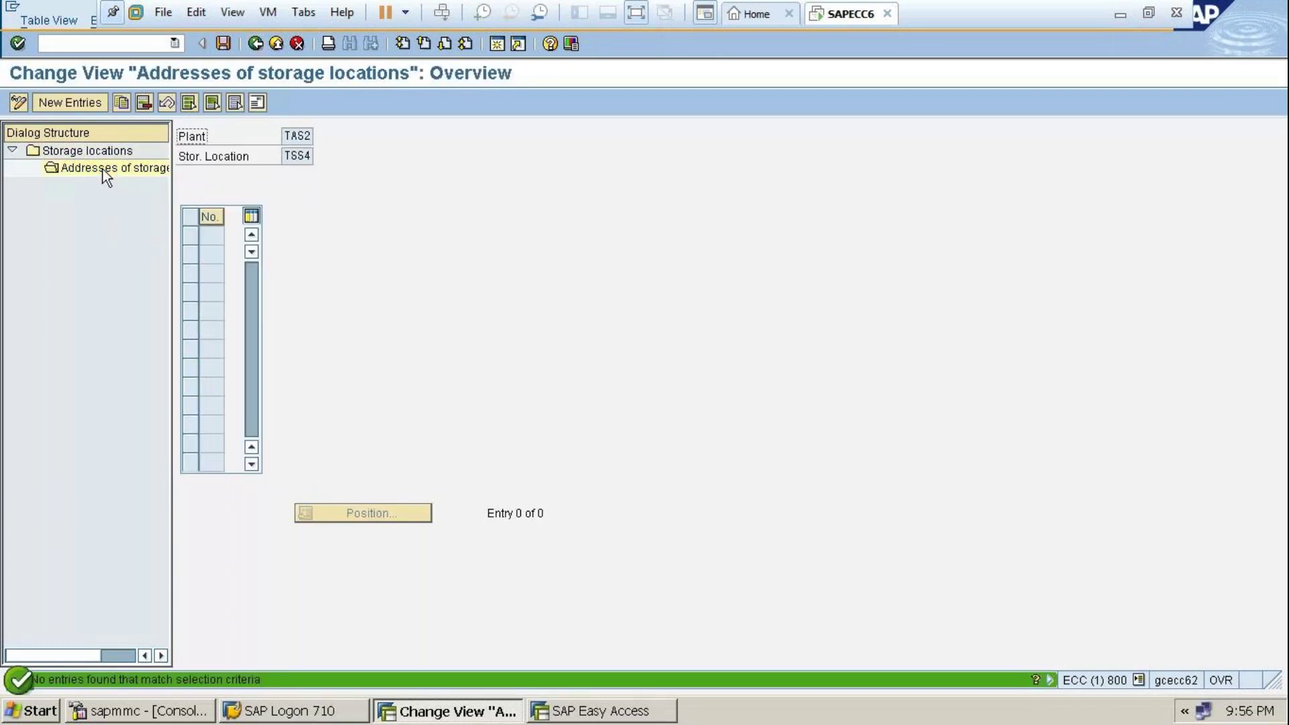
left_click(75, 103)
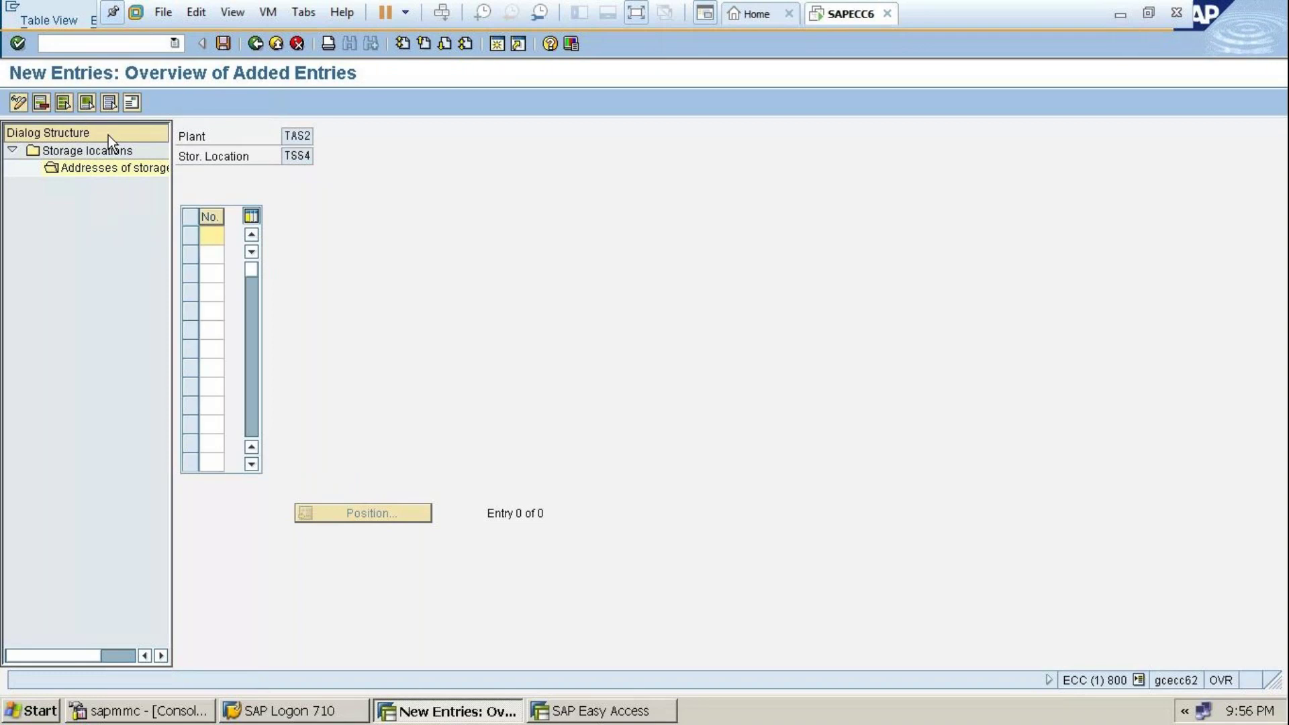
type("04")
key("Return")
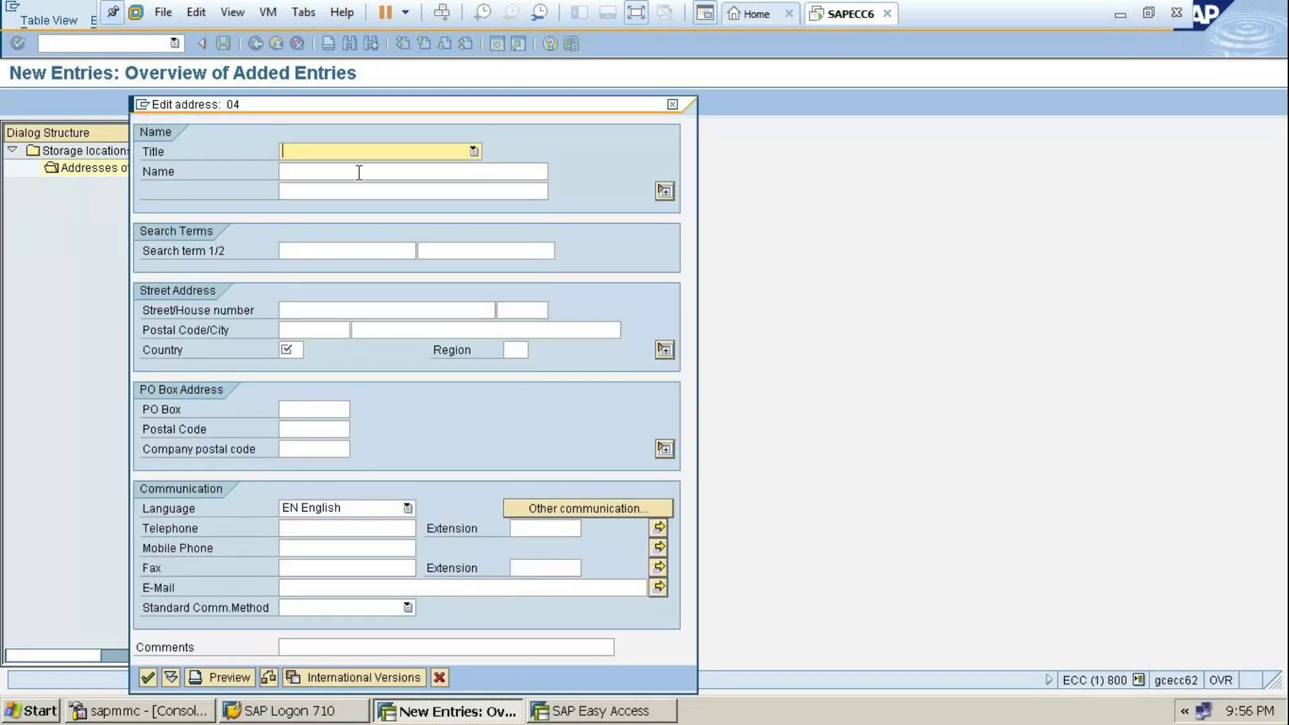
Set title Company and name 'TATA SALT STORAGE LOCATION 4' with a second name line
left_click(368, 153)
left_click(367, 170)
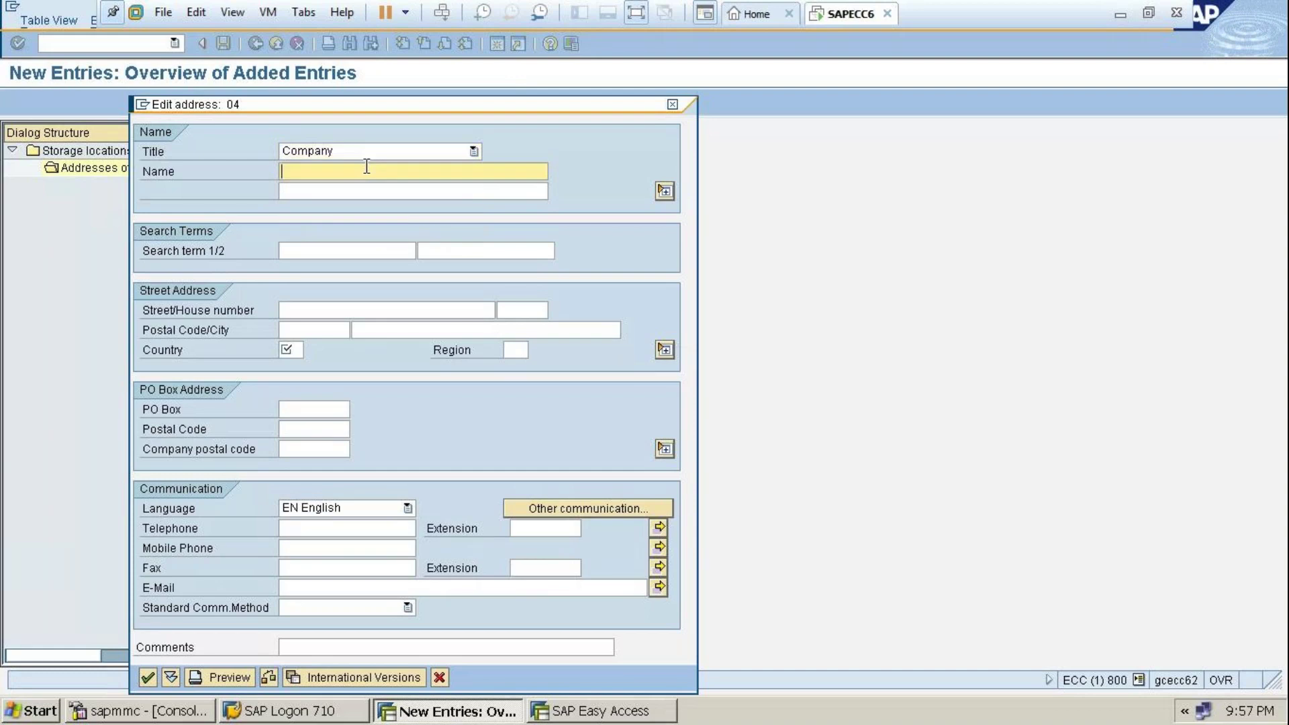
type("T")
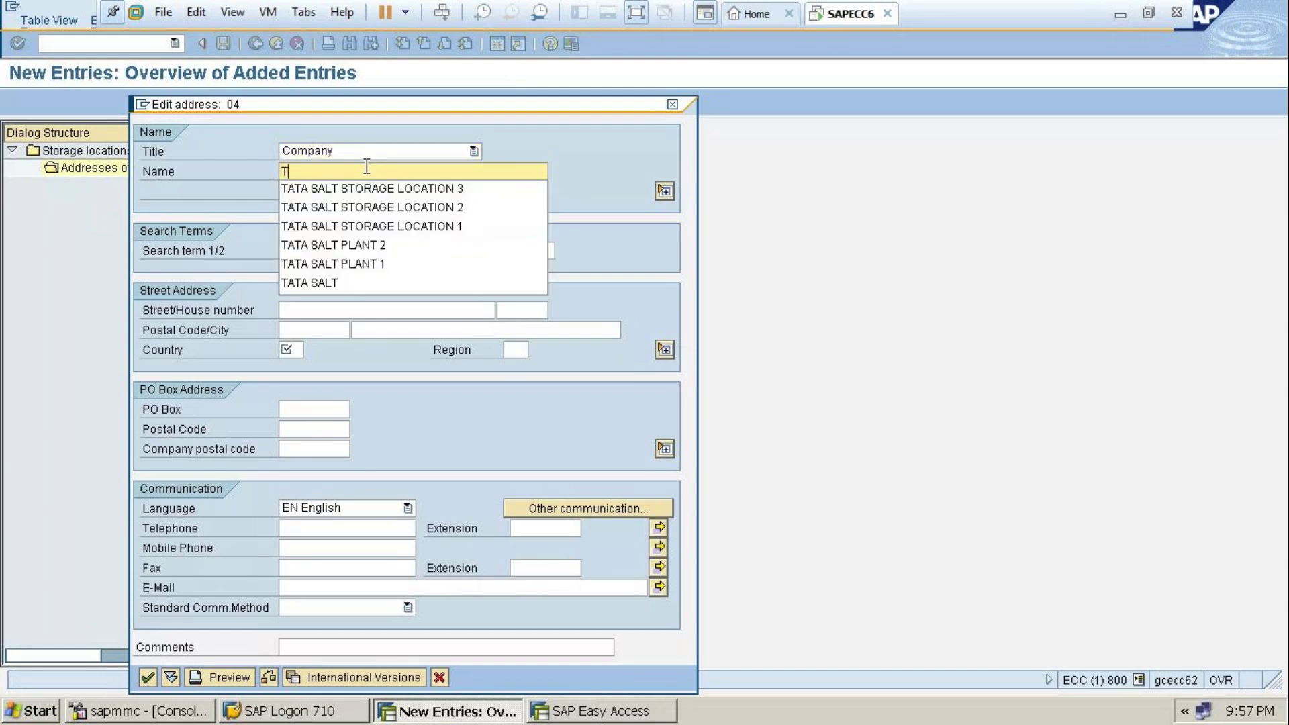
left_click(378, 192)
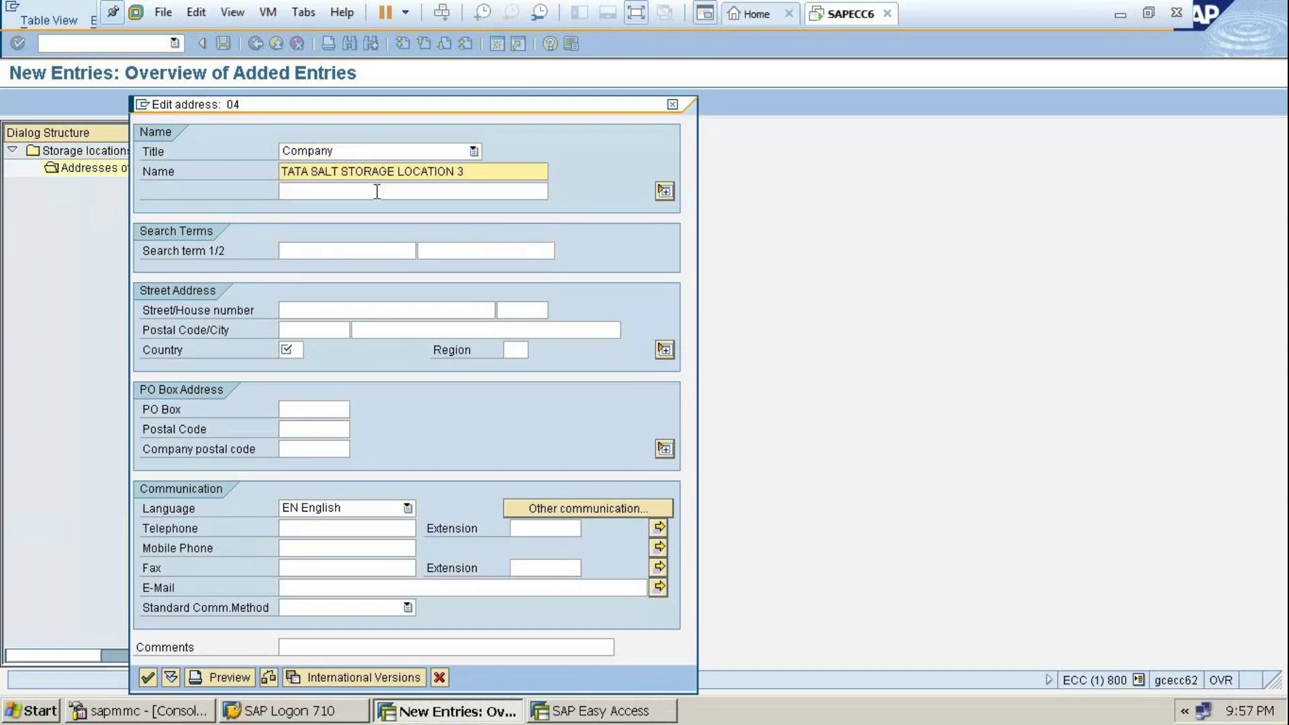
key("BackSpace")
type("4")
left_click(378, 192)
type("TSS4 ")
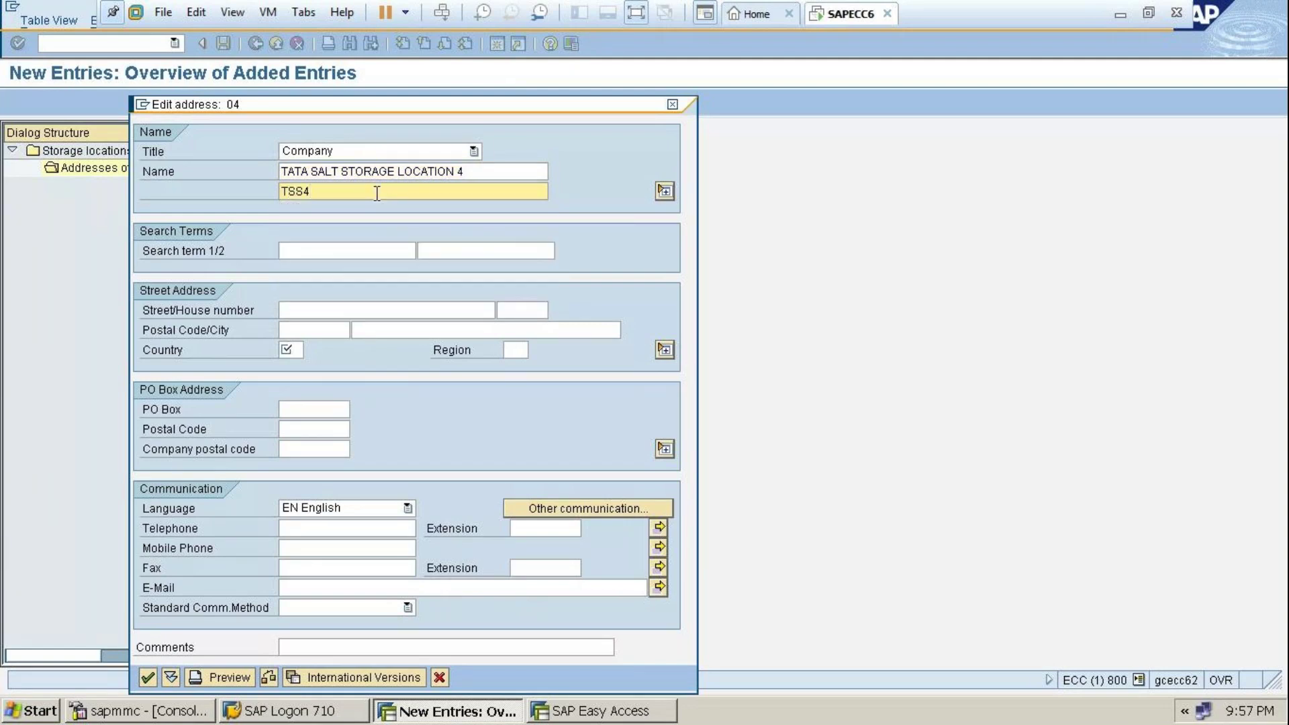
type("MASAB TANK")
Enter search term TSS4, the street and postal code, country IN, region 01, and confirm
left_click(369, 247)
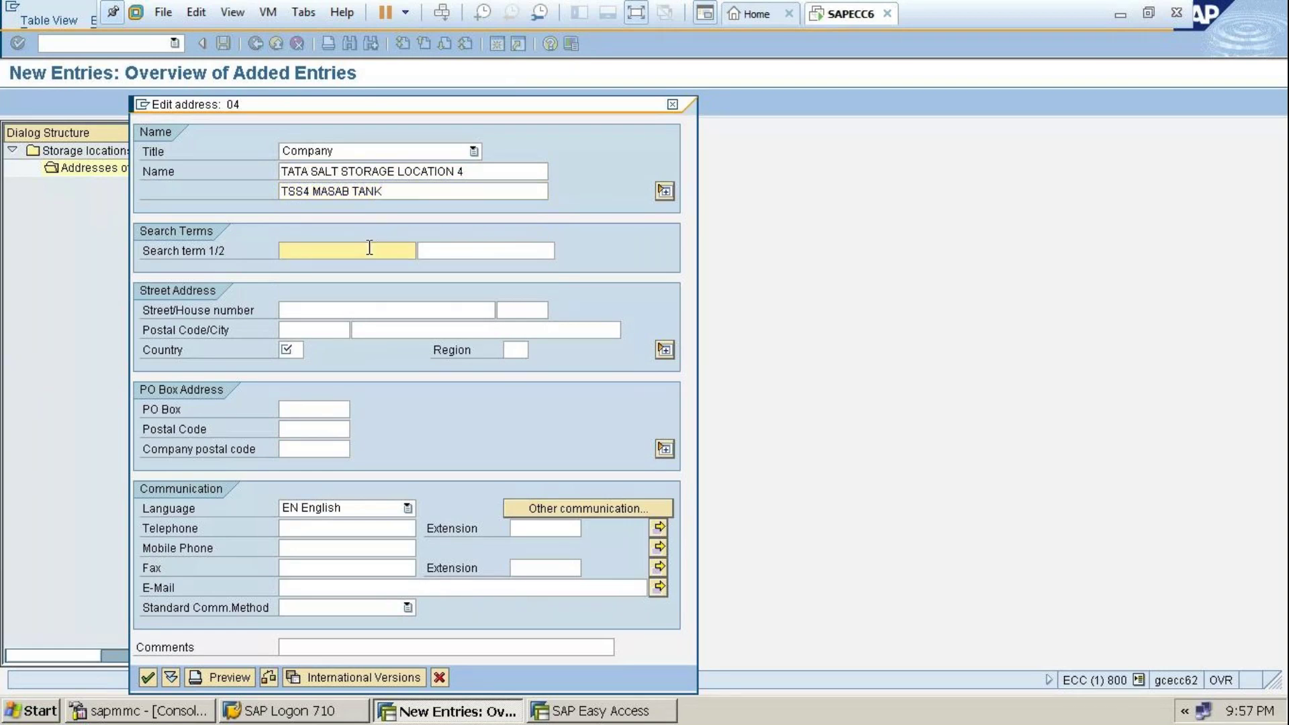
type("TSS")
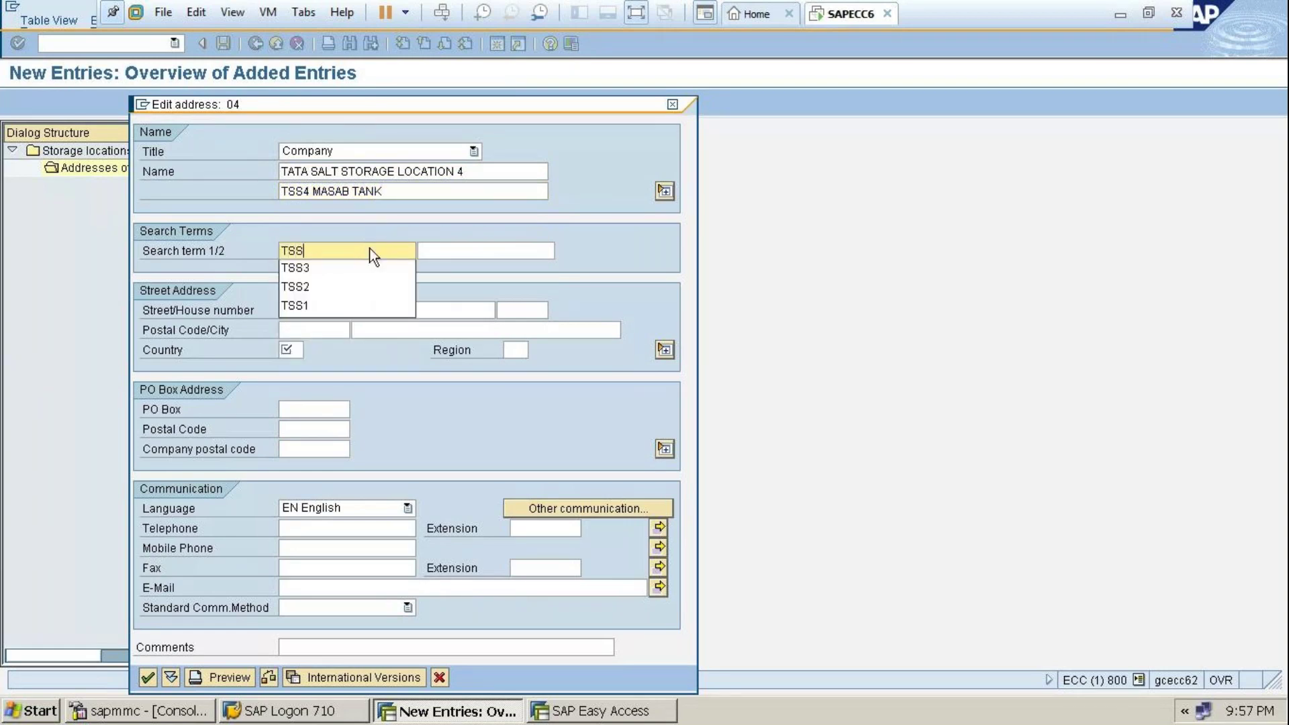
type("4")
left_click(354, 308)
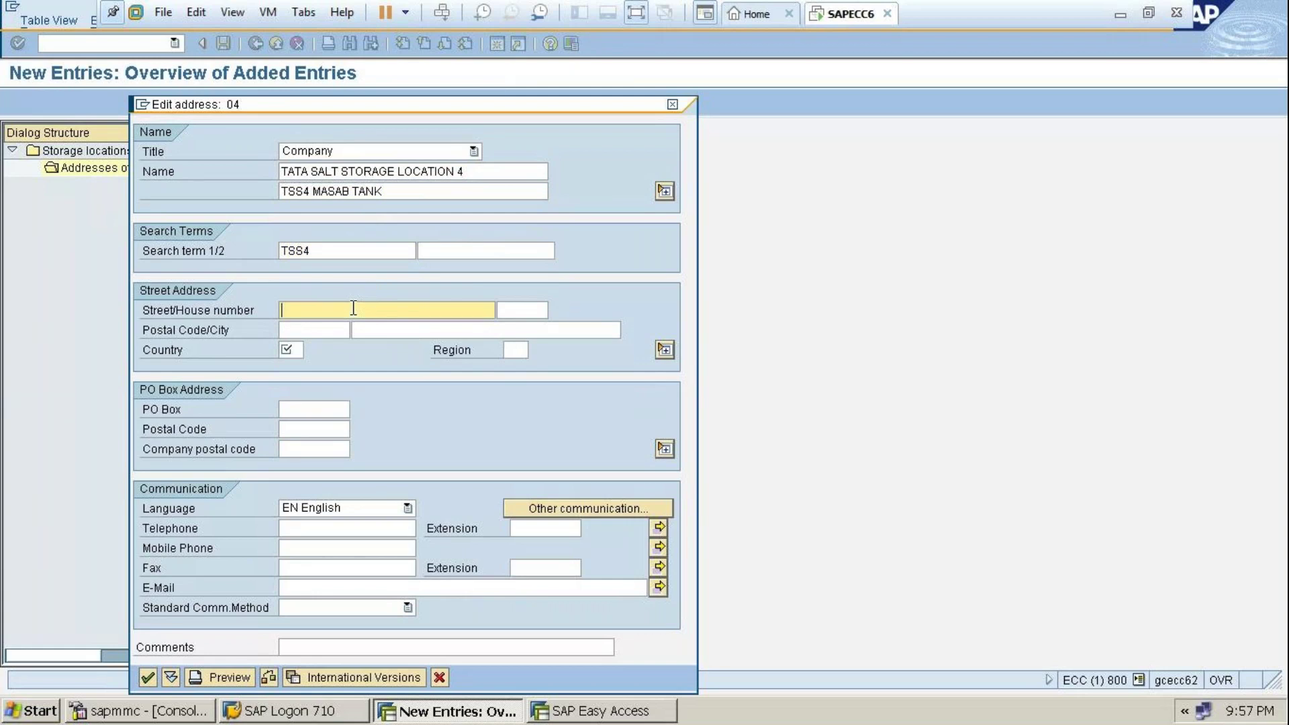
type("MASAB TANK")
left_click(326, 329)
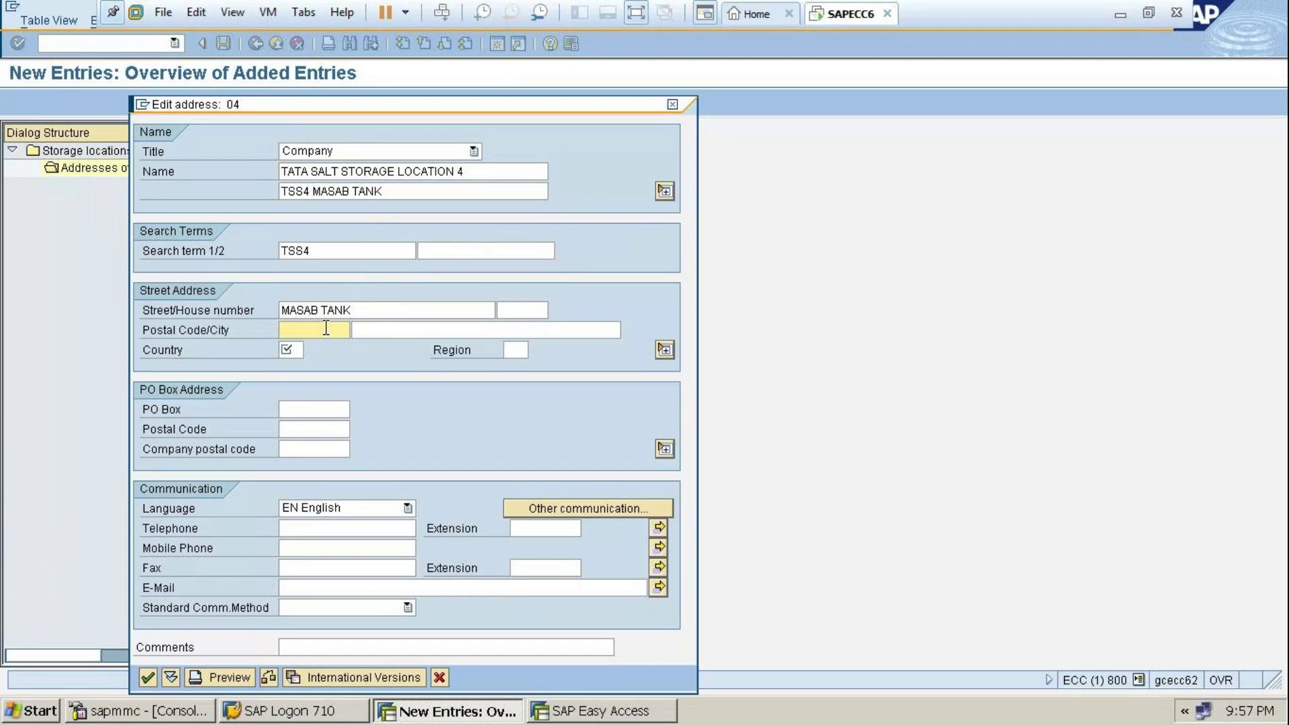
type("500004")
type("IN")
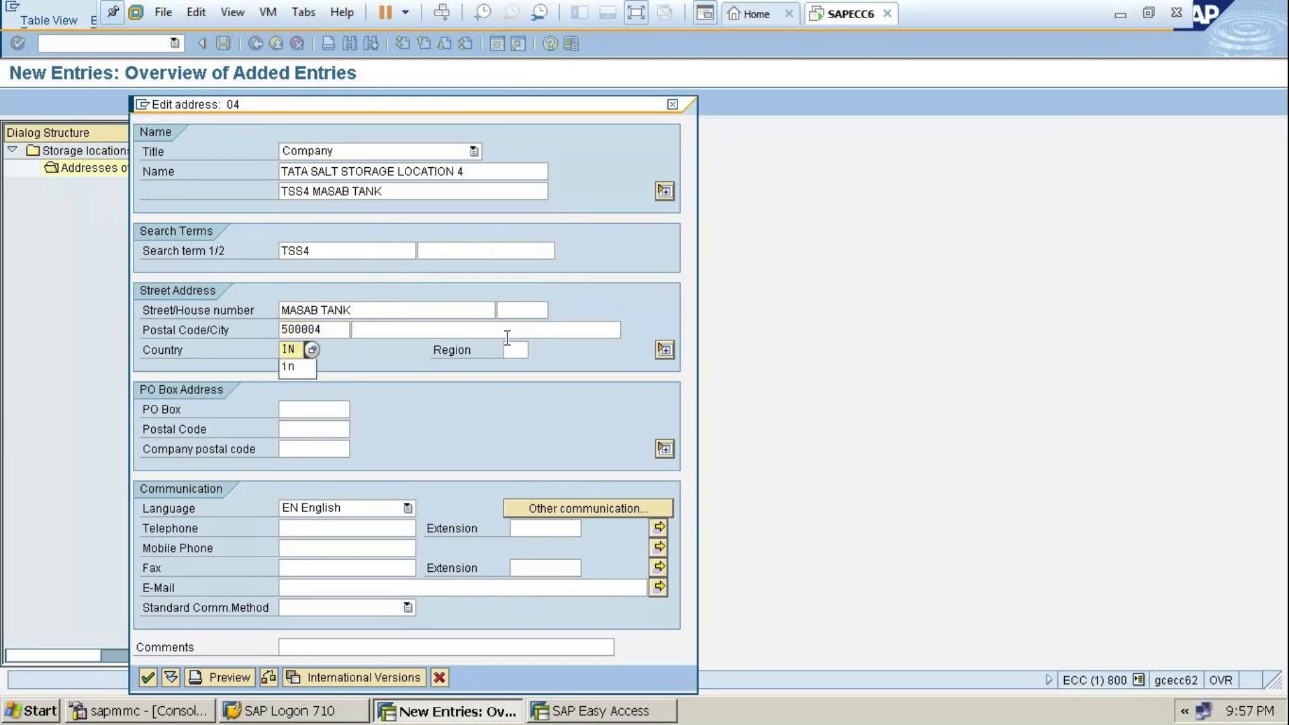
left_click(514, 351)
type("01")
left_click(147, 676)
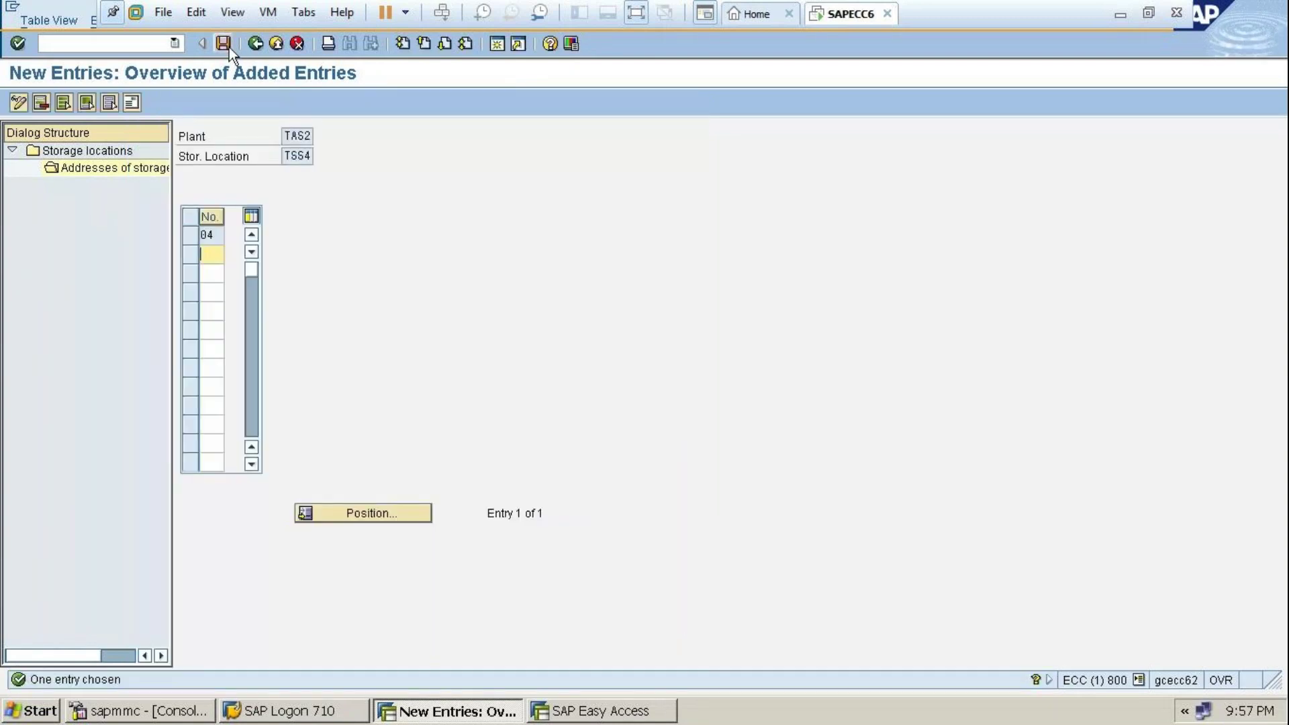
Save the TSS4 address under the customizing request and back out to the Display IMG tree
left_click(225, 46)
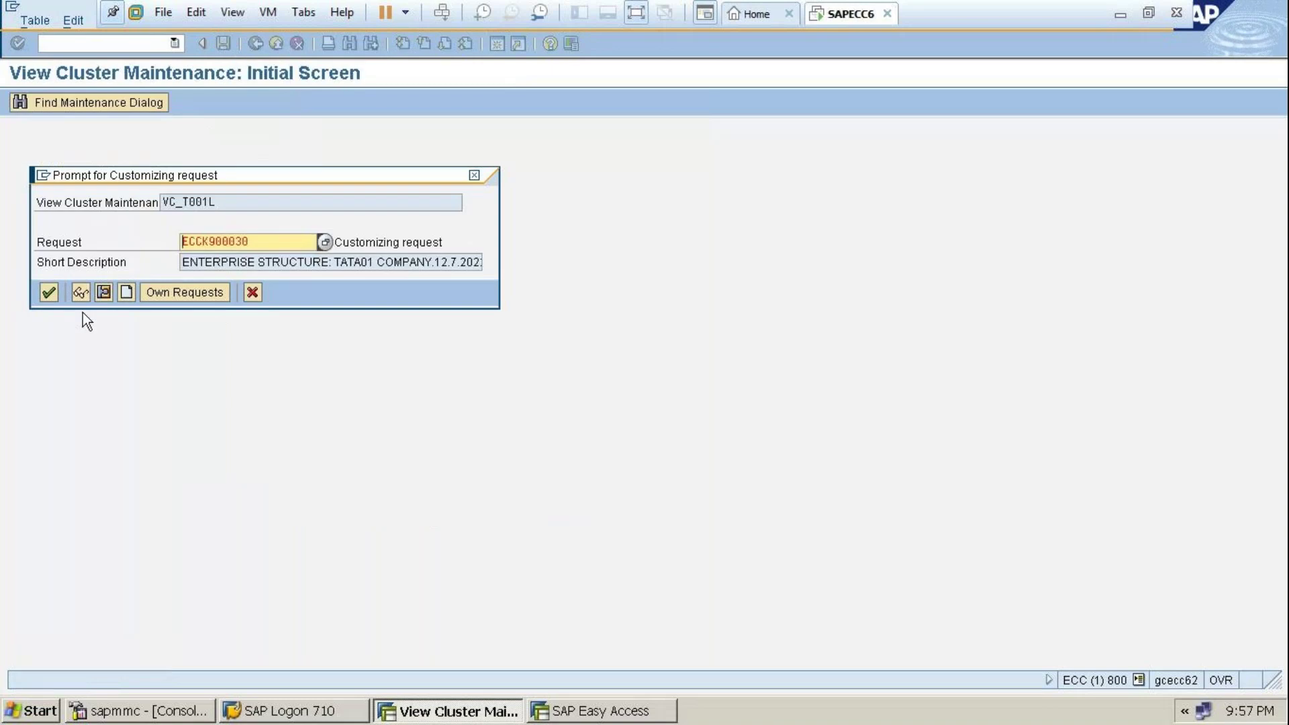
left_click(53, 292)
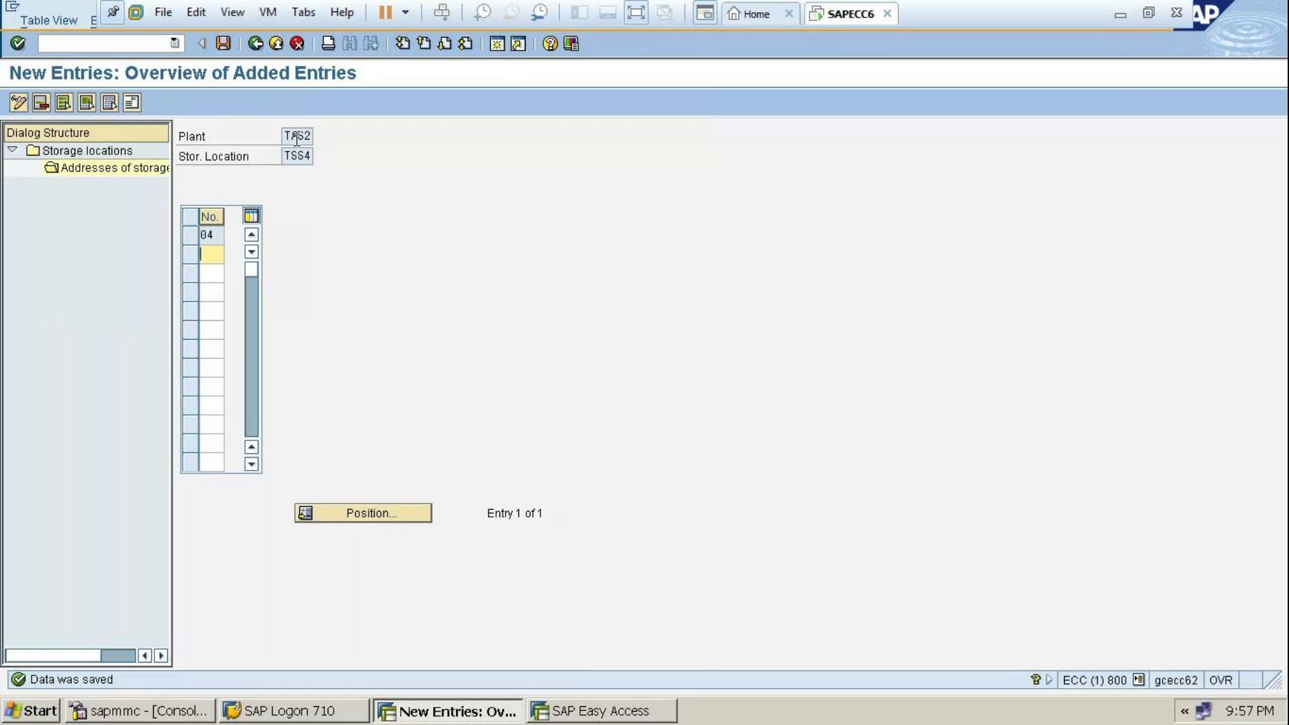
left_click(256, 44)
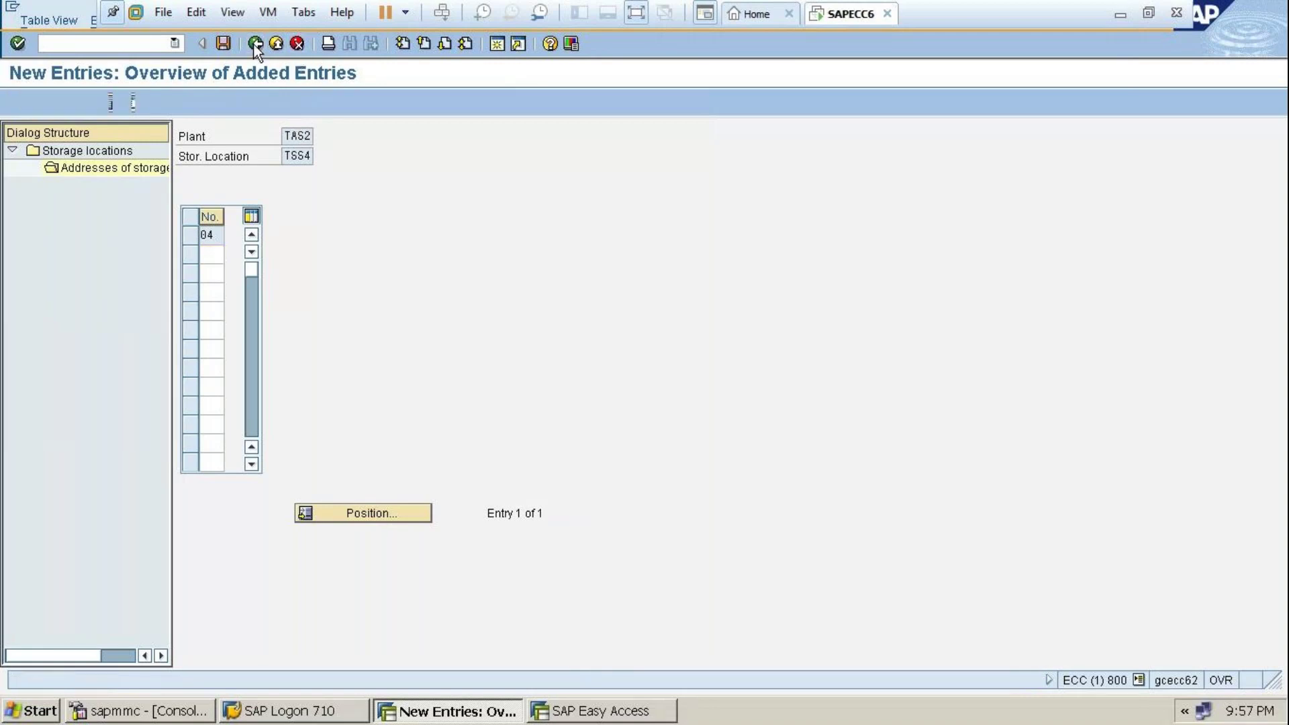
left_click(255, 44)
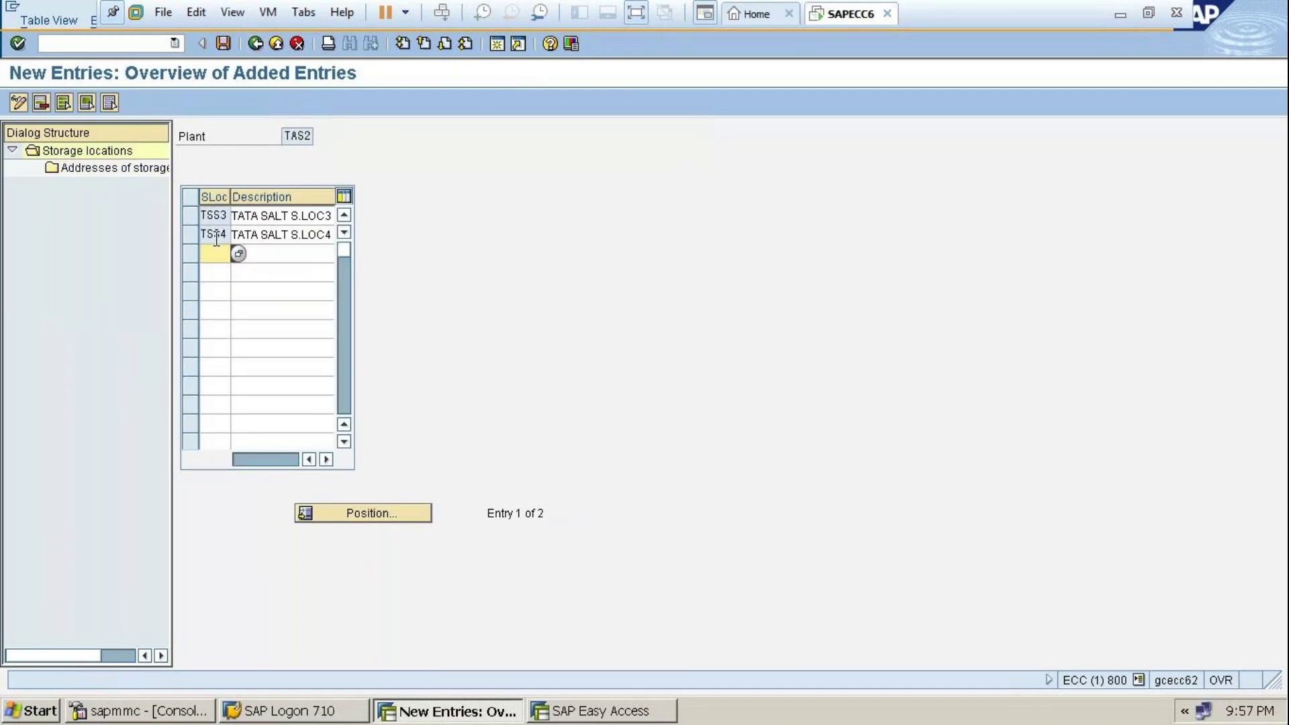
left_click(255, 43)
left_click(256, 43)
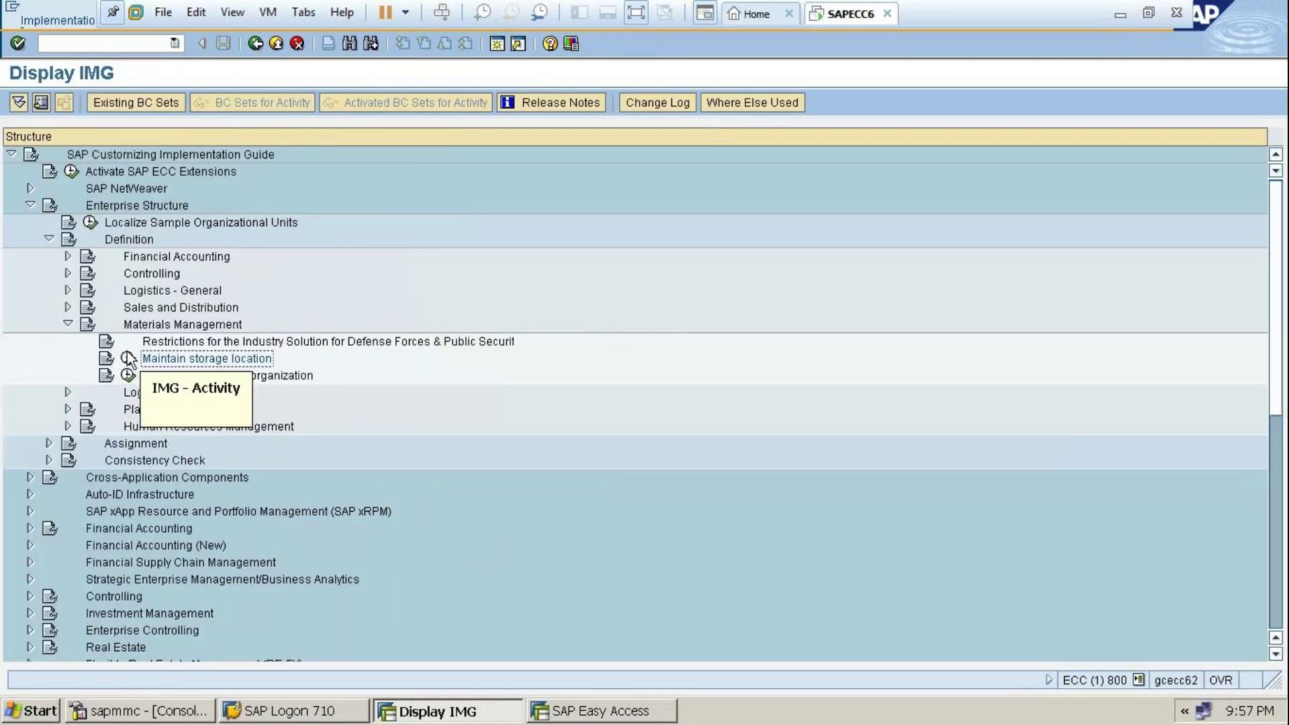
Check plant TAS1's storage locations, return to the IMG, and leave VMware full screen
left_click(128, 358)
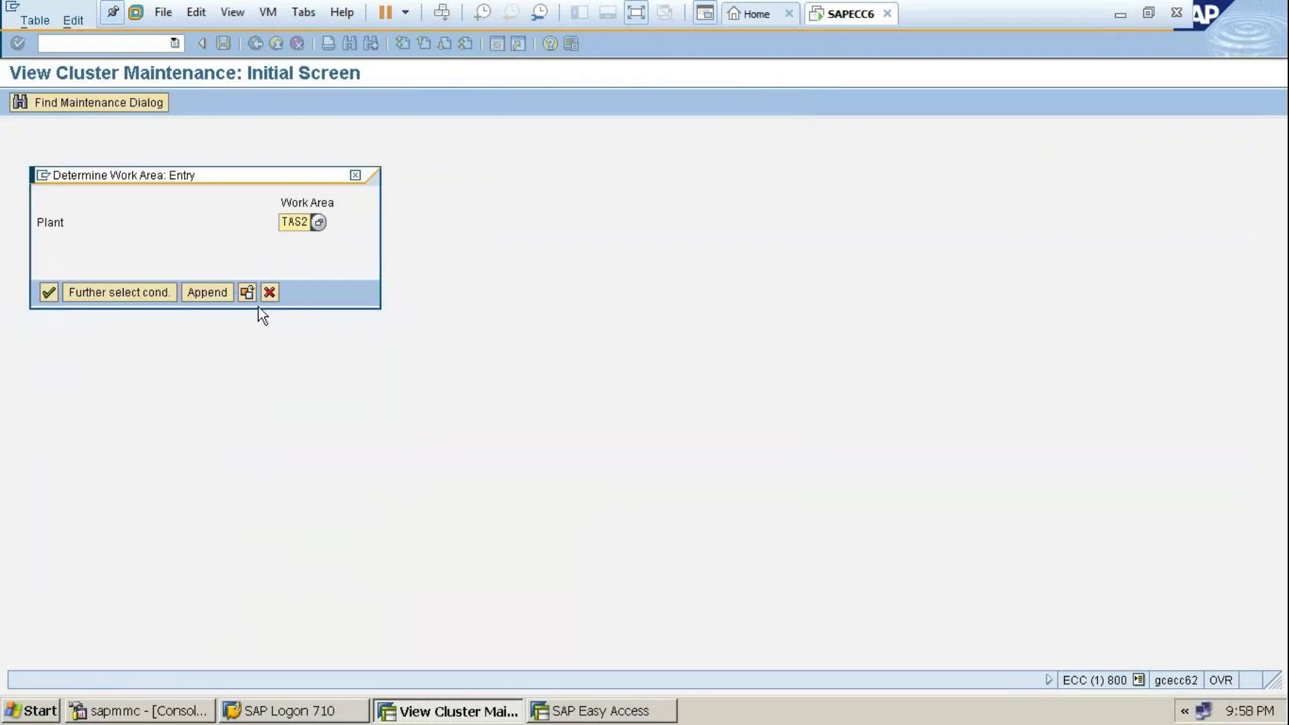
left_click(303, 221)
key("BackSpace")
key("Return")
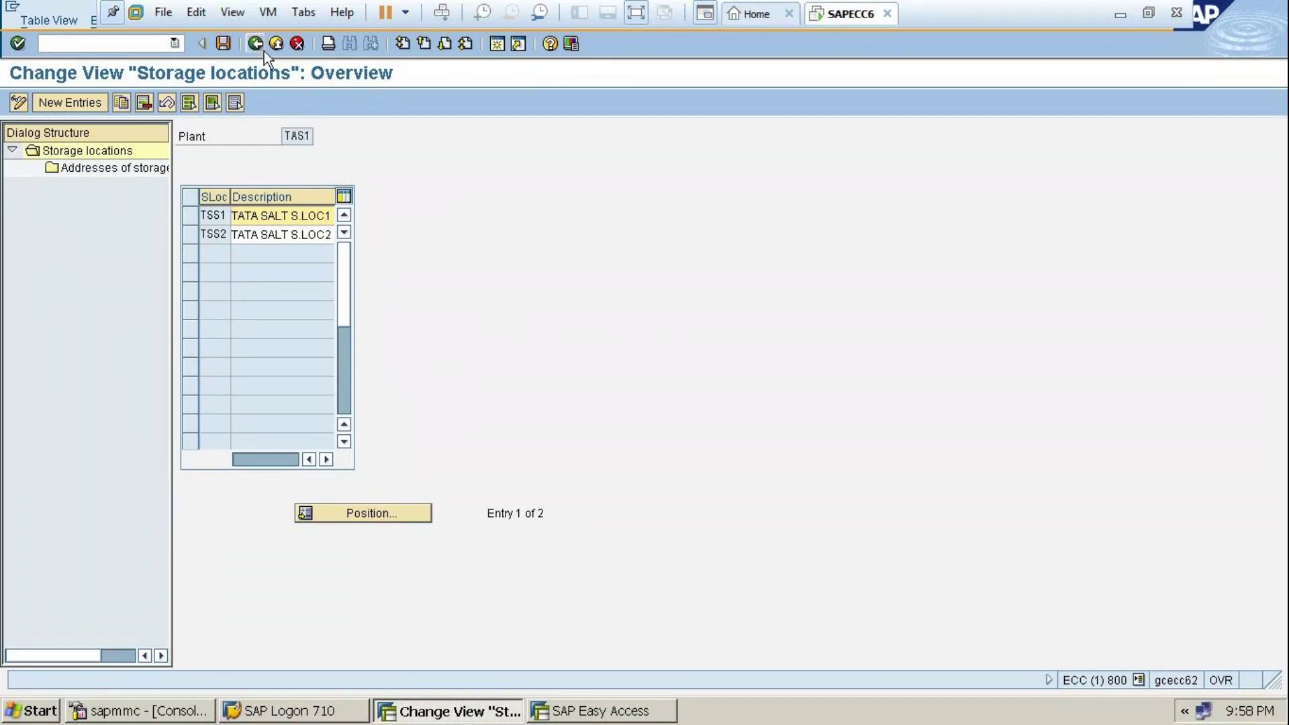
left_click(260, 45)
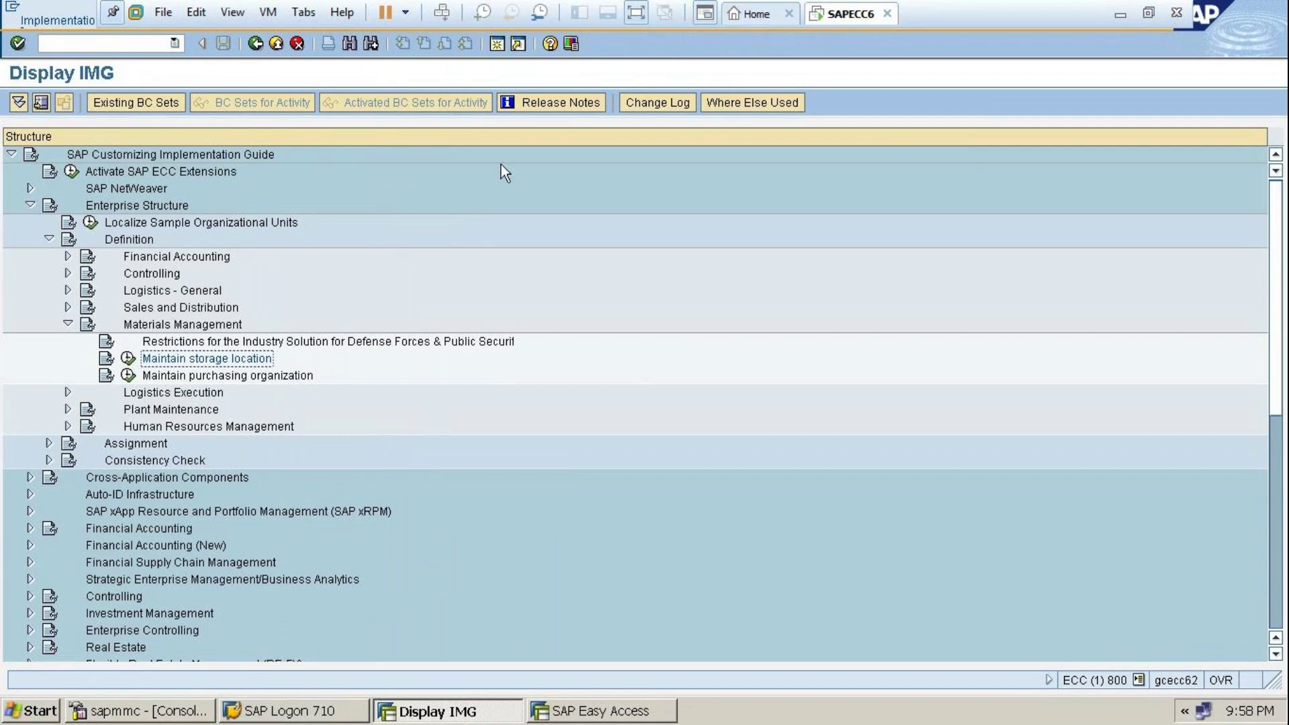
left_click(631, 14)
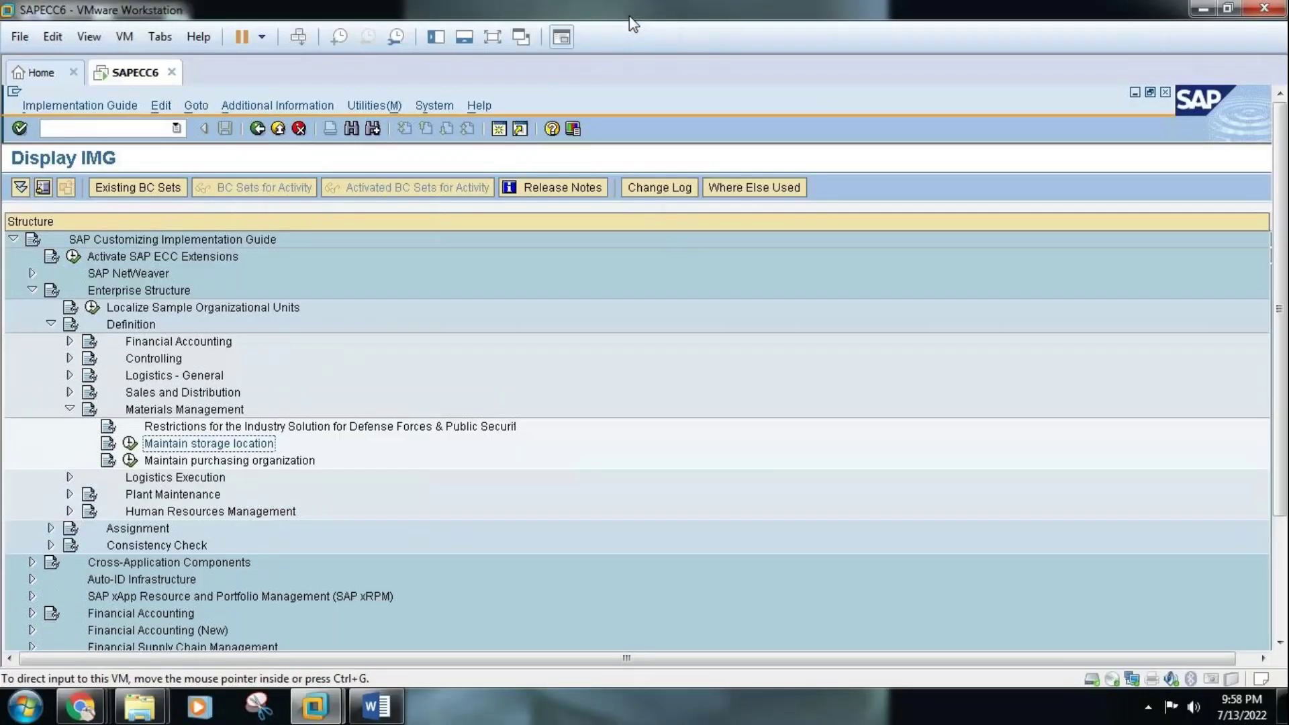
Page through the Word notes from the org chart down to the later setup steps
left_click(378, 706)
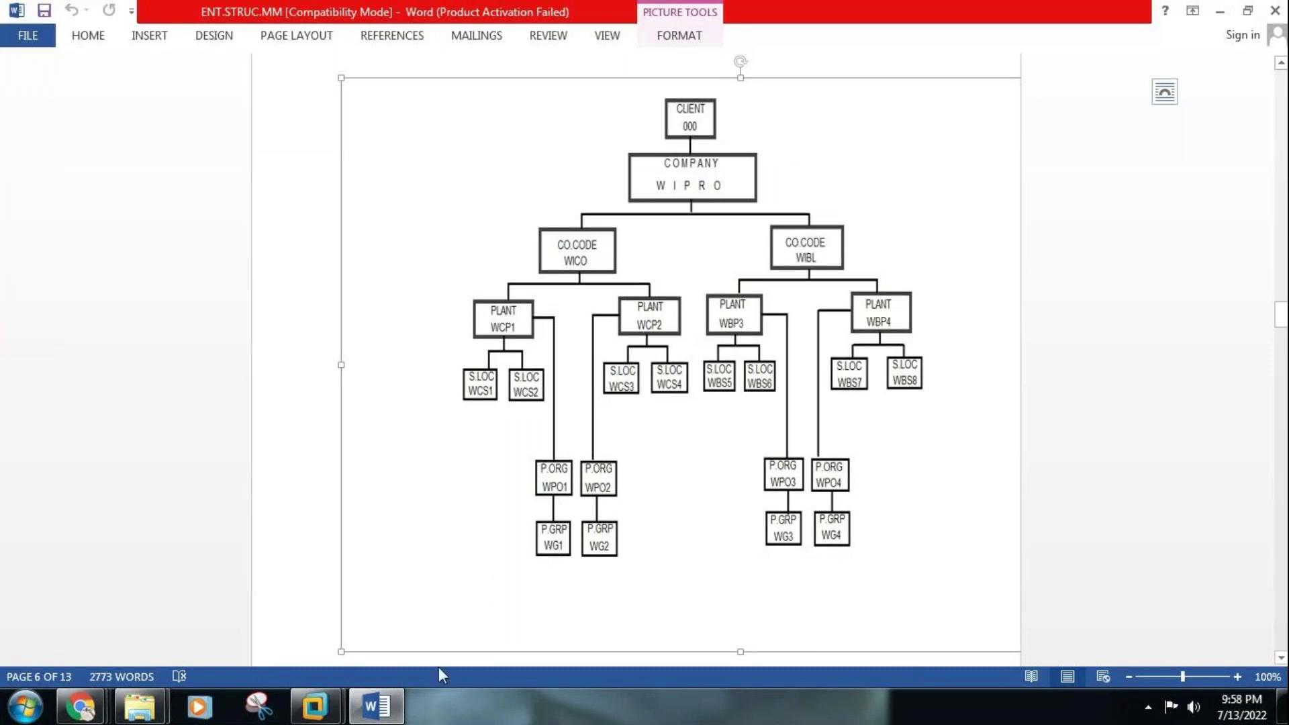
left_click(379, 717)
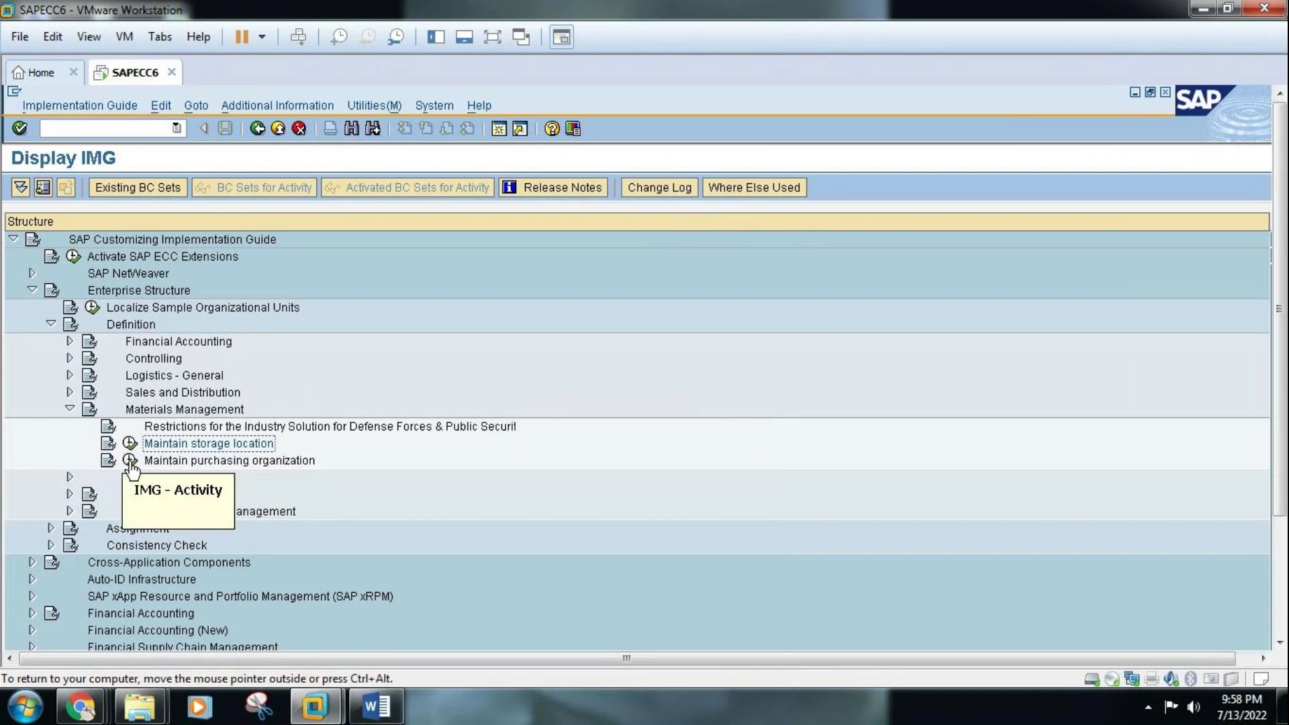
left_click(380, 707)
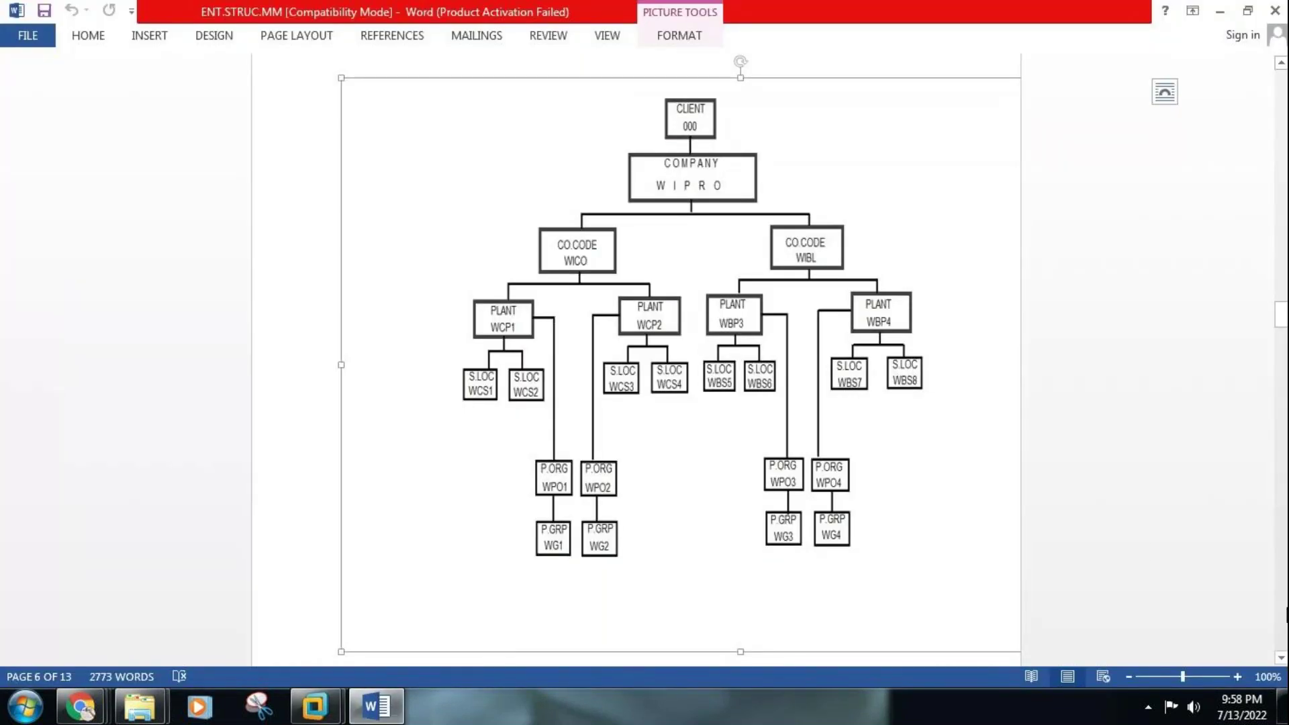
left_click(1287, 615)
left_click(1286, 615)
left_click(1287, 615)
left_click(1286, 614)
left_click(1286, 614)
left_click(1287, 614)
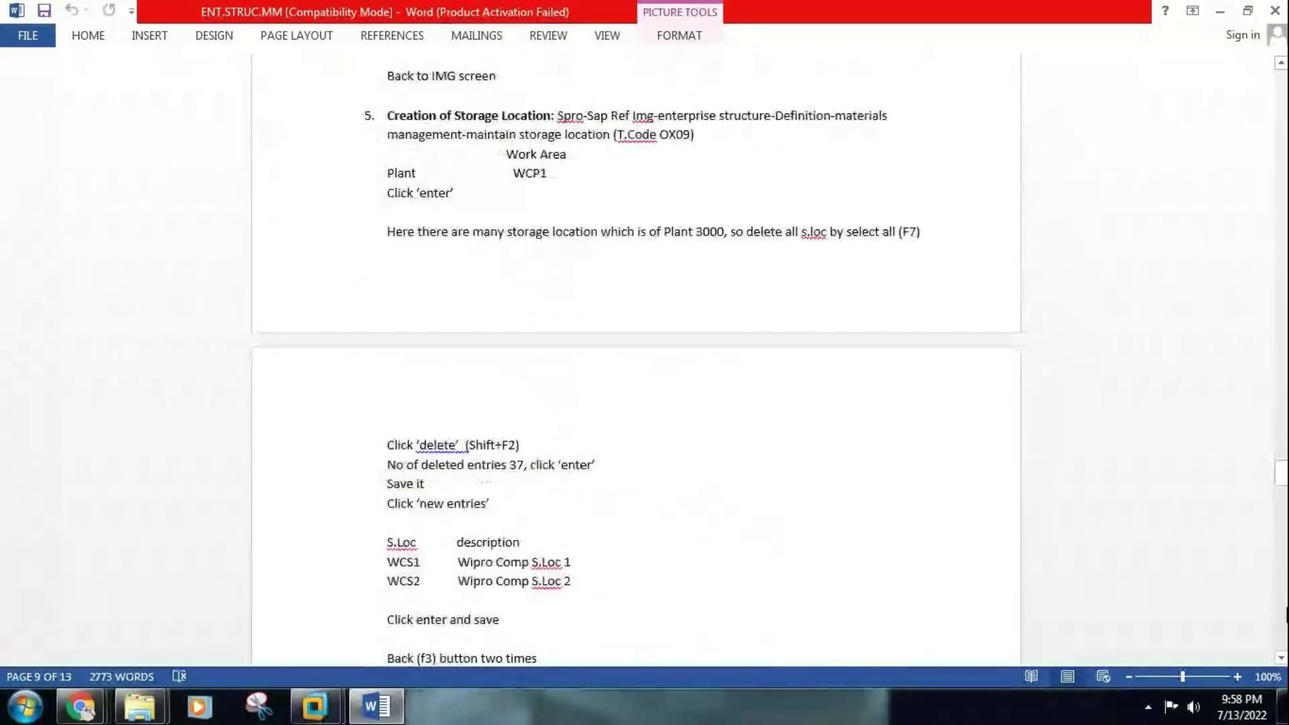
left_click(1286, 614)
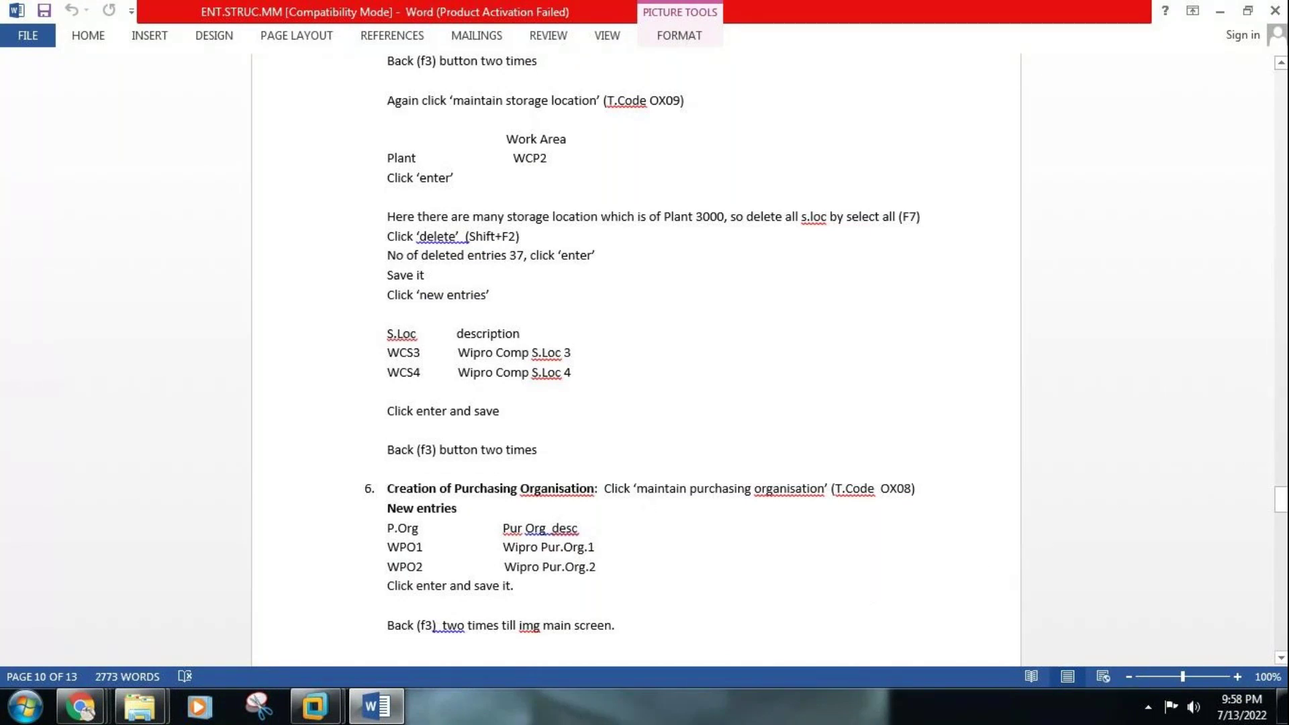
Read the purchasing-organisation steps, then launch Maintain purchasing organization in SAP
scroll(1282, 658, "down", 3)
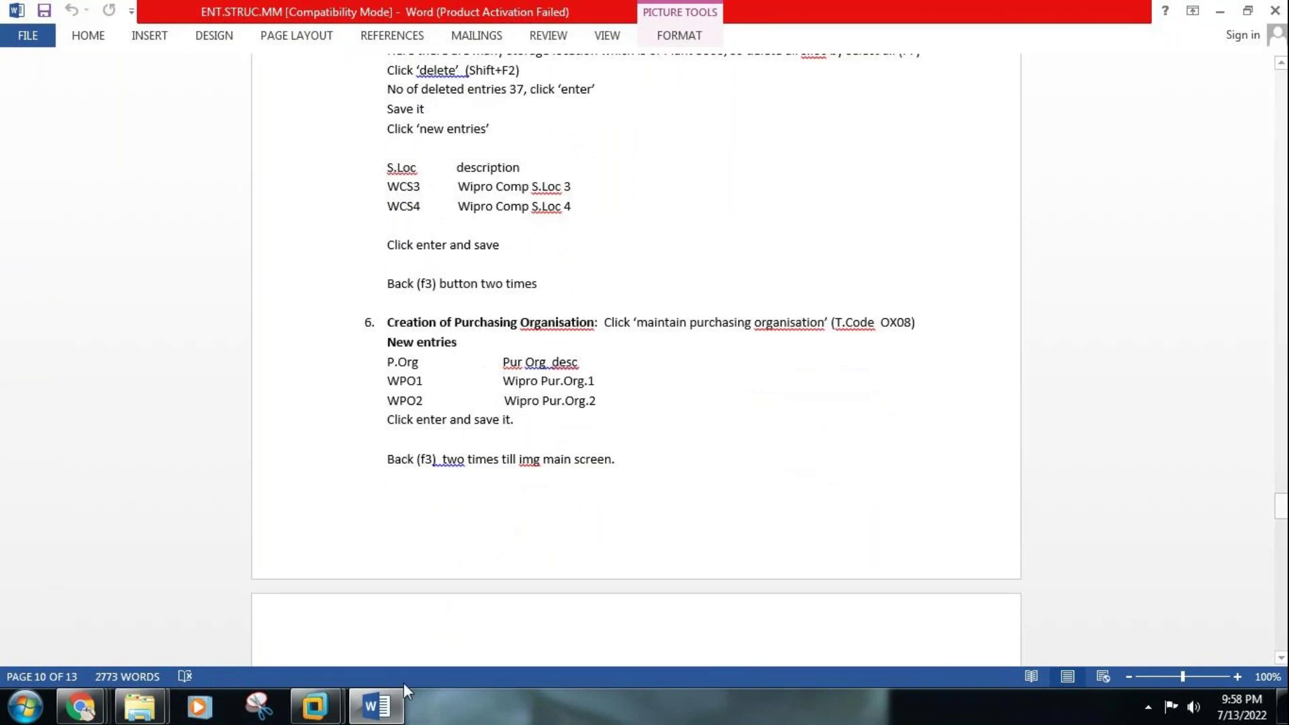
left_click(372, 708)
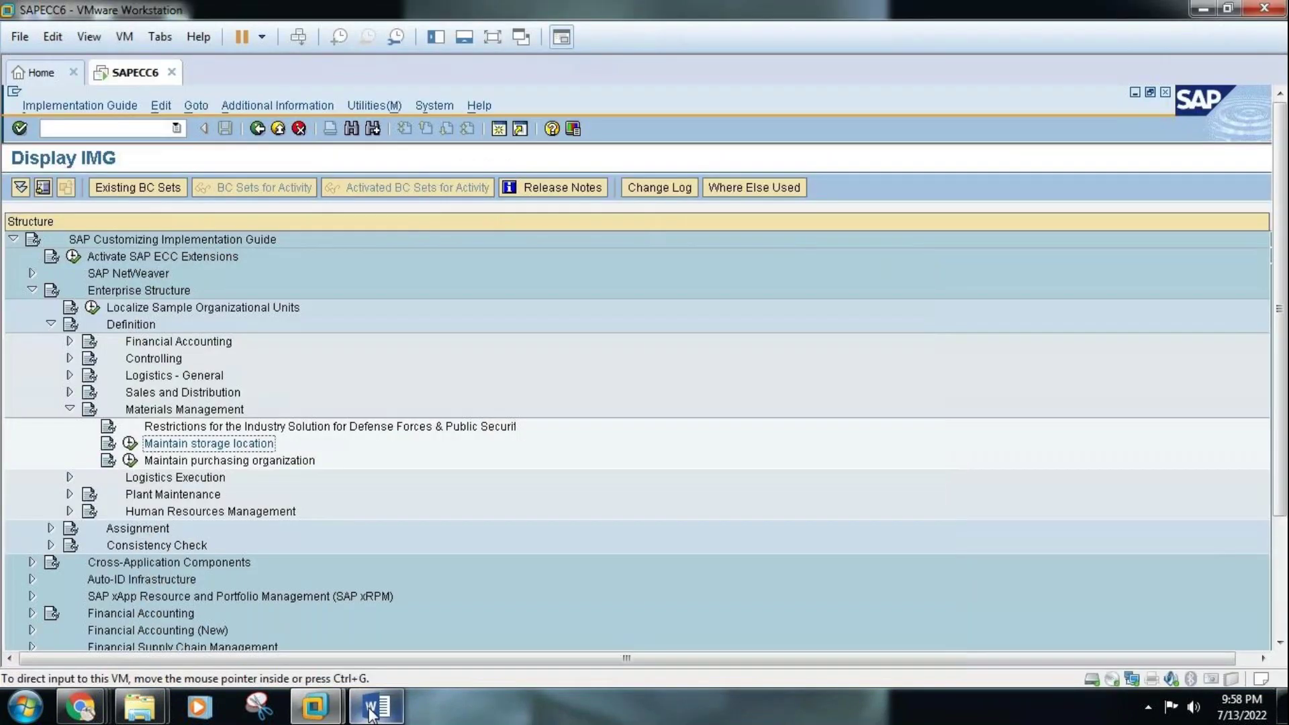
left_click(131, 464)
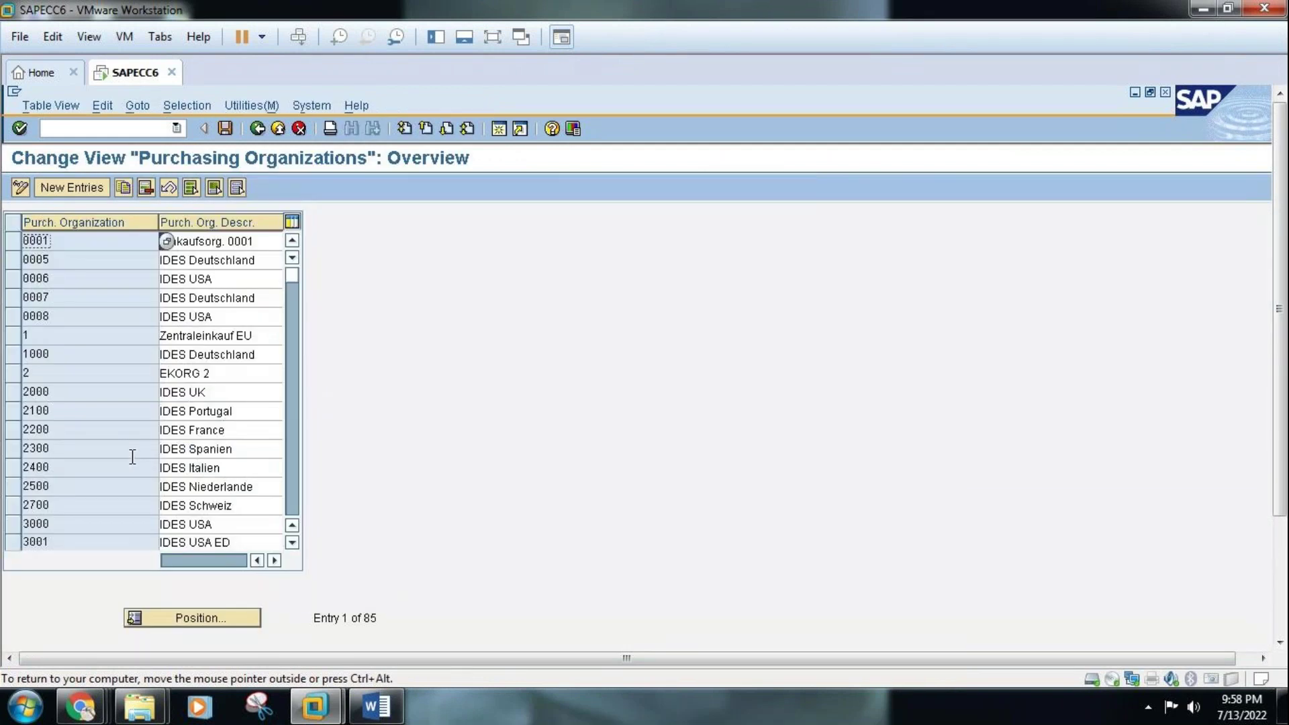
Start a New Entries list in the Purchasing Organizations table
left_click(72, 187)
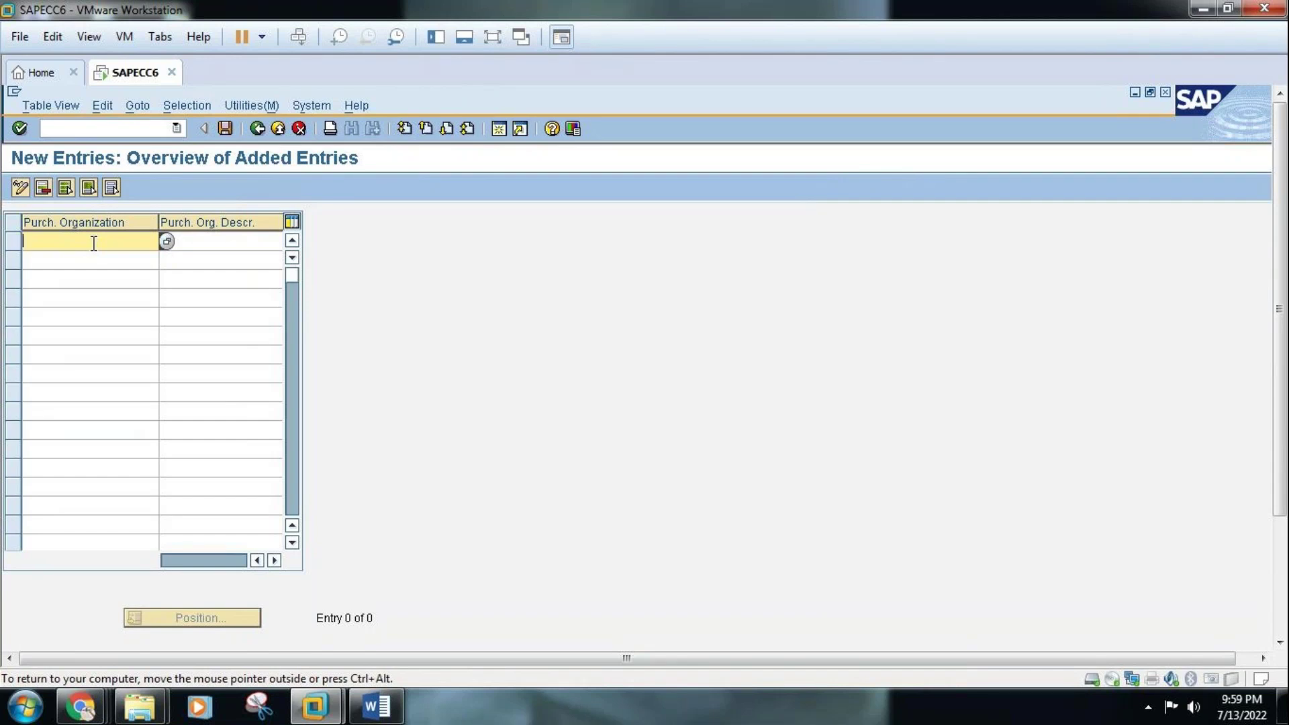
left_click(376, 707)
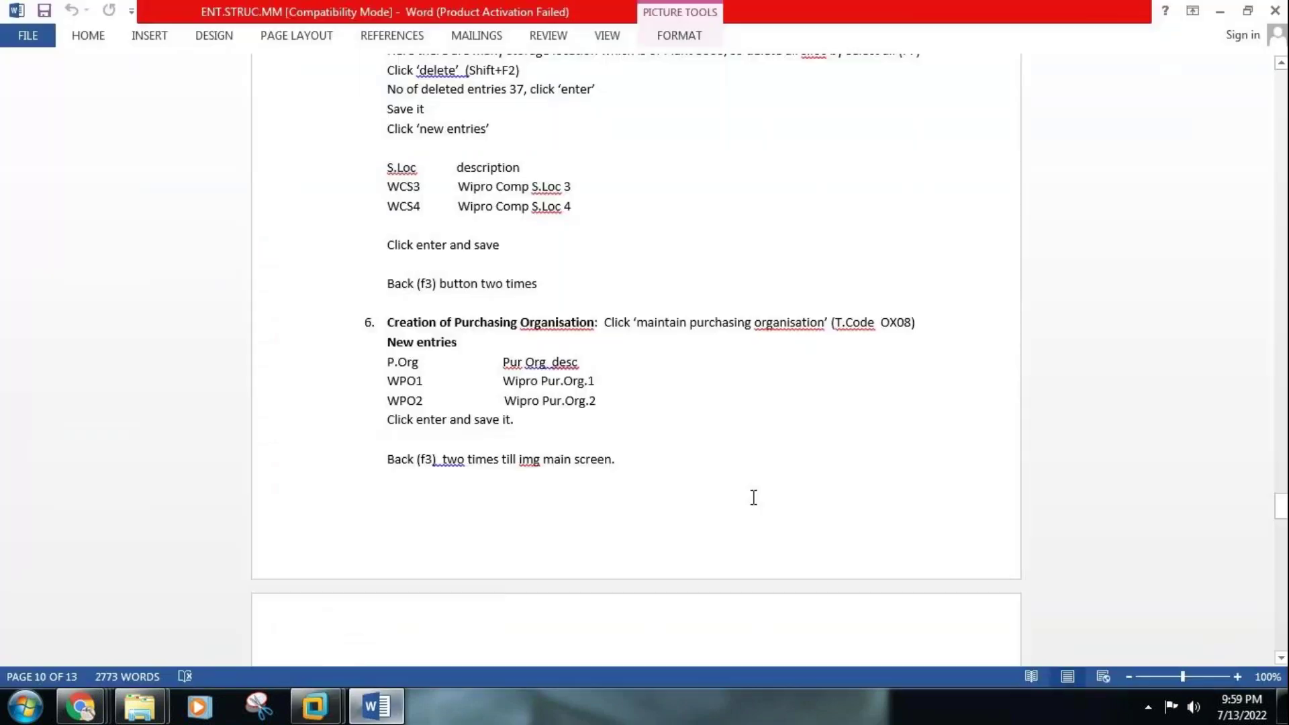
scroll(1284, 158, "up", 20)
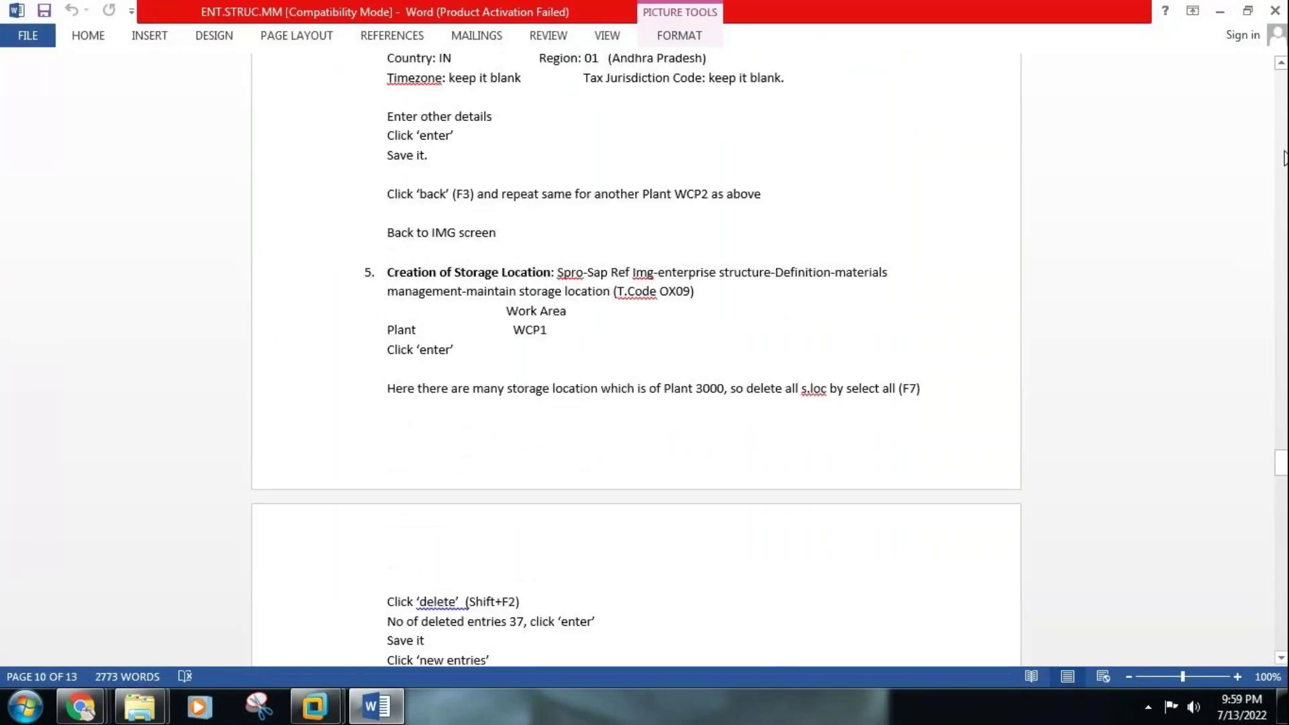
scroll(1283, 158, "up", 5)
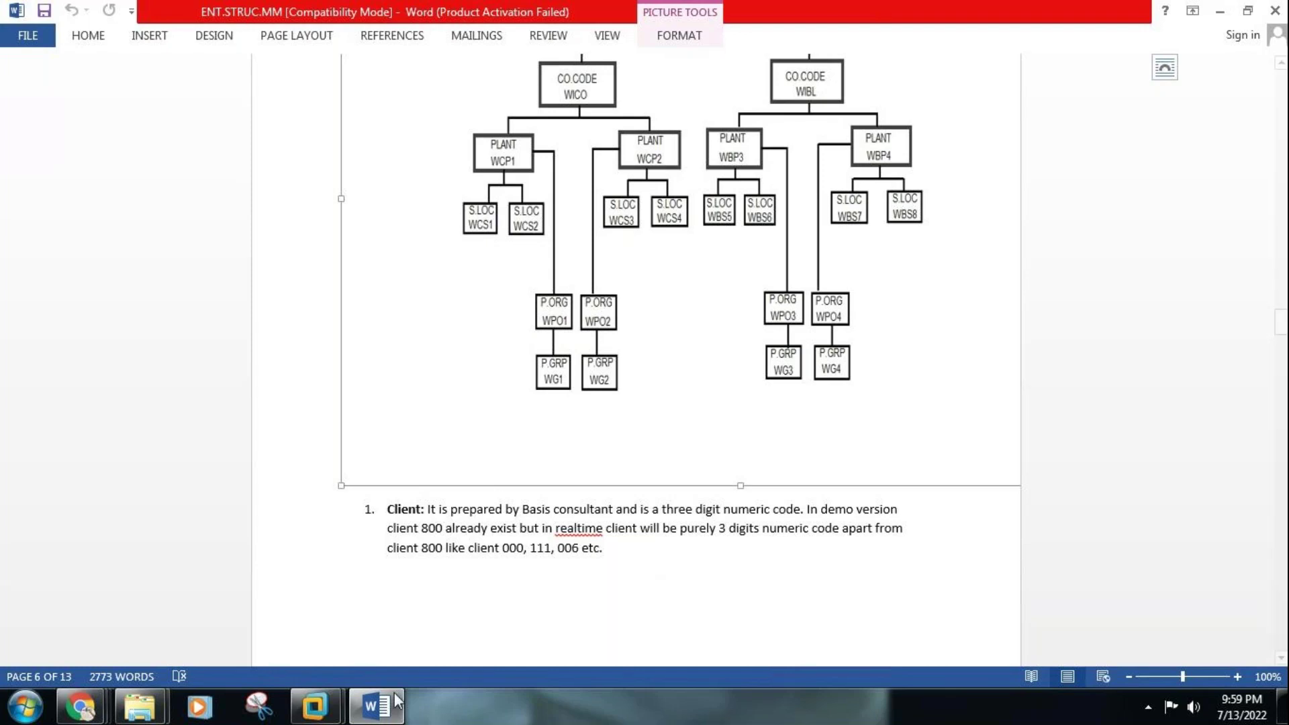
left_click(376, 705)
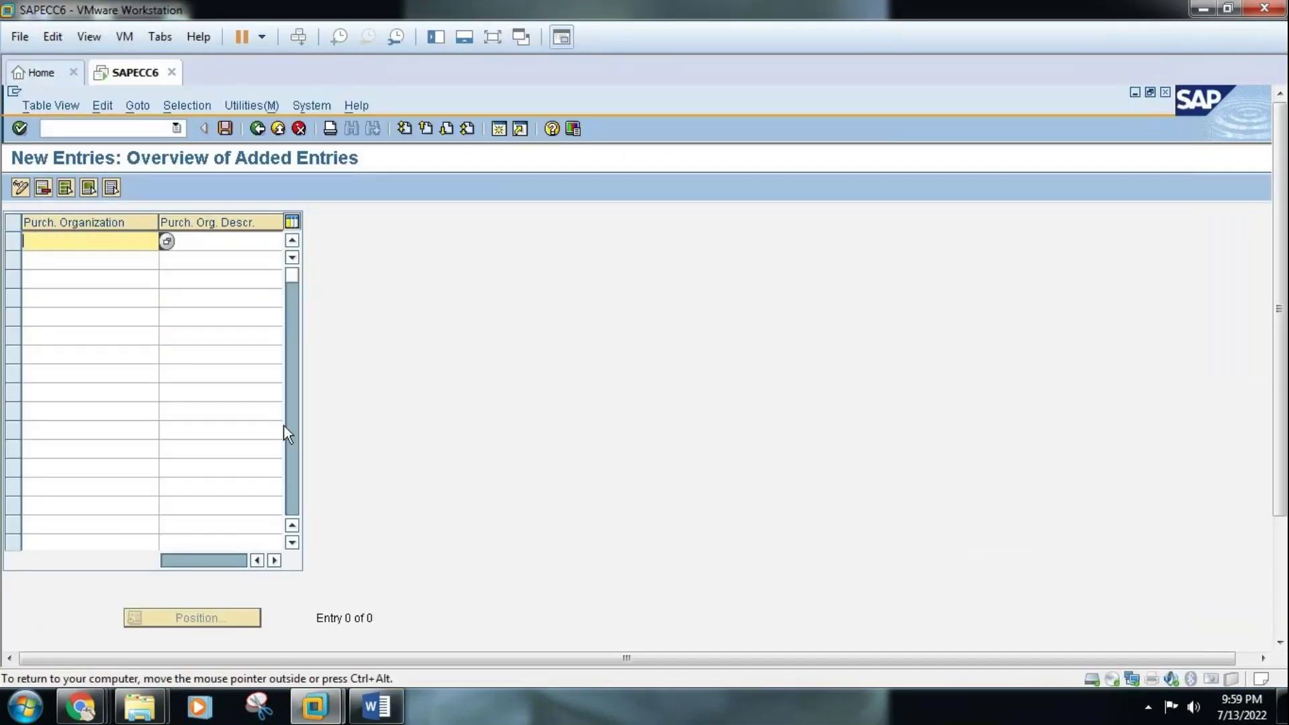
Add TS01 'TATA PUR ORG 1' and TS02 'TATA PUR ORG 2' and save under the customizing request
type("TS01")
left_click(98, 260)
type("TS02")
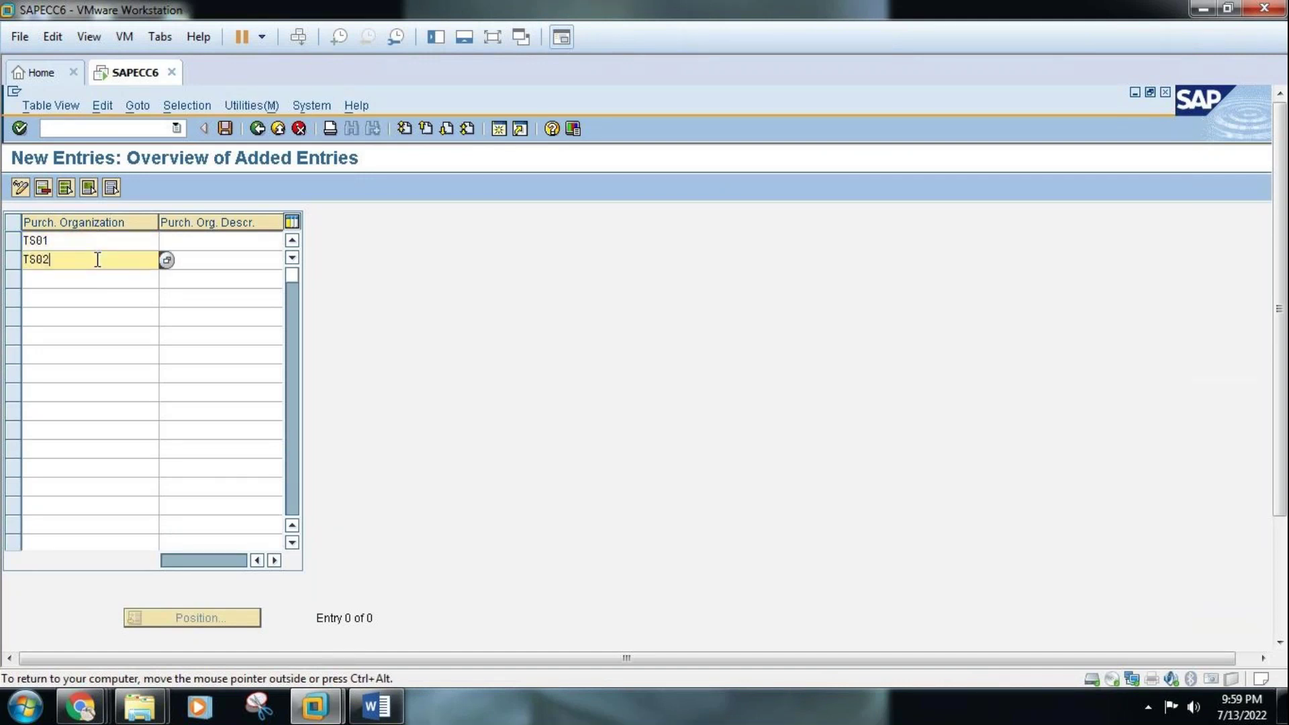
left_click(184, 241)
type("TATA")
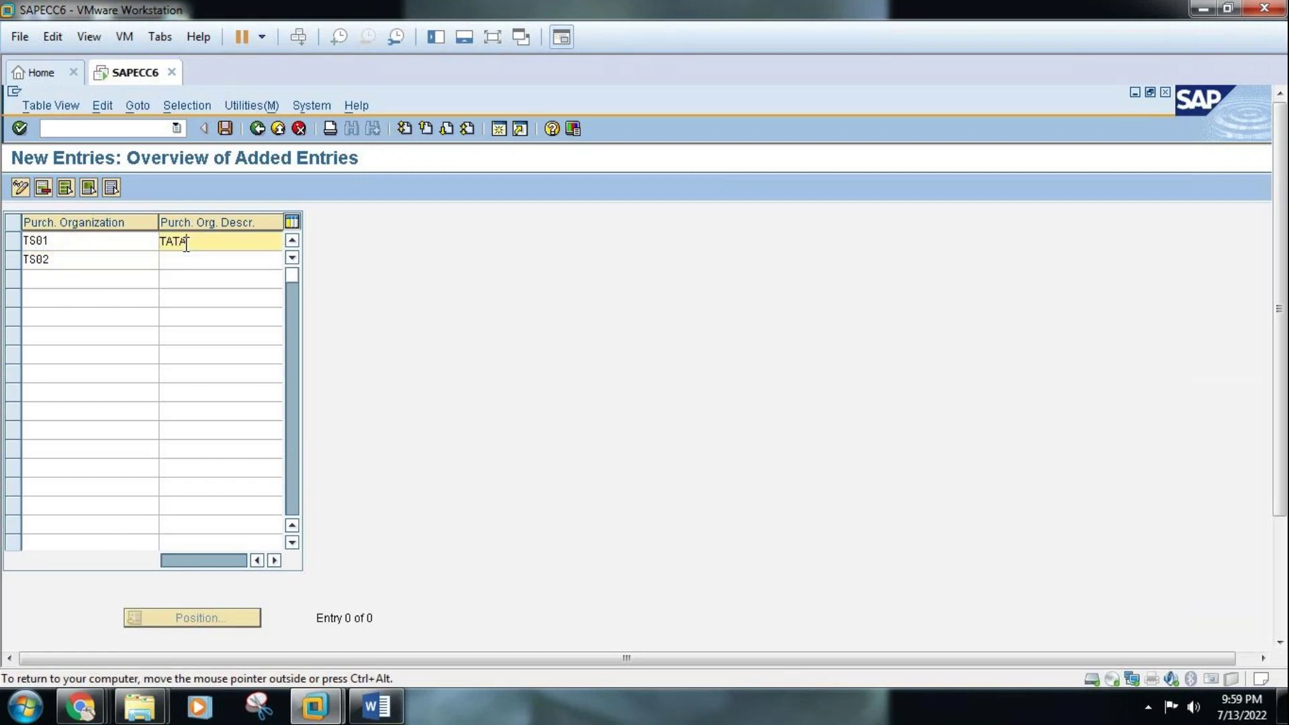
type("PUR ORG 1")
left_click(186, 263)
type("TATA PUR")
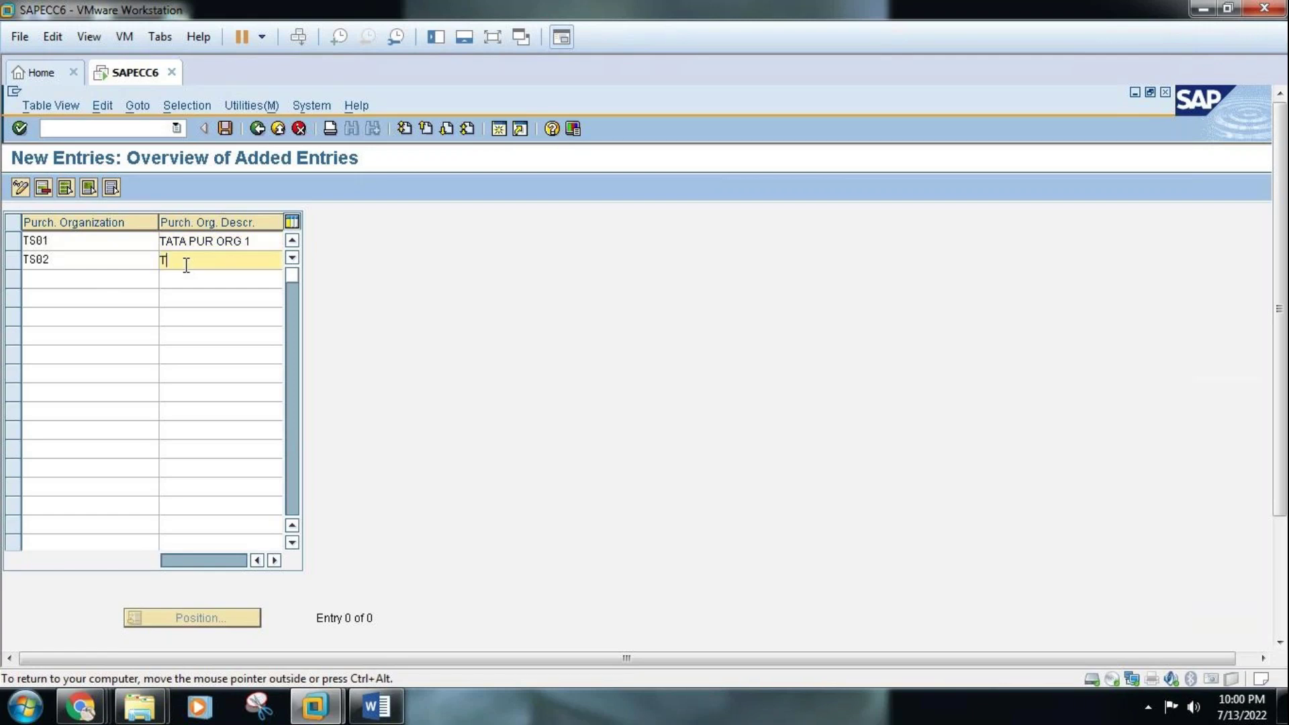
type(" ORG 2")
key("Return")
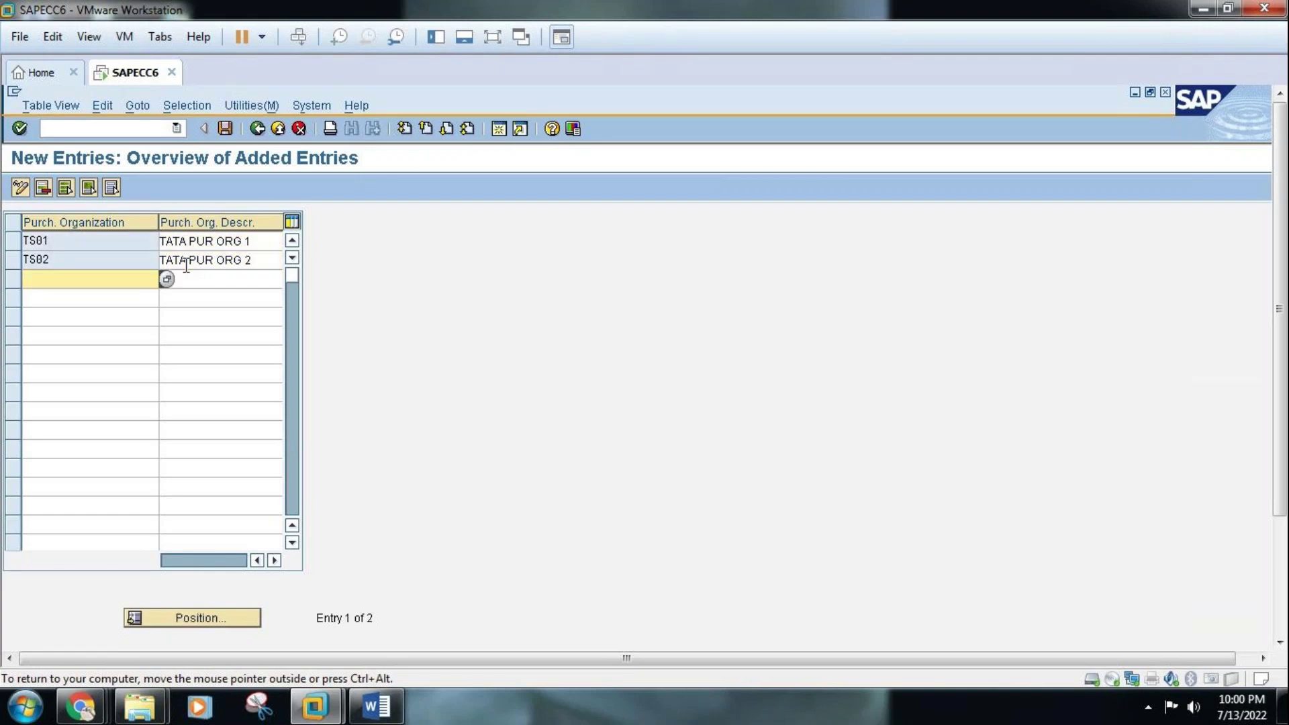
left_click(224, 133)
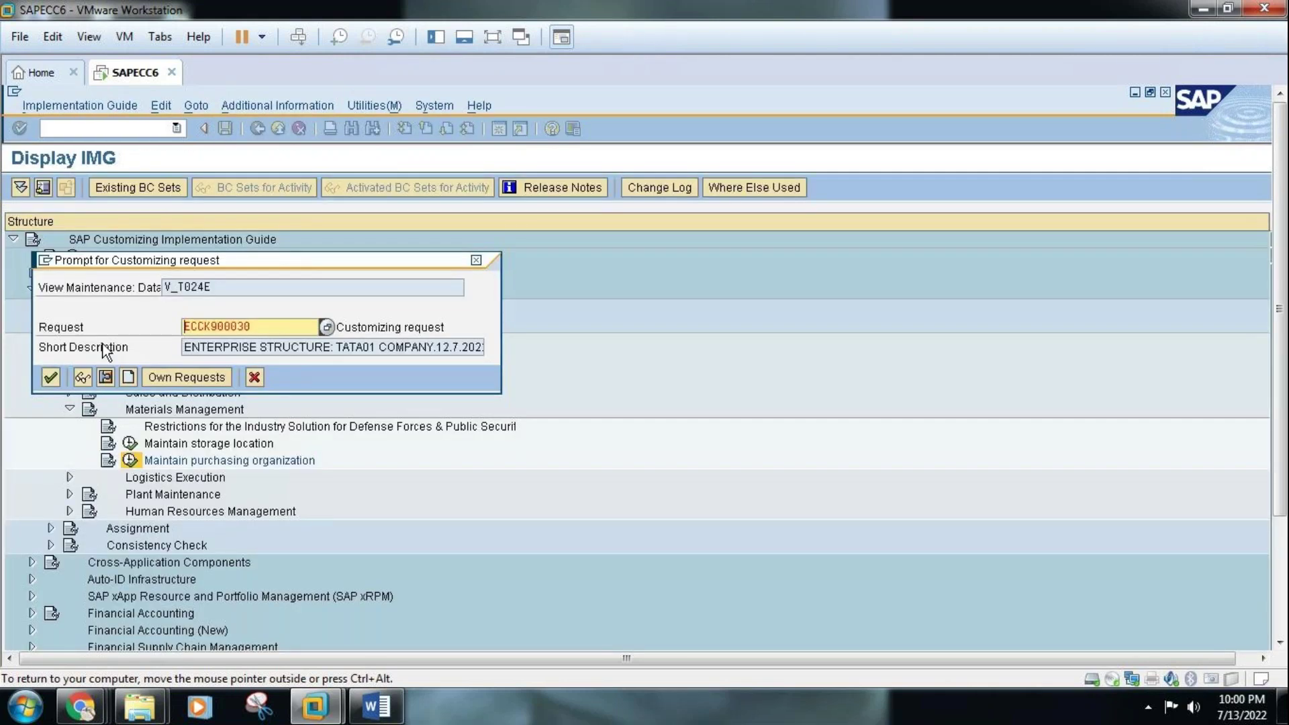
left_click(51, 378)
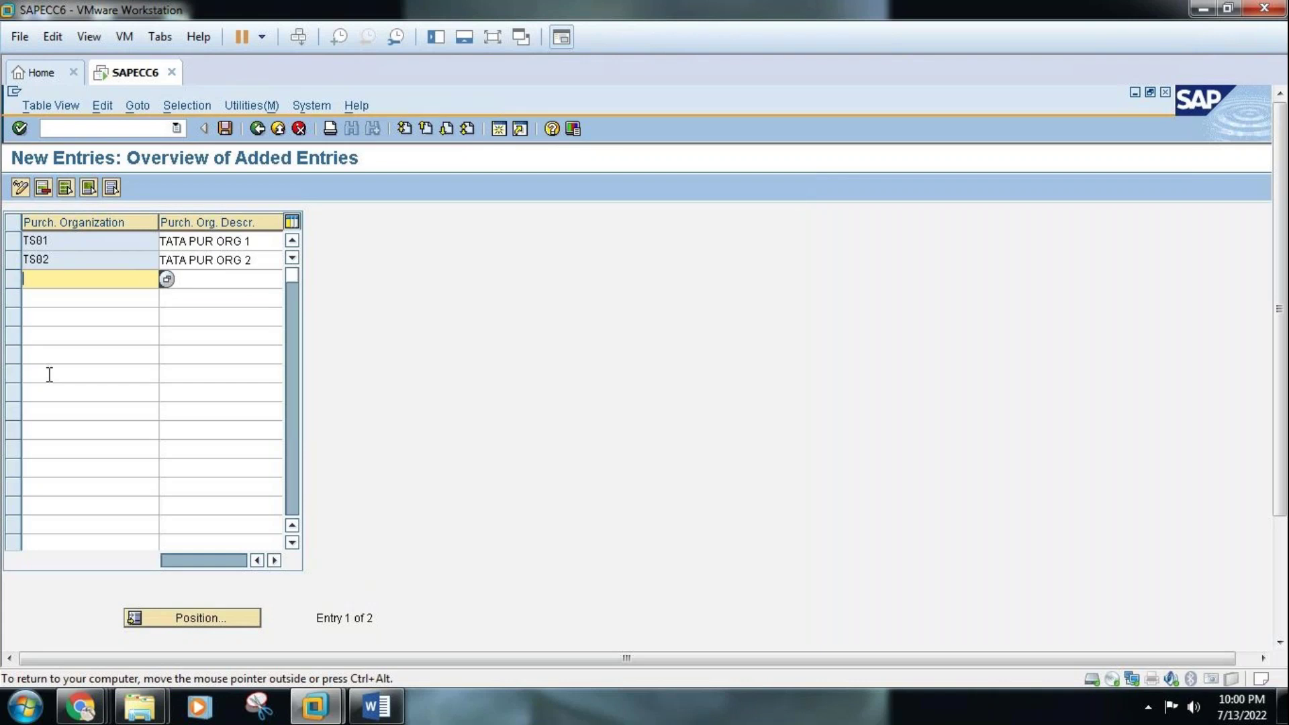
left_click(373, 706)
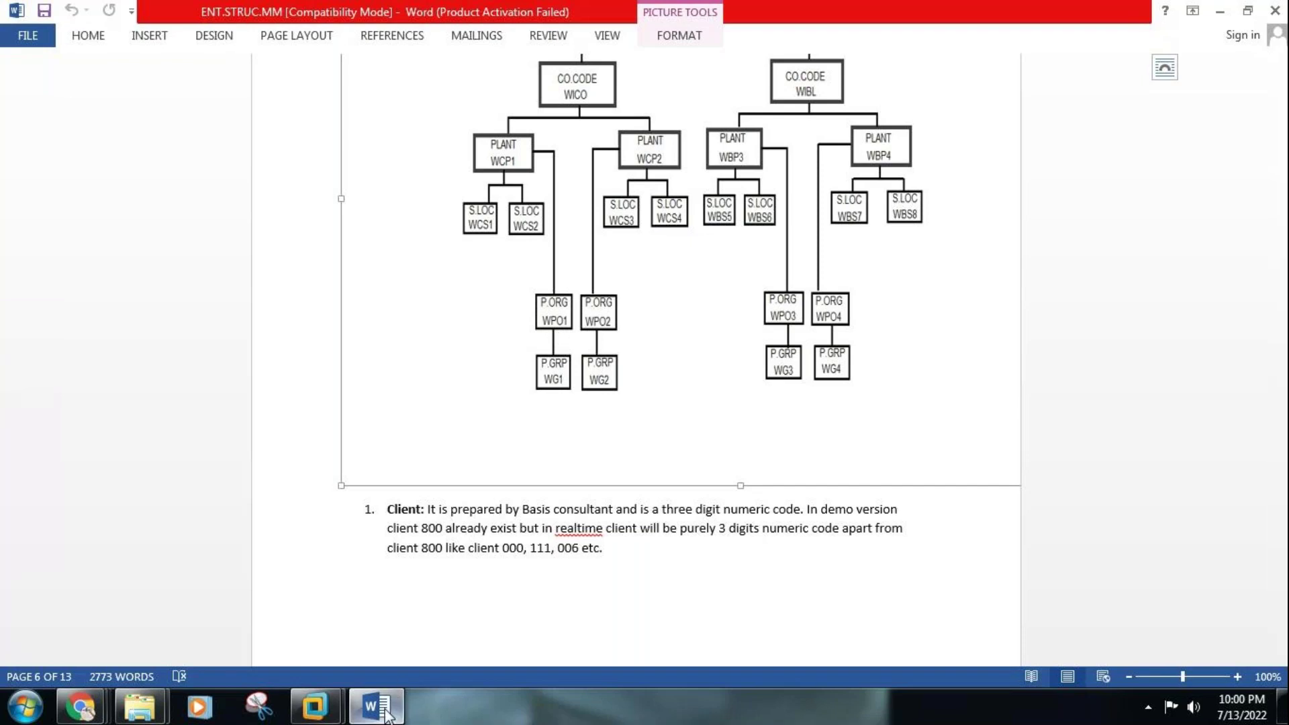
mouse_move(387, 715)
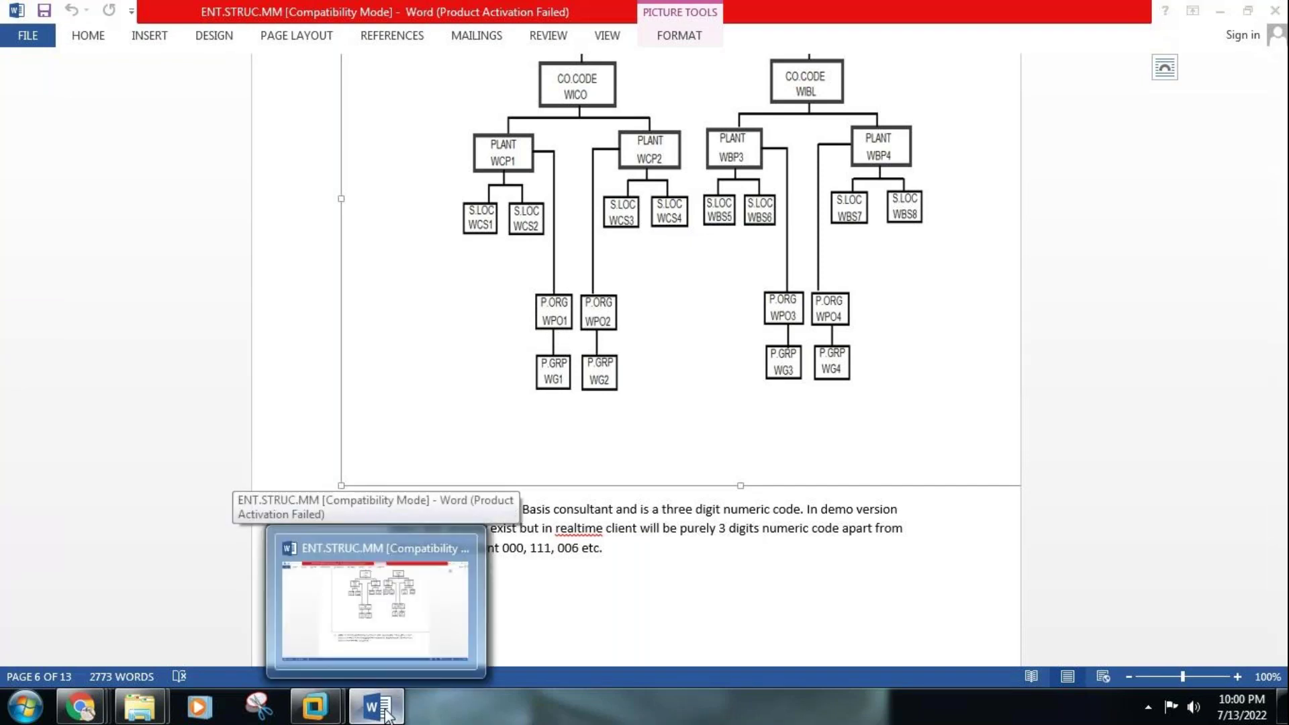
left_click(387, 715)
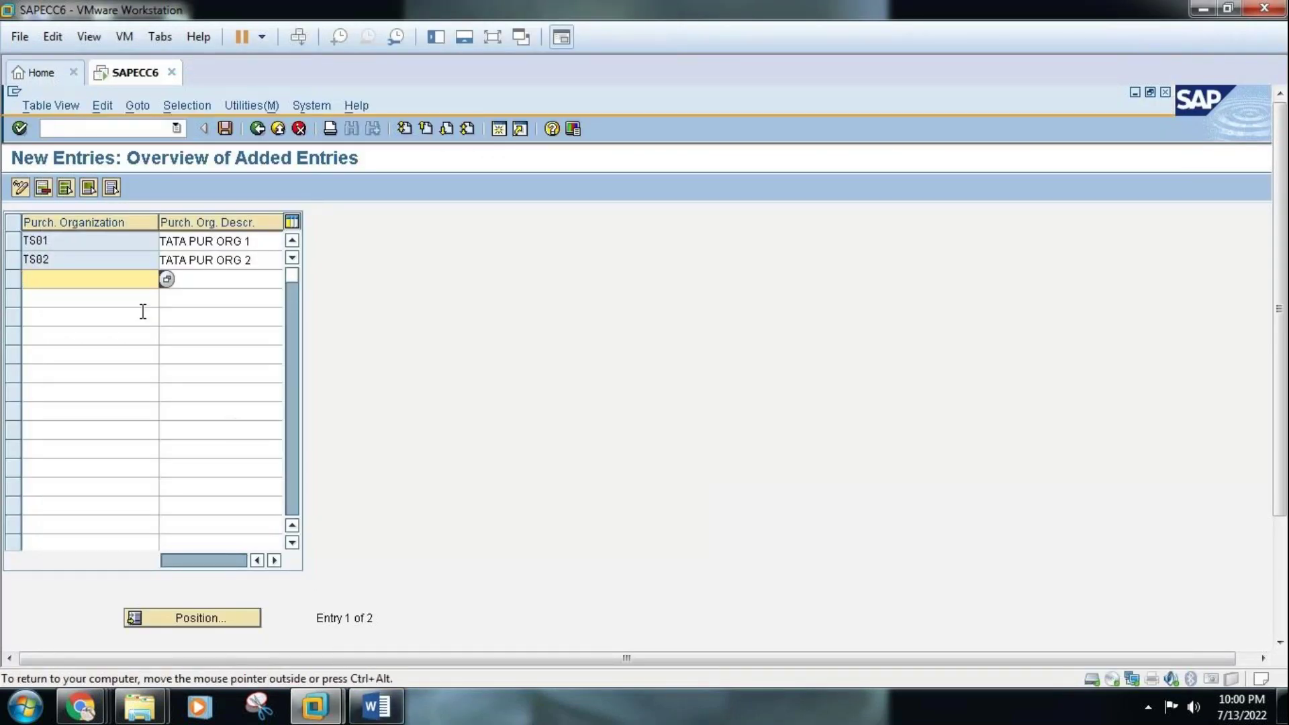
Delete the TS01 and TS02 purchasing organization entries
left_click(16, 245)
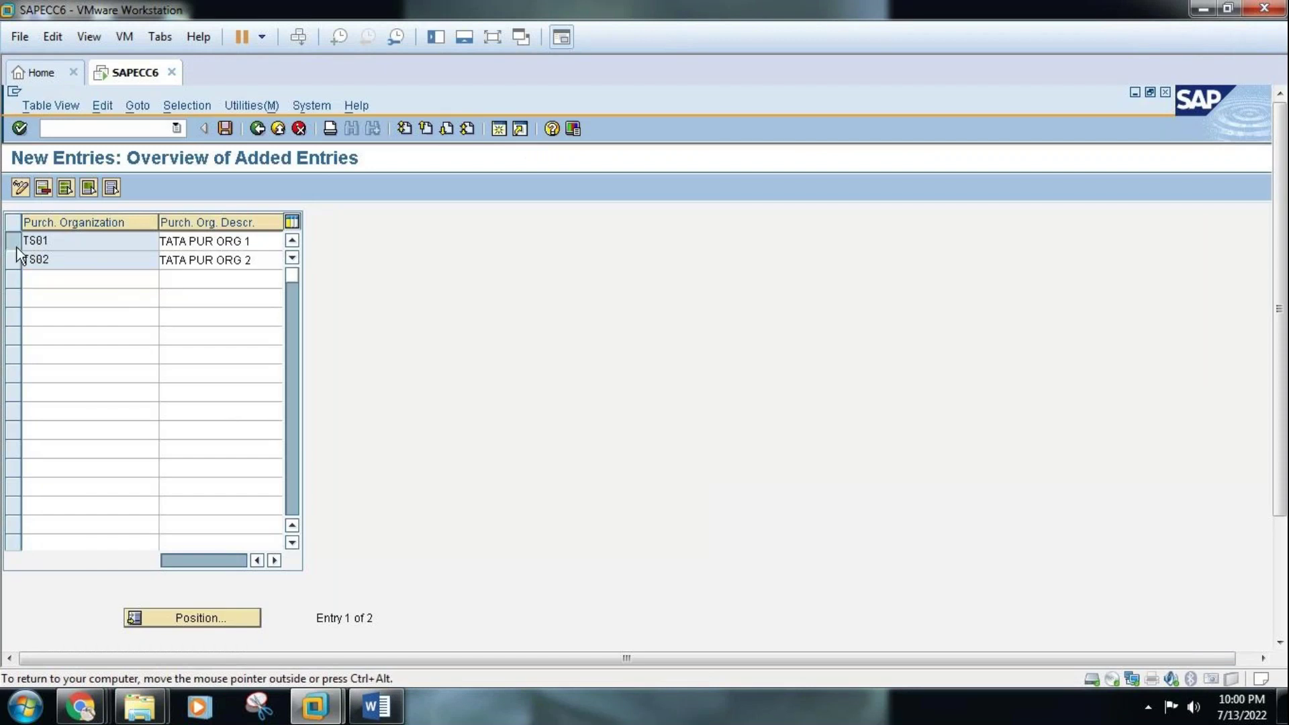
left_click(14, 260)
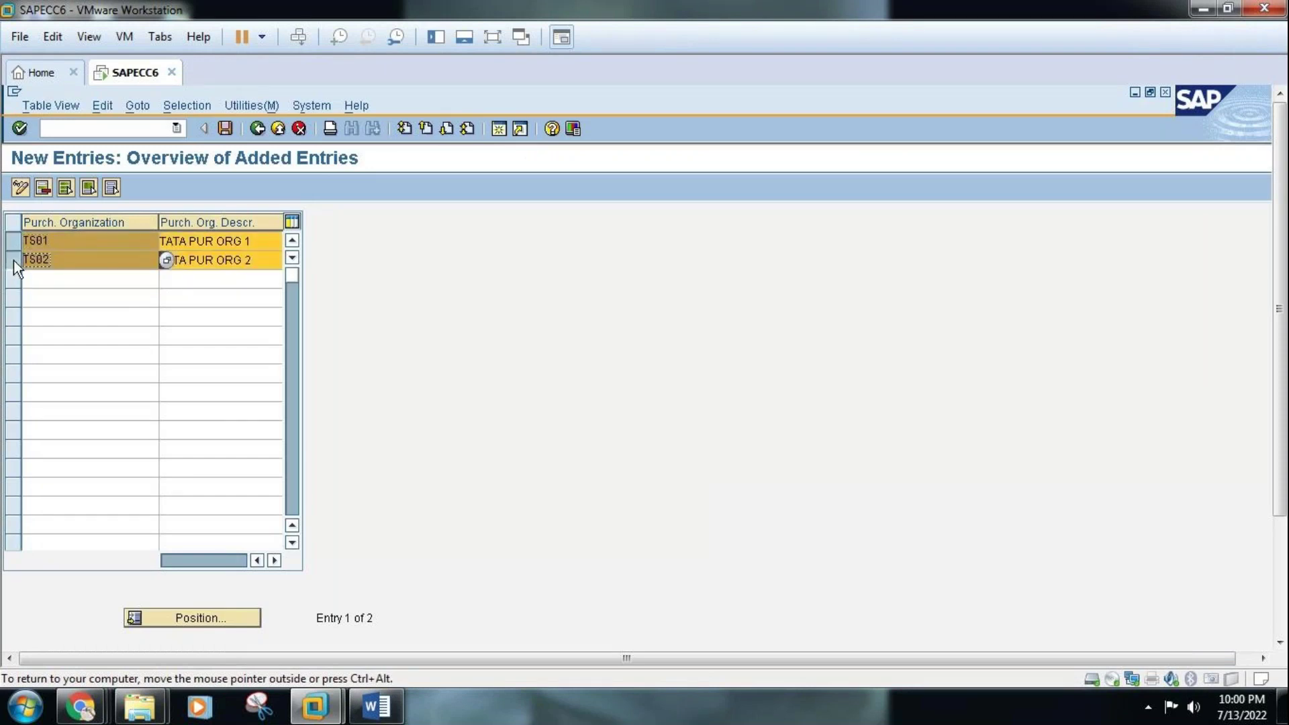
left_click(48, 187)
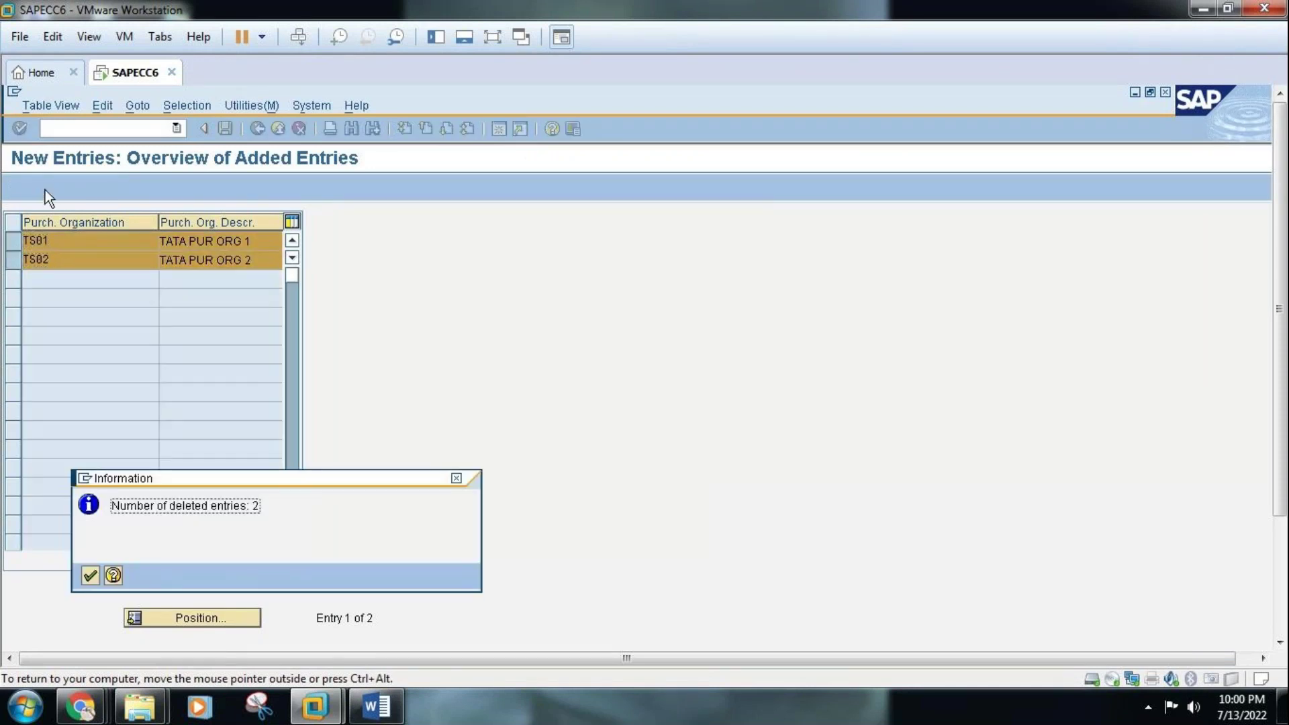
left_click(91, 575)
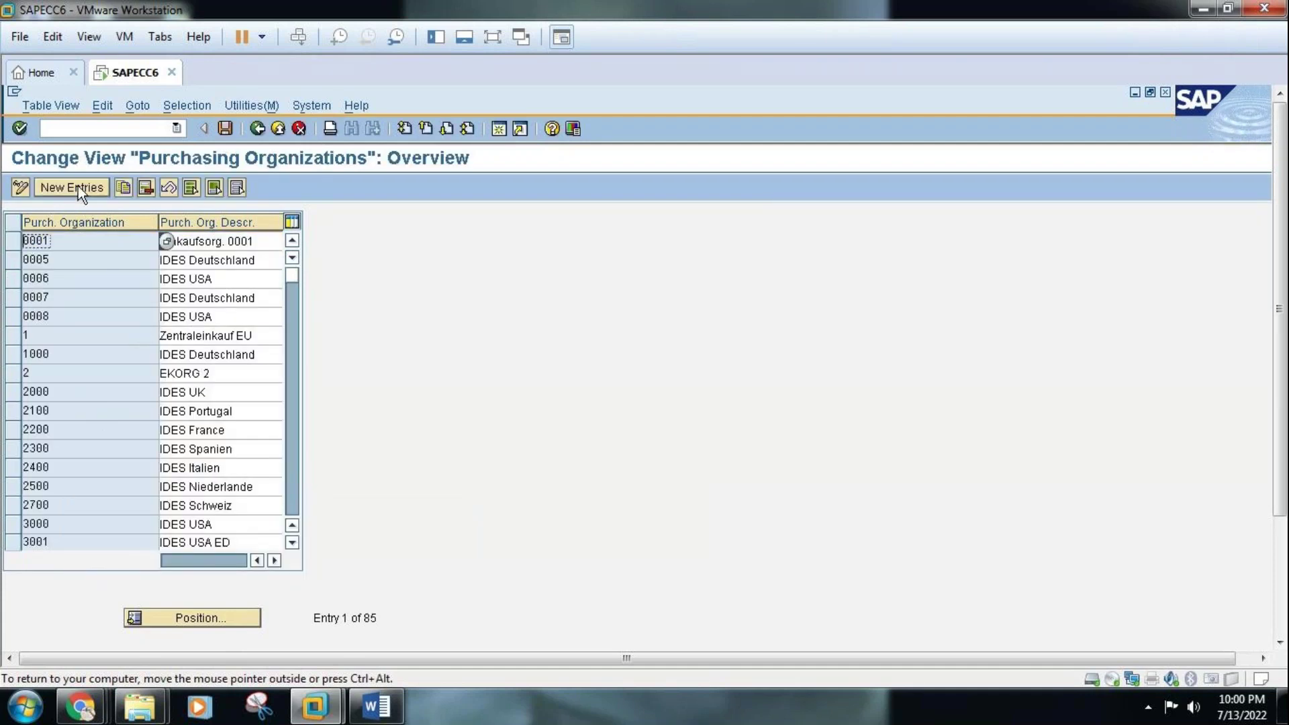
Enter purchasing organizations TPS1 and TPS2 with descriptions TATA PUR ORG 1 and TATA PUR ORG 2
left_click(78, 187)
type("T")
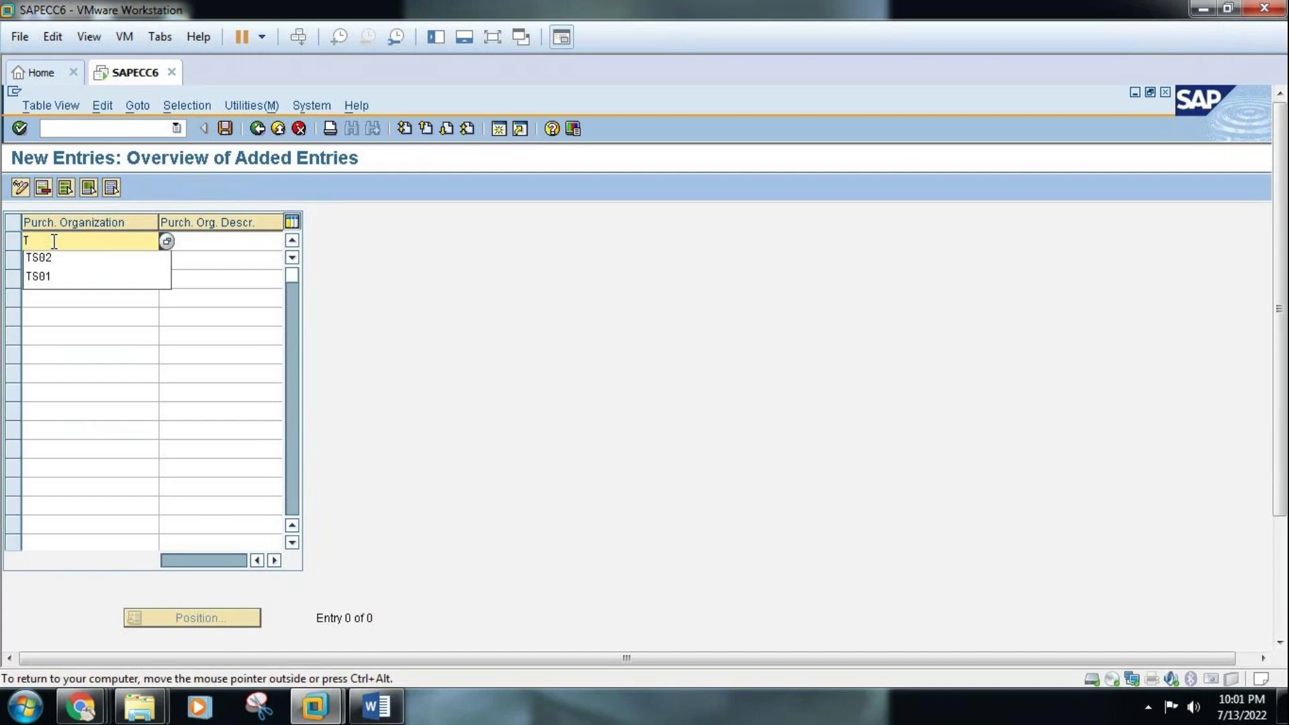
type("PS1")
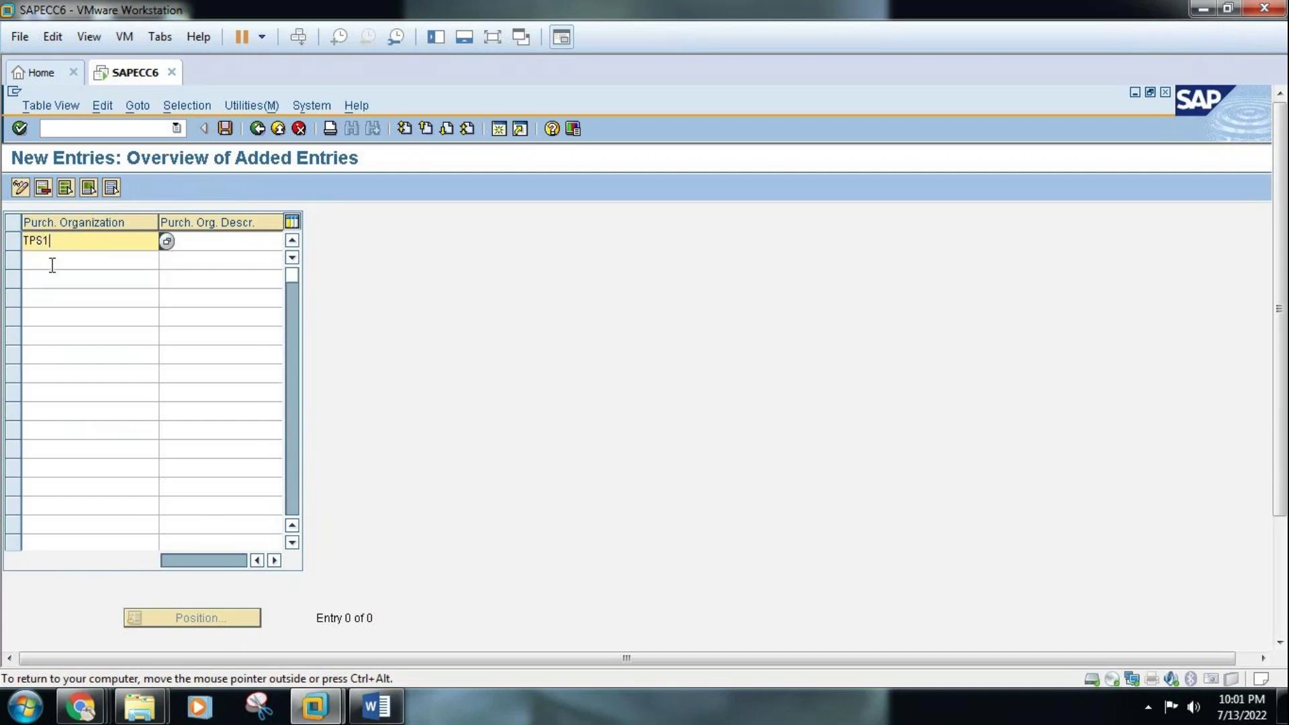
left_click(52, 265)
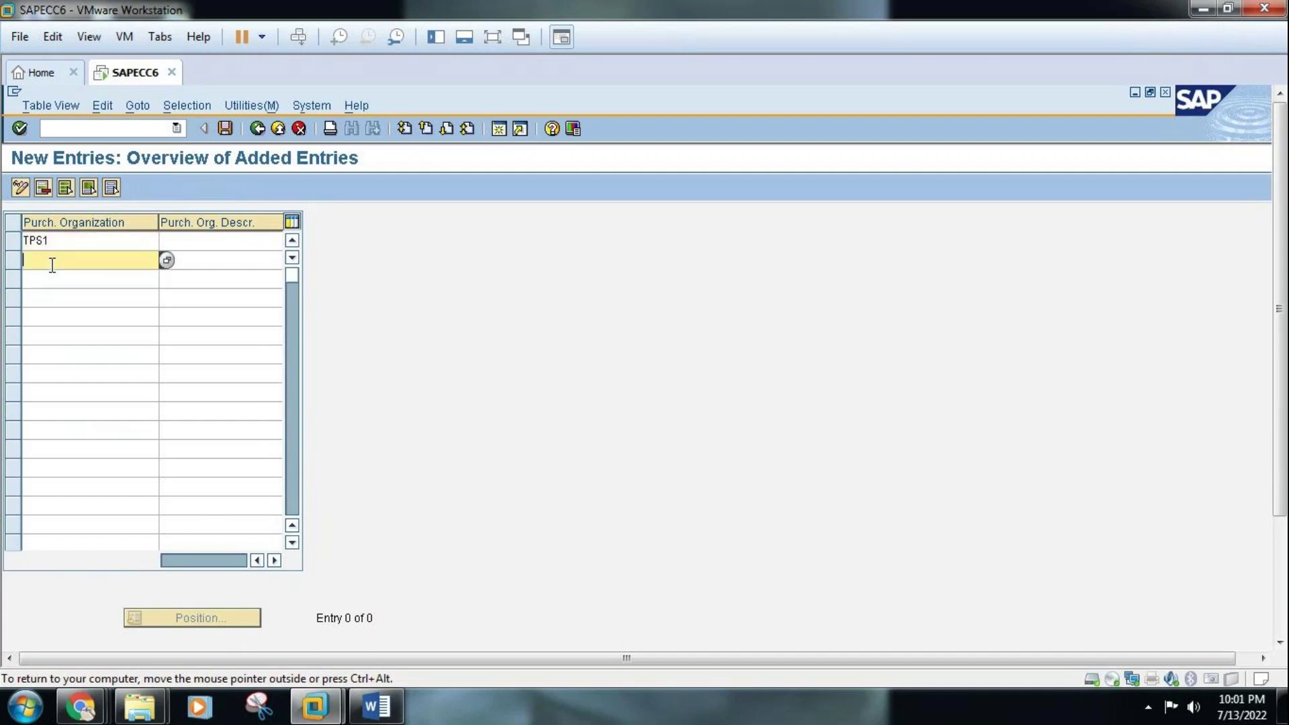
type("TPS2")
left_click(190, 242)
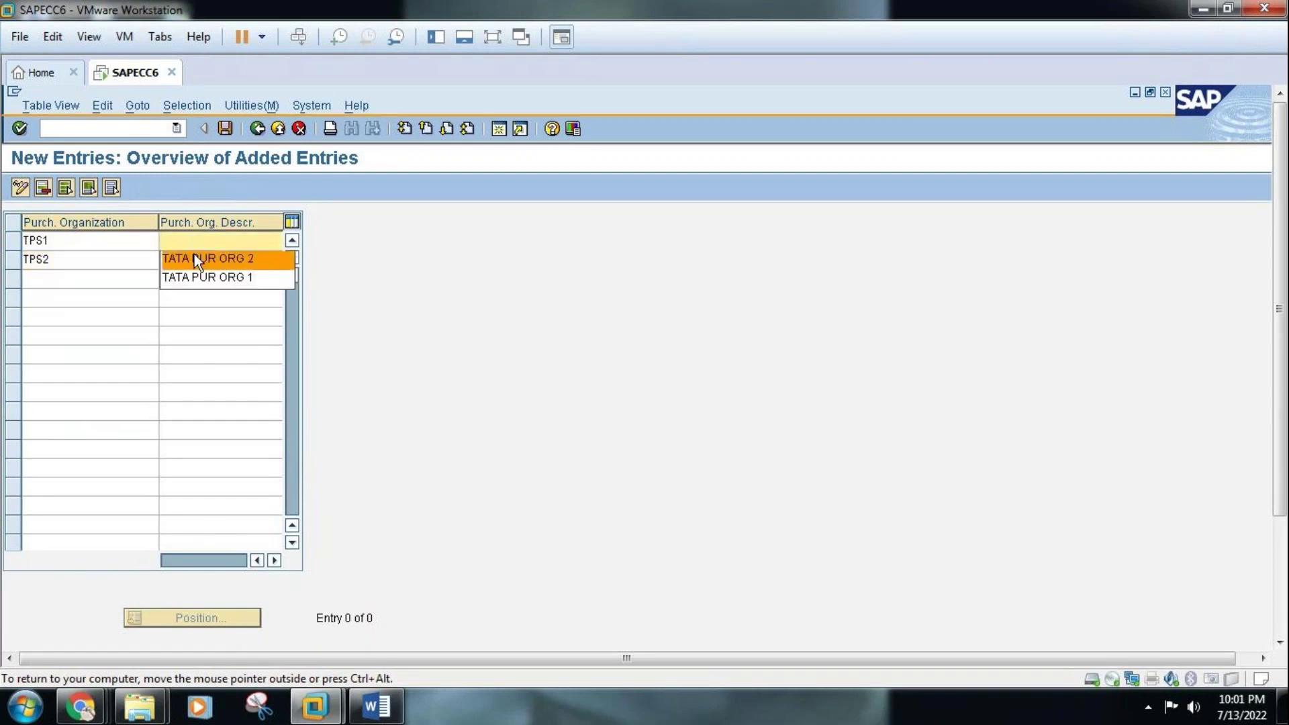
left_click(196, 274)
left_click(198, 266)
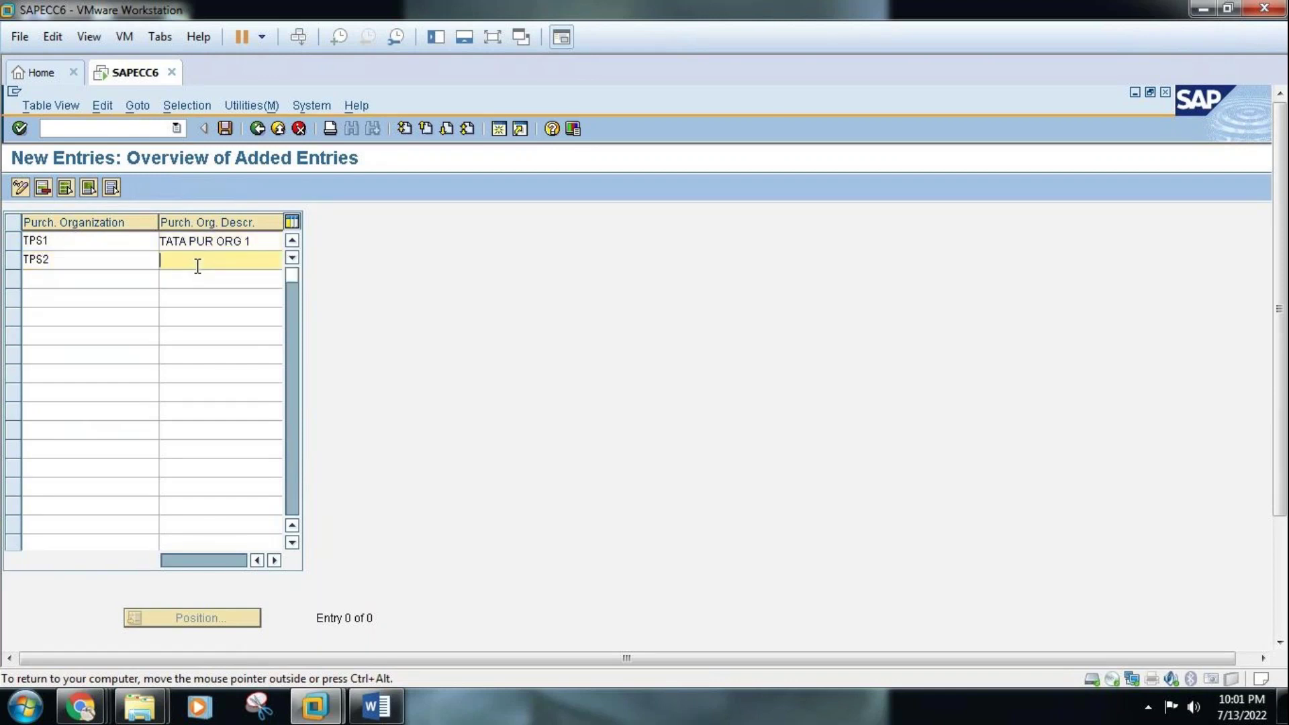
left_click(198, 280)
Save the TPS1 and TPS2 entries and bring up the structure chart in Word
key("Return")
left_click(225, 127)
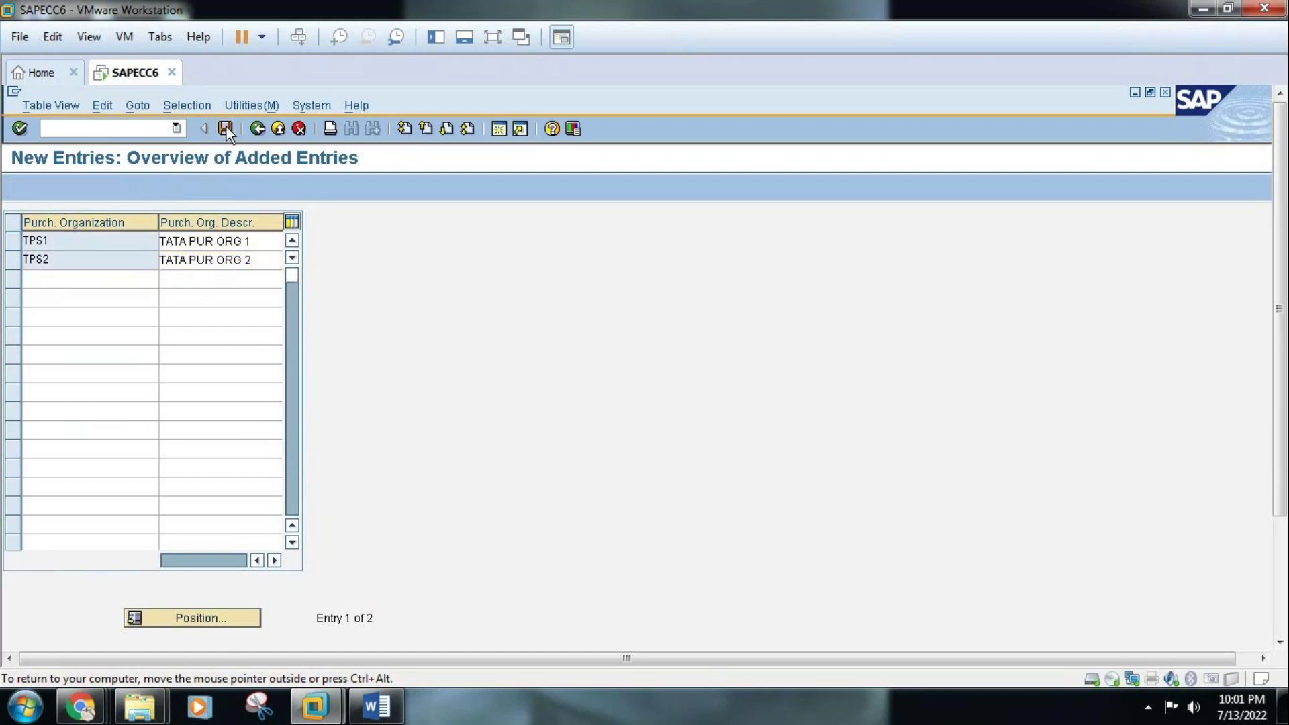
left_click(224, 127)
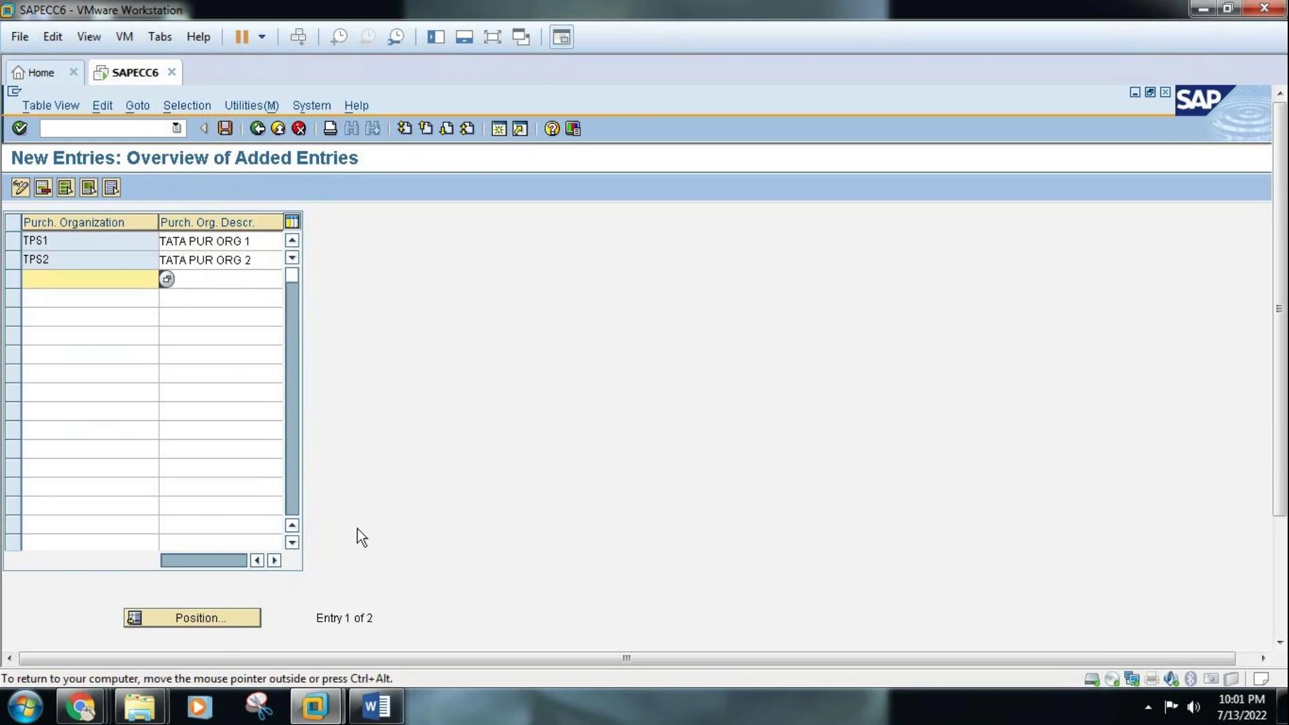
left_click(378, 705)
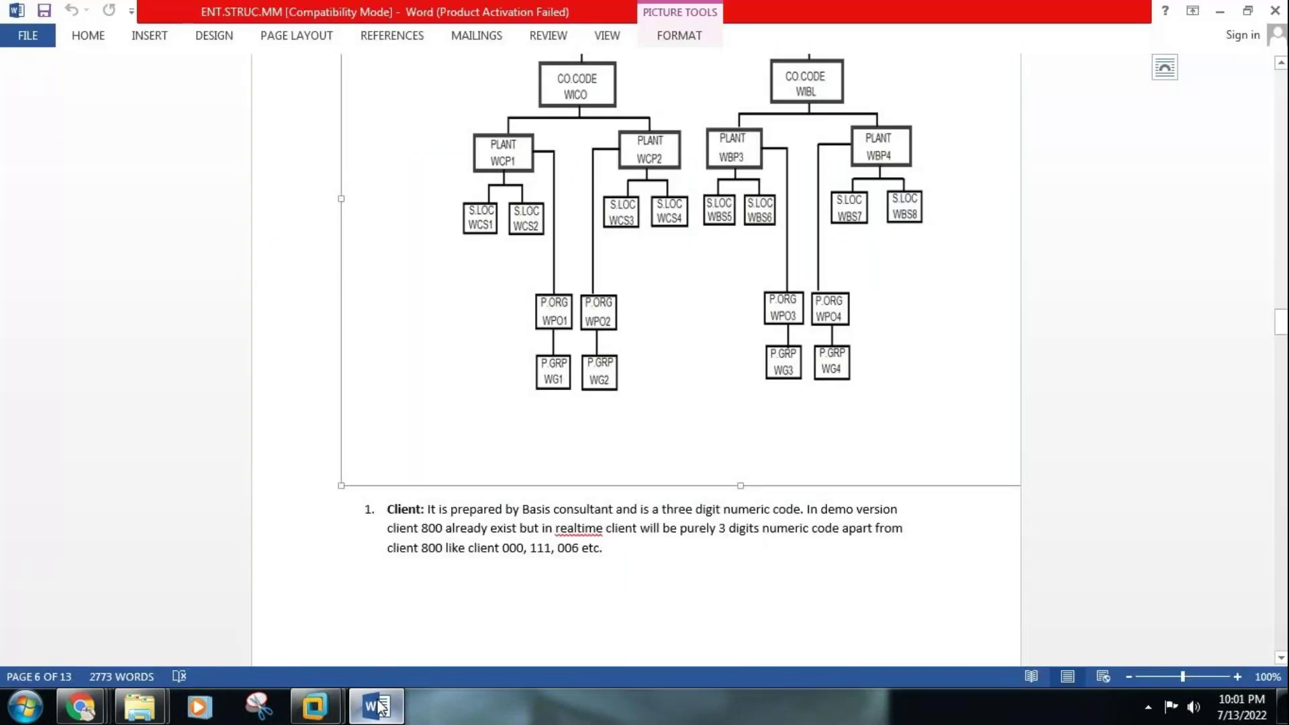
Go back to the Display IMG tree and collapse the Enterprise Structure branch
left_click(378, 705)
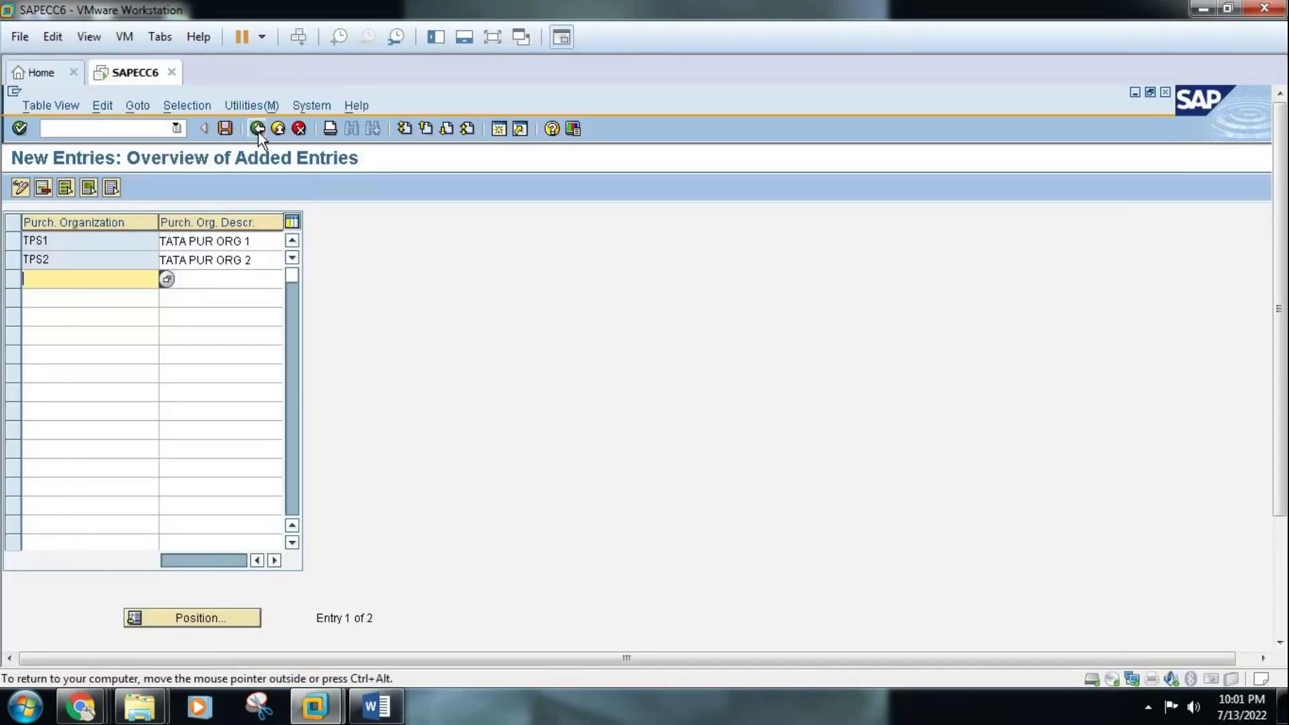
left_click(258, 129)
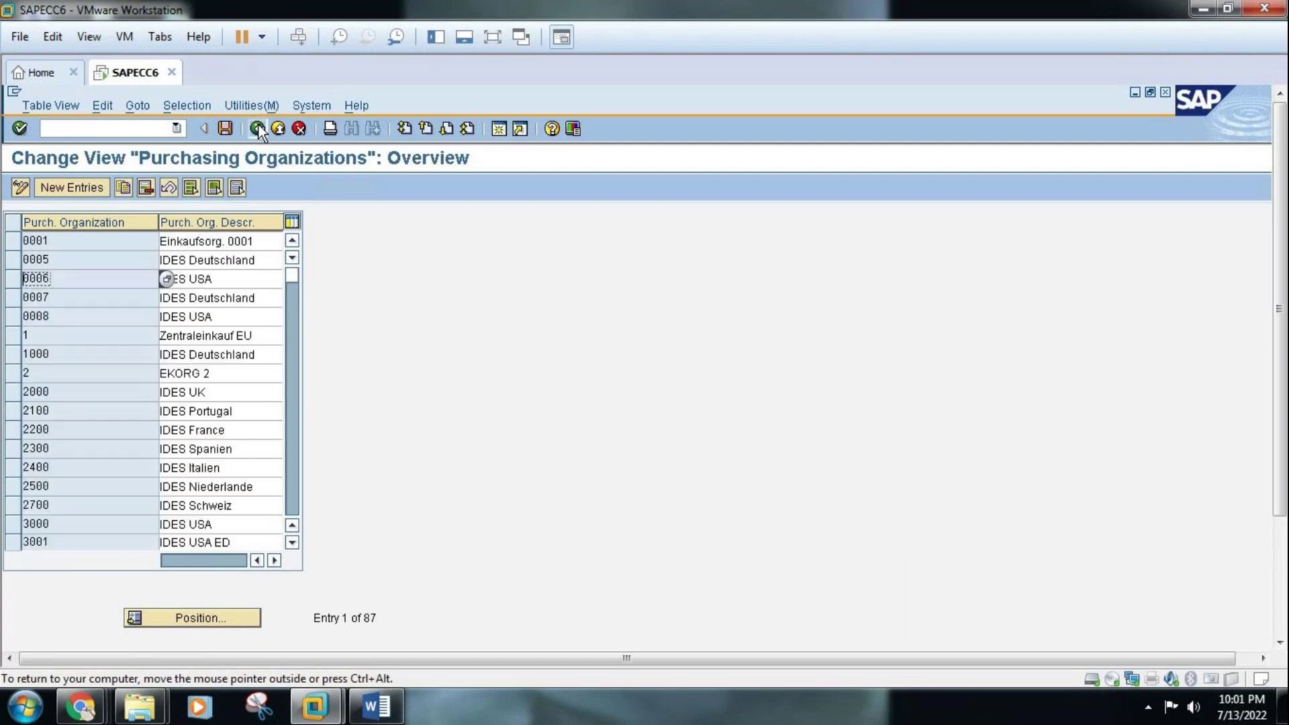
left_click(257, 129)
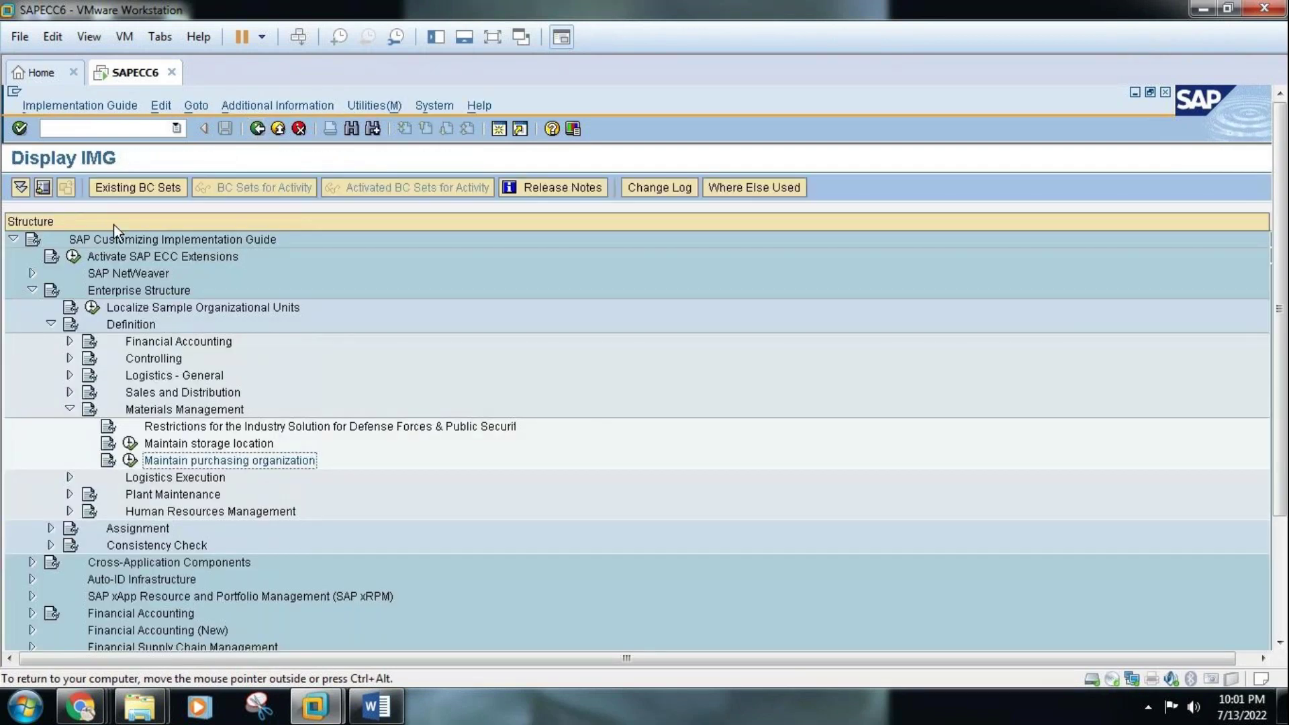
left_click(50, 323)
left_click(31, 290)
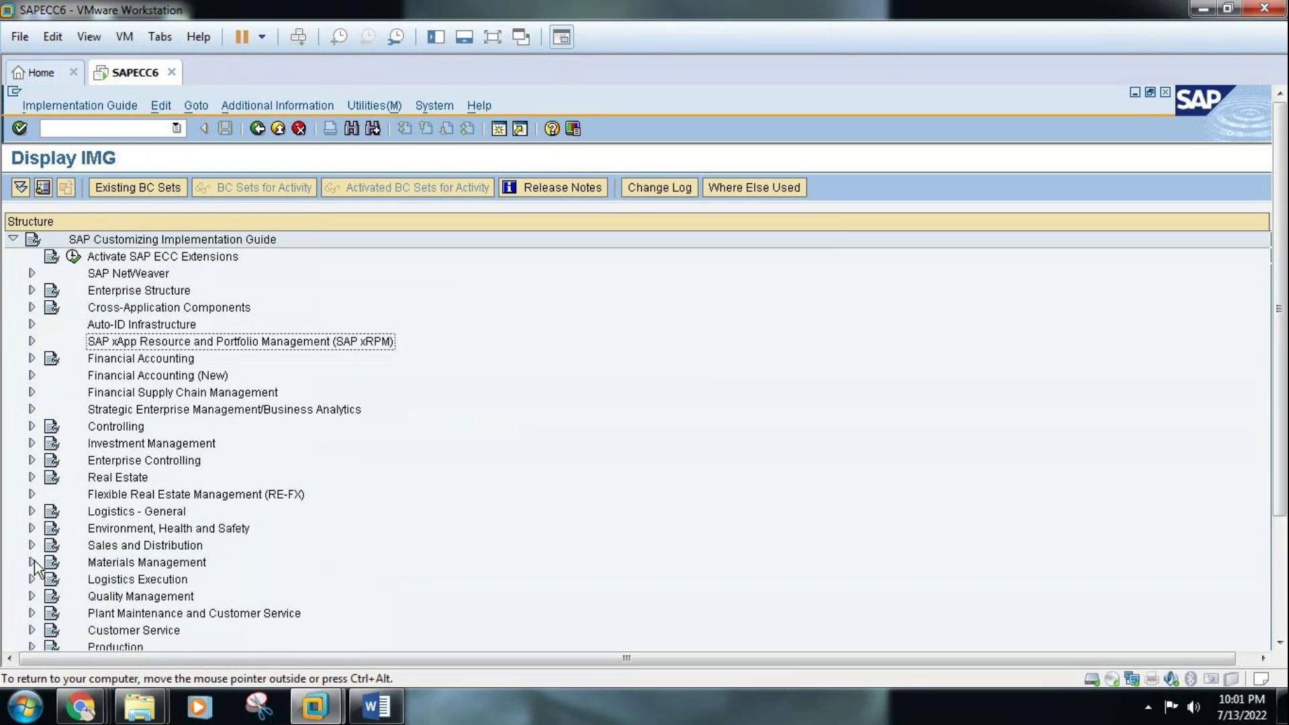
Expand Materials Management > Purchasing and run Create Purchasing Groups
left_click(31, 563)
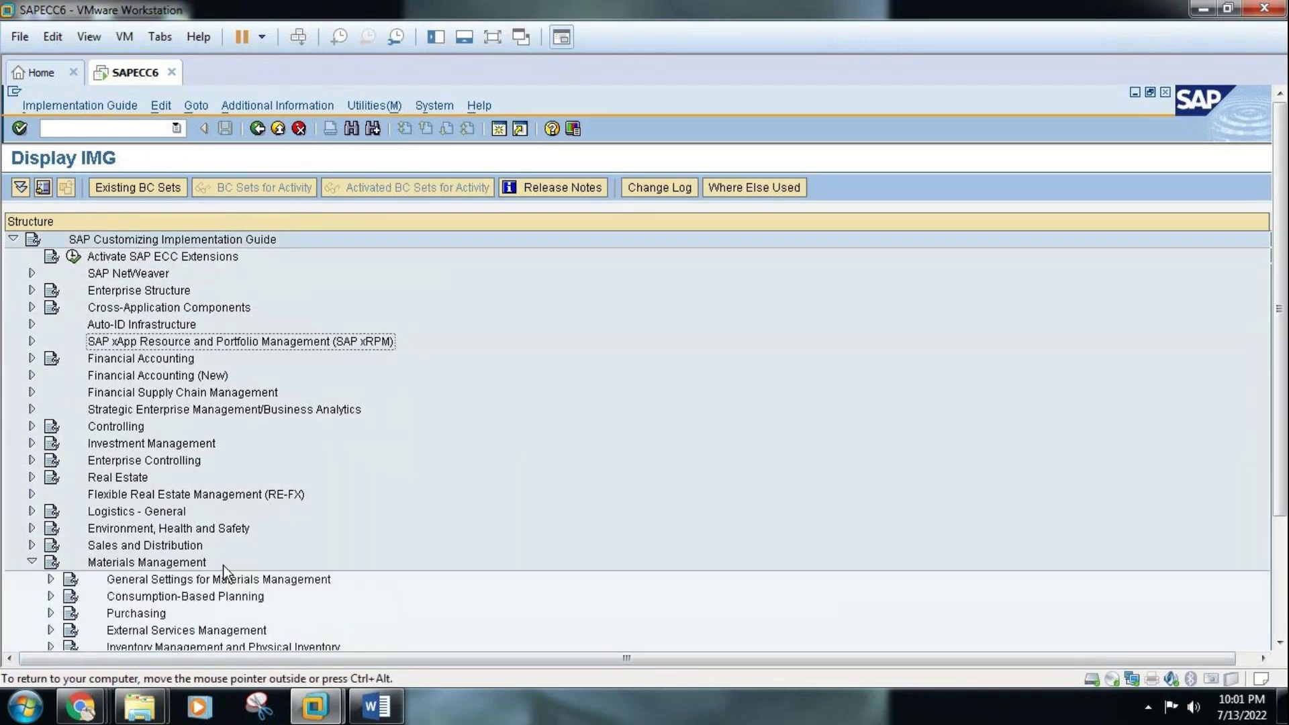
left_click(1279, 642)
left_click(1279, 645)
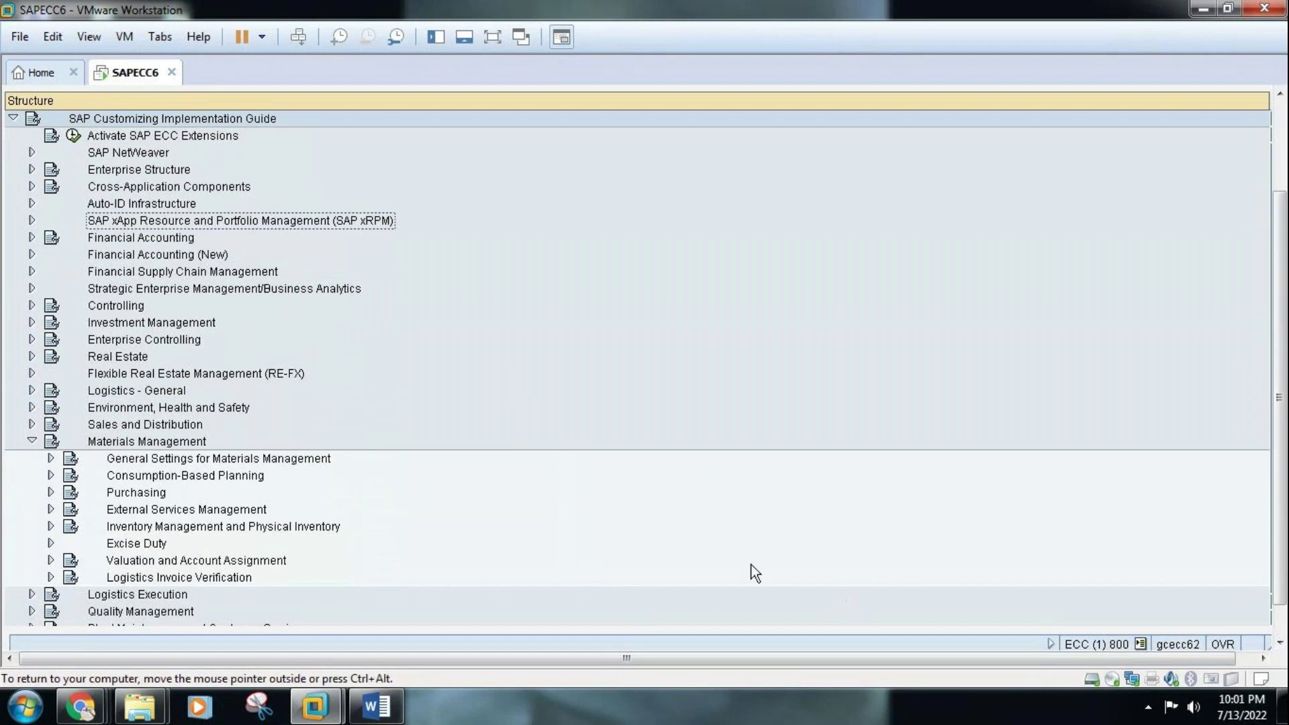
left_click(51, 493)
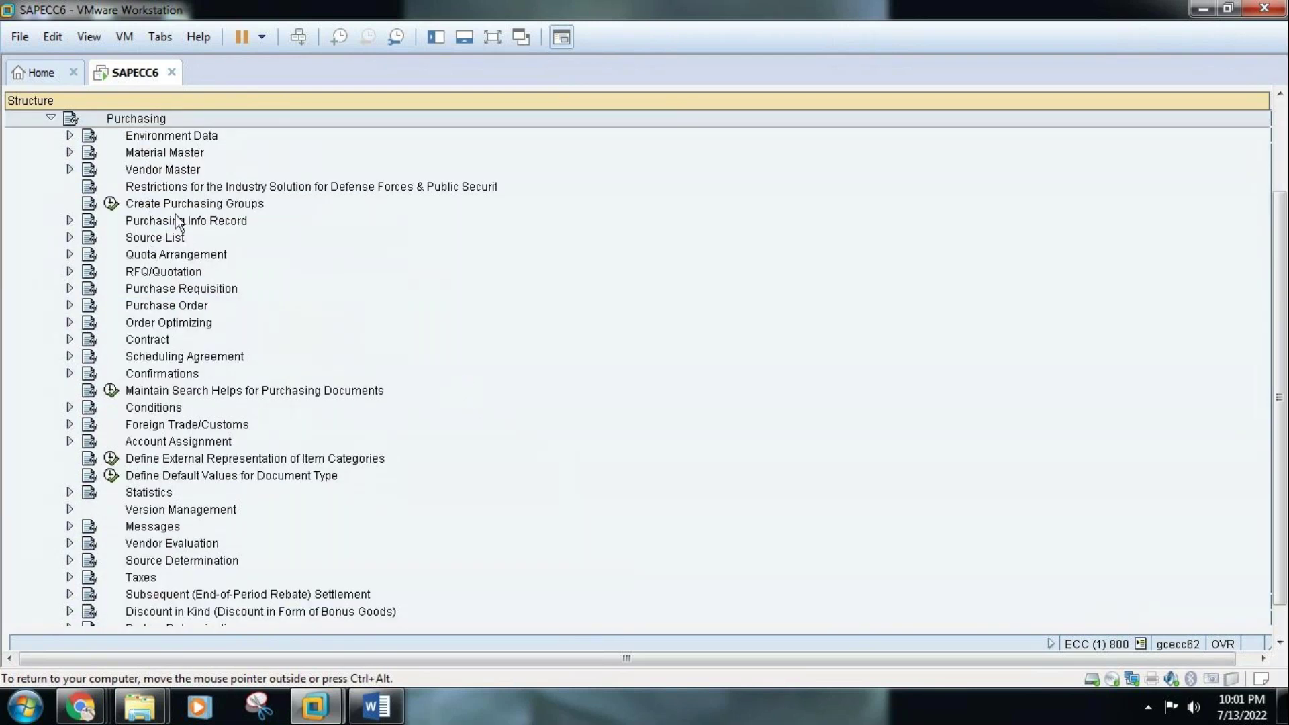
left_click(112, 205)
Check the structure chart in Word, then start a blank New Entries list for purchasing groups
left_click(388, 702)
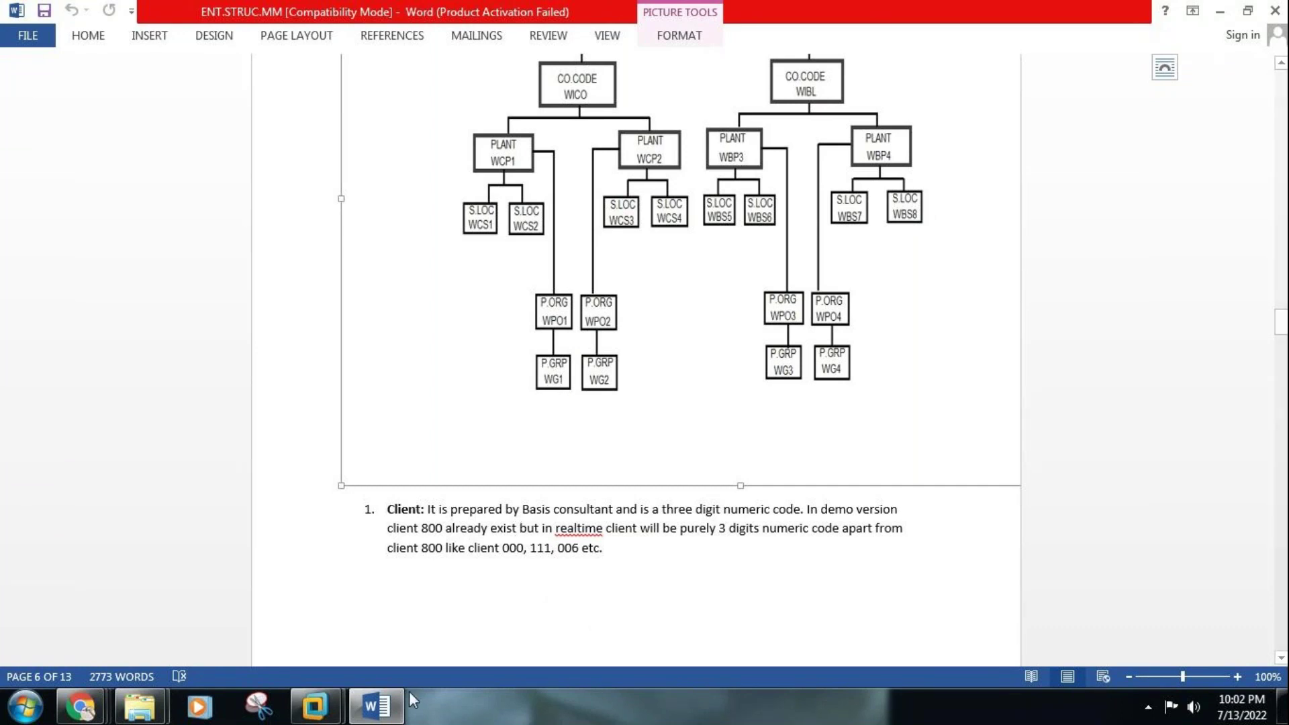
left_click(391, 710)
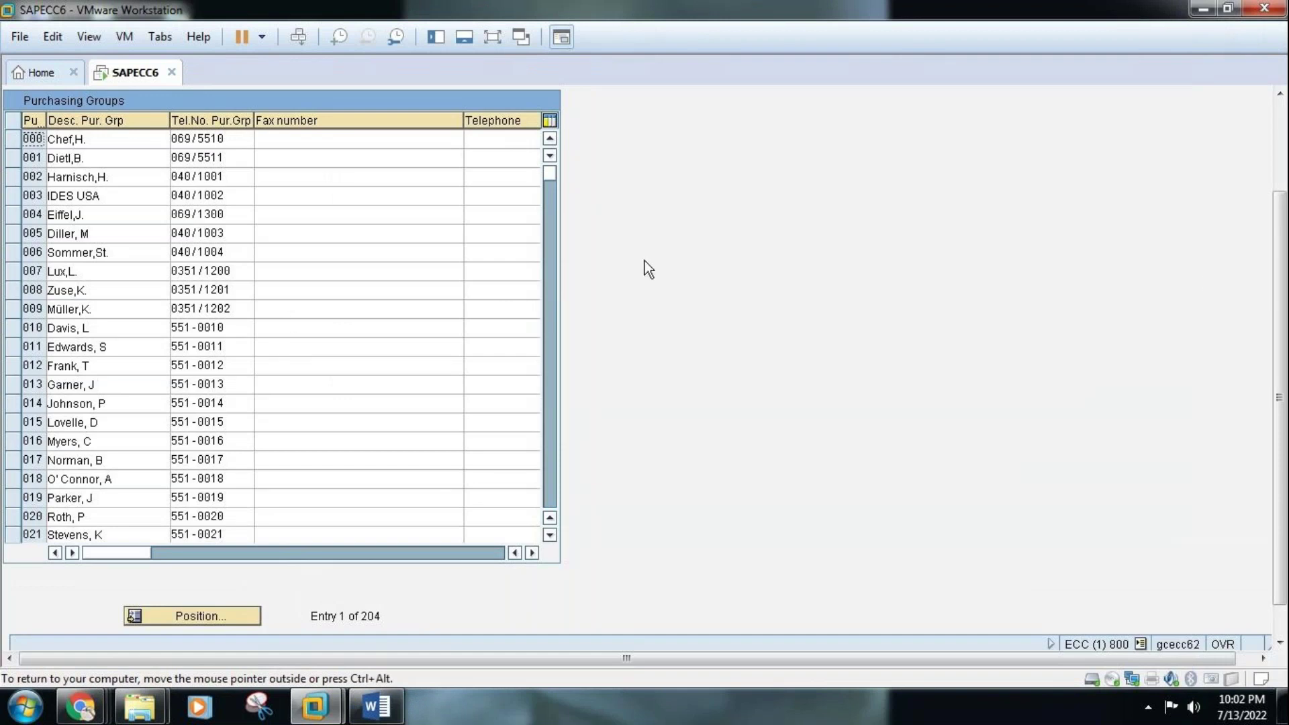
left_click(1282, 129)
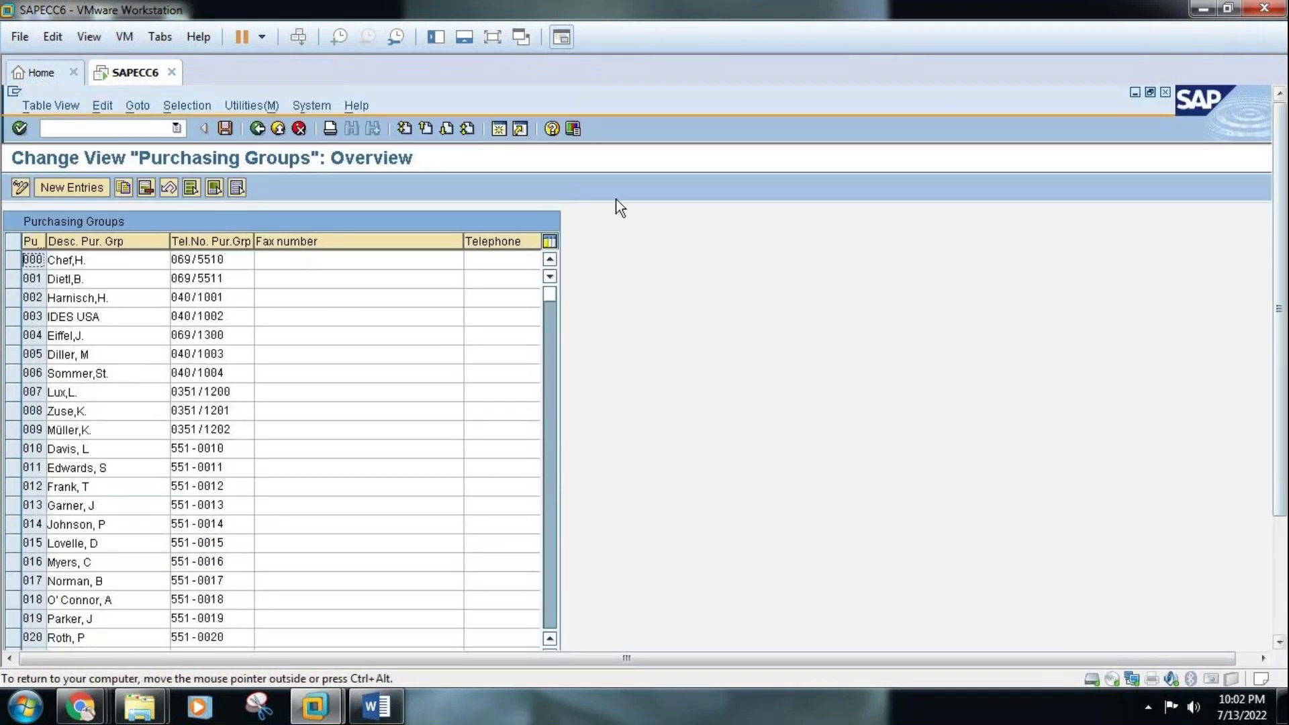
left_click(84, 189)
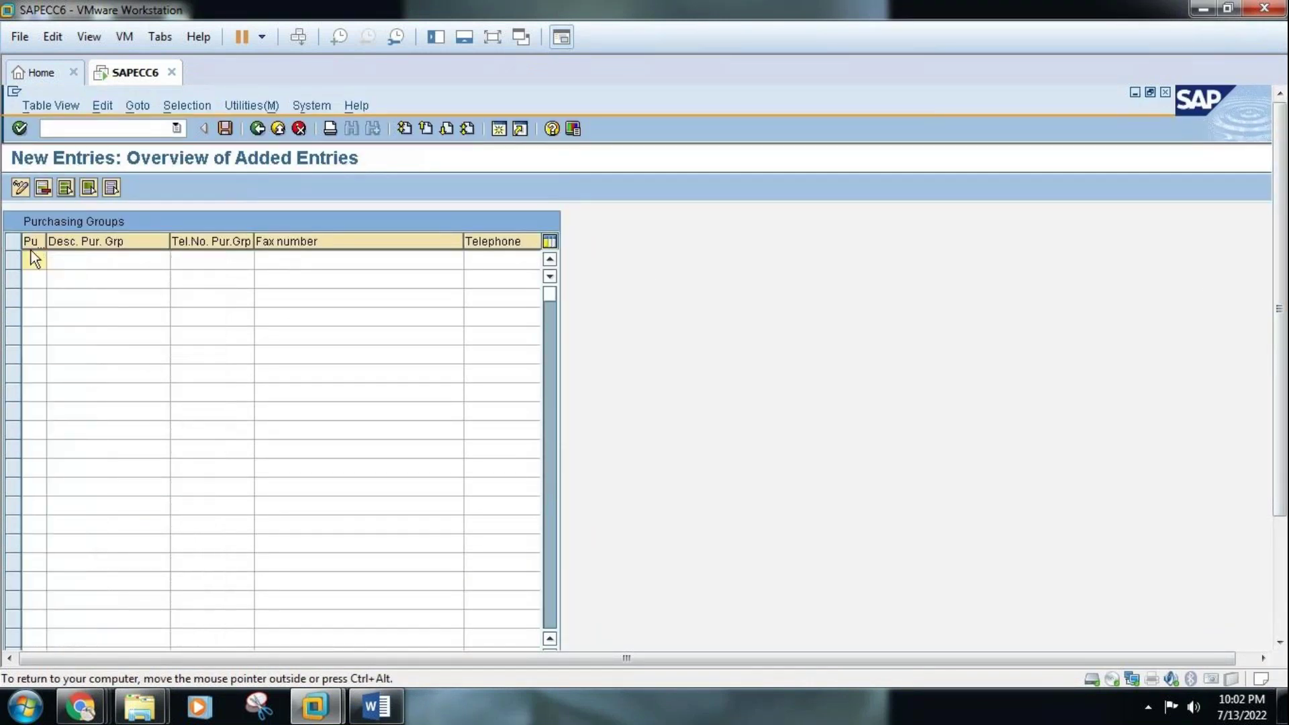
Enter purchasing group HAM with the buyer's name as description, plus its phone and fax numbers
type("HAM")
left_click(82, 264)
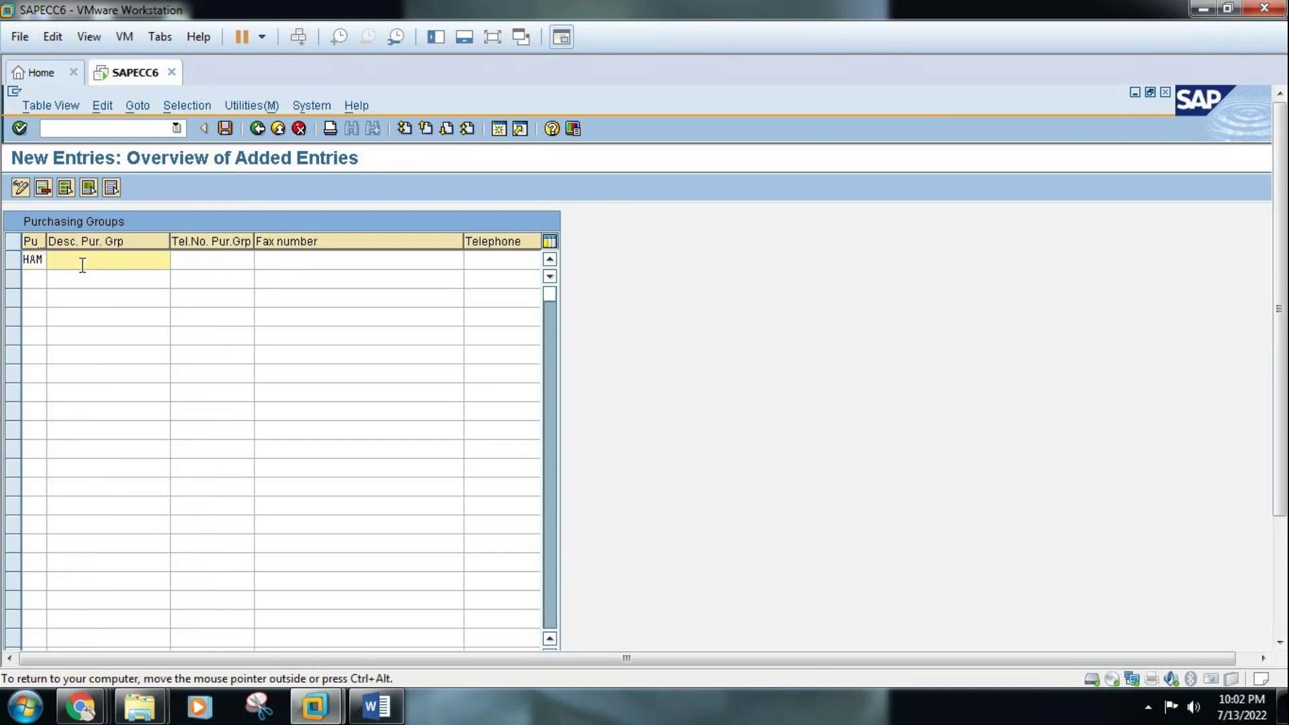
type("HAMZA PUR")
key("BackSpace")
key("BackSpace")
key("BackSpace")
key("BackSpace")
key("BackSpace")
key("BackSpace")
key("BackSpace")
key("BackSpace")
key("BackSpace")
key("BackSpace")
left_click(192, 261)
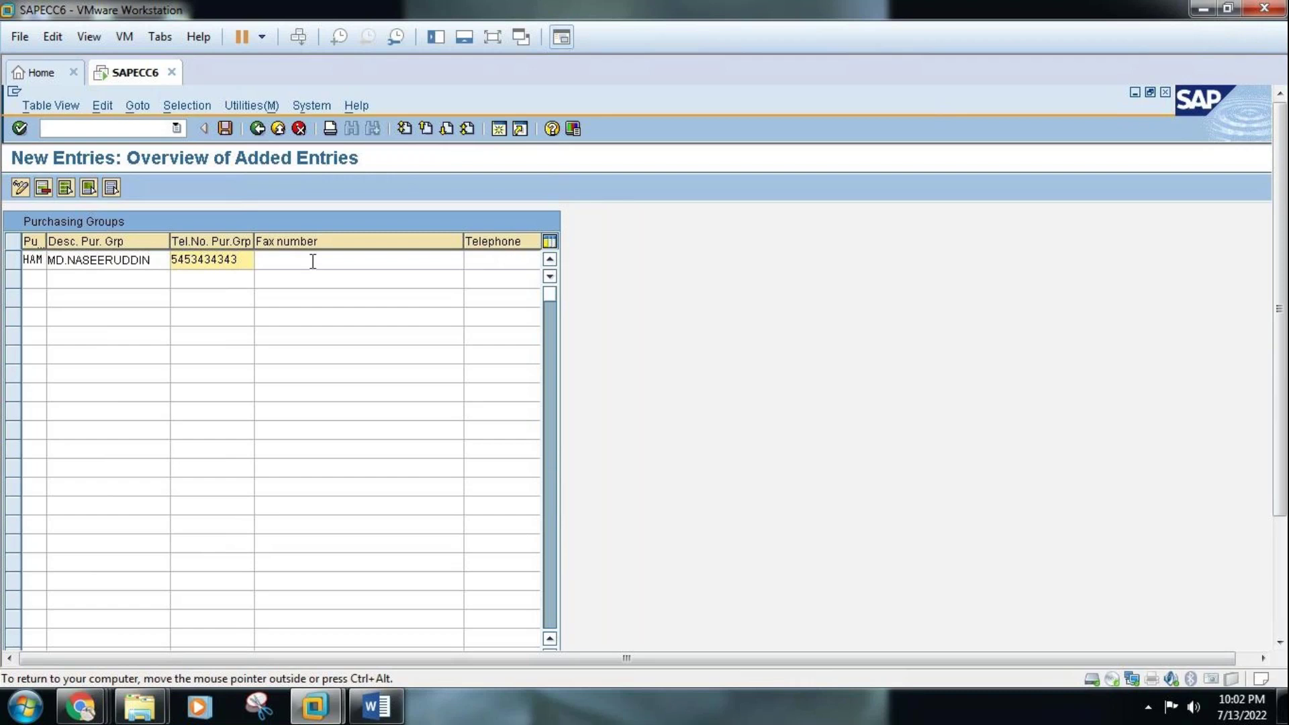
left_click(316, 261)
type("453434343")
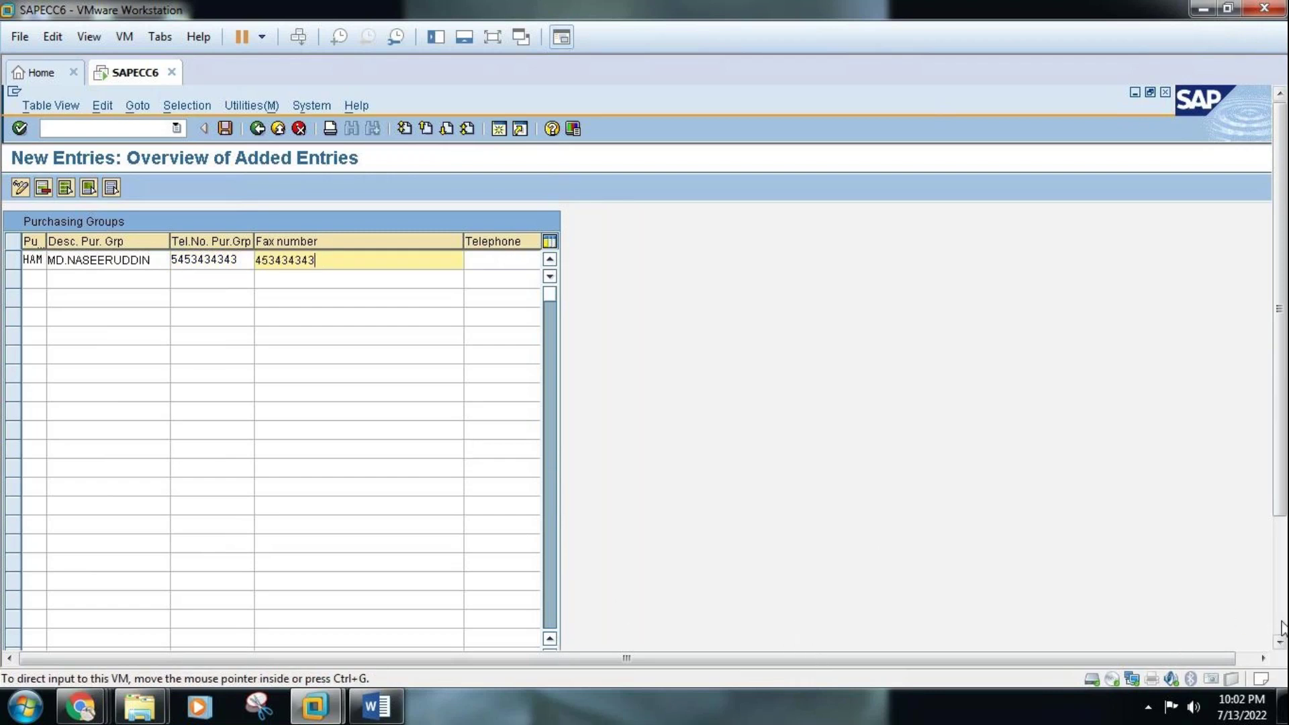
Scroll the table right and enter HAM's telephone number
left_click(1280, 643)
left_click(1280, 643)
left_click(1280, 643)
left_click(1280, 643)
left_click(1280, 644)
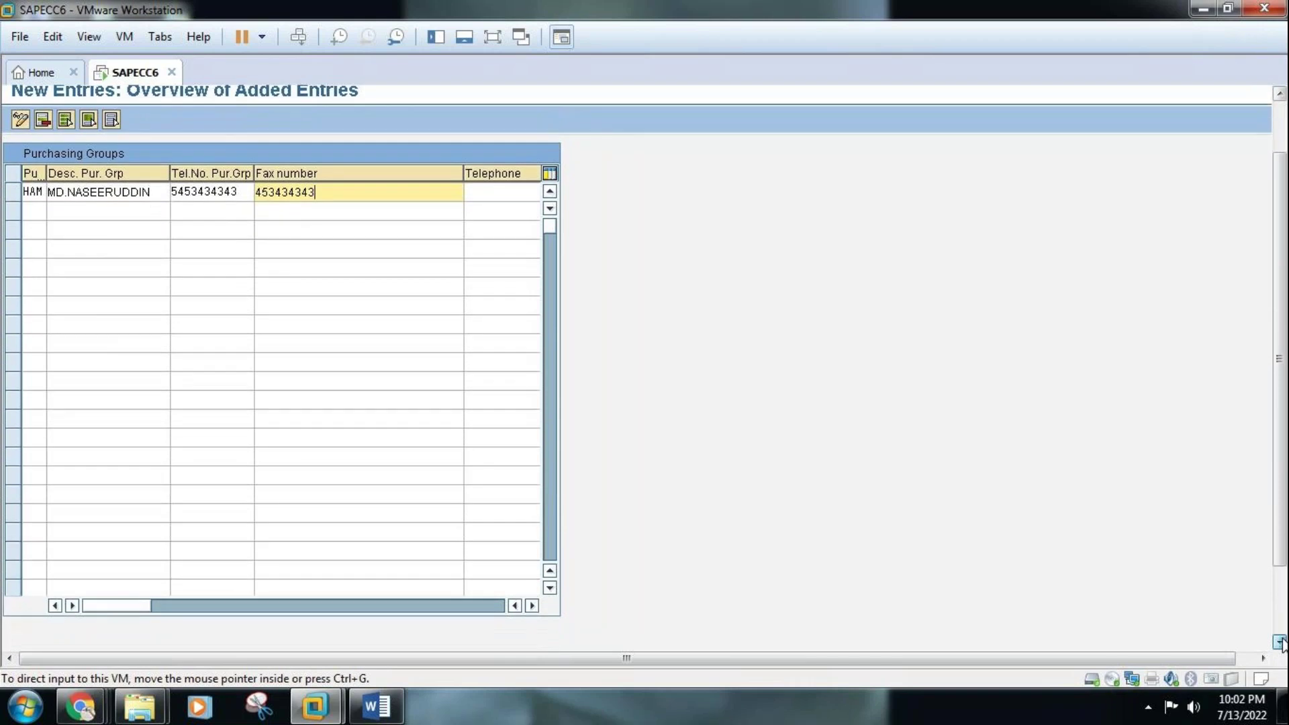
left_click(532, 606)
left_click(532, 605)
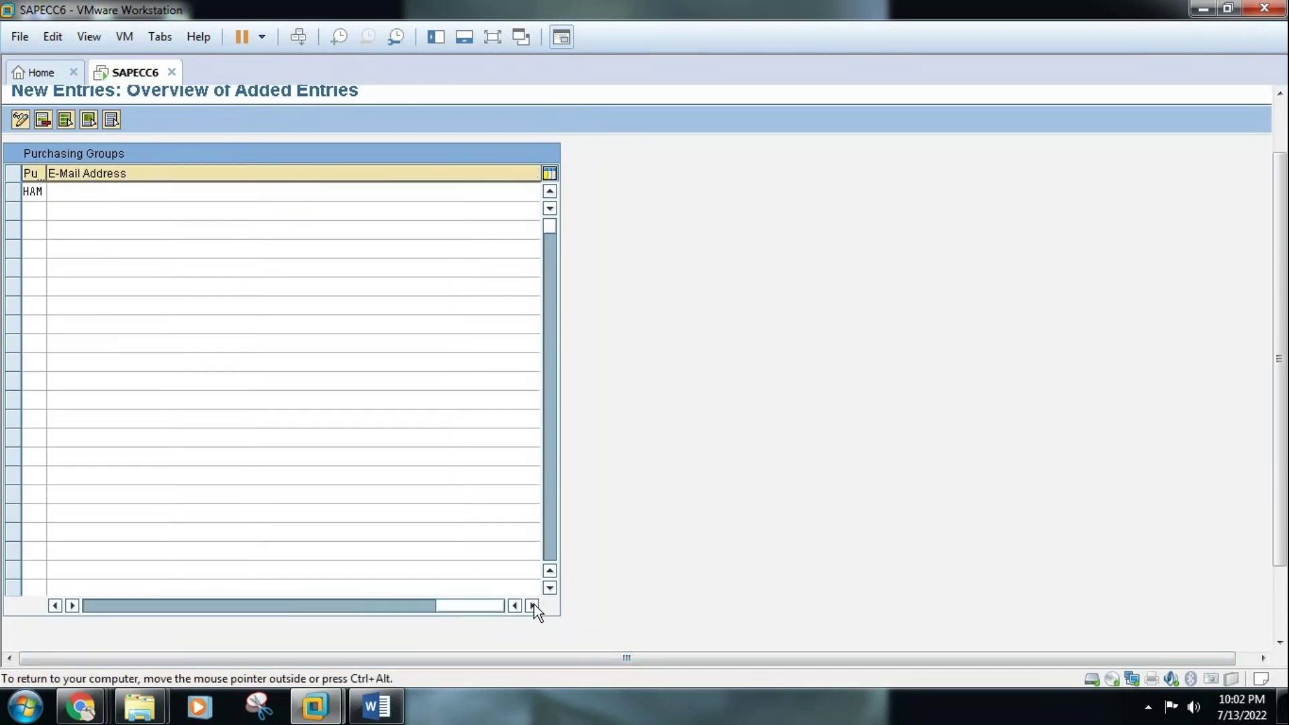
left_click(56, 606)
left_click(57, 606)
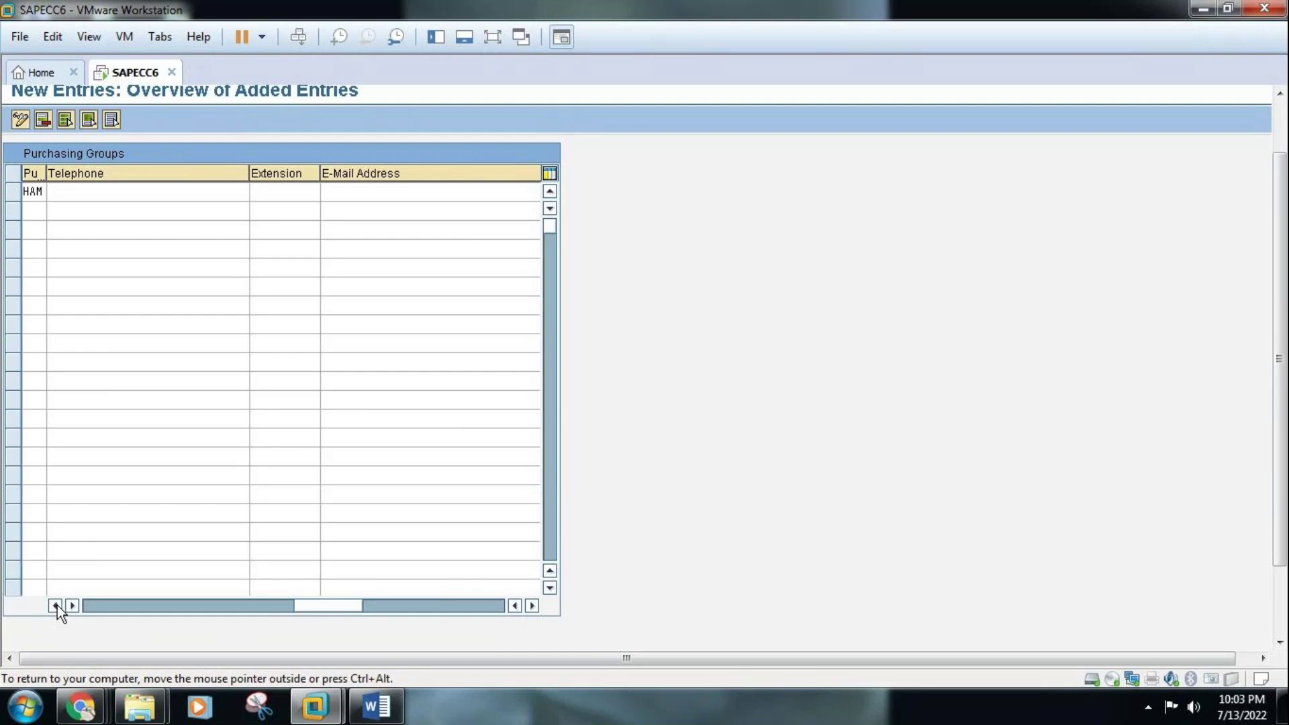
left_click(56, 606)
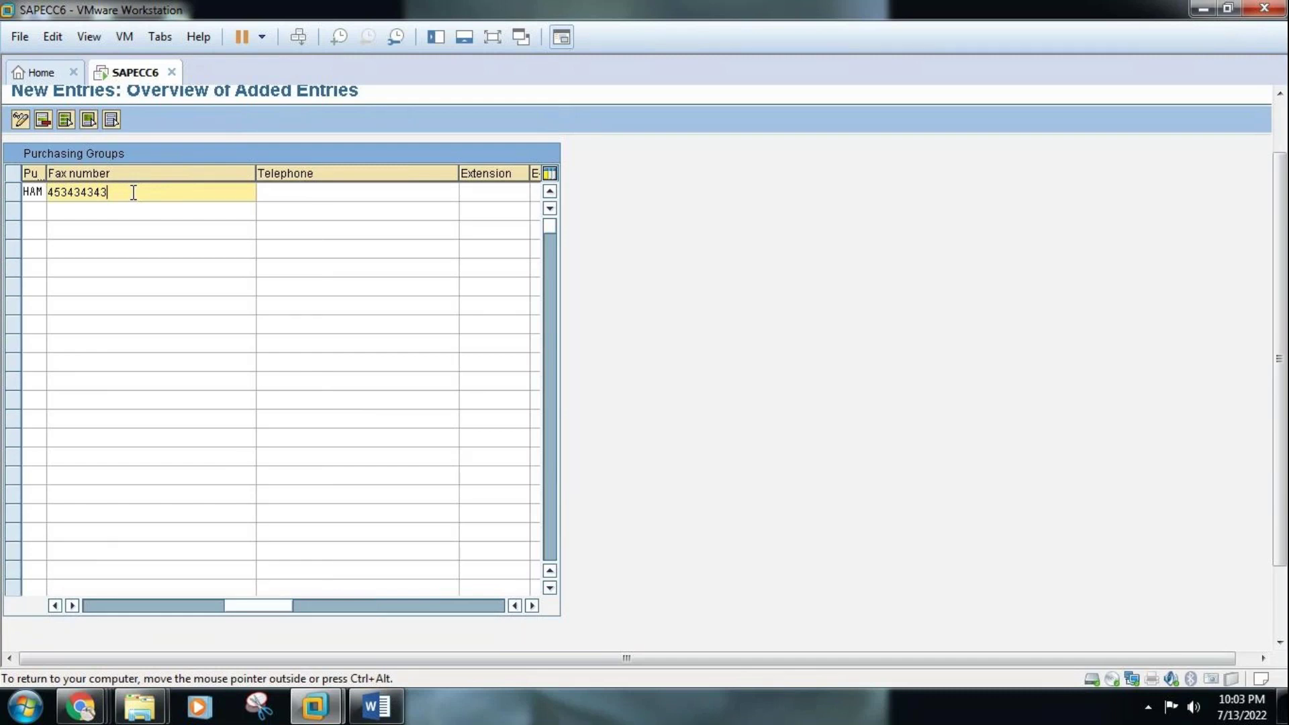
left_click(327, 194)
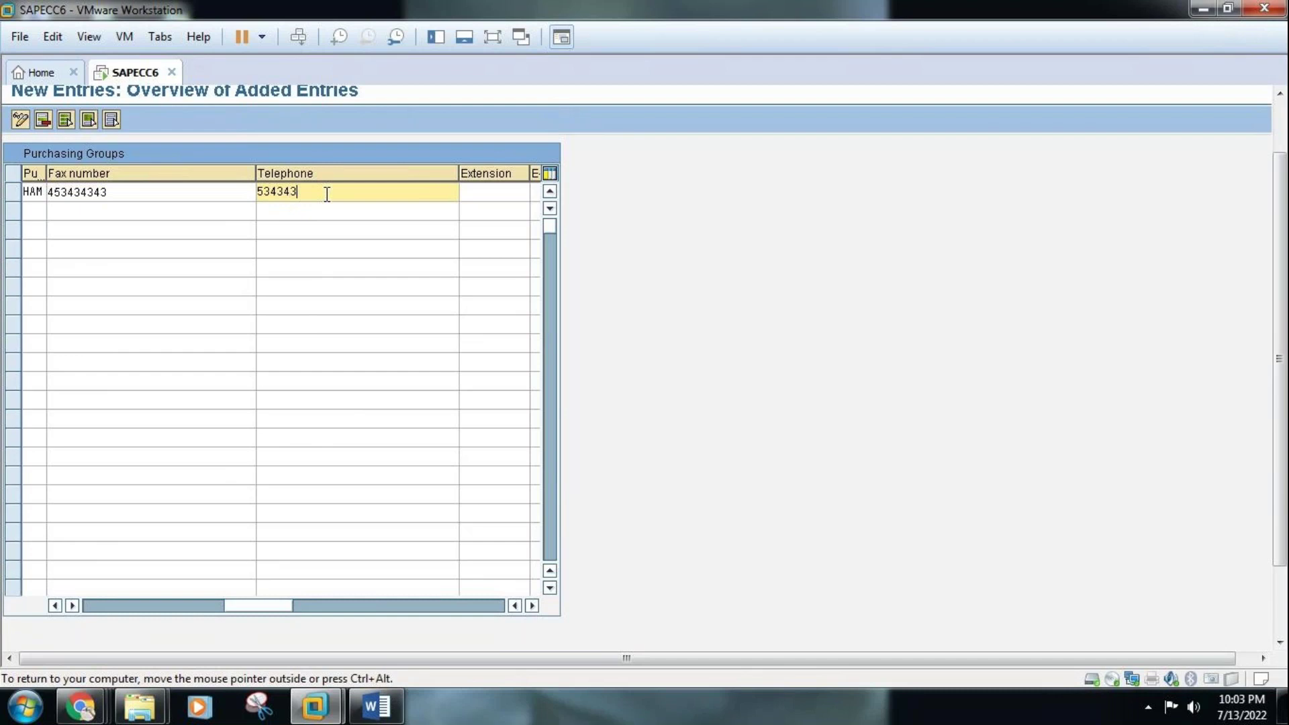
Give HAM extension 043 and its contact e-mail address, then return to the first columns
left_click(488, 195)
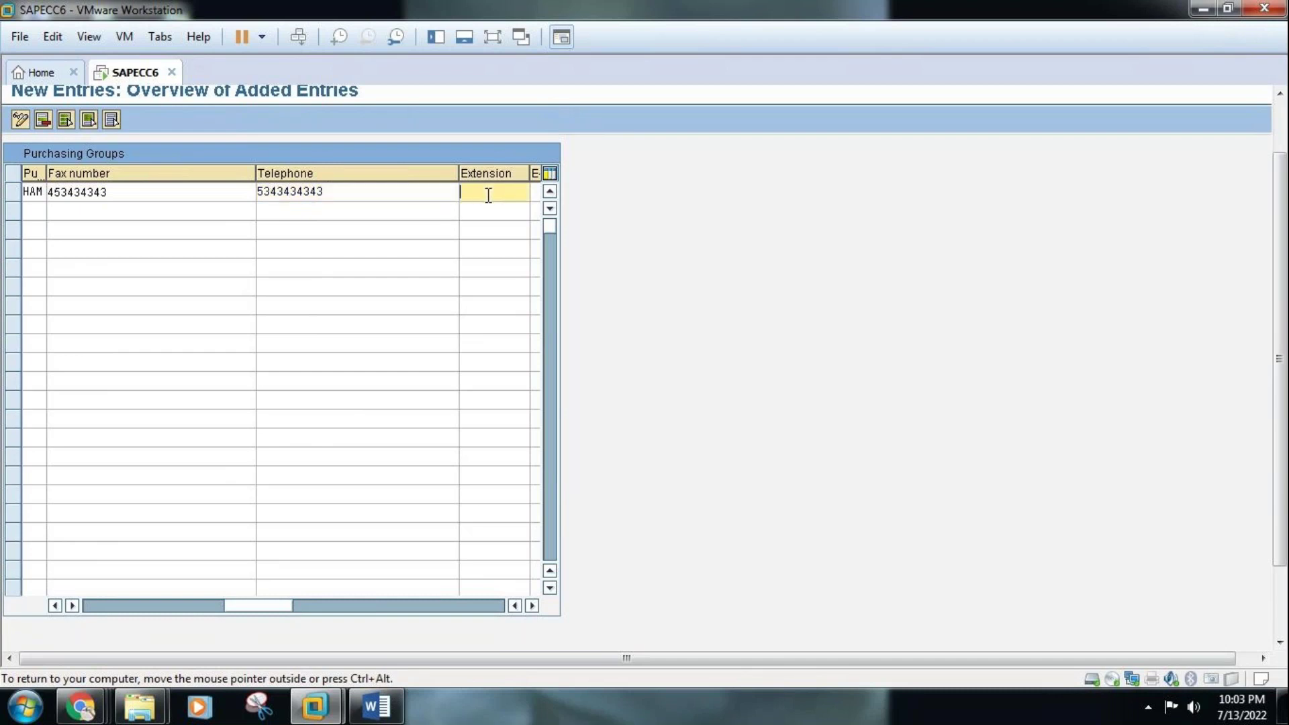
left_click(533, 606)
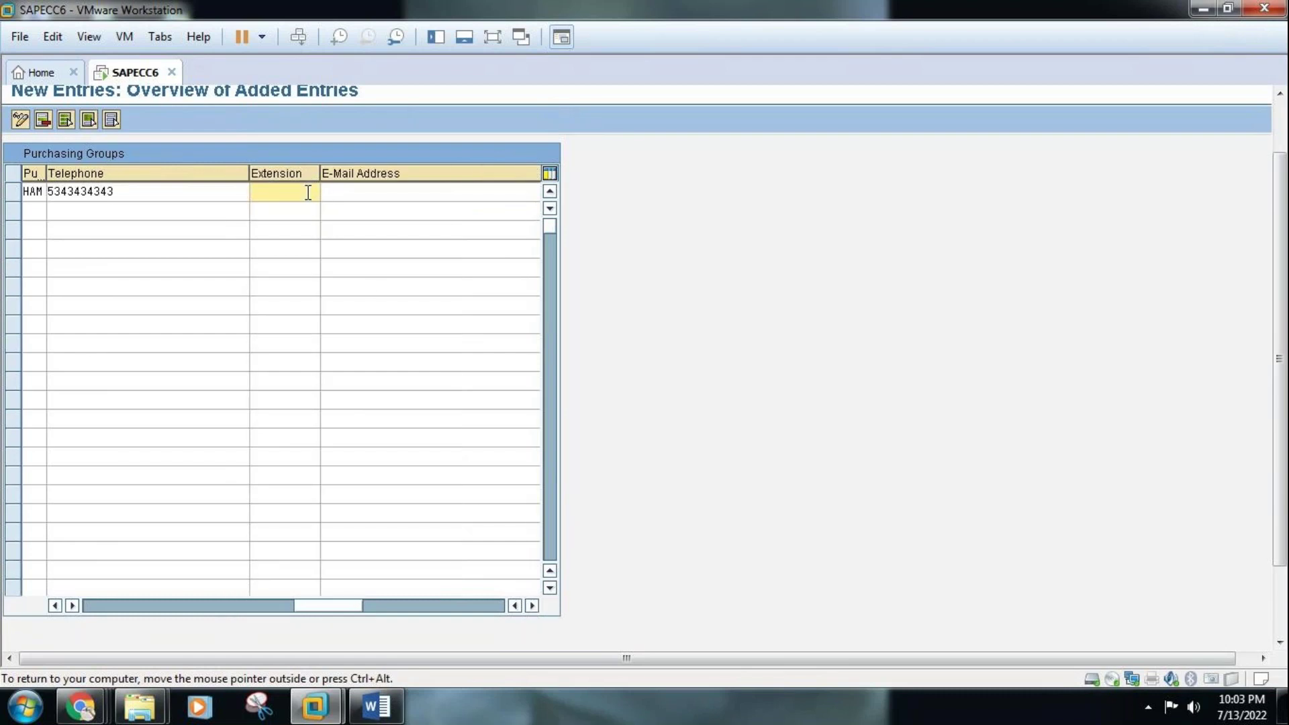
type("043")
left_click(370, 194)
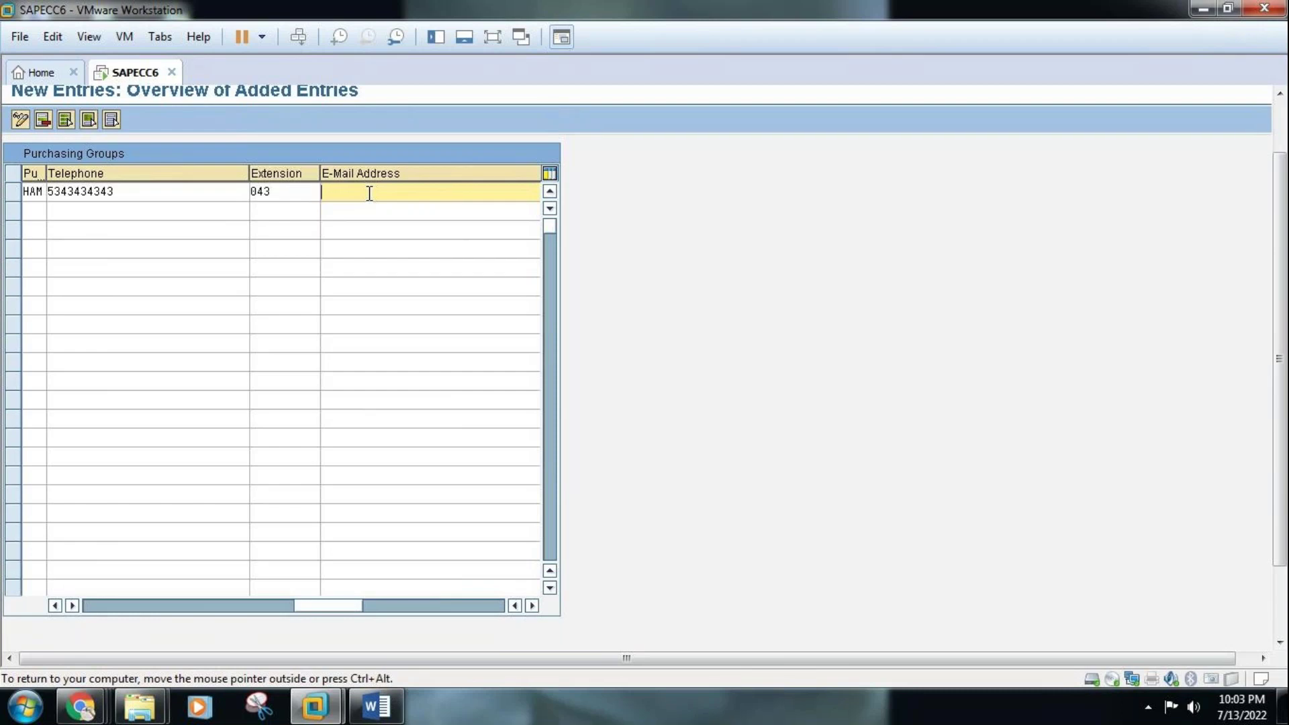
left_click(115, 606)
left_click(37, 210)
Enter group PRA with the buyer's name as description, plus its phone, fax and telephone numbers
type("PRA")
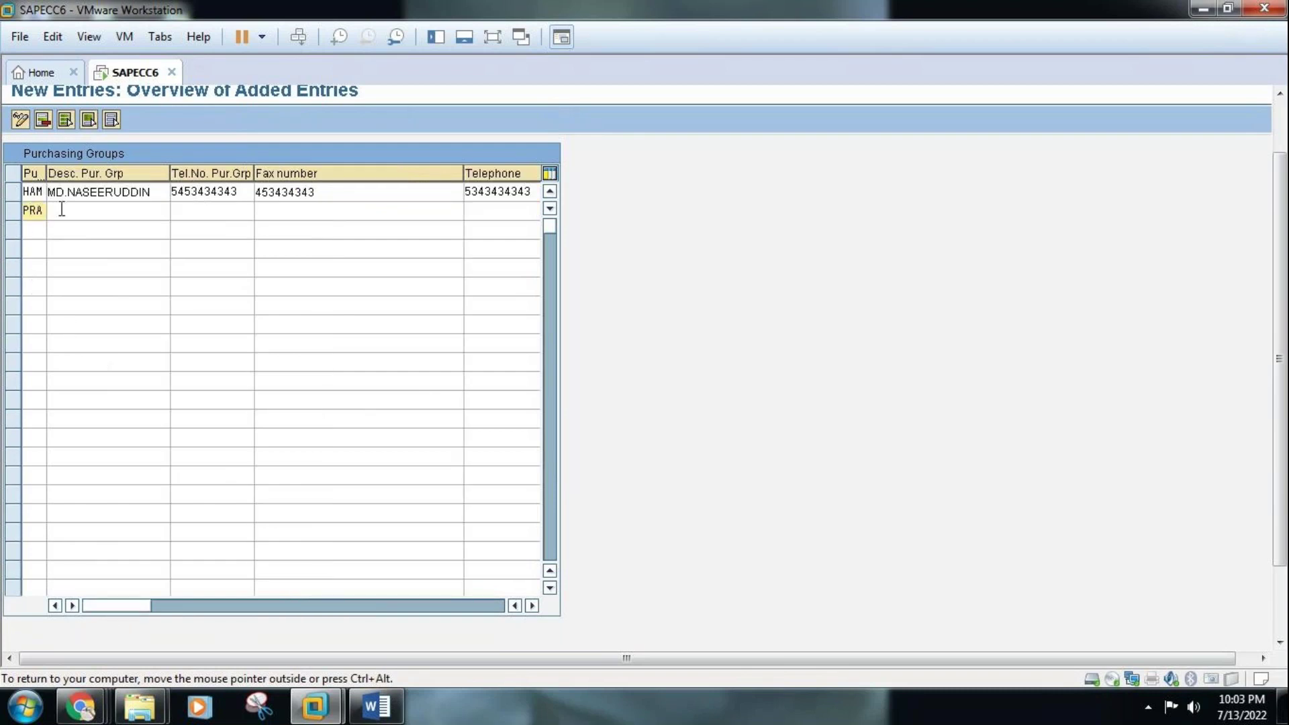
left_click(64, 209)
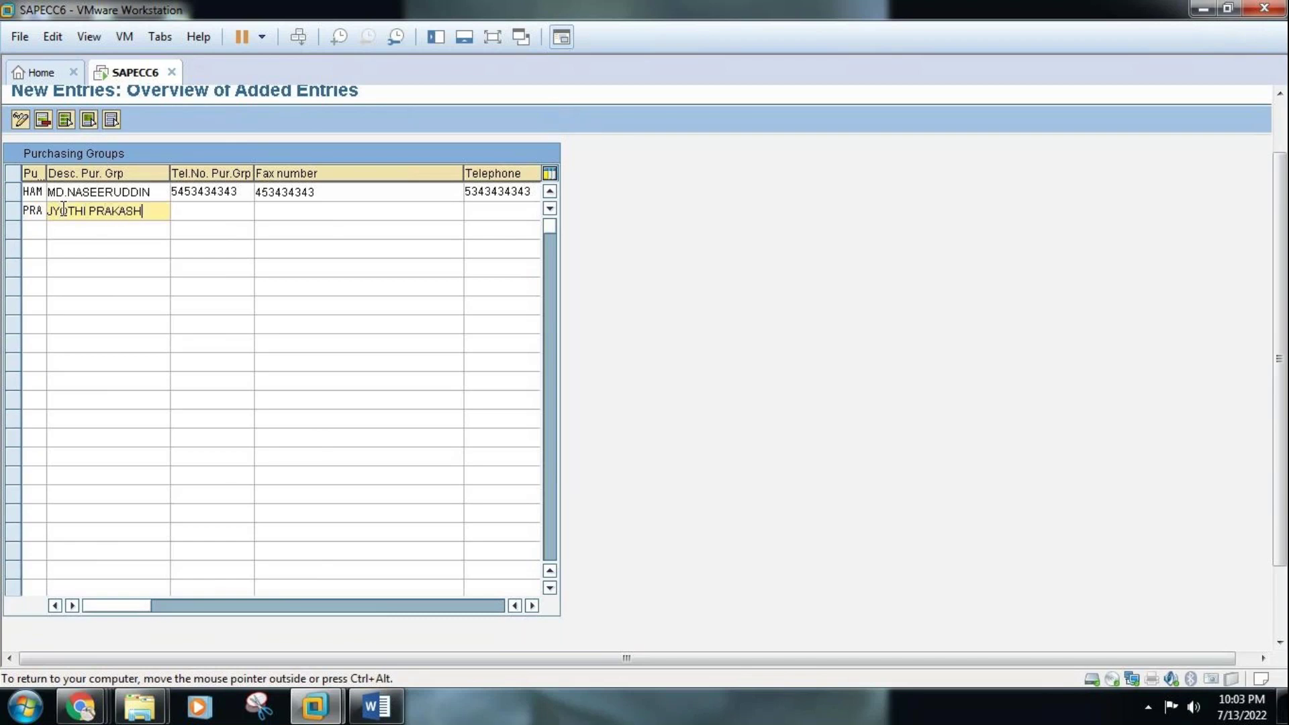
left_click(193, 209)
type("64534343")
left_click(280, 211)
type("443434343")
left_click(502, 210)
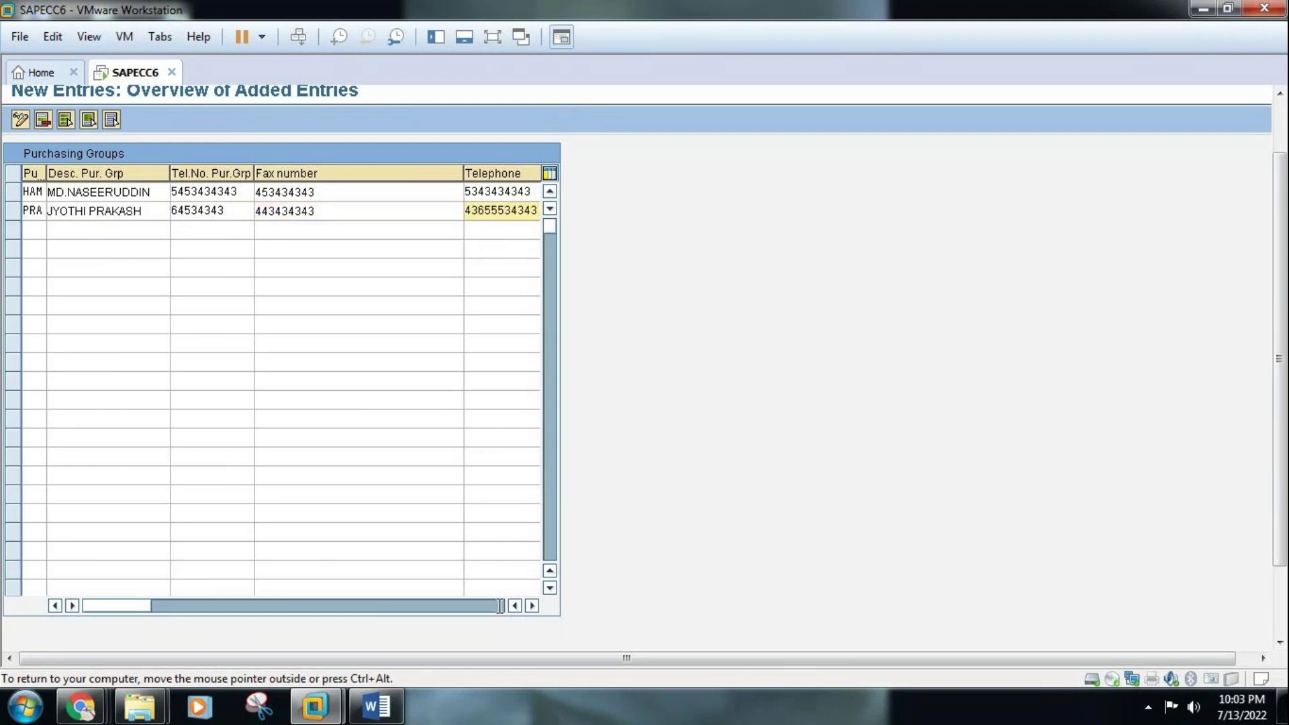
Give PRA extension 041 and its contact e-mail address, and confirm the row
left_click(531, 607)
left_click(531, 606)
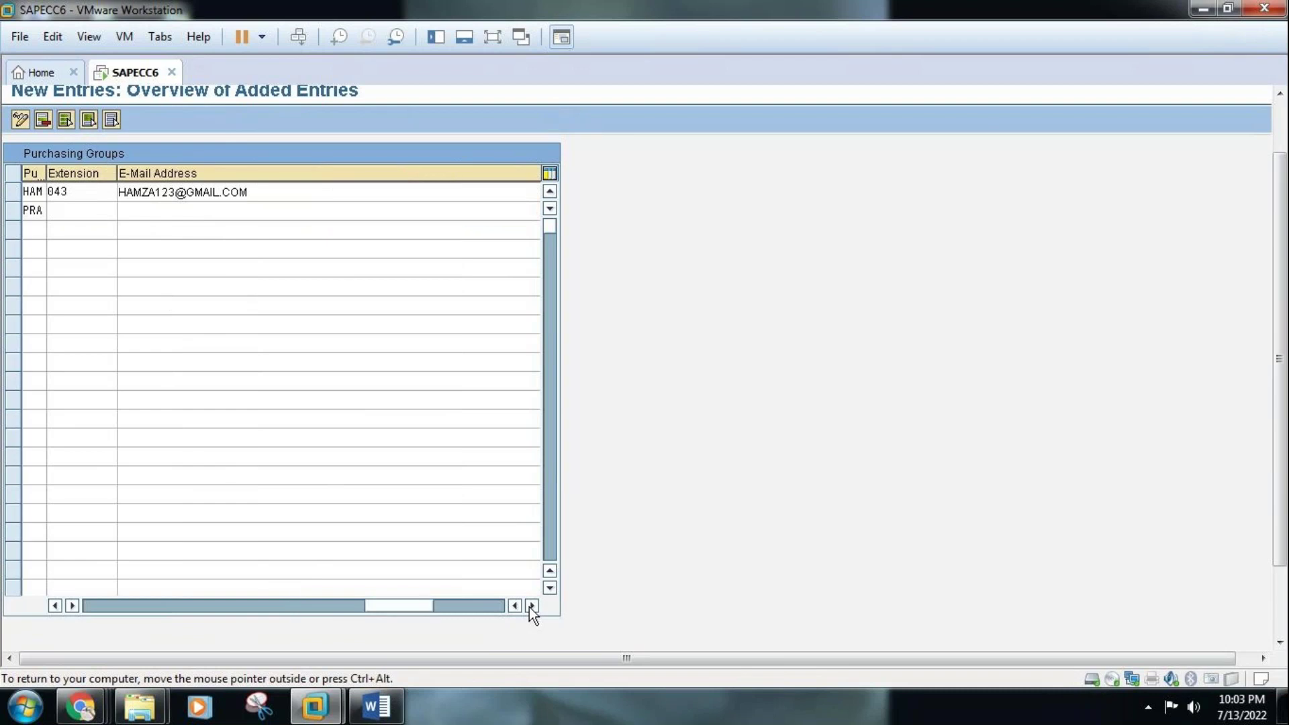
left_click(75, 214)
type("041")
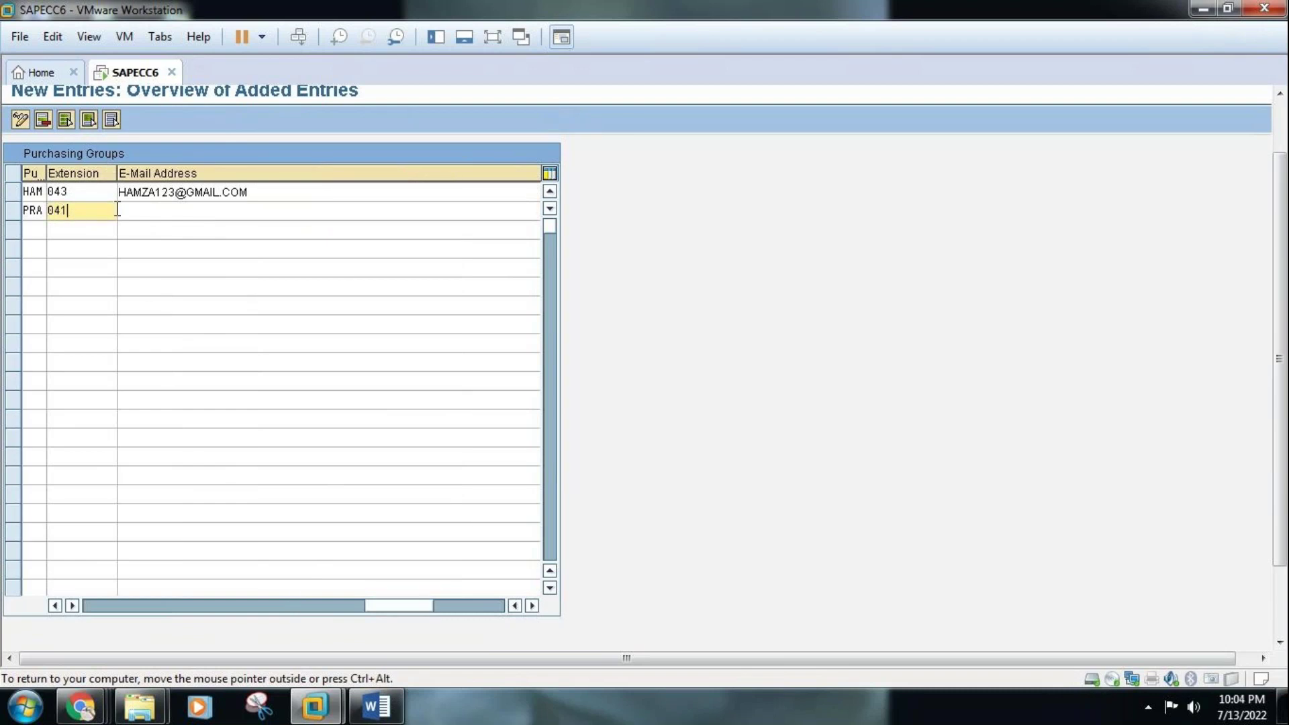
left_click(156, 209)
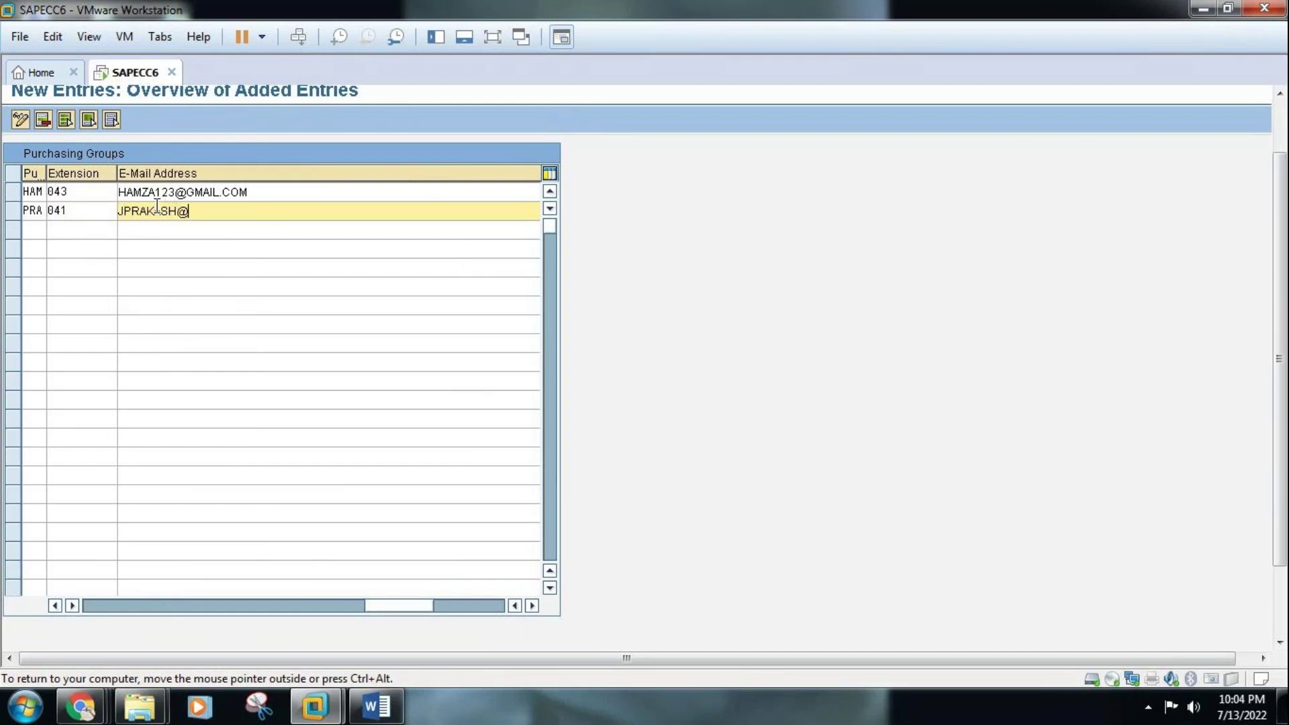
type(".COM")
key("Return")
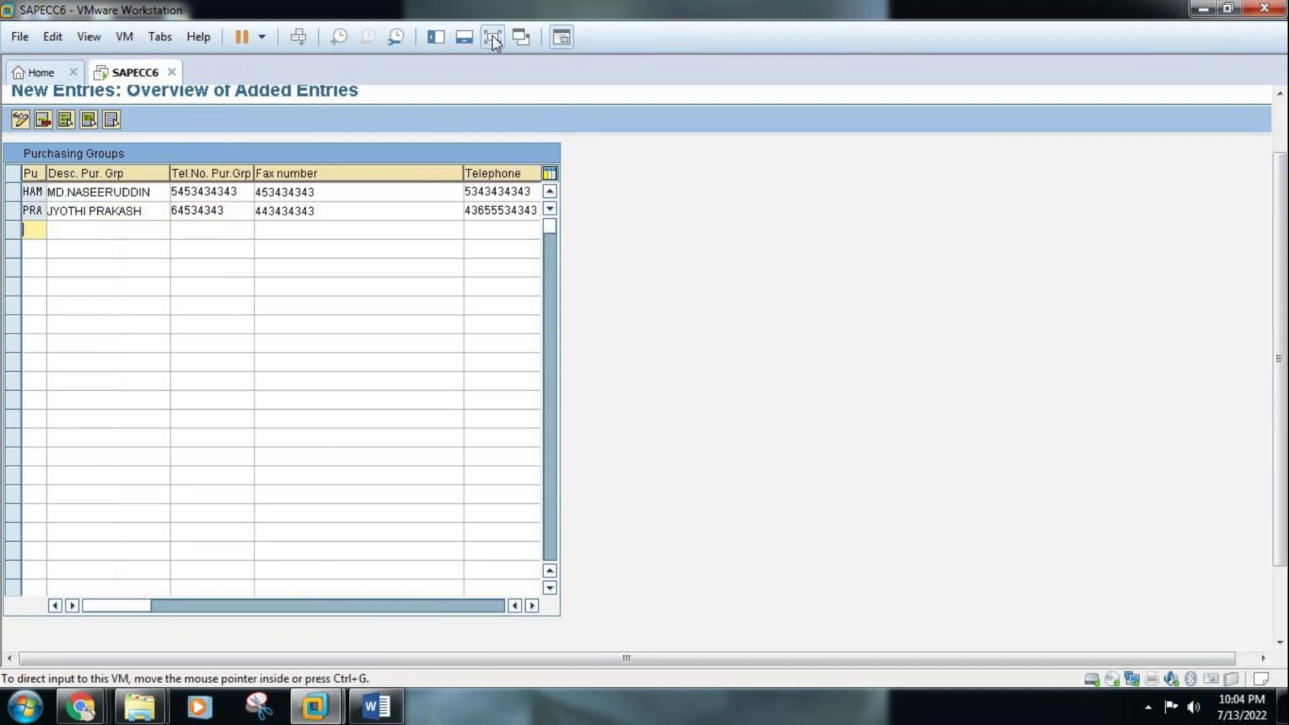
left_click(493, 37)
Save groups HAM and PRA under the customizing request, then switch to the Word setup notes
left_click(224, 43)
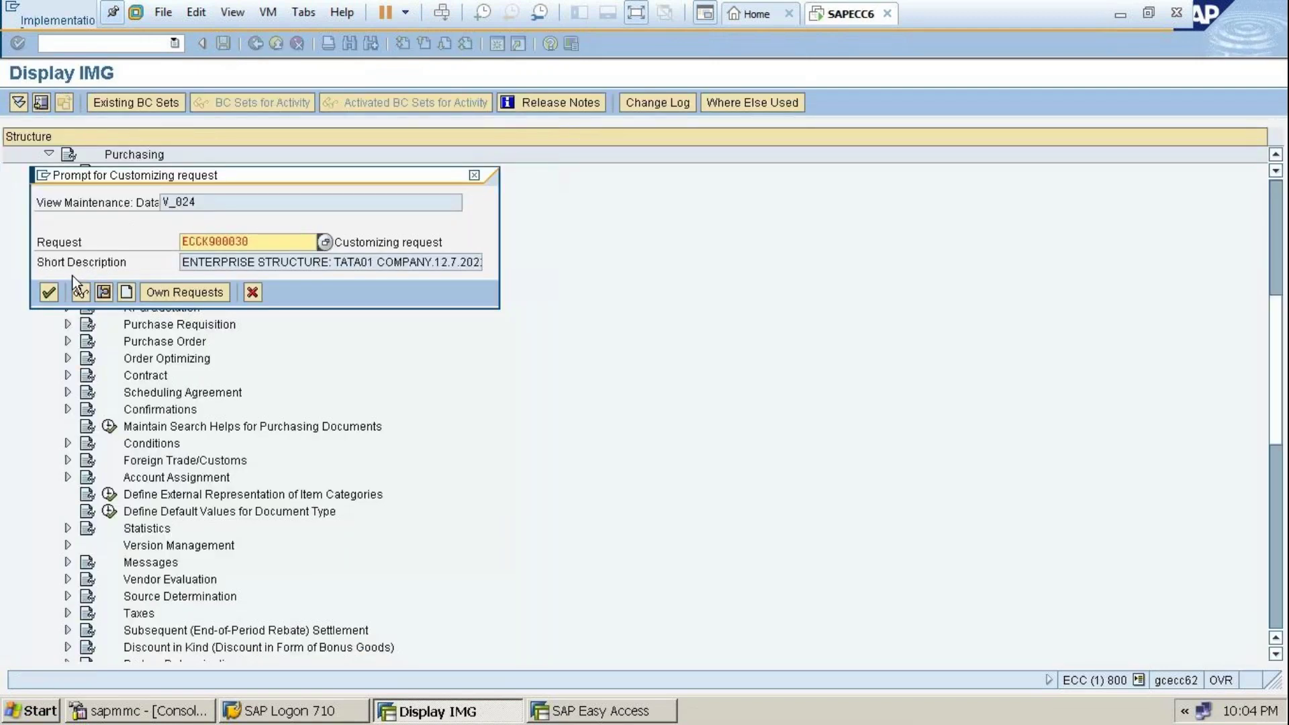
left_click(51, 292)
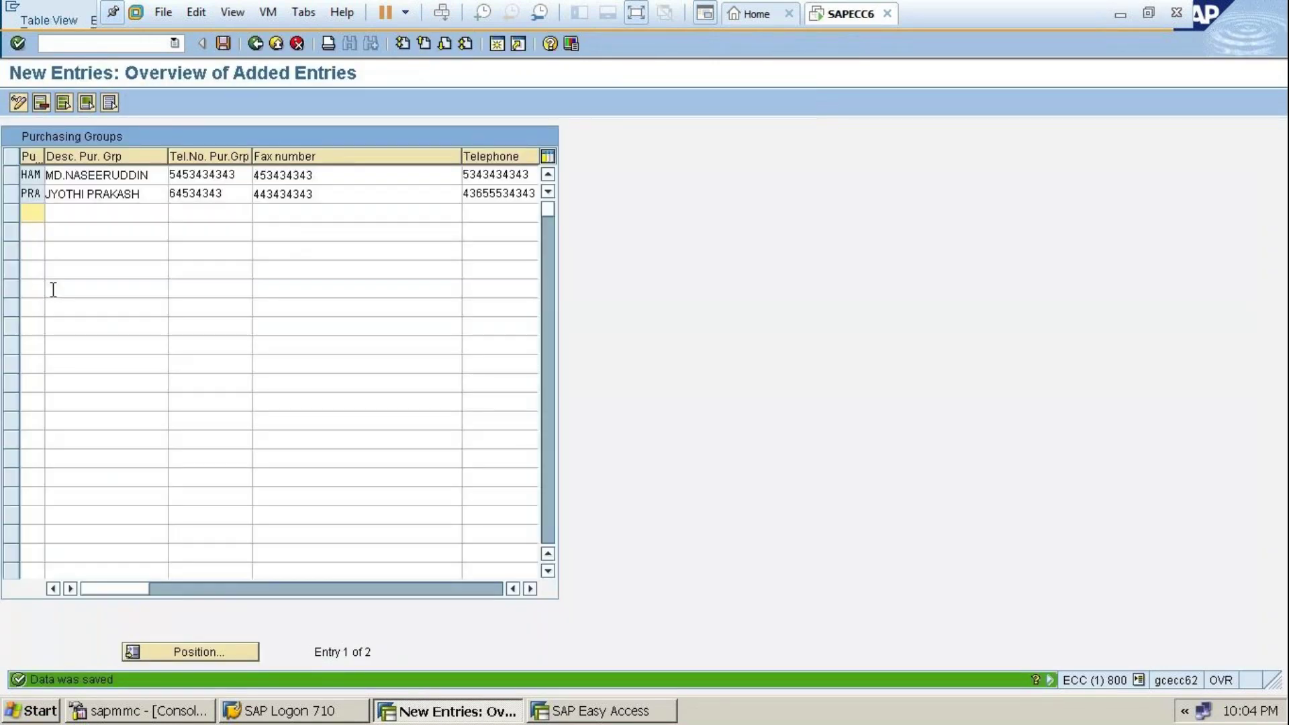
left_click(637, 18)
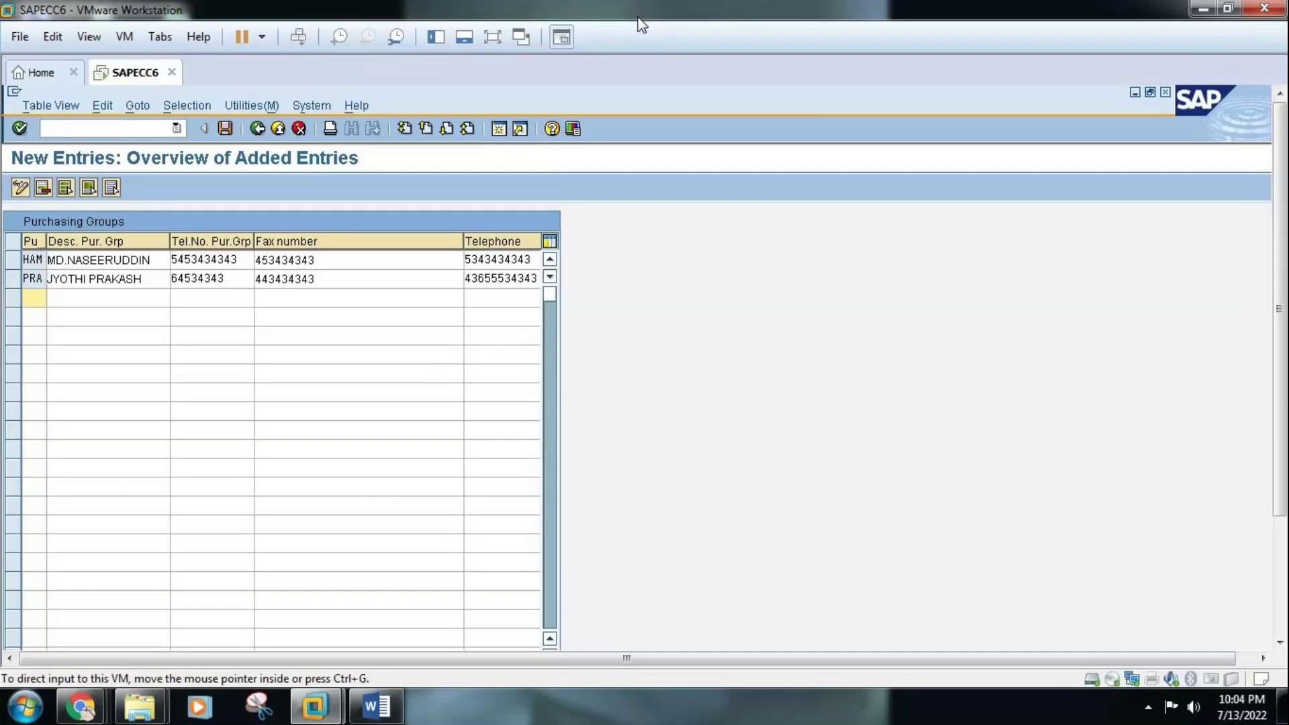
left_click(376, 705)
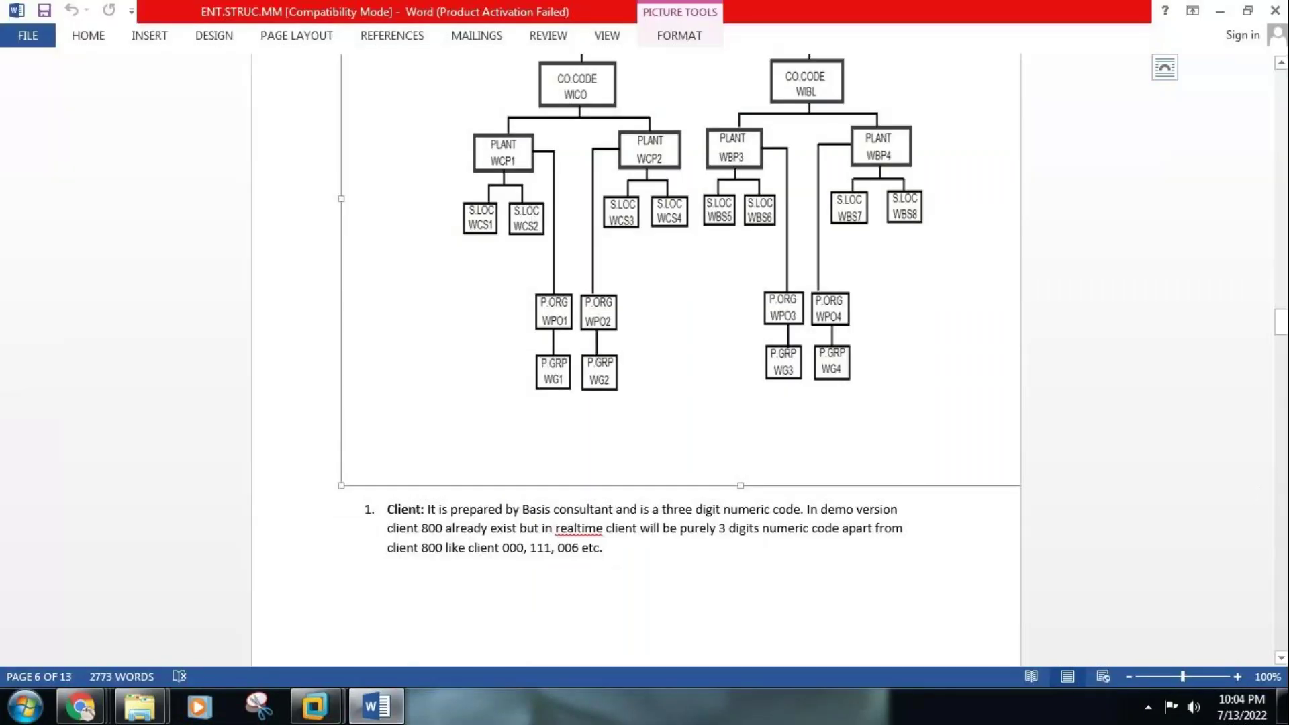
Scroll the ENT.STRUC.MM notes down toward section 7, Creation of Purchasing Group (OME4)
left_click(1285, 607)
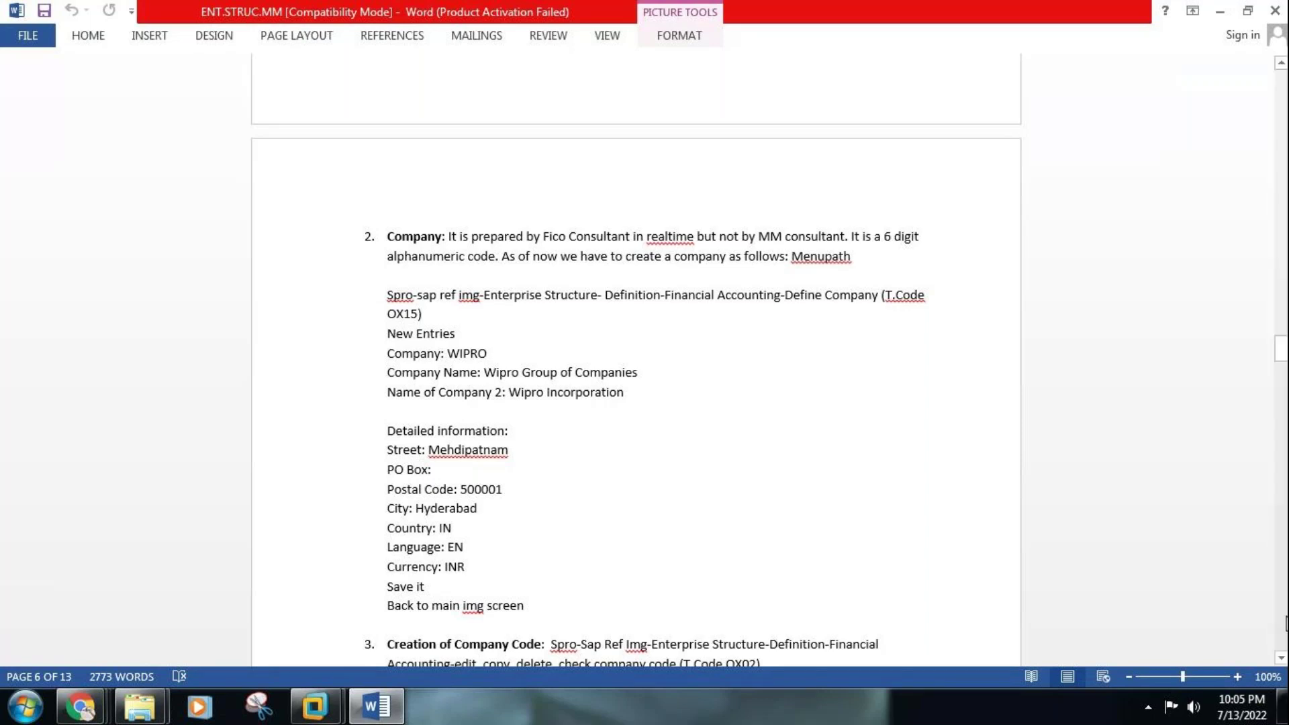
left_click(1285, 609)
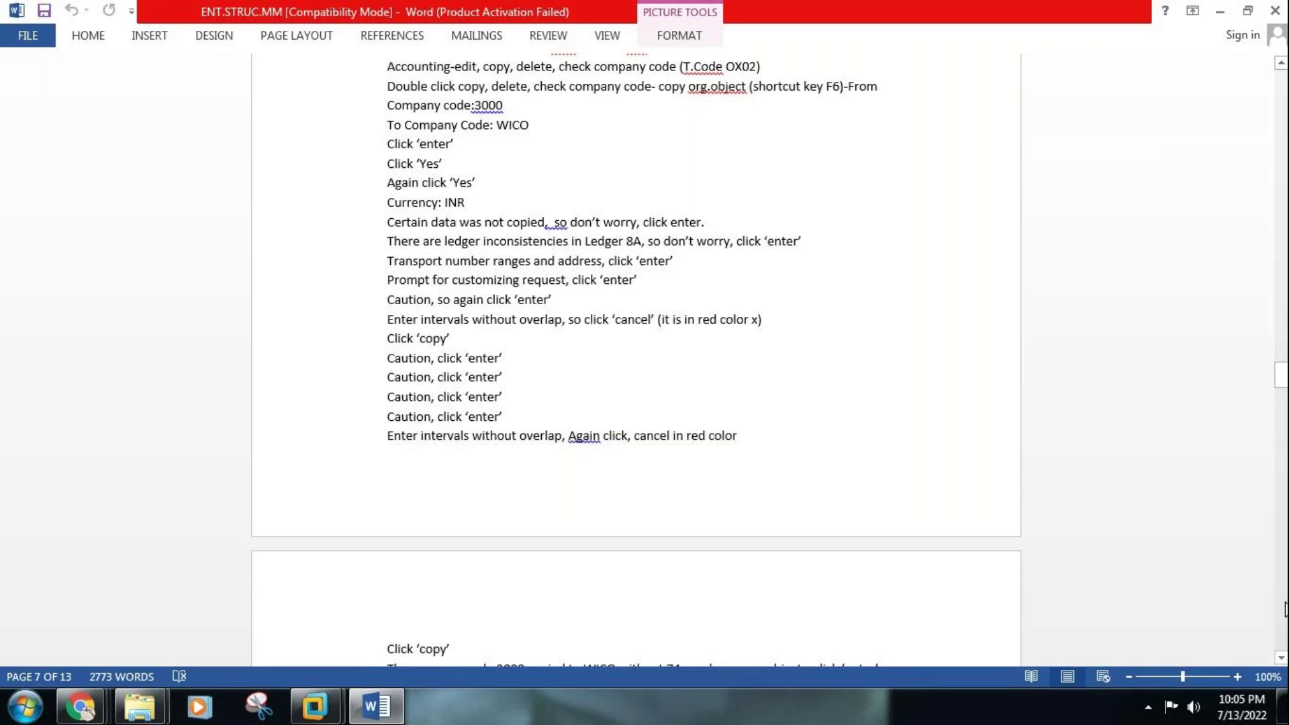
scroll(1285, 596, "down", 20)
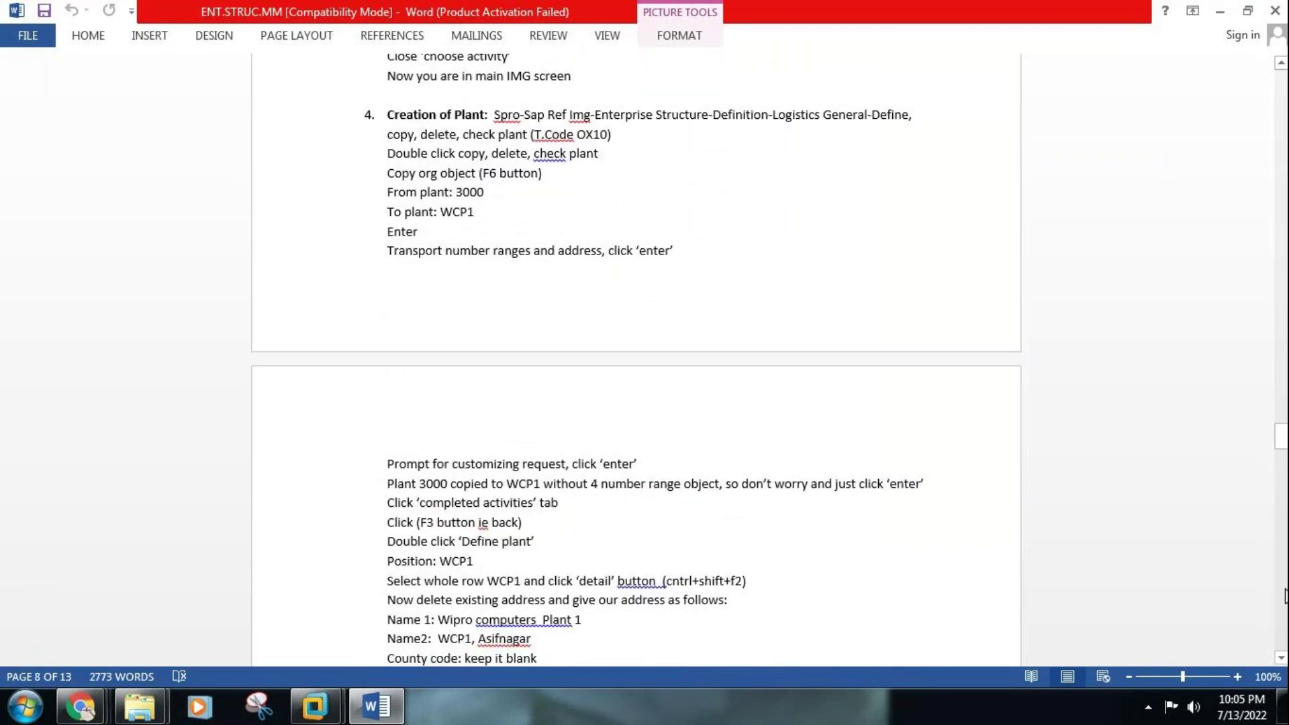
scroll(1284, 595, "down", 10)
scroll(1284, 596, "down", 15)
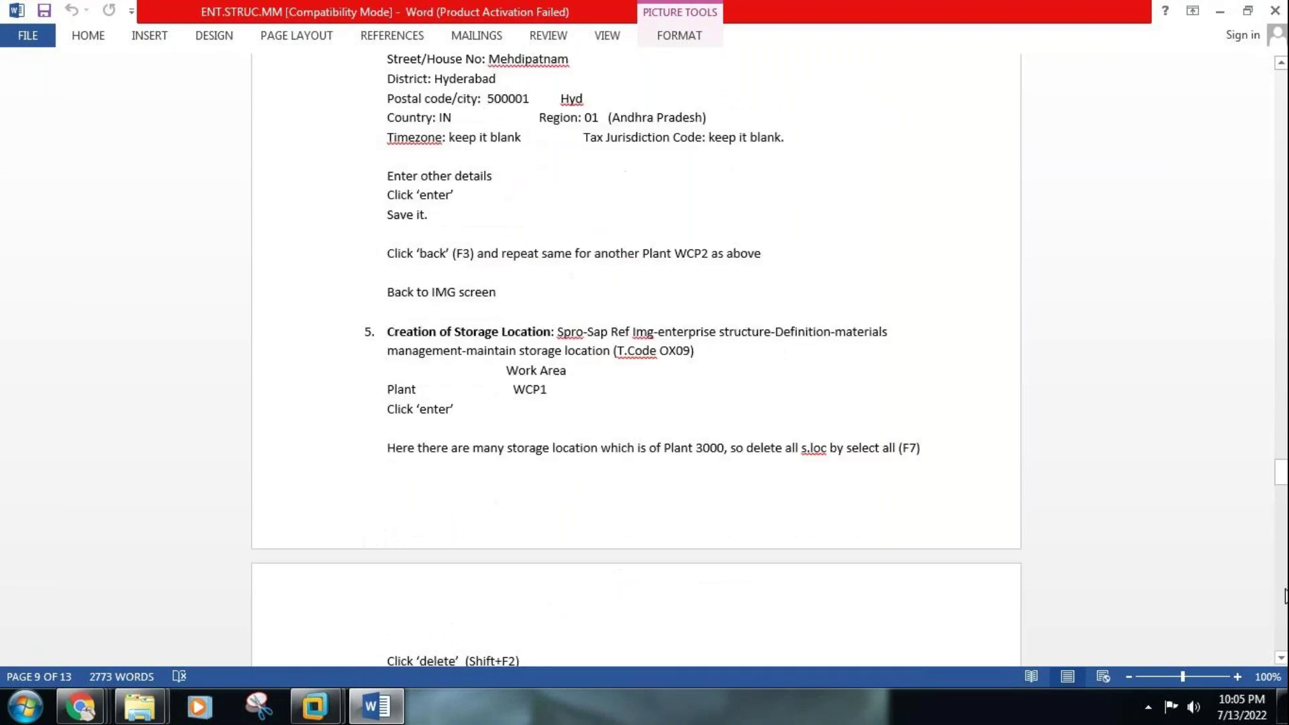
scroll(1284, 595, "down", 10)
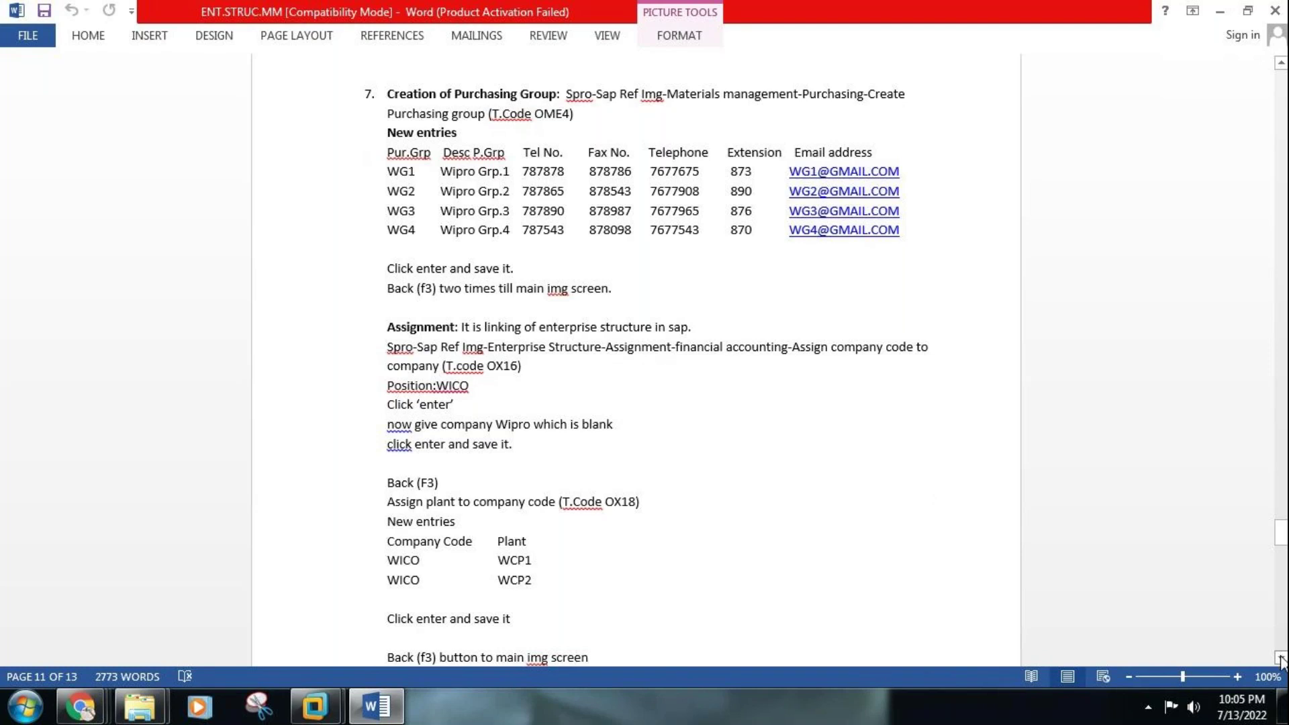
left_click(1281, 659)
Scroll down to the WIPRO testing scenario (MM01, XK01, ME21N, MIGO, MIRO) in the notes
left_click(1281, 660)
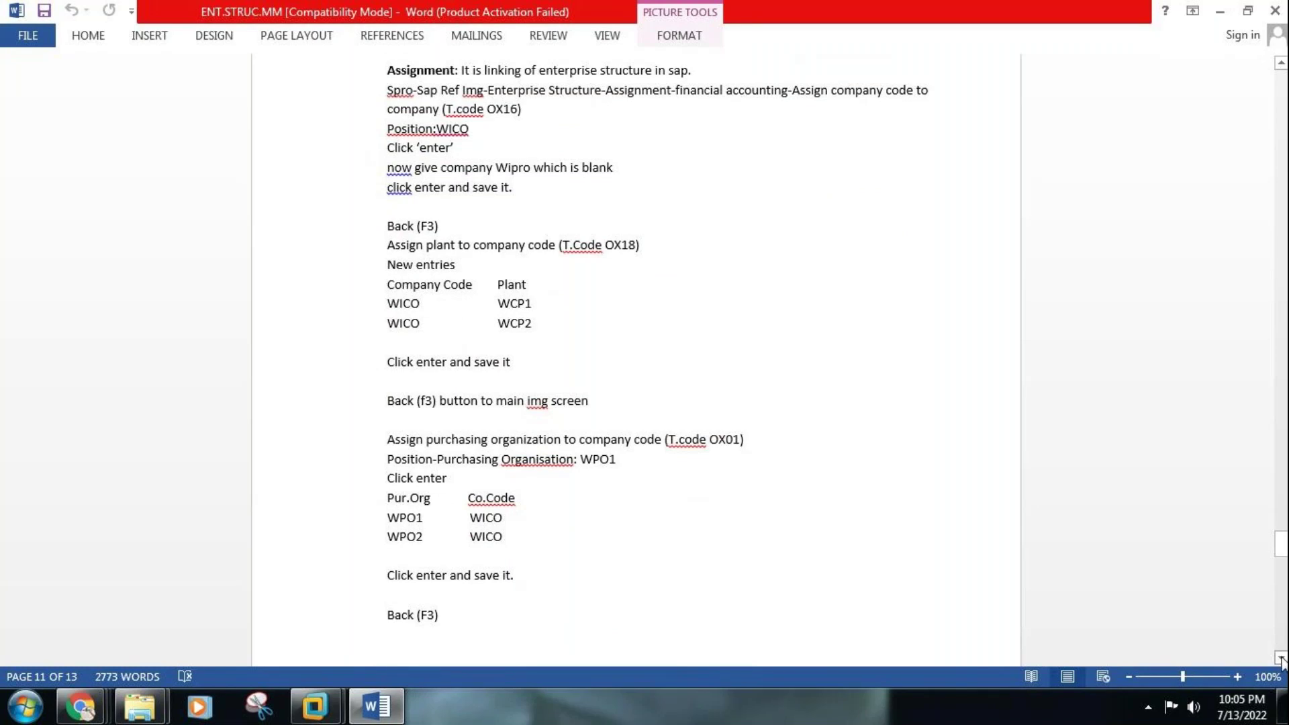
left_click(1281, 659)
left_click(1281, 659)
left_click(1281, 660)
left_click(1281, 659)
left_click(1281, 659)
left_click(1281, 659)
left_click(1281, 659)
left_click(1281, 660)
left_click(1281, 659)
left_click(1281, 659)
left_click(1281, 660)
left_click(1281, 659)
left_click(1281, 659)
left_click(1281, 660)
left_click(1281, 660)
left_click(1281, 659)
left_click(1281, 659)
left_click(1281, 659)
left_click(1281, 659)
left_click(1281, 659)
left_click(1281, 660)
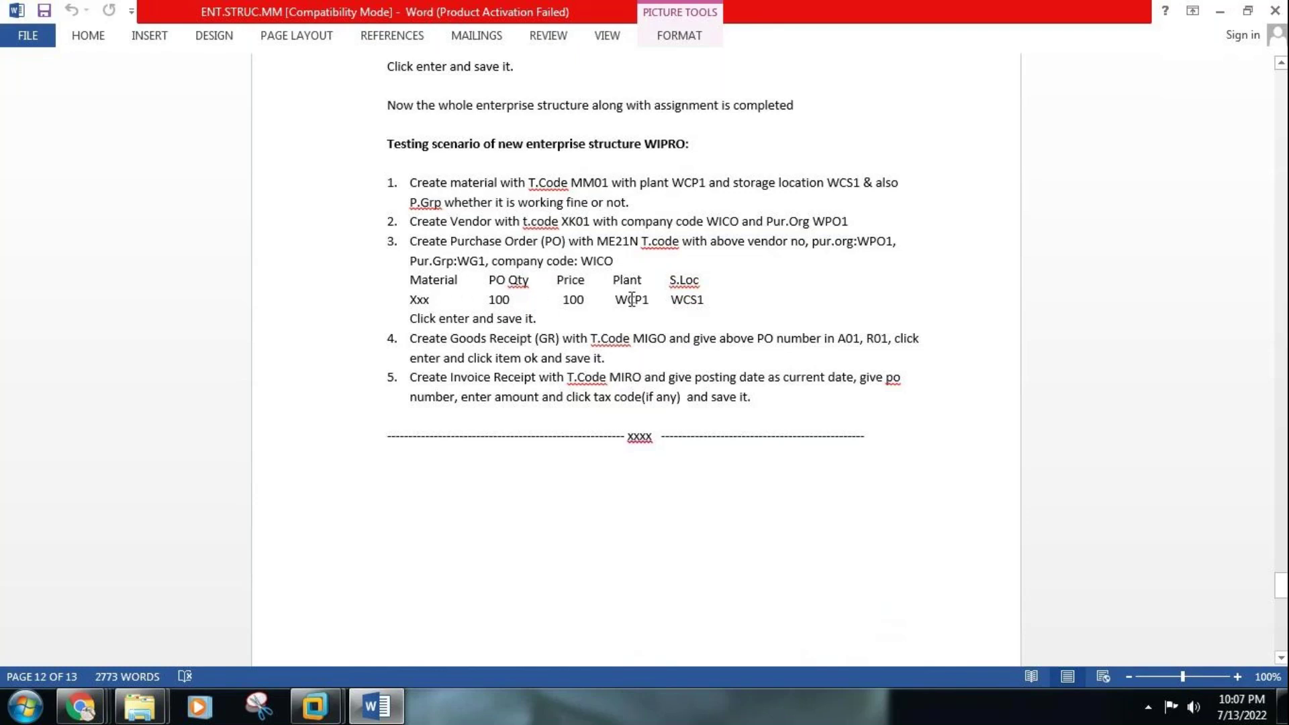
left_click(686, 300)
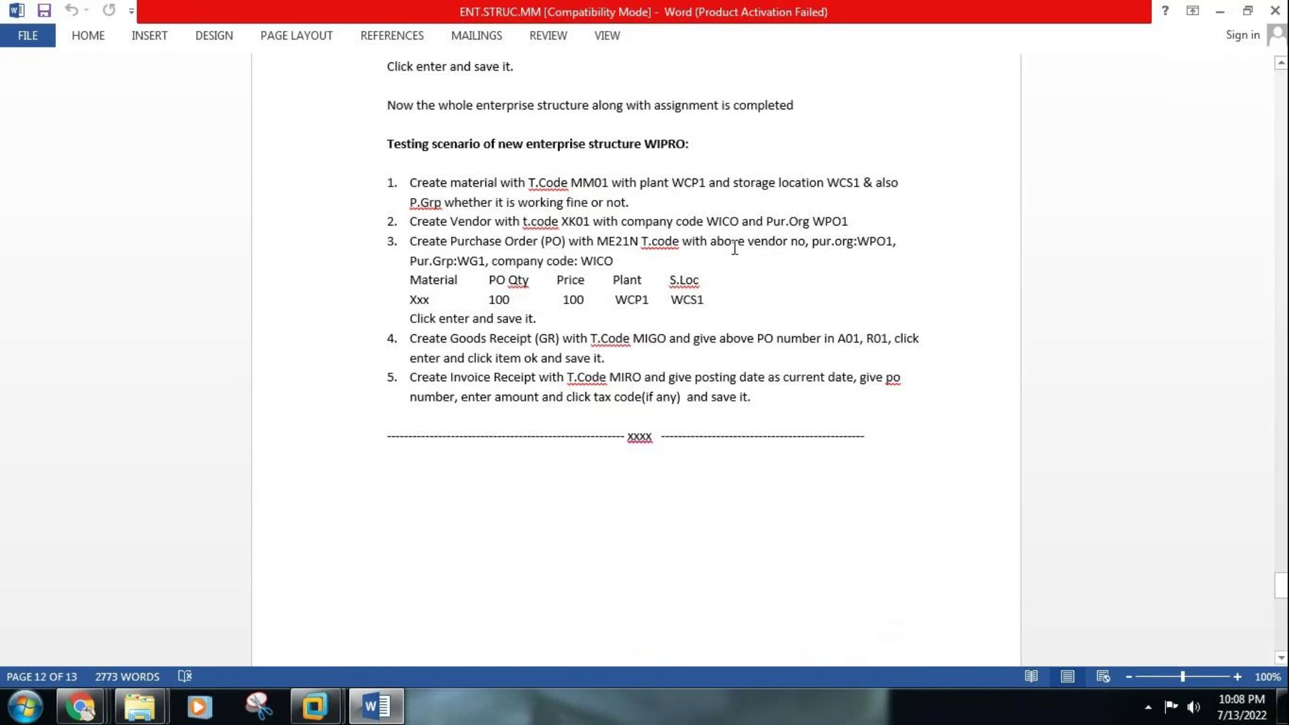
Page back up to the purchasing organisation assignment steps (OX01, OX17), then switch to the SAP VM
left_click(1283, 143)
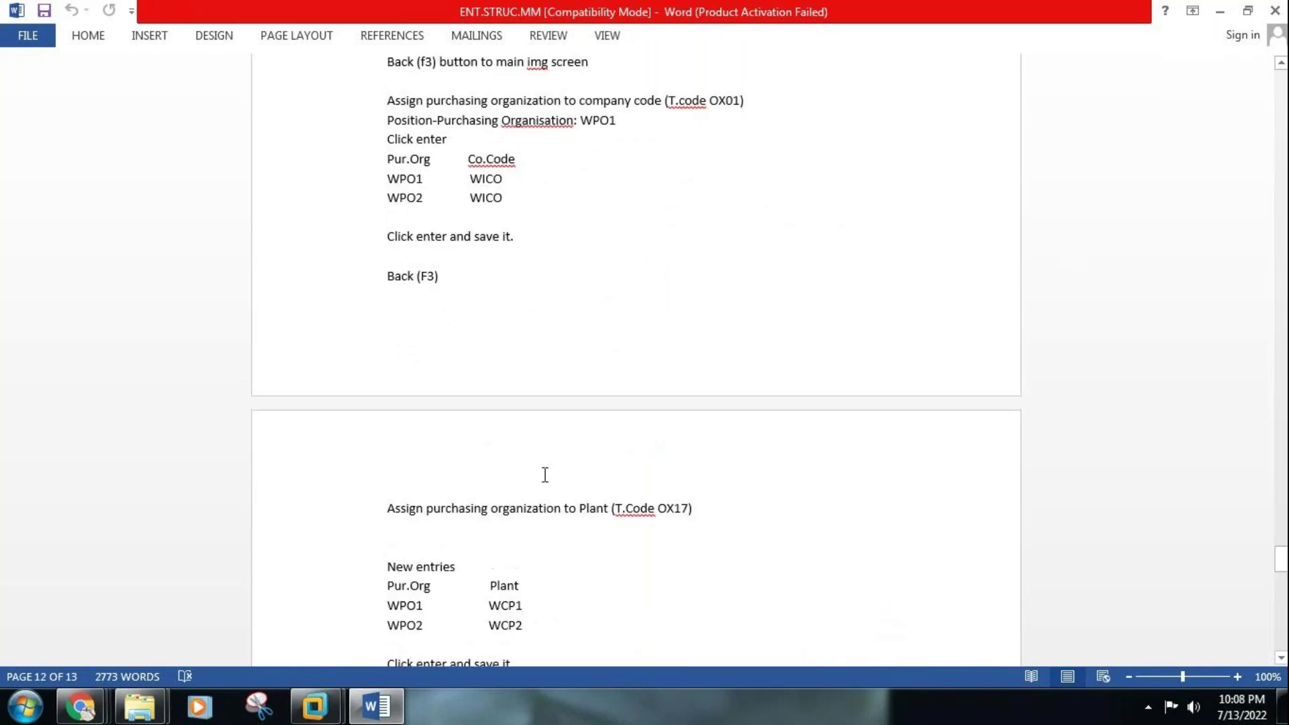
left_click(319, 717)
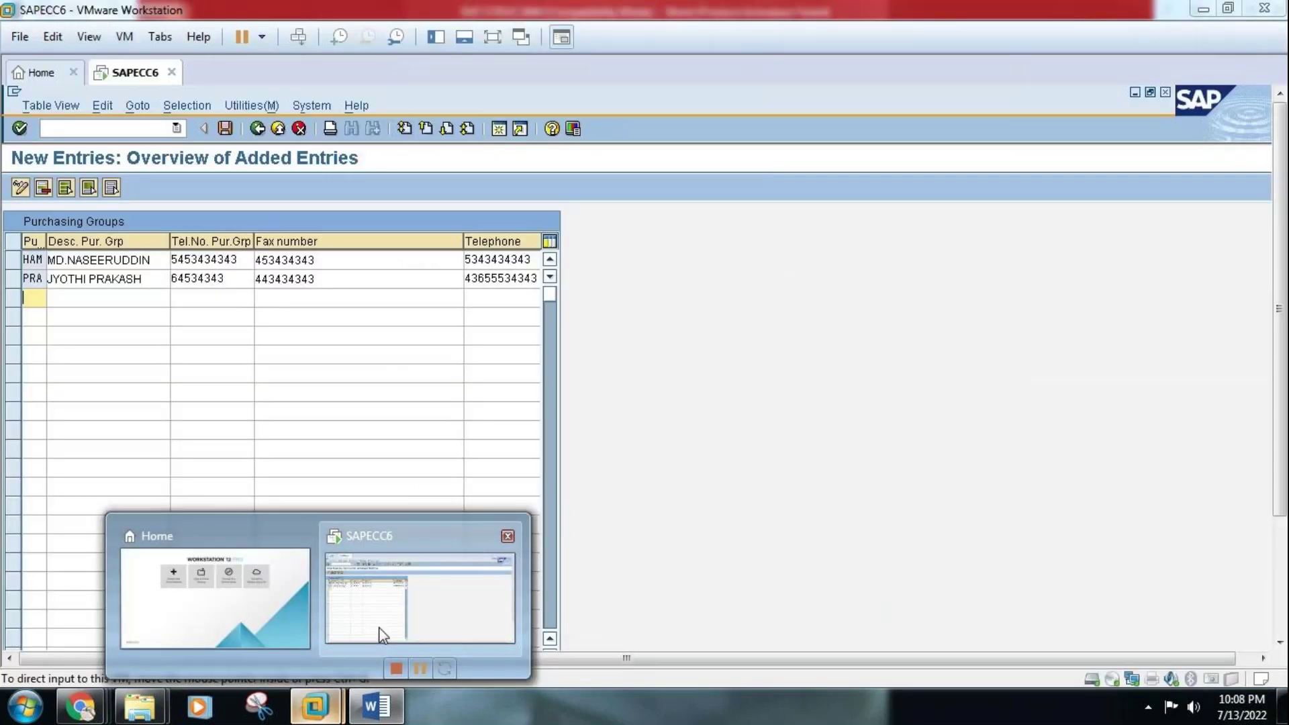
Bring the SAP virtual machine to full screen and leave the purchasing groups new-entries overview
left_click(378, 631)
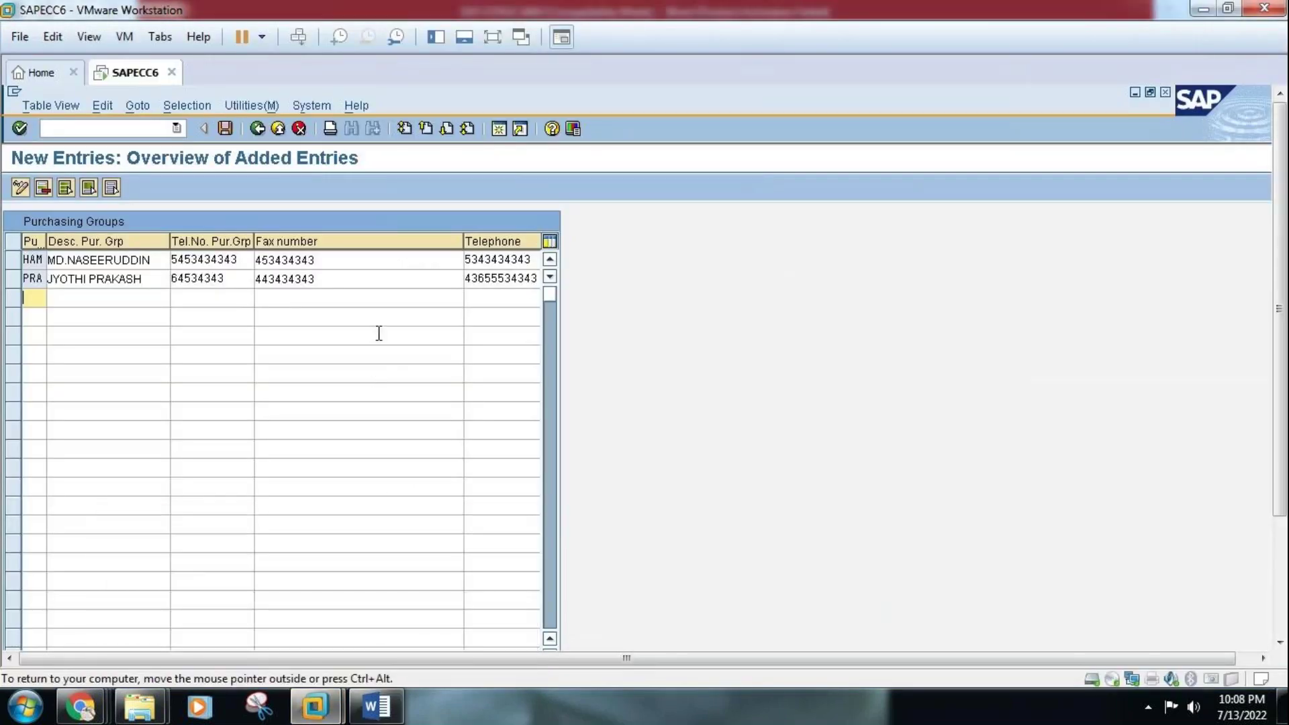
left_click(492, 38)
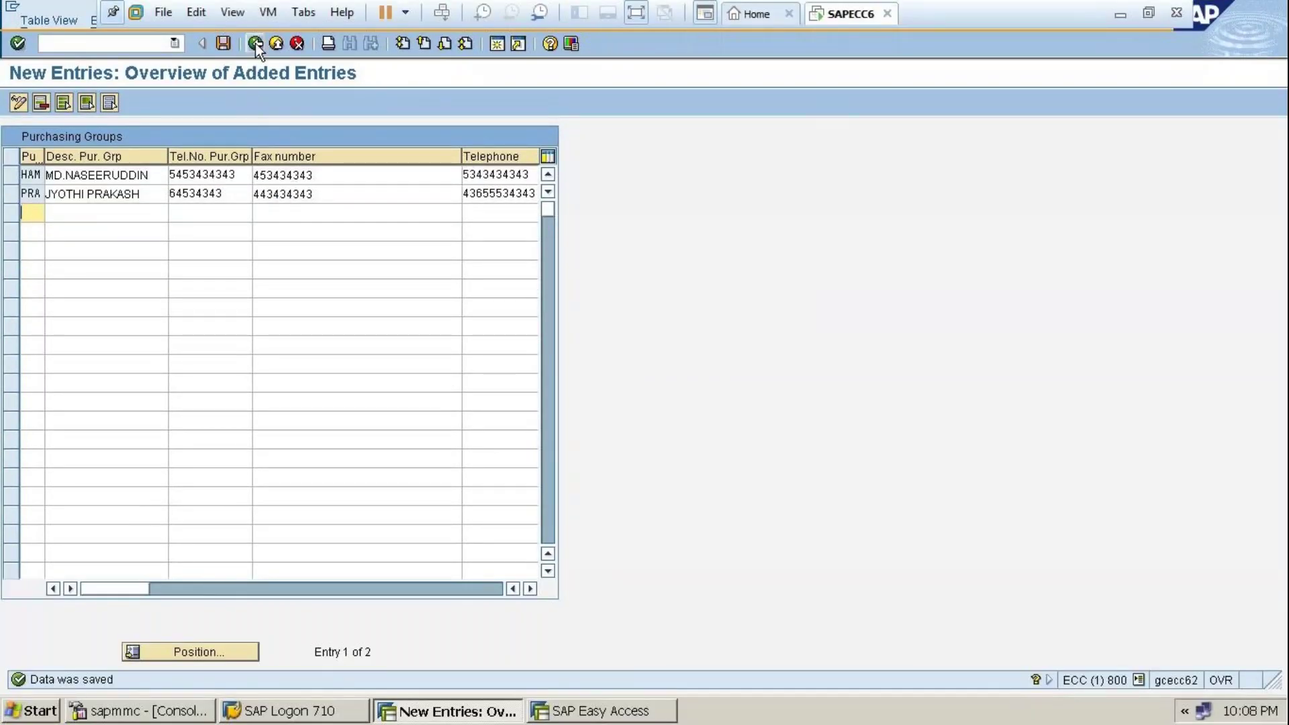
left_click(255, 44)
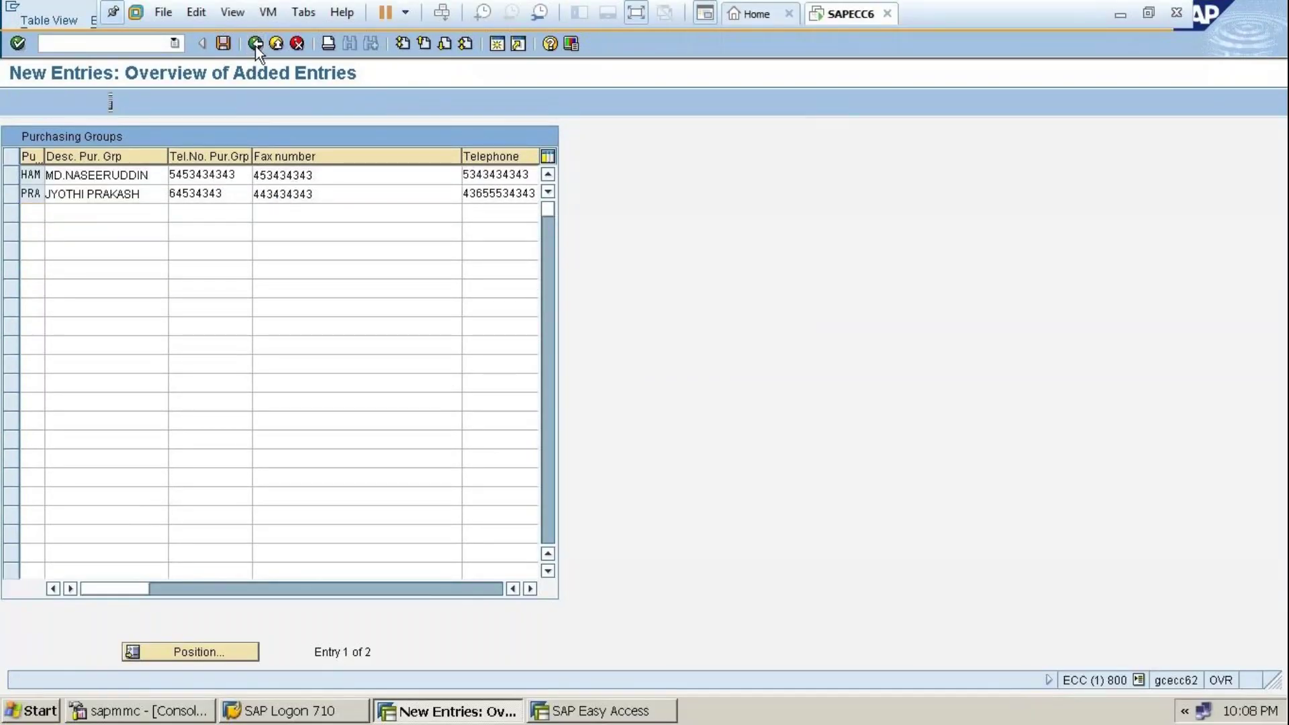
Suspend the SAPECC6 virtual machine and return to the GoTo meeting in Chrome
left_click(406, 14)
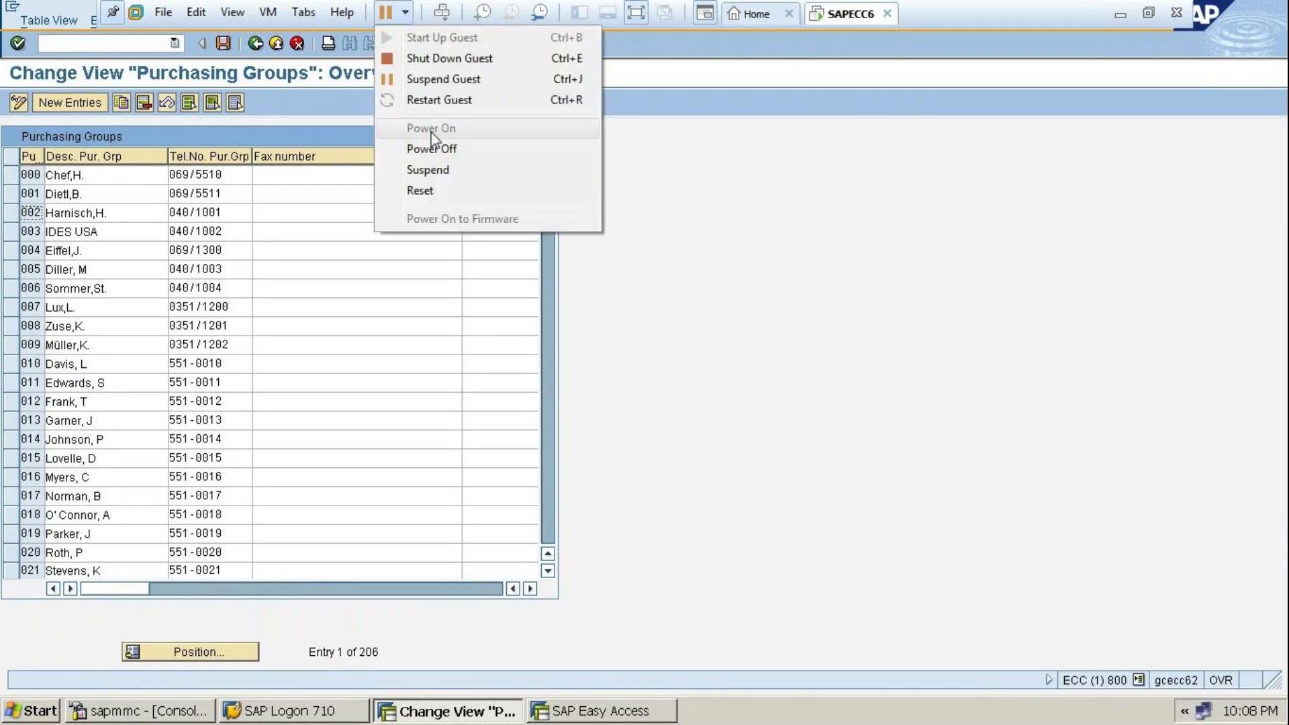
left_click(433, 169)
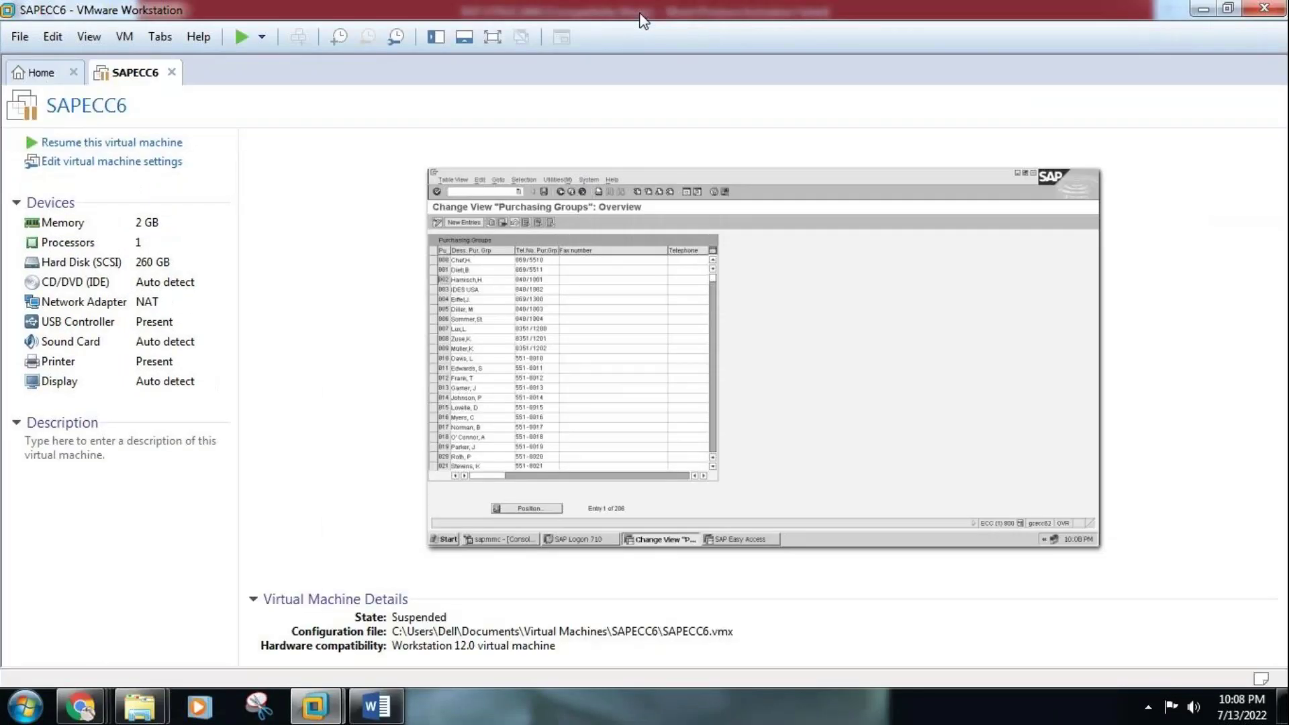
mouse_move(98, 713)
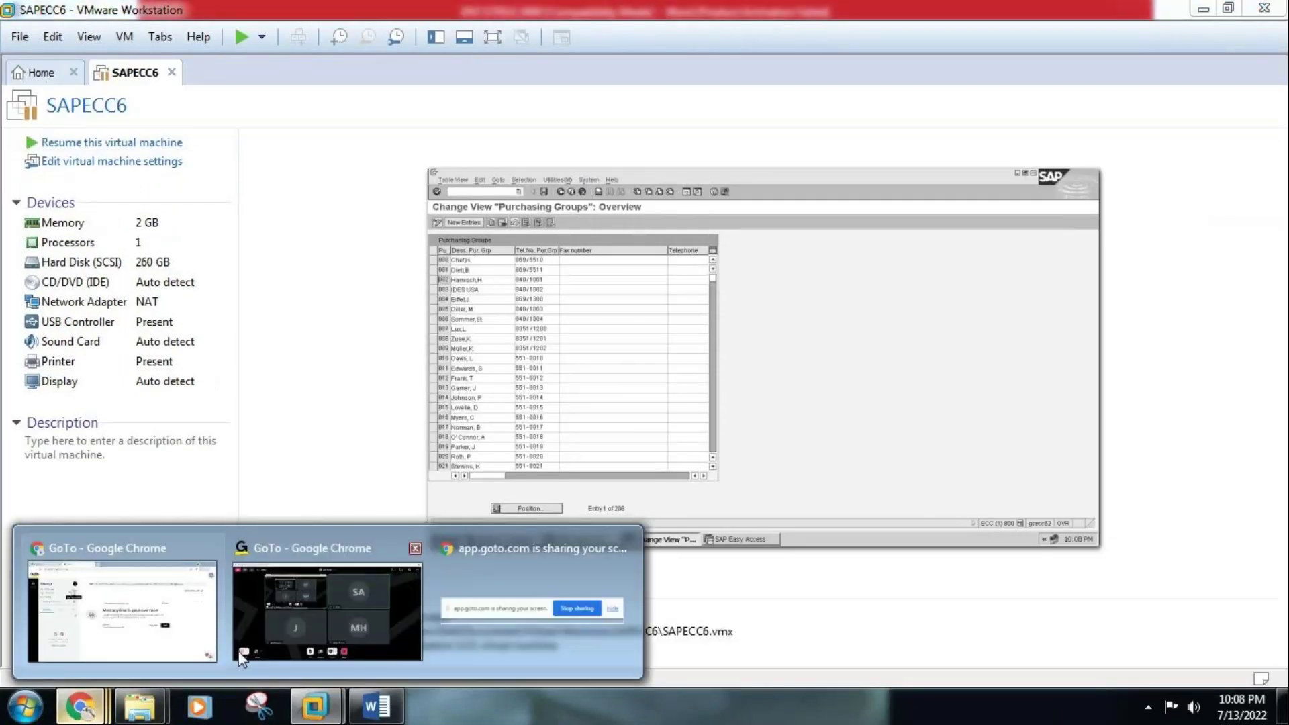
left_click(331, 601)
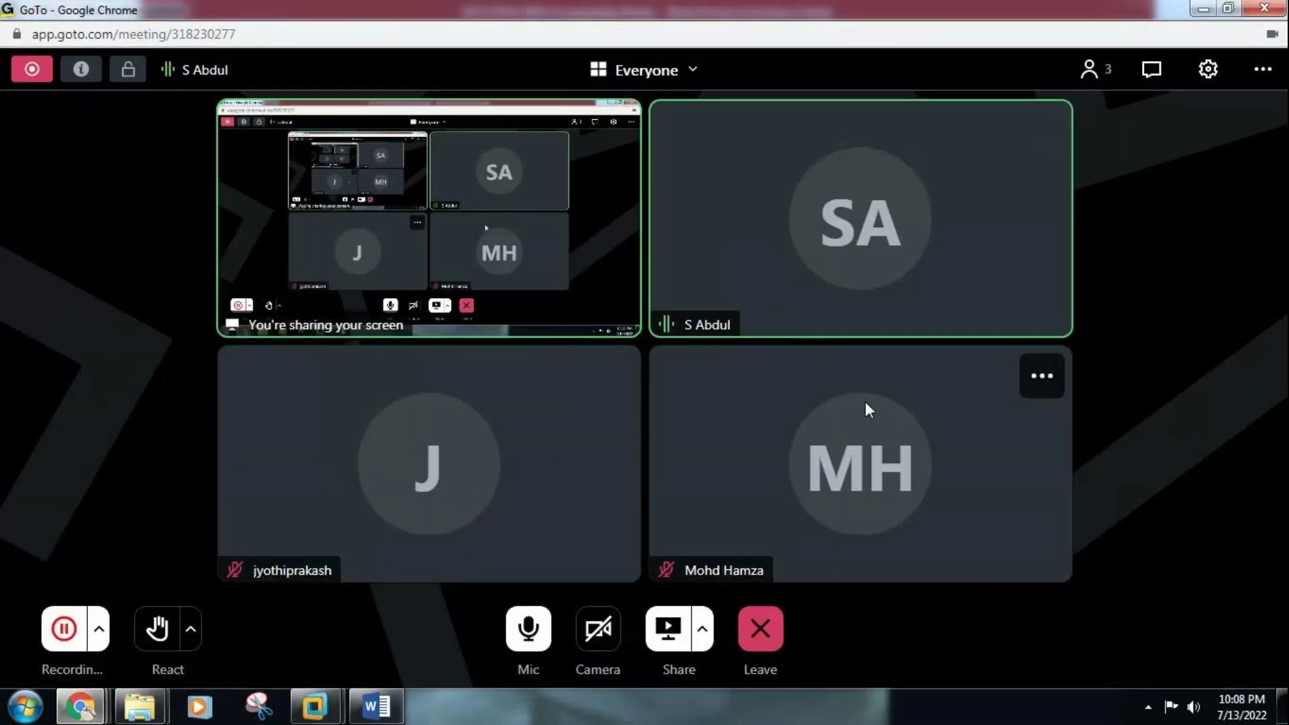